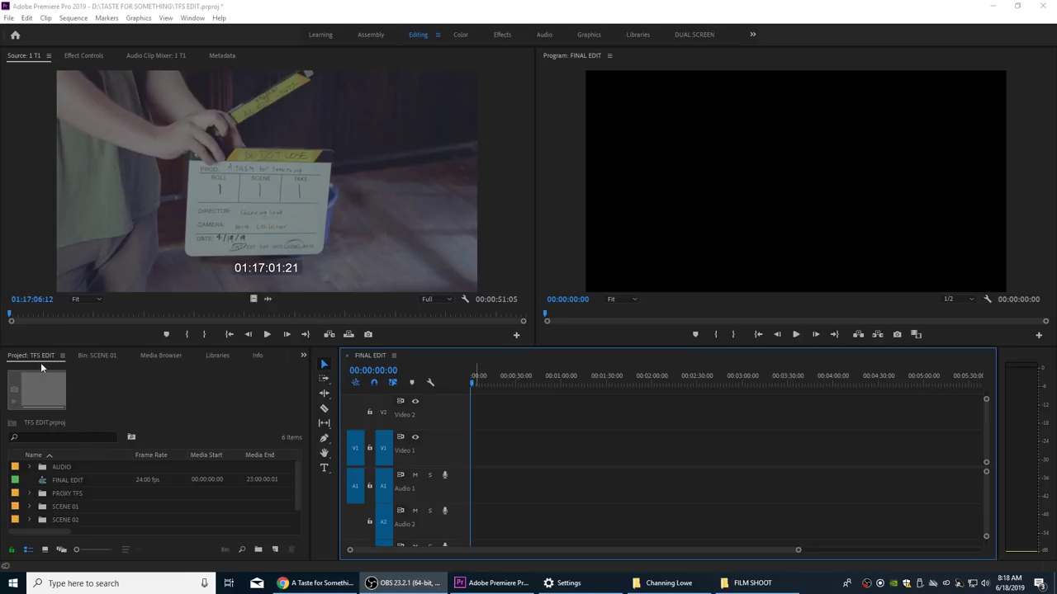
Step: Open the SCENE 01 bin maximized, showing its clips as enlarged icon thumbnails
double_click(40, 510)
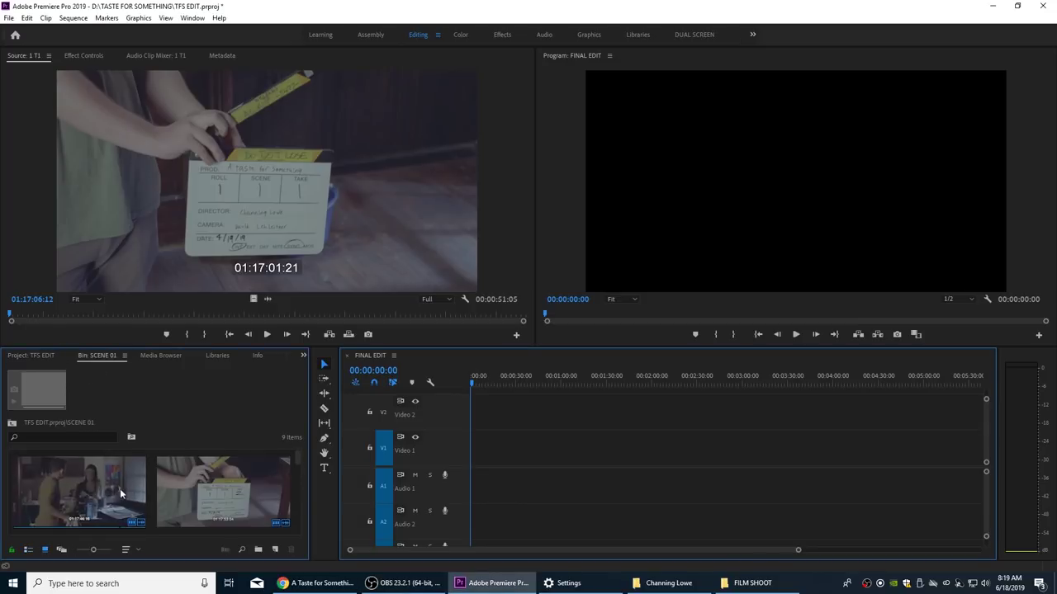
key("grave")
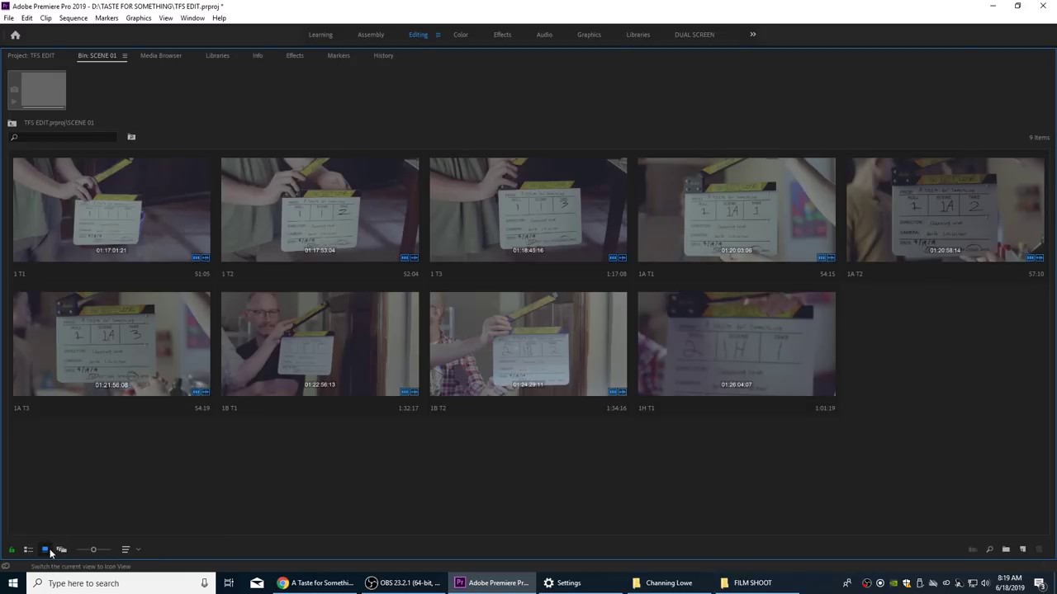
left_click(27, 549)
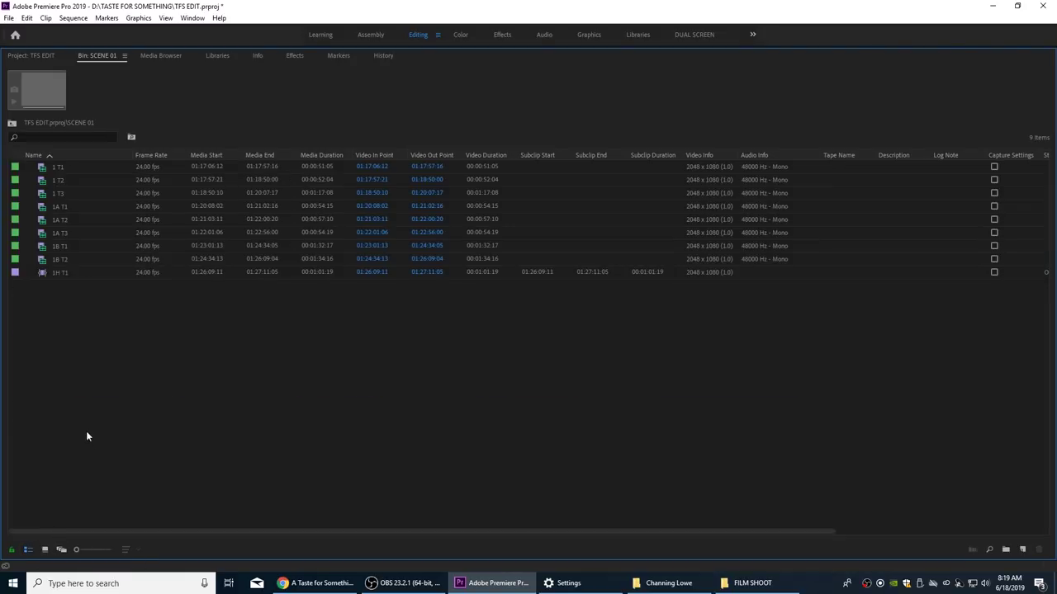
left_click(46, 549)
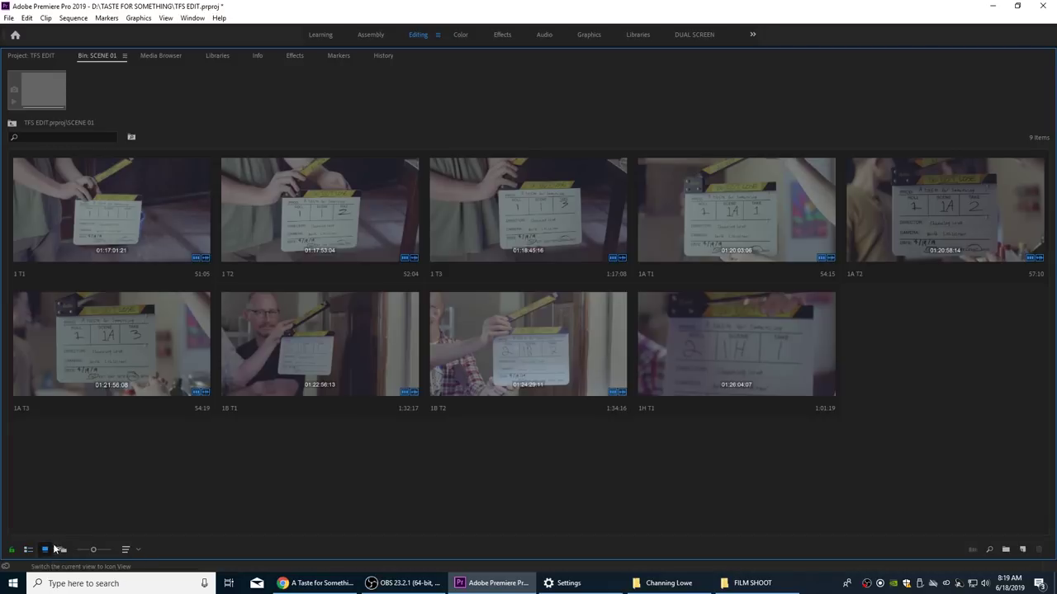
mouse_move(93, 550)
left_mouse_down()
mouse_move(78, 550)
mouse_move(101, 554)
left_mouse_up()
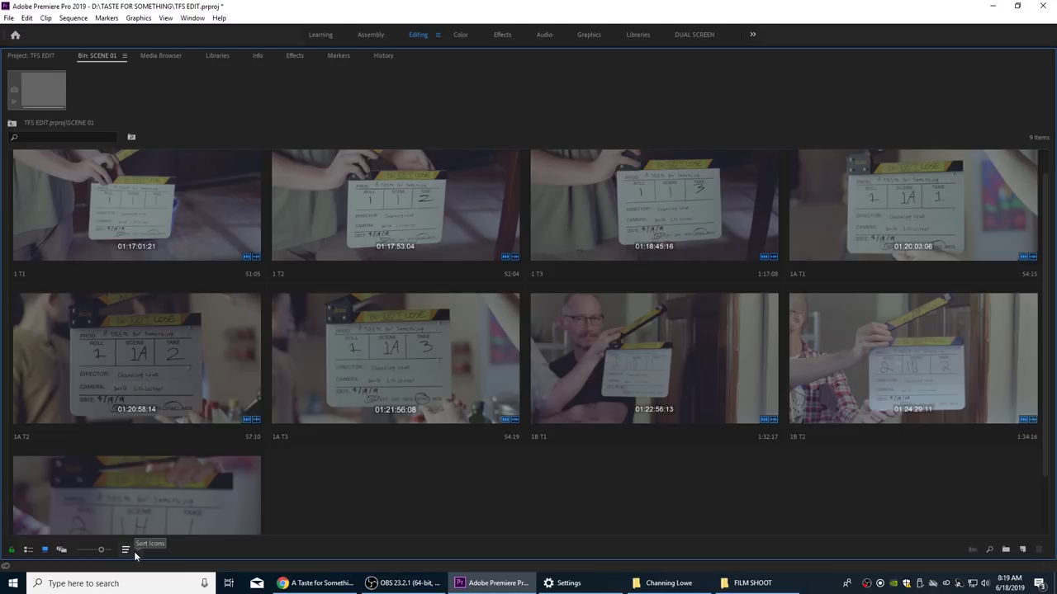
Step: Set Sort Icons to keep list view order, then move to a full-screen blank Photoshop canvas
left_click(136, 554)
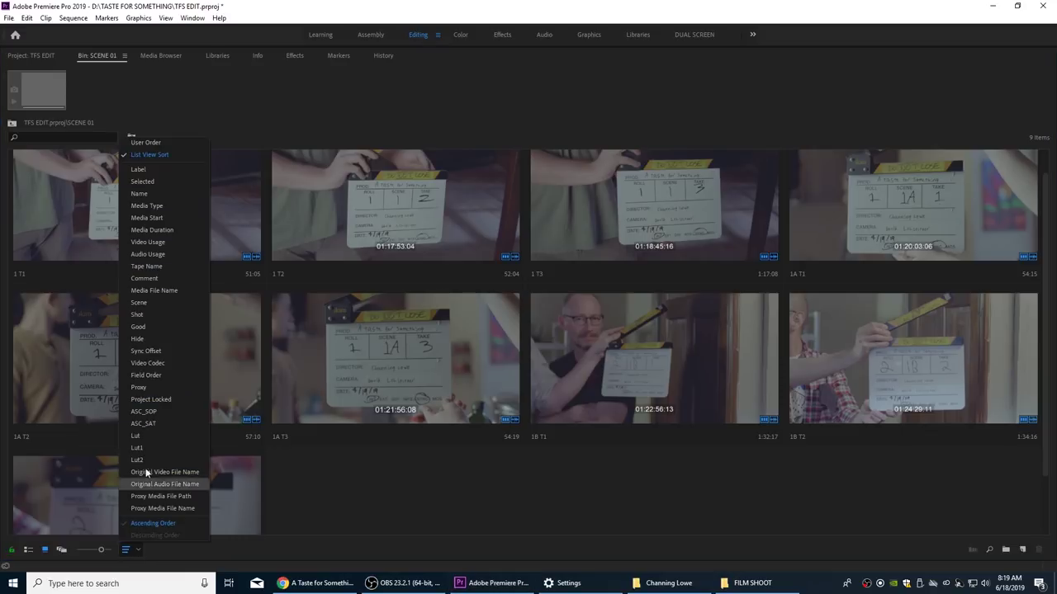
left_click(168, 154)
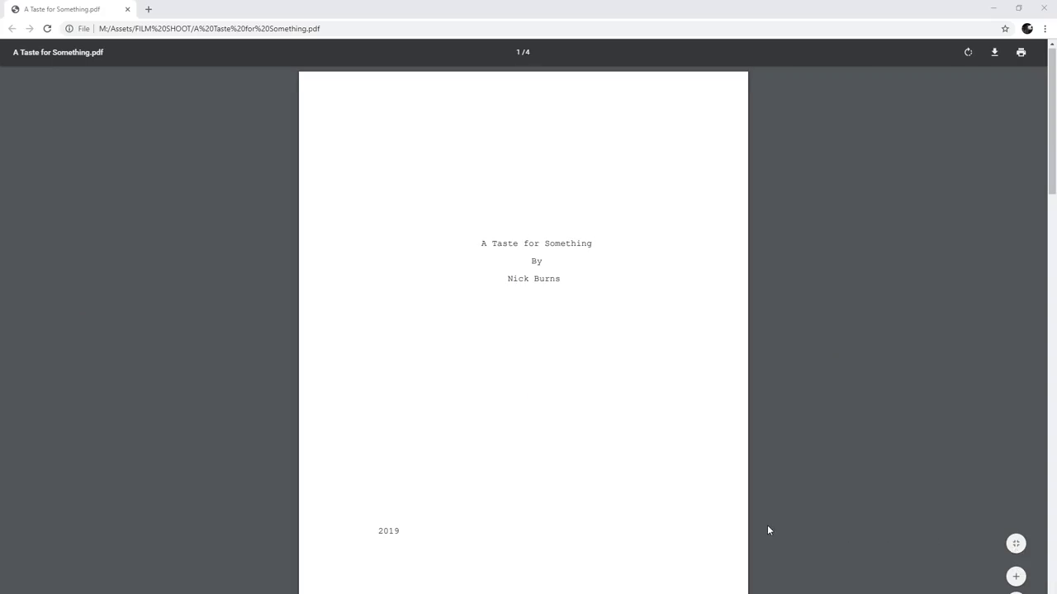
scroll(767, 525, "down", 7)
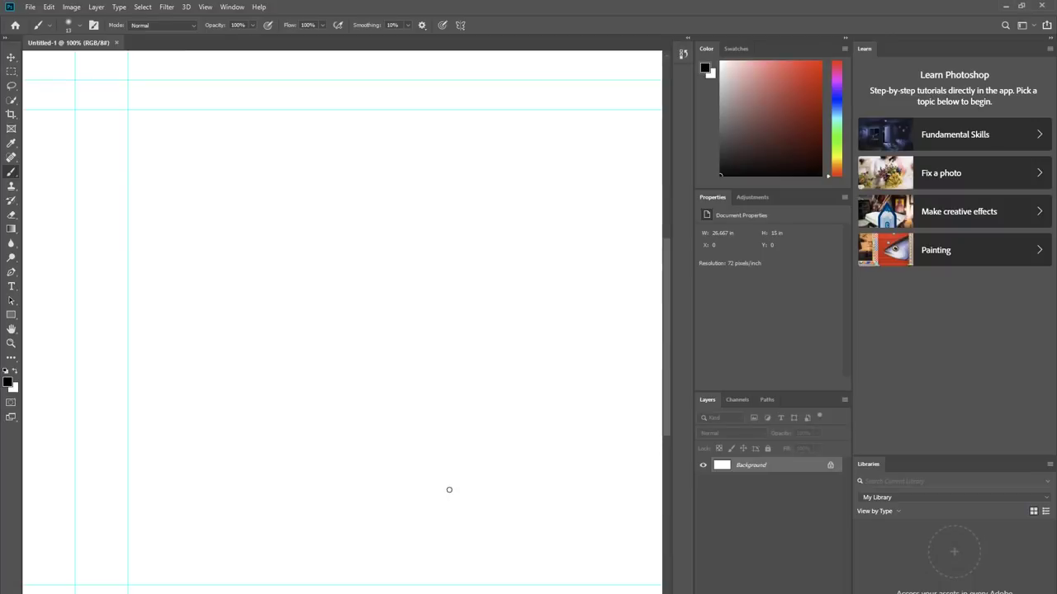
key("f")
key("f")
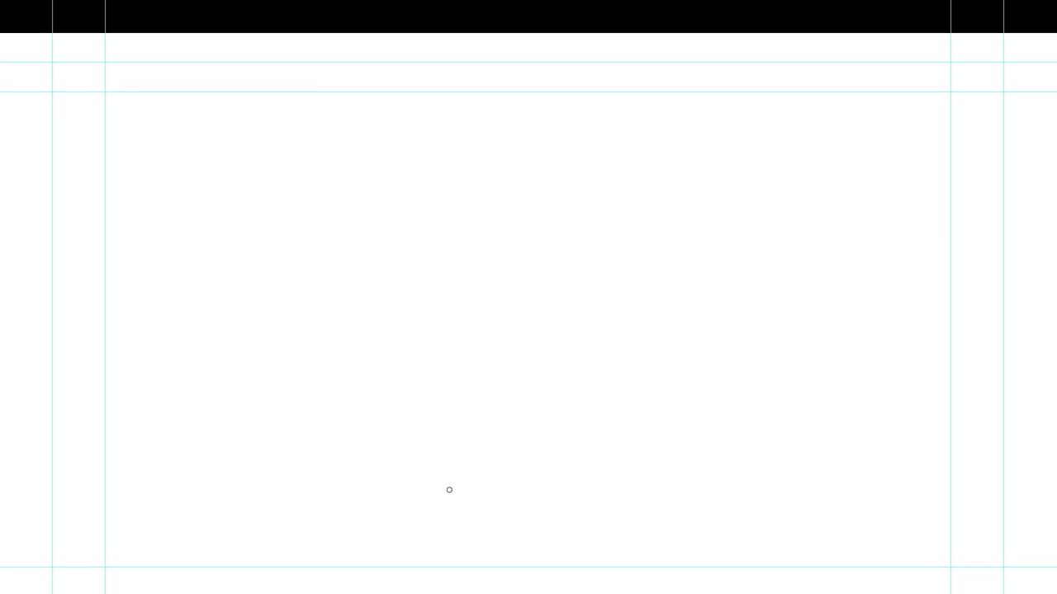
Step: Sketch two ovals, a small camera box below them, and two view lines fanning up-left and up-right
left_click(372, 245)
mouse_move(372, 245)
left_mouse_down()
mouse_move(346, 255)
mouse_move(351, 276)
mouse_move(385, 277)
mouse_move(373, 244)
left_mouse_up()
mouse_move(543, 240)
left_mouse_down()
mouse_move(534, 271)
mouse_move(562, 270)
mouse_move(563, 252)
mouse_move(535, 241)
left_mouse_up()
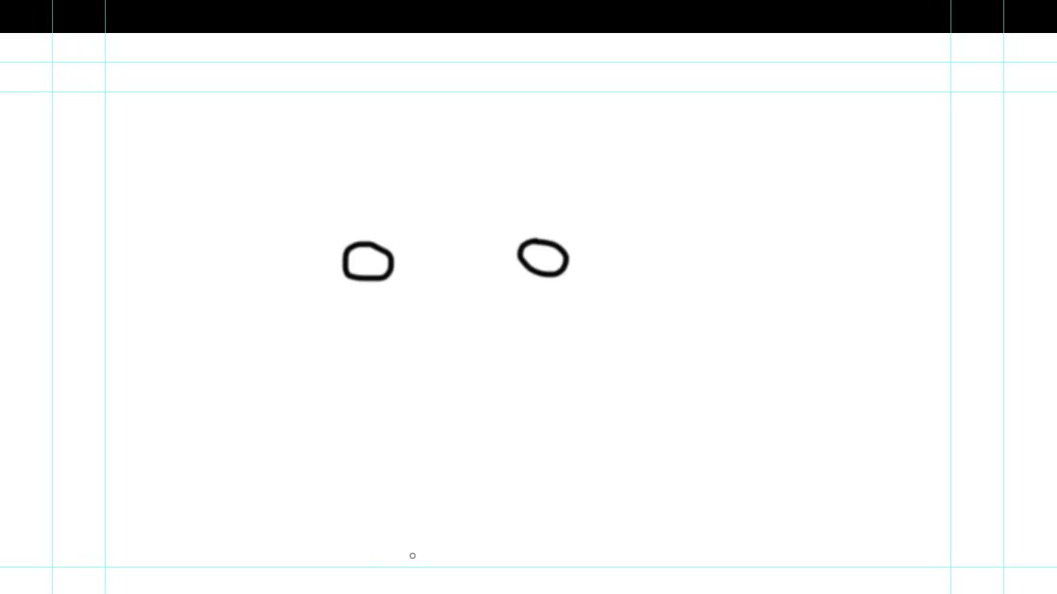
mouse_move(407, 528)
left_mouse_down()
mouse_move(407, 564)
mouse_move(457, 560)
mouse_move(455, 535)
mouse_move(409, 524)
mouse_move(406, 508)
mouse_move(454, 507)
mouse_move(436, 528)
left_mouse_up()
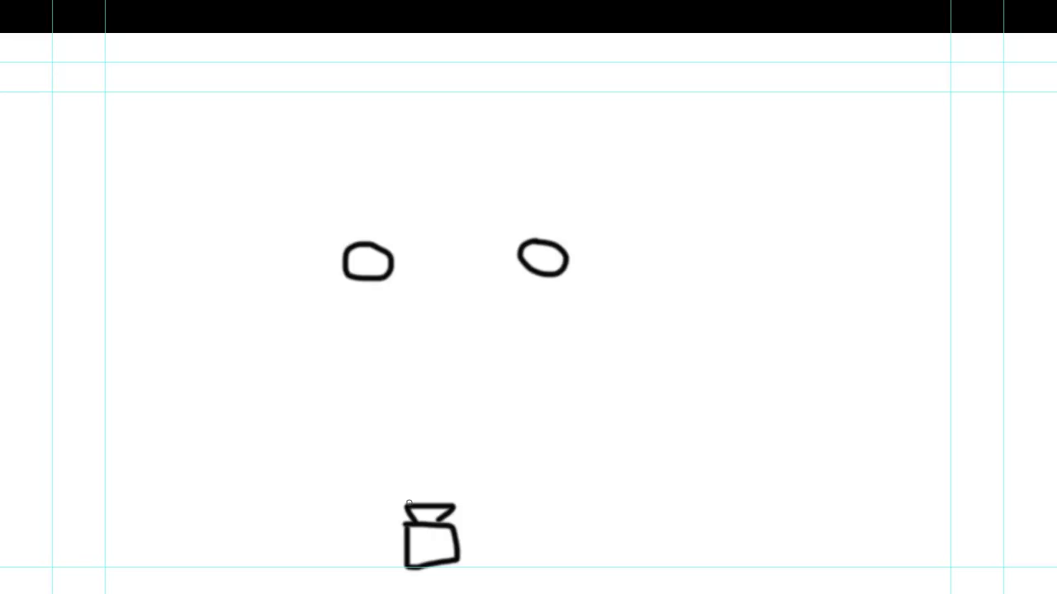
mouse_move(408, 502)
left_mouse_down()
mouse_move(325, 361)
mouse_move(310, 301)
left_mouse_up()
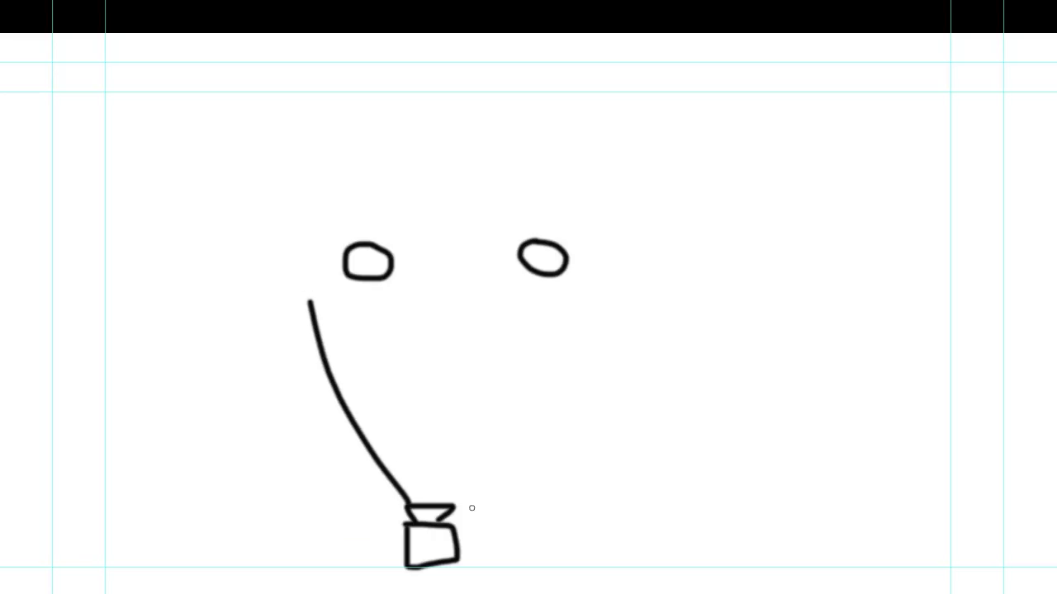
mouse_move(456, 505)
left_mouse_down()
mouse_move(544, 430)
mouse_move(625, 336)
left_mouse_up()
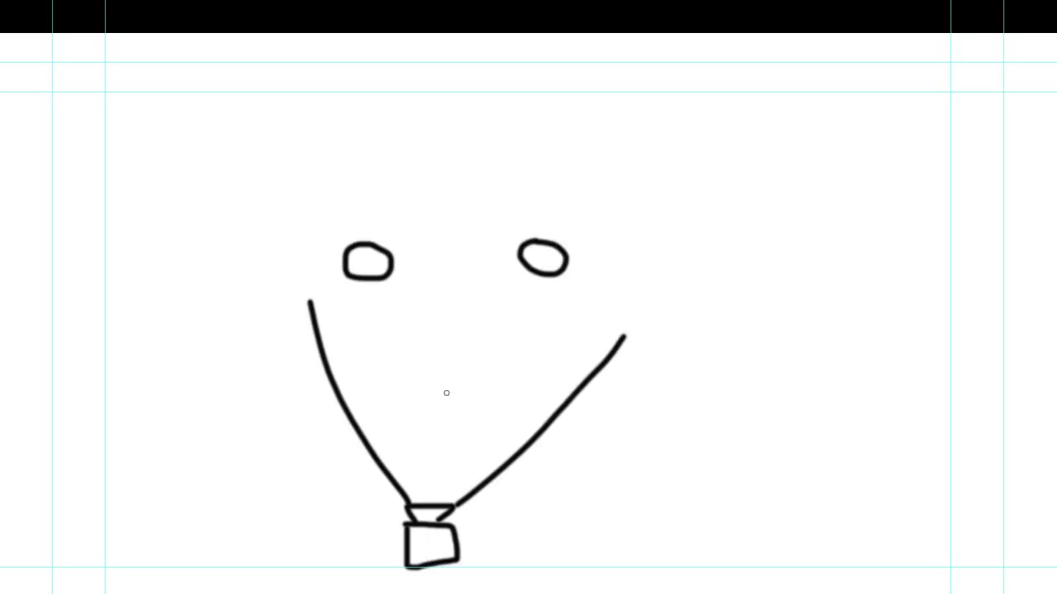
key("alt+Tab")
key("alt+Tab")
key("alt+Tab")
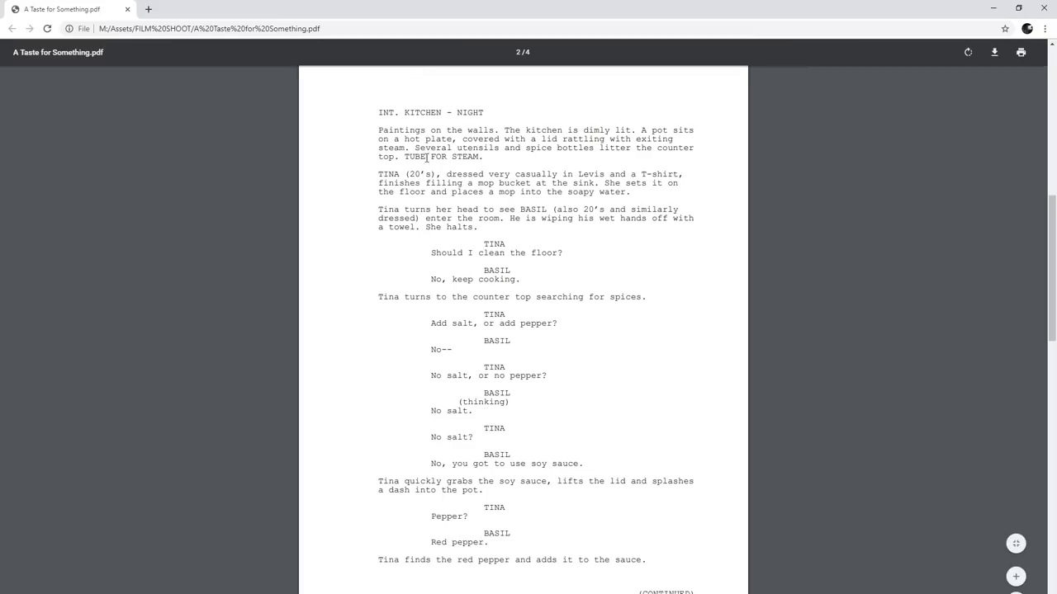
Step: Scroll back and forth through pages 1–3 of the script PDF to review the kitchen scene
scroll(427, 120, "down", 2)
scroll(427, 120, "up", 2)
scroll(427, 120, "down", 1)
scroll(427, 120, "up", 2)
scroll(426, 187, "down", 3)
scroll(427, 188, "down", 9)
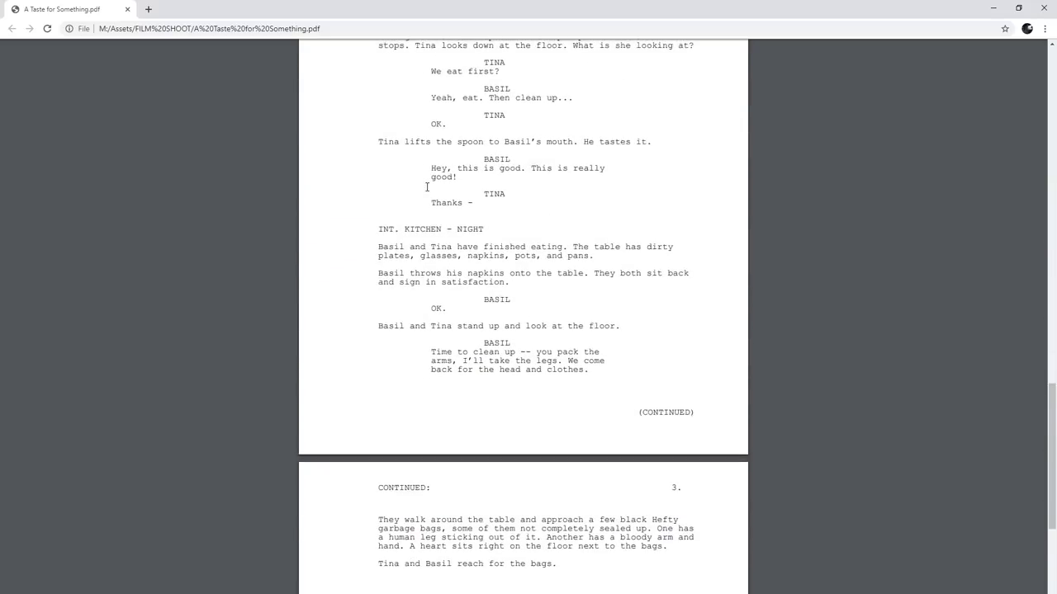
scroll(426, 187, "up", 7)
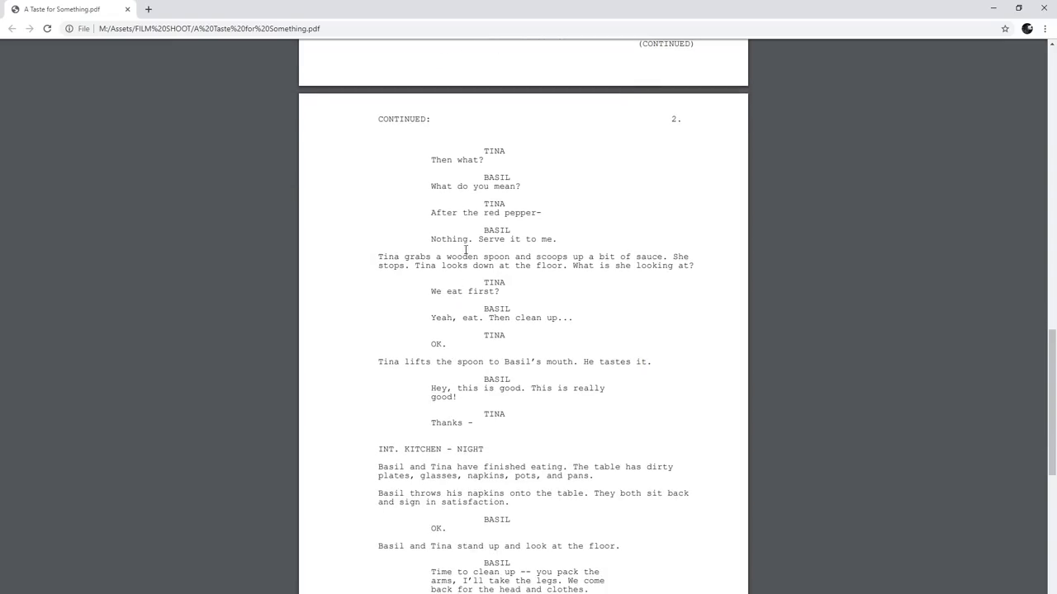
scroll(483, 102, "up", 12)
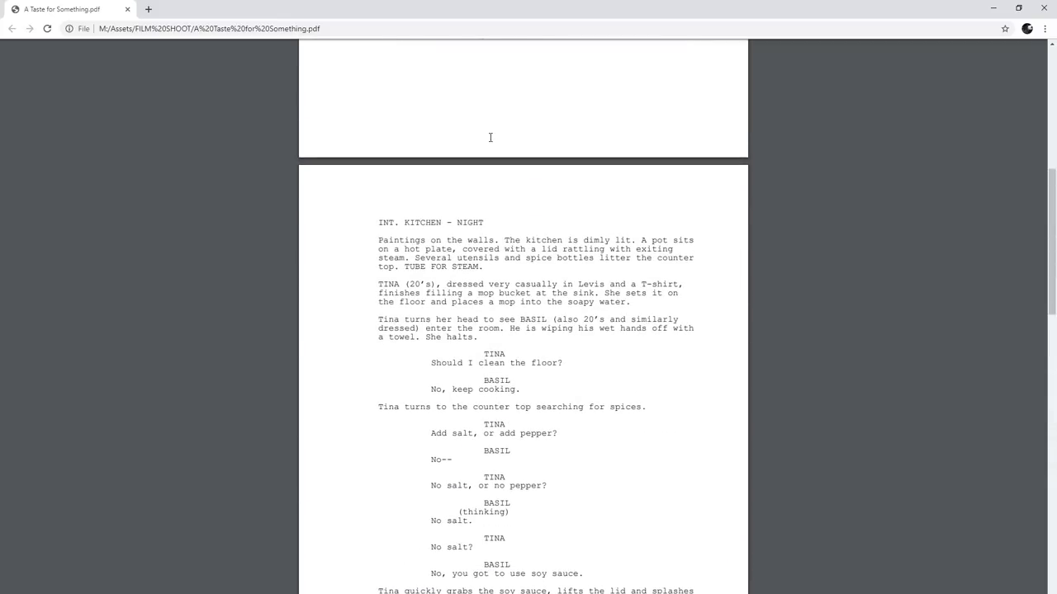
scroll(449, 363, "down", 10)
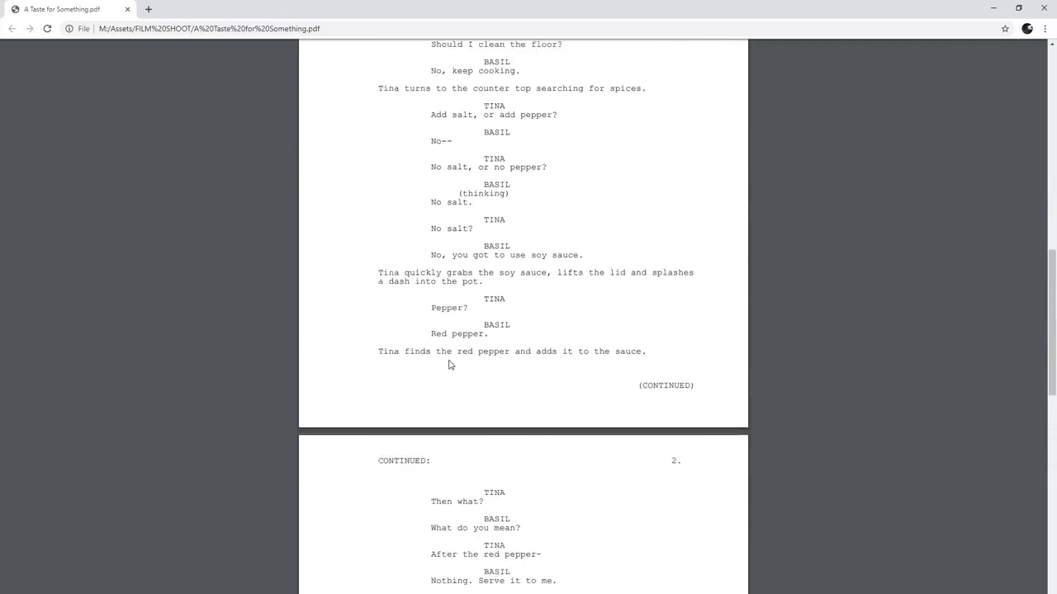
scroll(450, 363, "down", 2)
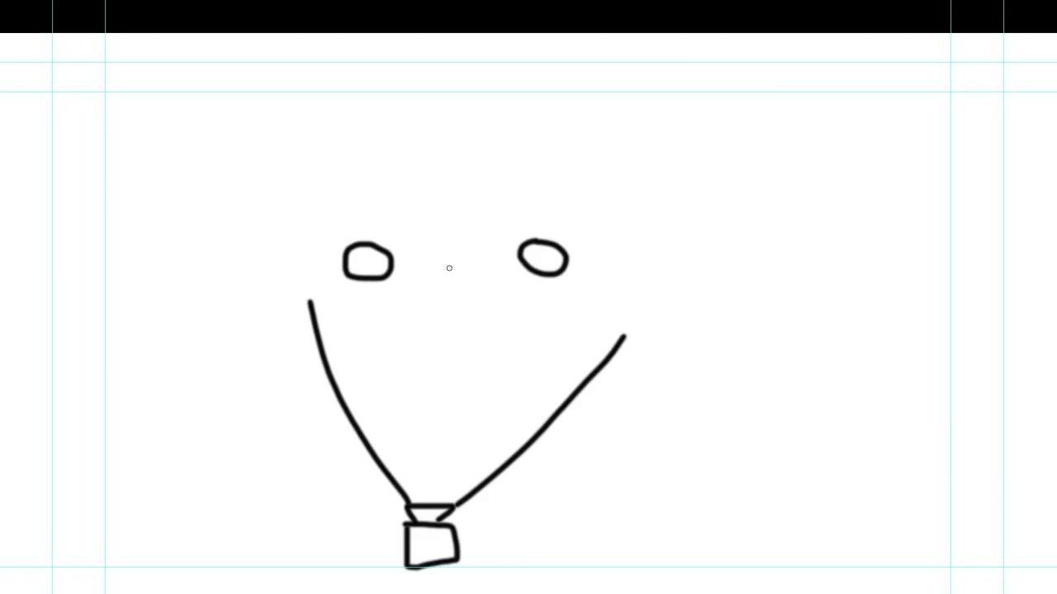
Step: Undo the sketch back to the two ovals and draw a new small camera beside the right oval
mouse_move(603, 438)
left_mouse_down()
mouse_move(530, 380)
mouse_move(442, 272)
left_mouse_up()
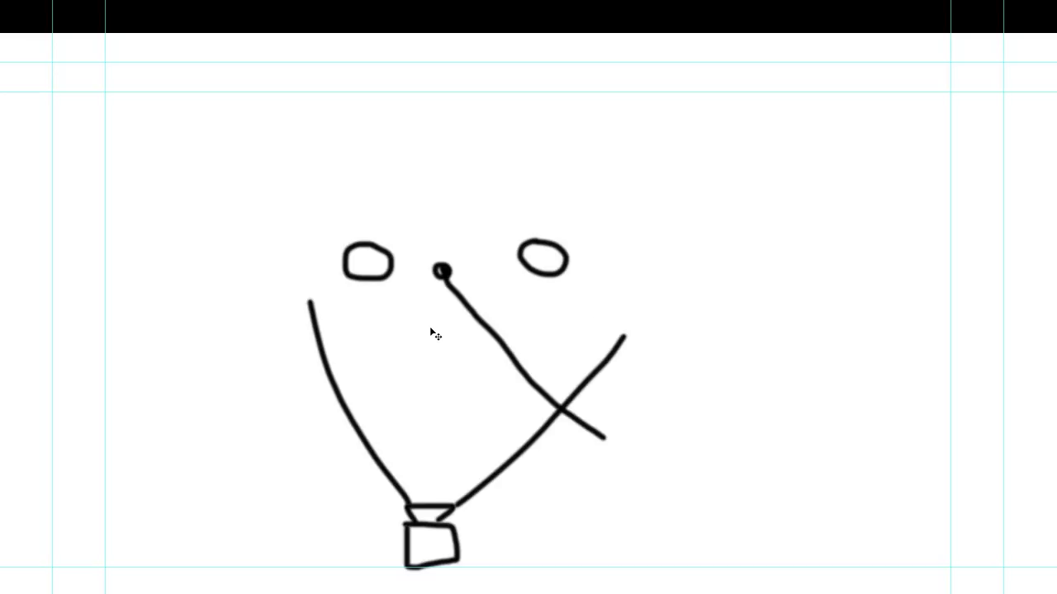
key("ctrl+z")
key("ctrl+z")
key("ctrl+z")
key("ctrl+z")
mouse_move(628, 300)
left_mouse_down()
mouse_move(617, 328)
mouse_move(658, 340)
mouse_move(665, 310)
mouse_move(629, 299)
mouse_move(600, 319)
mouse_move(622, 317)
left_mouse_up()
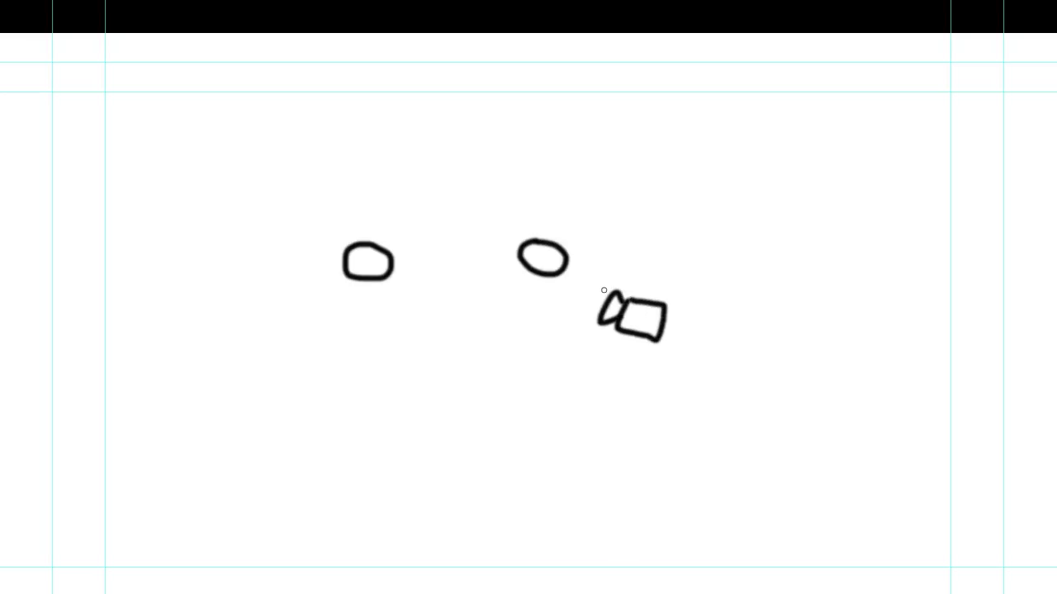
Step: Draw two view lines from the camera, label the ovals B and T, and sketch a curved path
left_click_drag(612, 294, 432, 193)
mouse_move(601, 320)
left_mouse_down()
mouse_move(453, 322)
mouse_move(335, 303)
left_mouse_up()
mouse_move(342, 207)
left_mouse_down()
mouse_move(346, 220)
mouse_move(371, 219)
mouse_move(345, 225)
left_mouse_up()
mouse_move(548, 205)
left_mouse_down()
mouse_move(549, 227)
mouse_move(567, 204)
left_mouse_up()
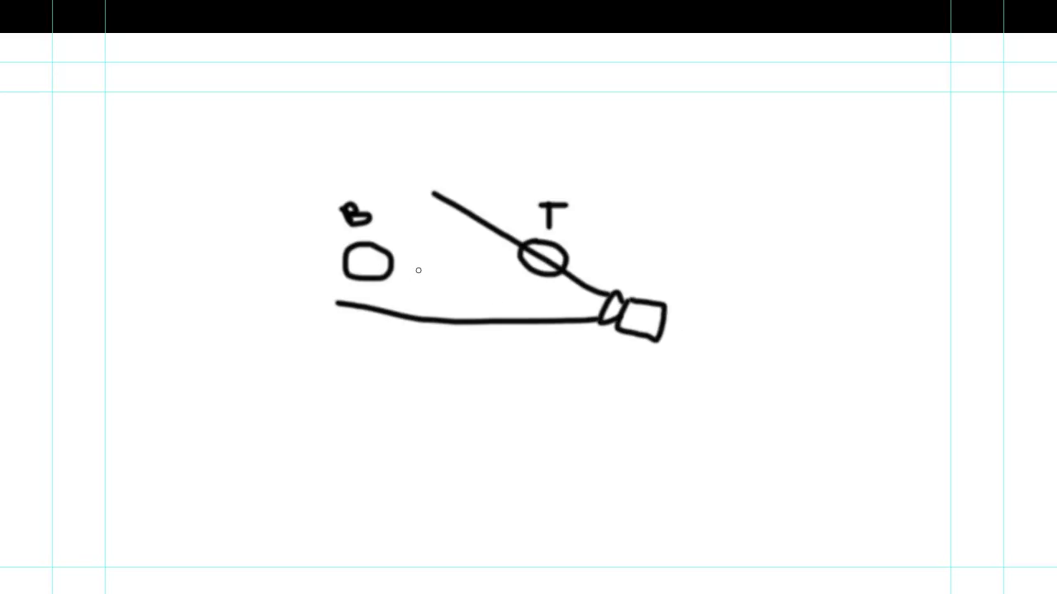
mouse_move(564, 416)
left_mouse_down()
mouse_move(495, 357)
mouse_move(439, 269)
mouse_move(403, 266)
mouse_move(429, 266)
mouse_move(417, 268)
mouse_move(551, 424)
left_mouse_up()
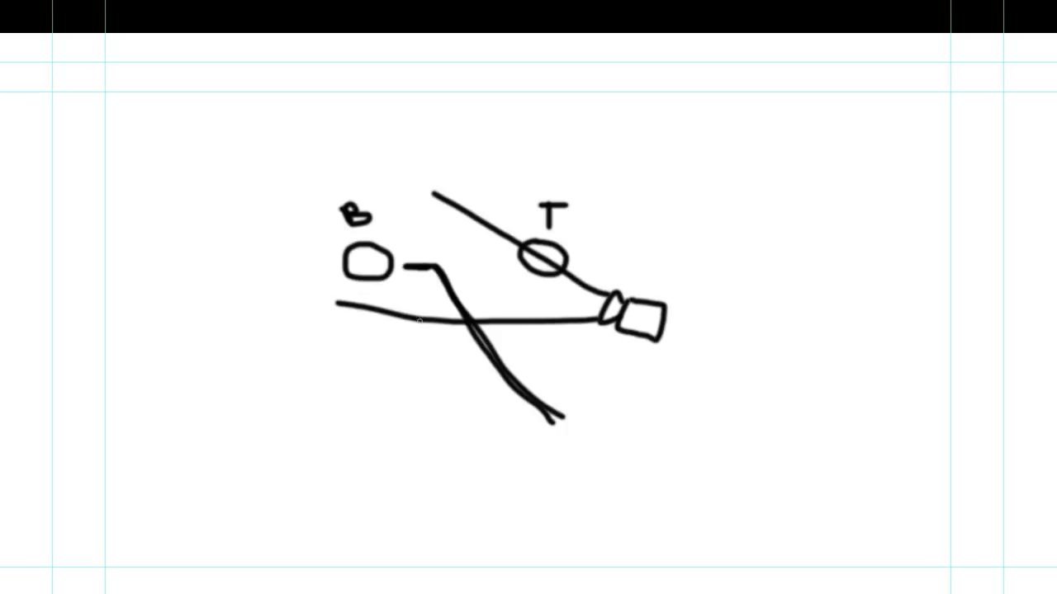
Step: Undo stray strokes, then draw a camera box beside B with a lens cone, view lines and crossing path
key("ctrl+z")
key("ctrl+z")
key("ctrl+z")
key("ctrl+z")
key("ctrl+z")
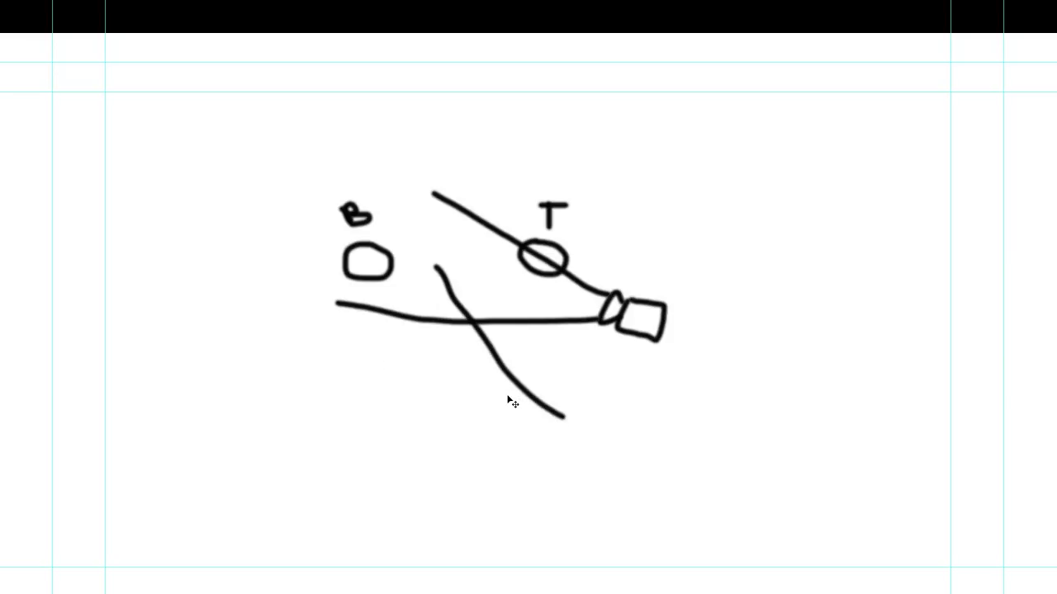
mouse_move(258, 301)
left_mouse_down()
mouse_move(295, 327)
mouse_move(293, 302)
mouse_move(256, 296)
mouse_move(304, 285)
mouse_move(318, 322)
mouse_move(297, 319)
left_mouse_up()
left_click_drag(315, 285, 493, 225)
left_click_drag(323, 318, 553, 346)
mouse_move(387, 443)
left_mouse_down()
mouse_move(435, 284)
mouse_move(443, 270)
mouse_move(479, 269)
left_mouse_up()
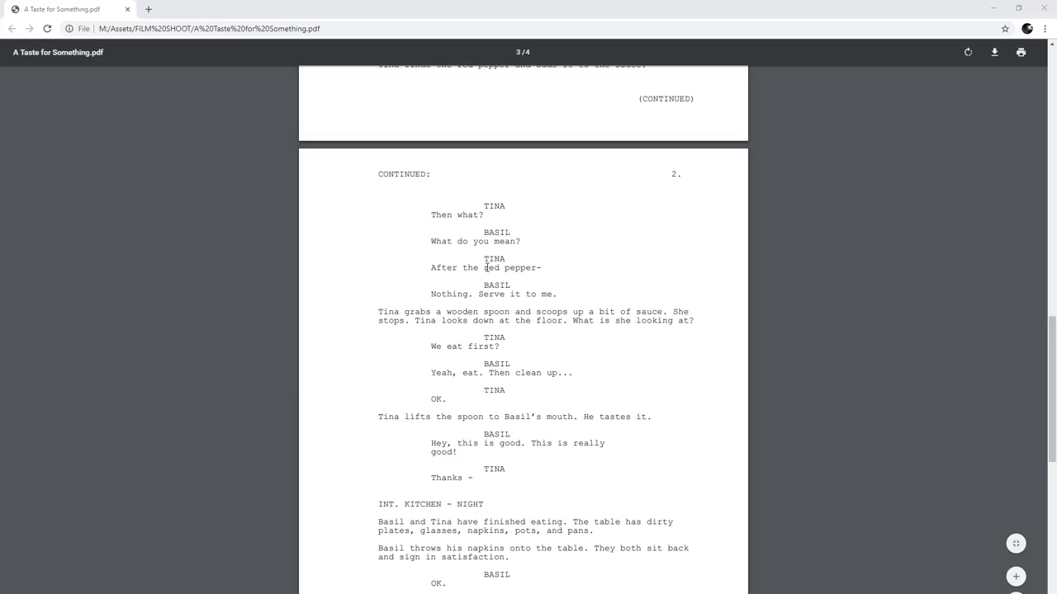
Step: Scroll to the kitchen scene and briefly mark the line about cleaning the floor
scroll(457, 277, "up", 7)
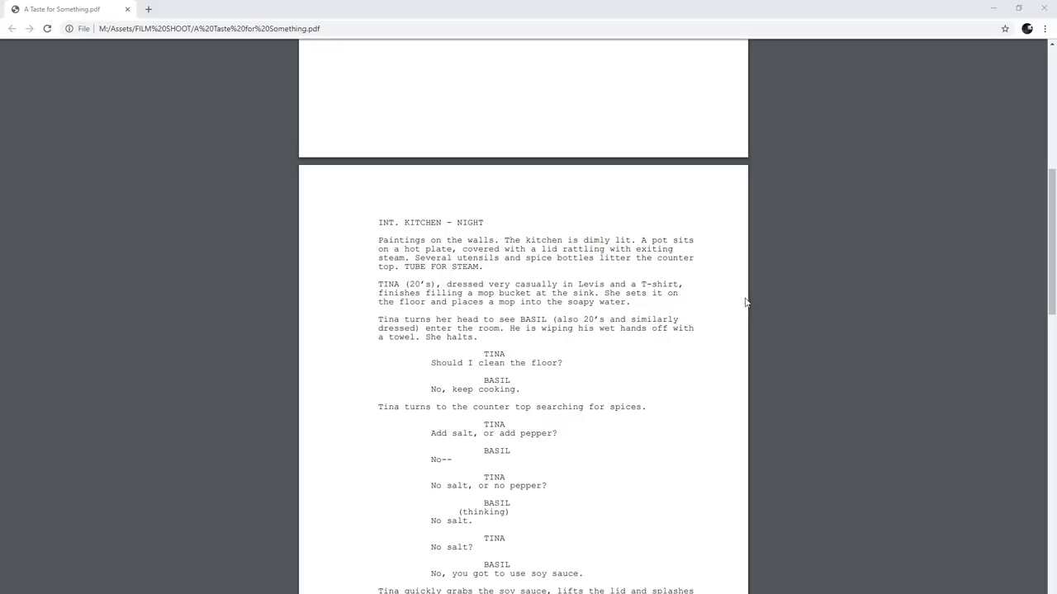
scroll(908, 215, "up", 4)
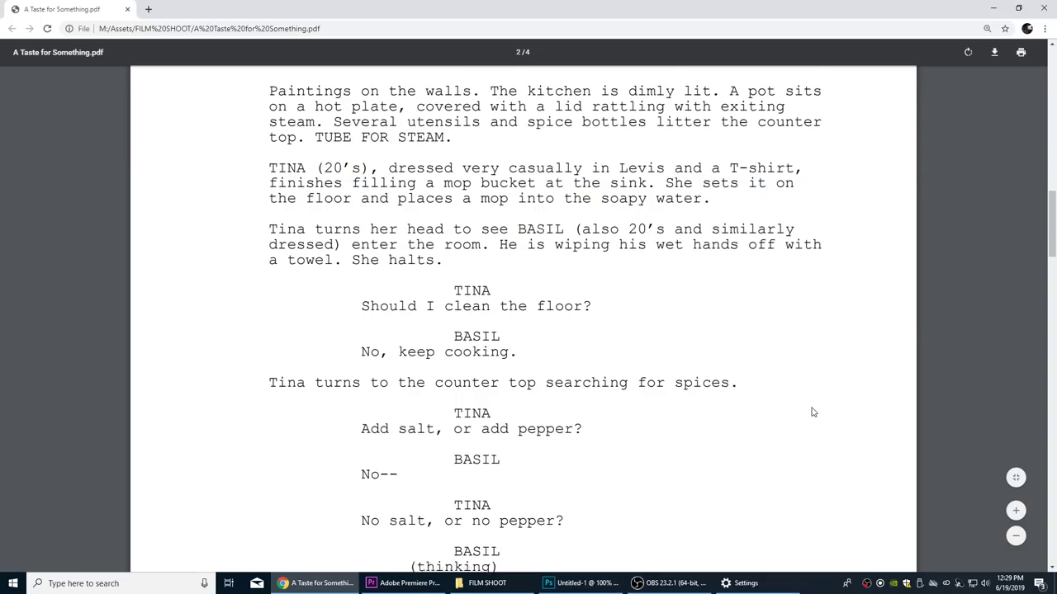
scroll(768, 396, "down", 1)
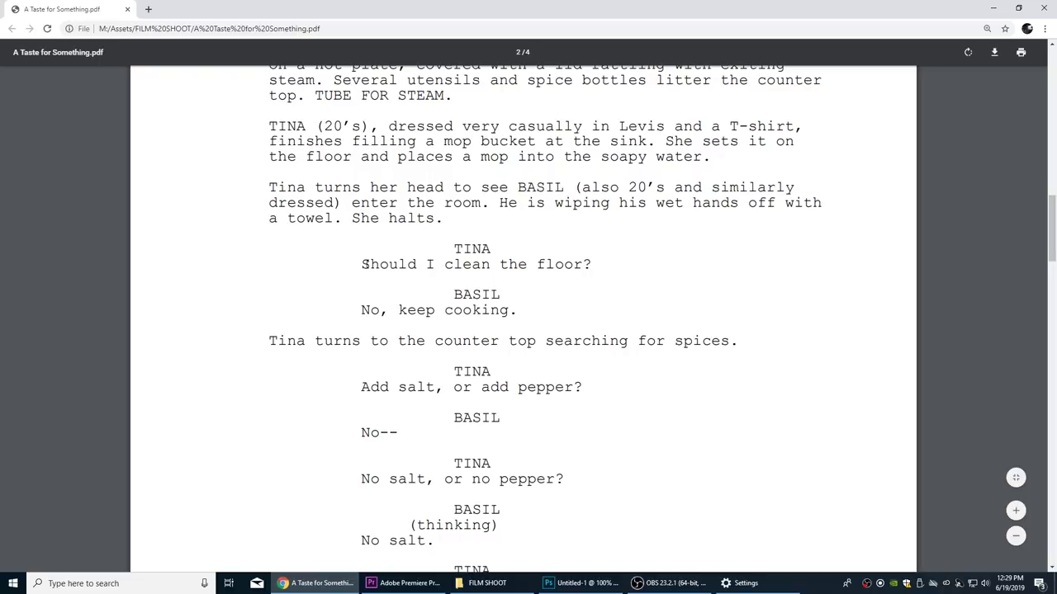
mouse_move(380, 265)
left_mouse_down()
mouse_move(588, 265)
mouse_move(360, 265)
left_mouse_up()
left_click(588, 264)
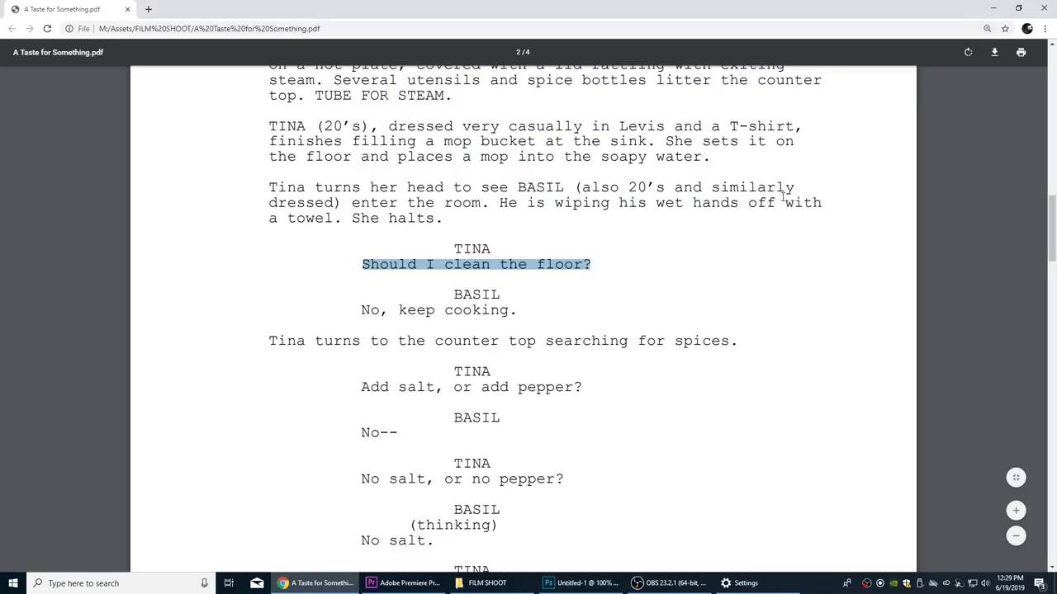
Step: Highlight the opening line, 'No, keep cooking' and the salt-or-pepper exchange, then select the first line
left_click_drag(450, 244, 575, 264)
left_click_drag(451, 293, 509, 309)
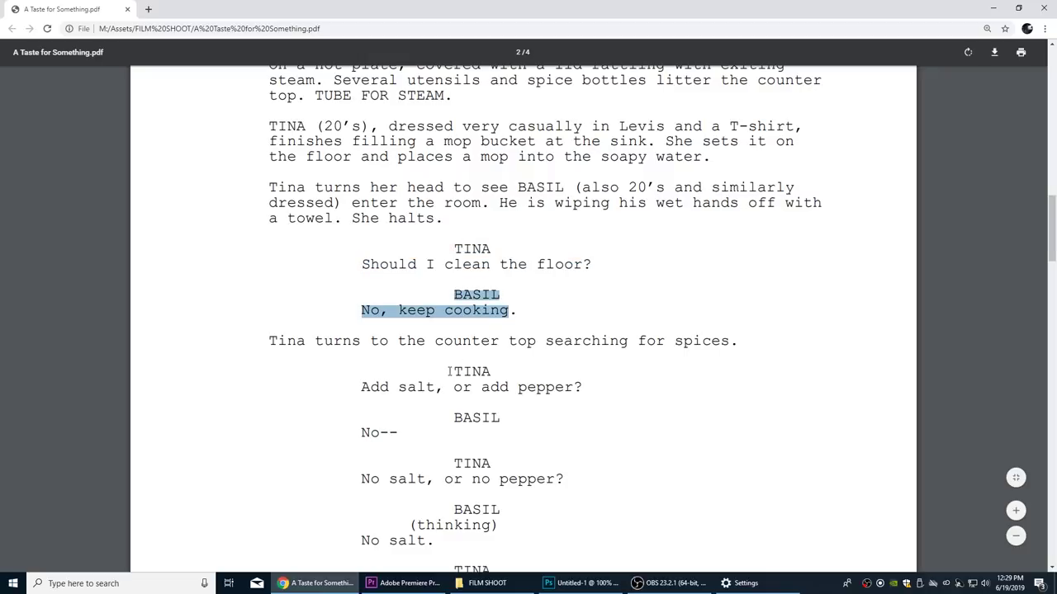
left_click_drag(453, 368, 490, 407)
left_click(463, 453)
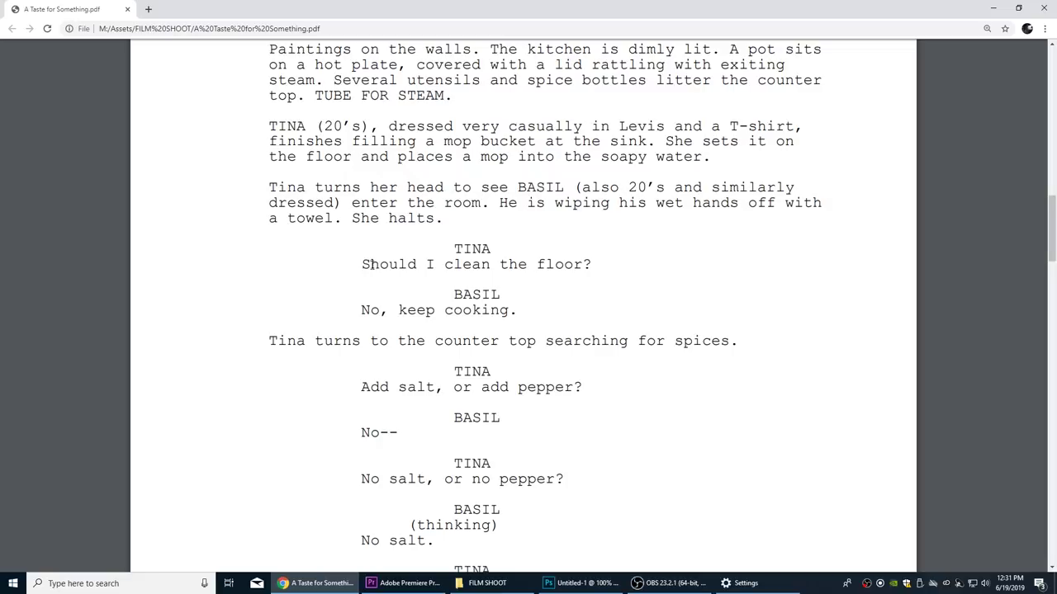
scroll(372, 264, "up", 2)
left_click_drag(361, 374, 589, 376)
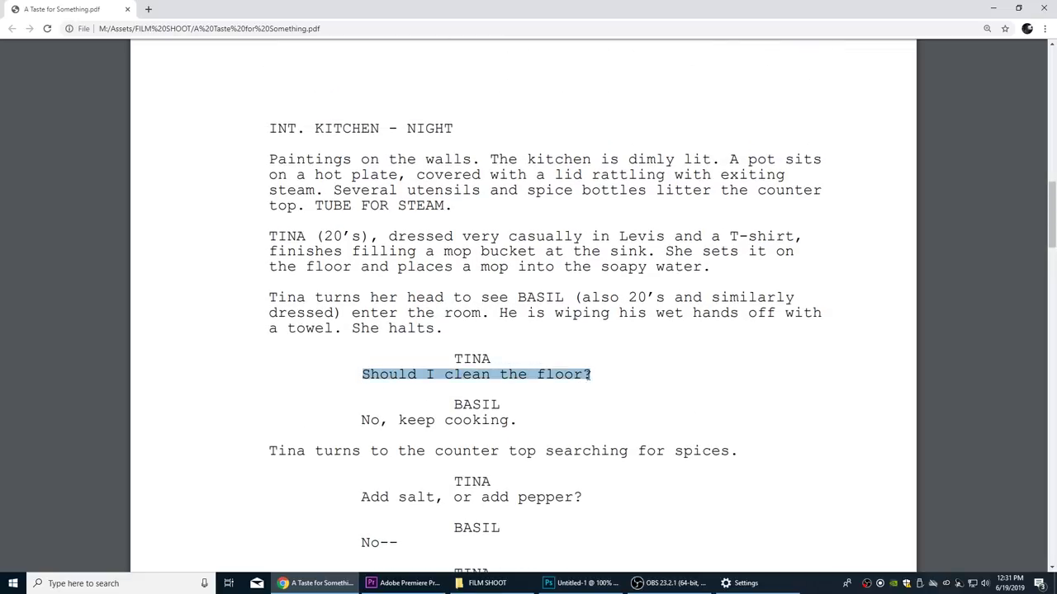
left_click(993, 8)
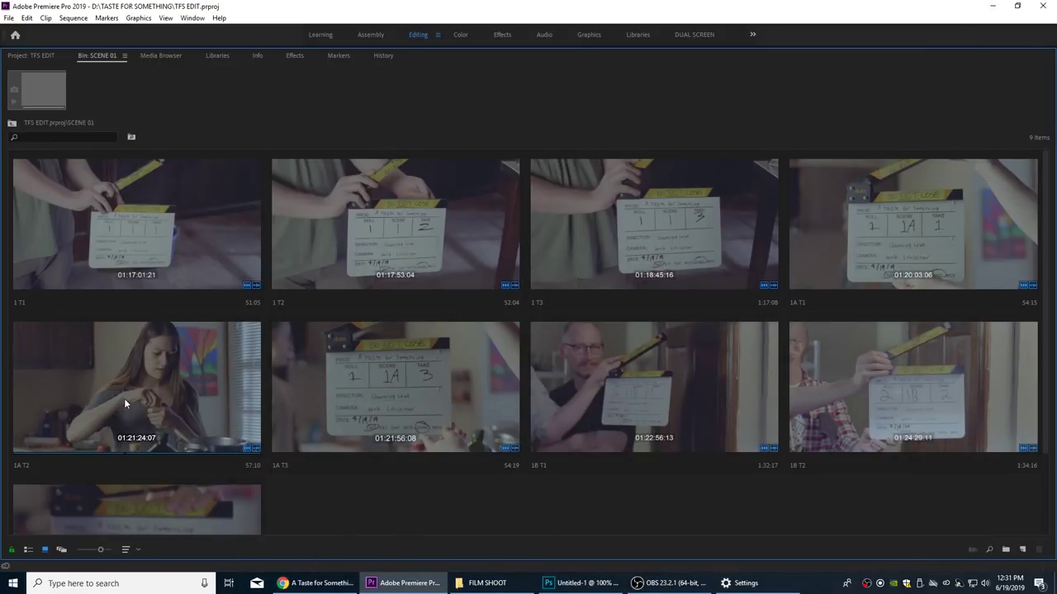
Step: Review the 1A T3 take to find a range from 01:22:07:03 to 01:22:08:06
double_click(366, 384)
left_click_drag(210, 317, 64, 320)
key("space")
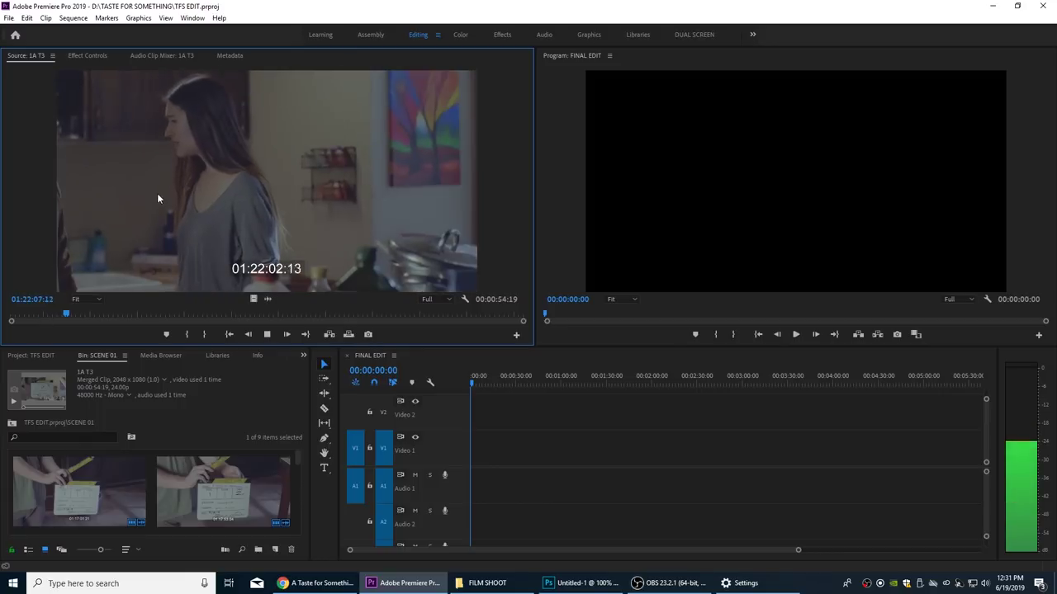
key("space")
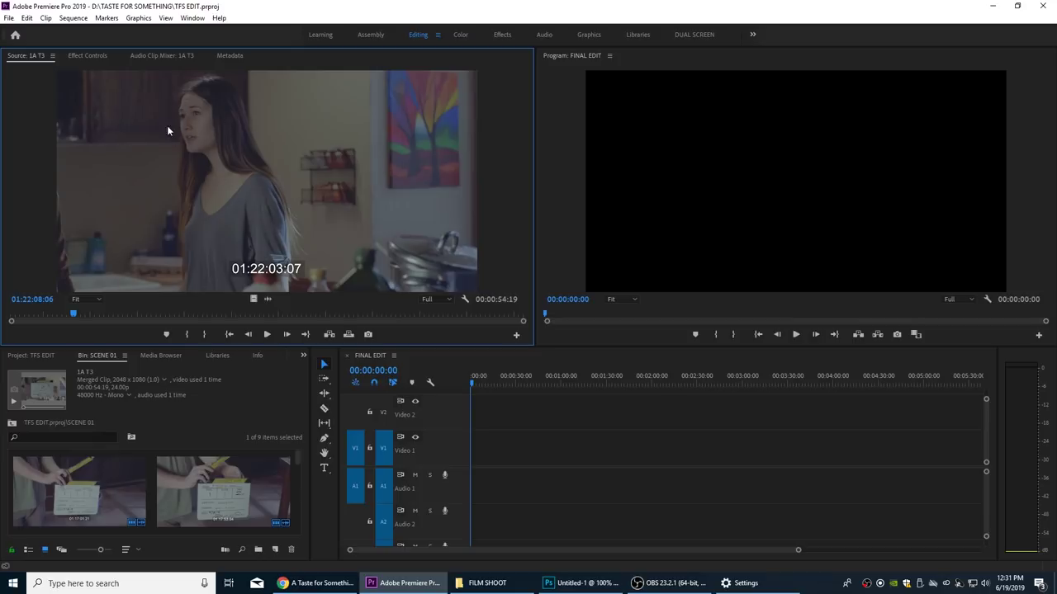
left_click_drag(78, 315, 139, 312)
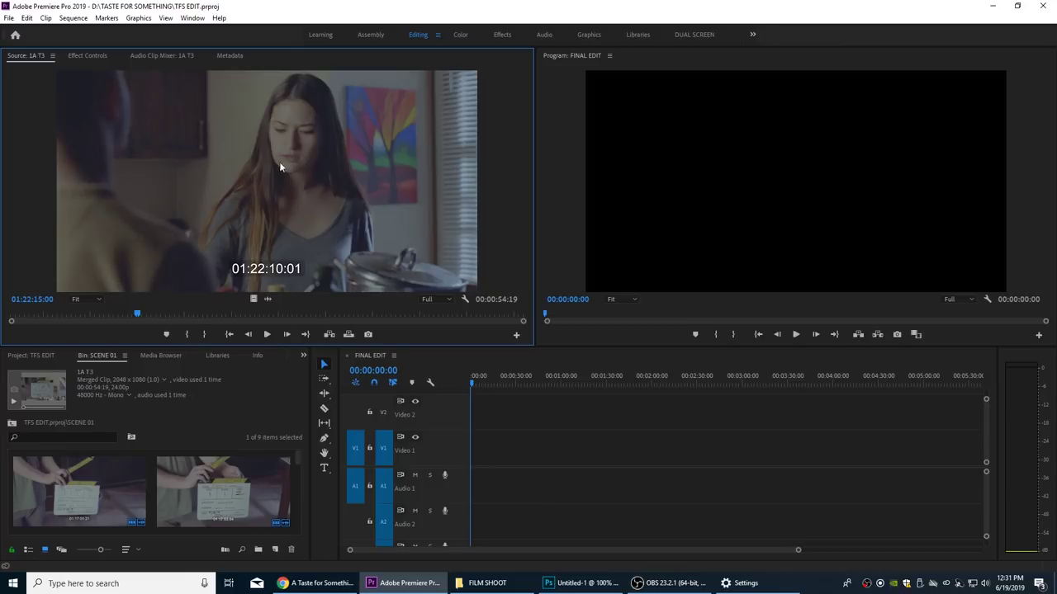
left_click(67, 314)
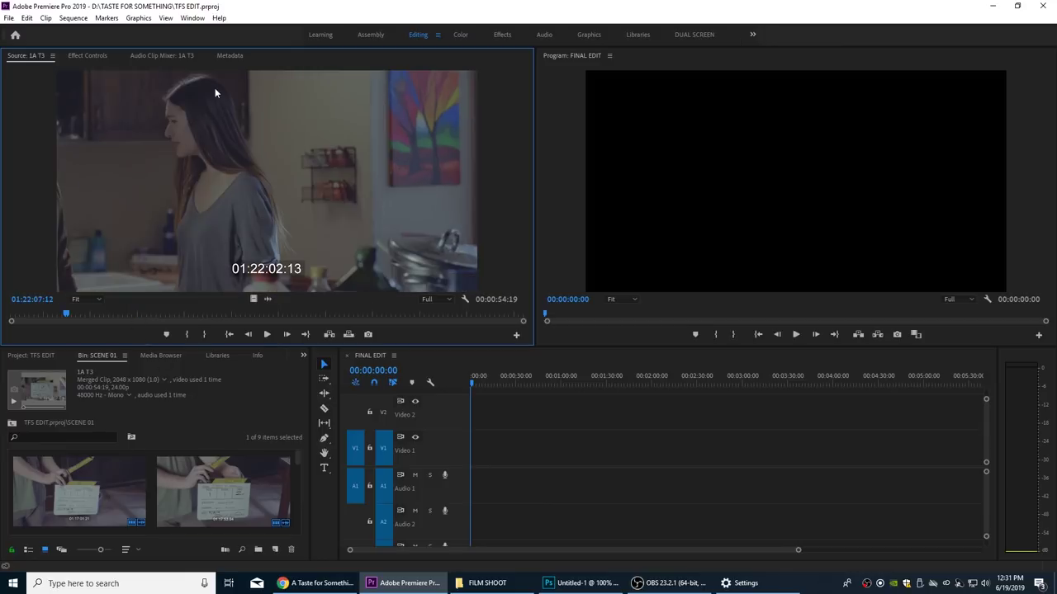
left_click(68, 314)
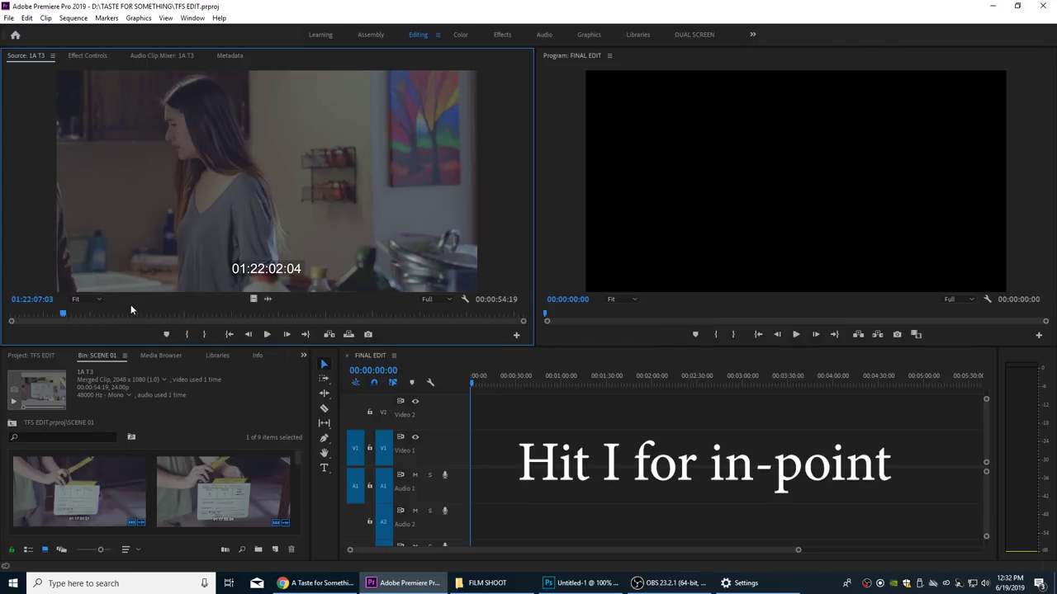
key("space")
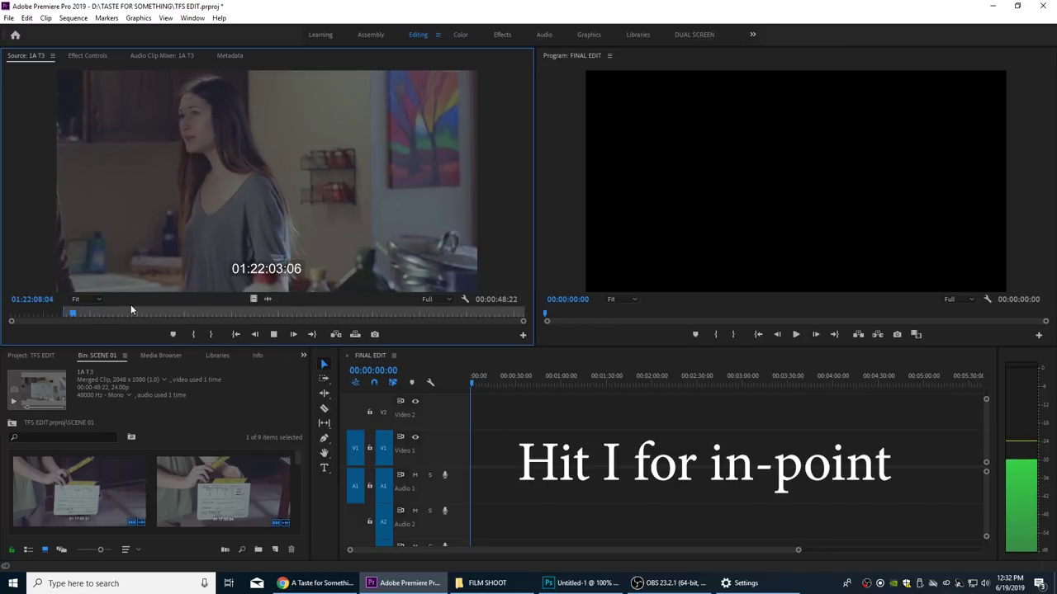
key("space")
Step: Overwrite the marked 1A T3 range into the start of FINAL EDIT, zoom in, and reopen the script
key("i")
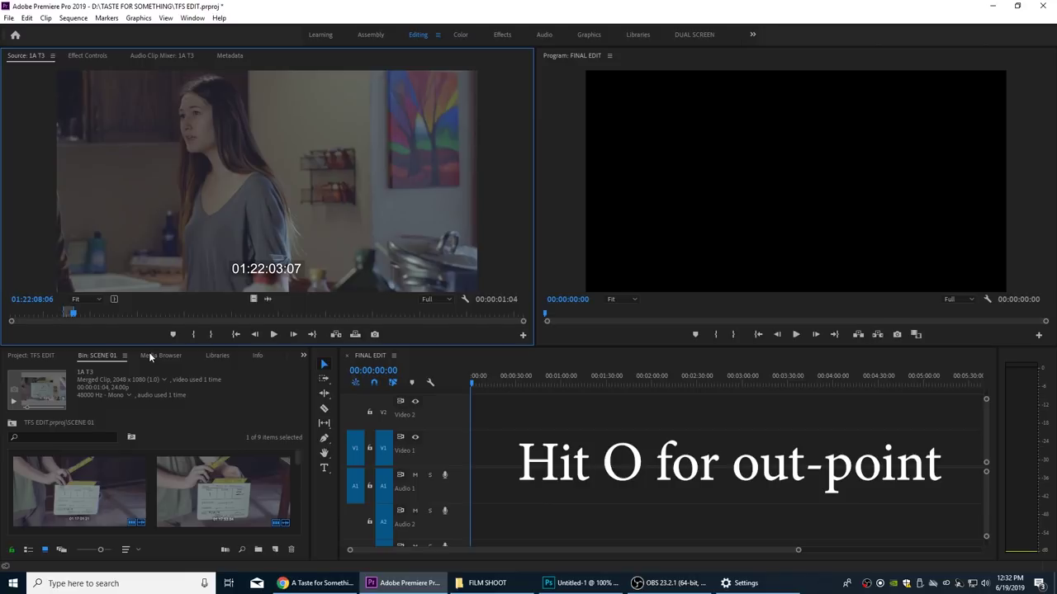
key(".")
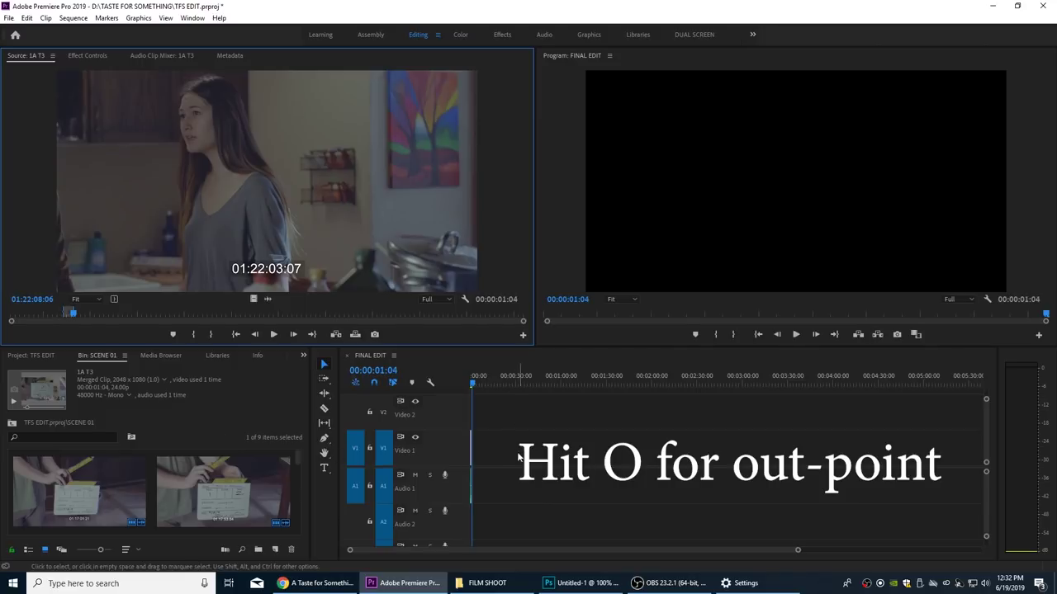
left_click(513, 449)
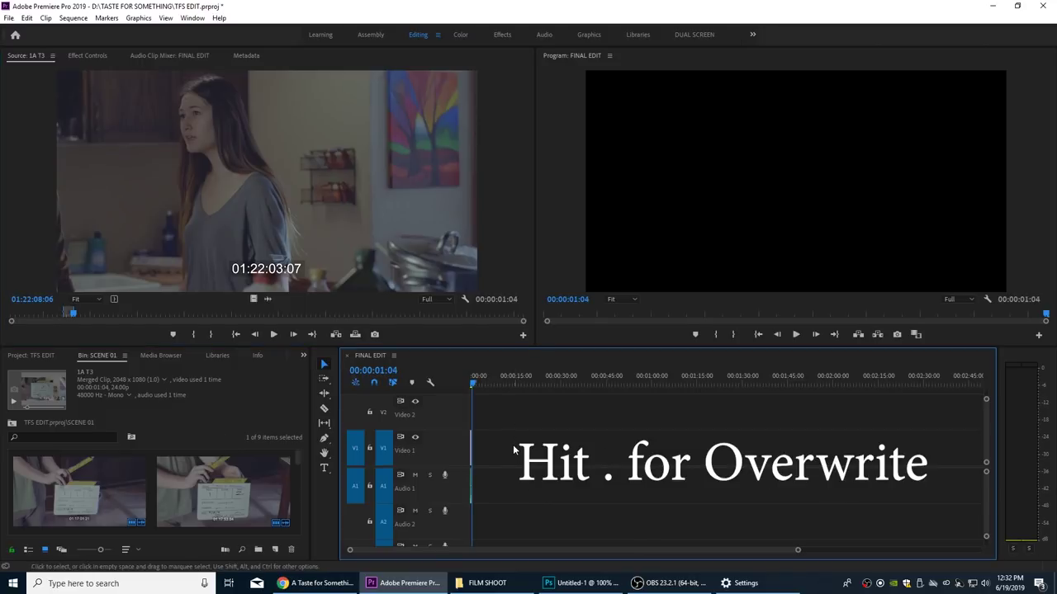
key("=")
key("=")
key("=")
key("=")
key("=")
key("=")
key("=")
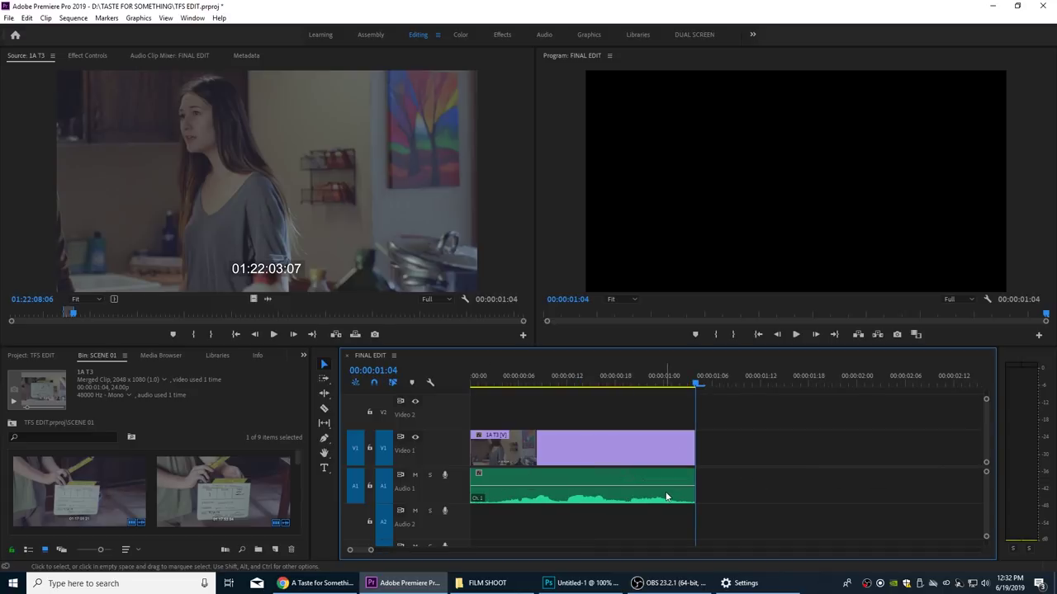
left_click(316, 583)
scroll(394, 356, "down", 3)
left_click_drag(364, 309, 492, 311)
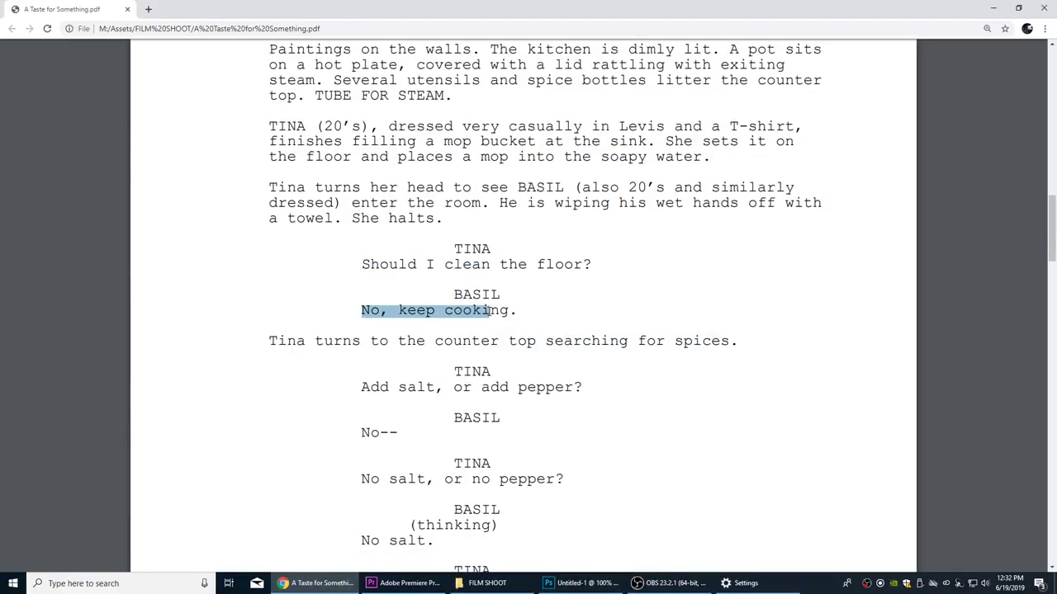
Step: Minimize the script PDF and maximize the SCENE 01 bin showing its nine takes
left_click(994, 10)
key("grave")
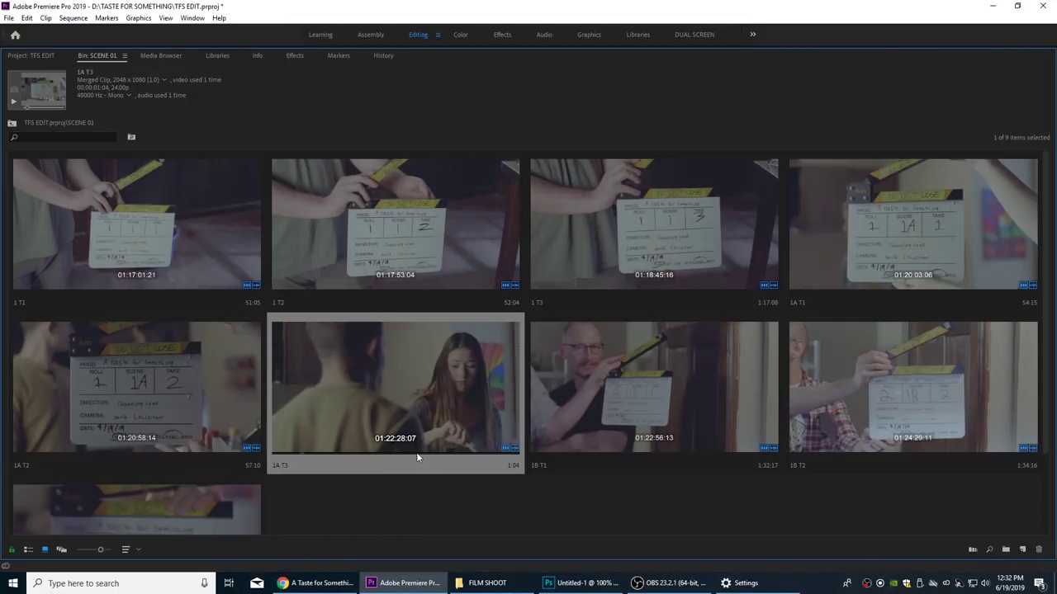
scroll(413, 495, "down", 2)
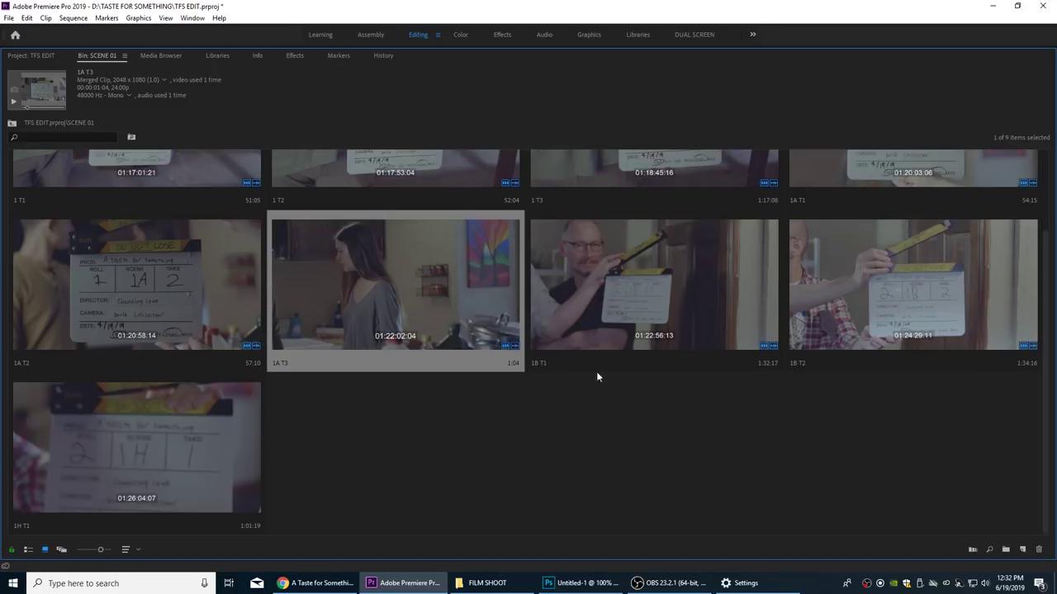
Step: Review the 1B T2 take to find a start point at 01:24:57:07
double_click(905, 289)
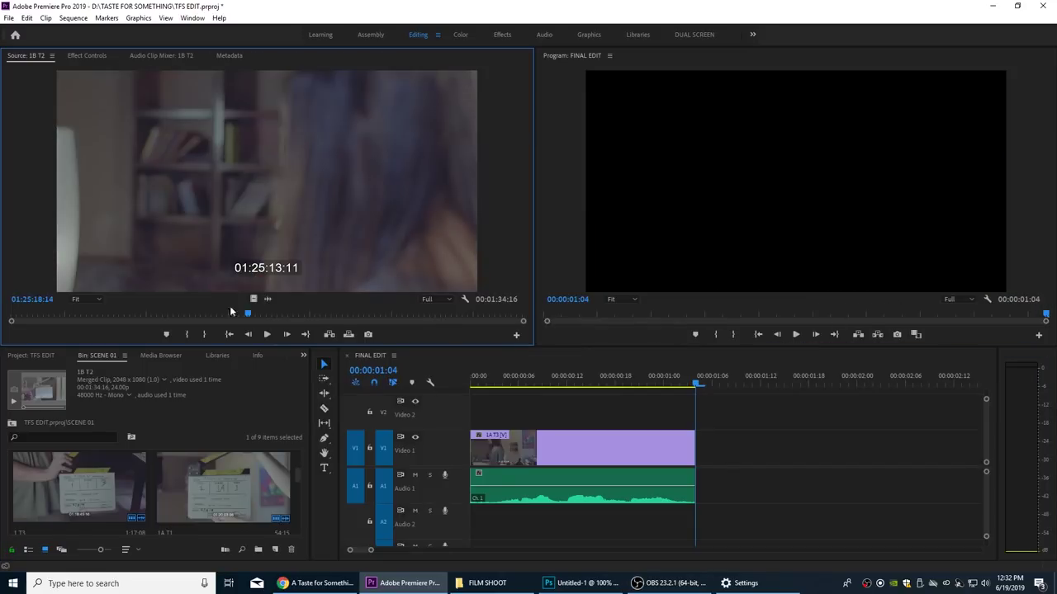
left_click_drag(145, 316, 84, 315)
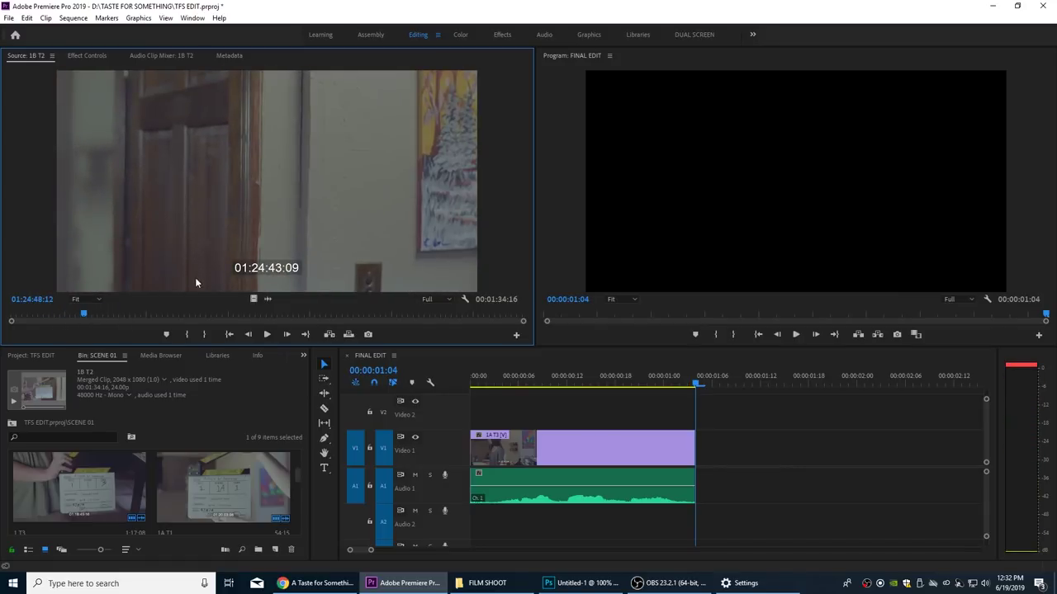
key("space")
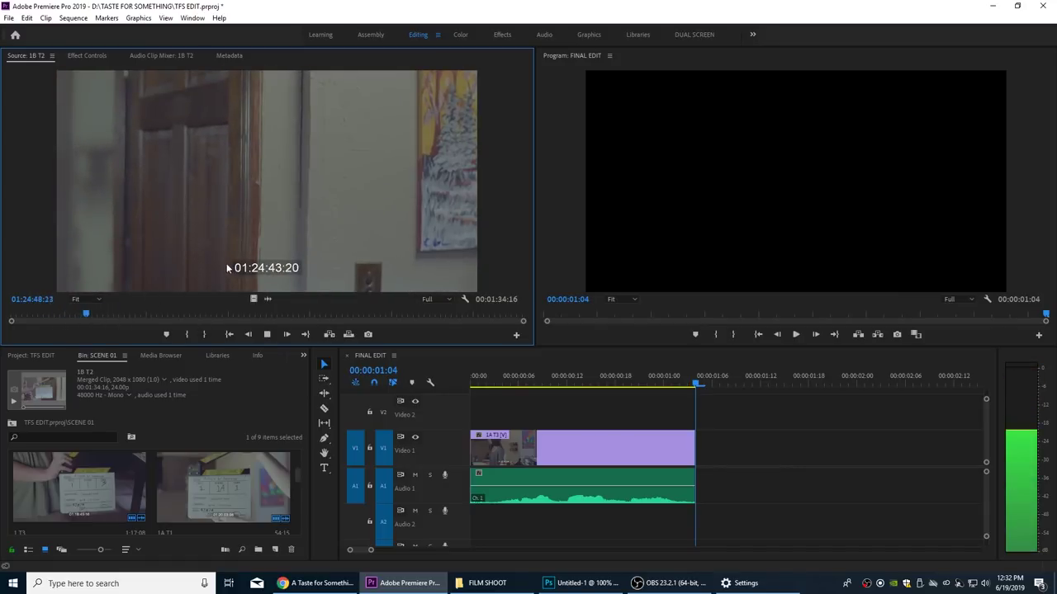
key("space")
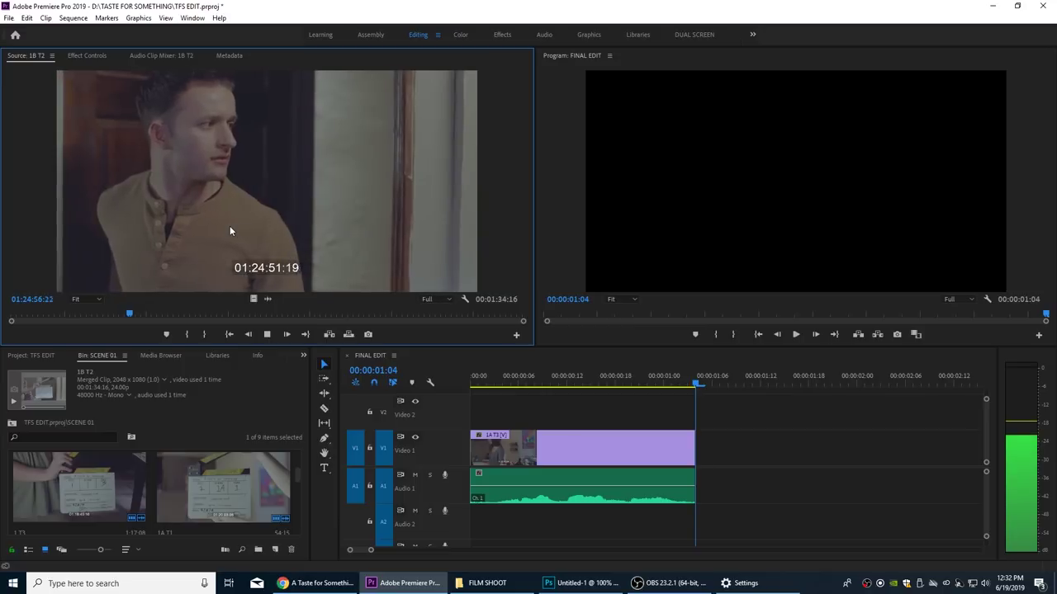
key("space")
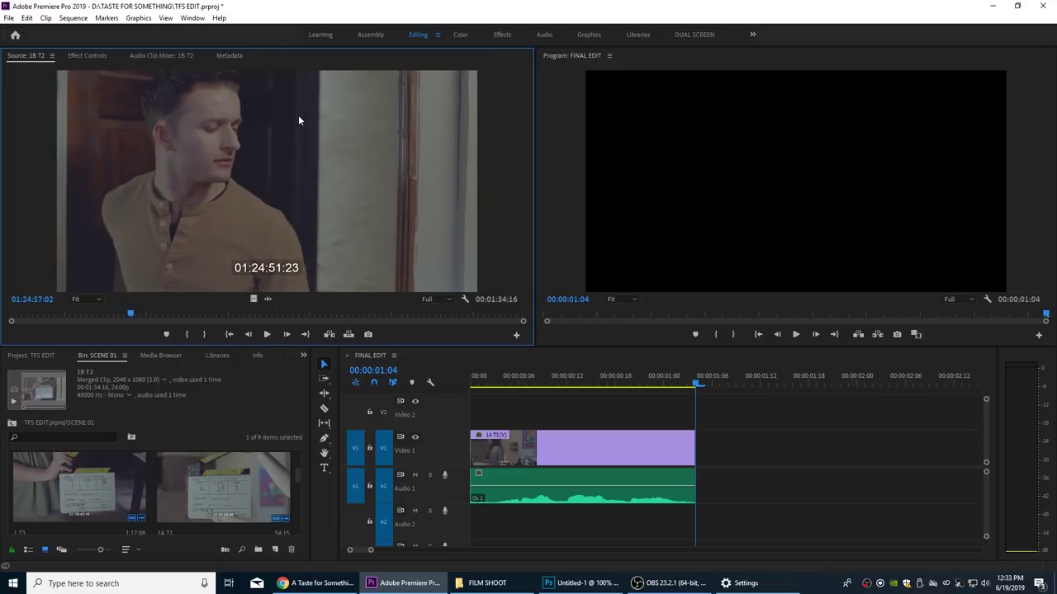
left_click_drag(126, 320, 120, 313)
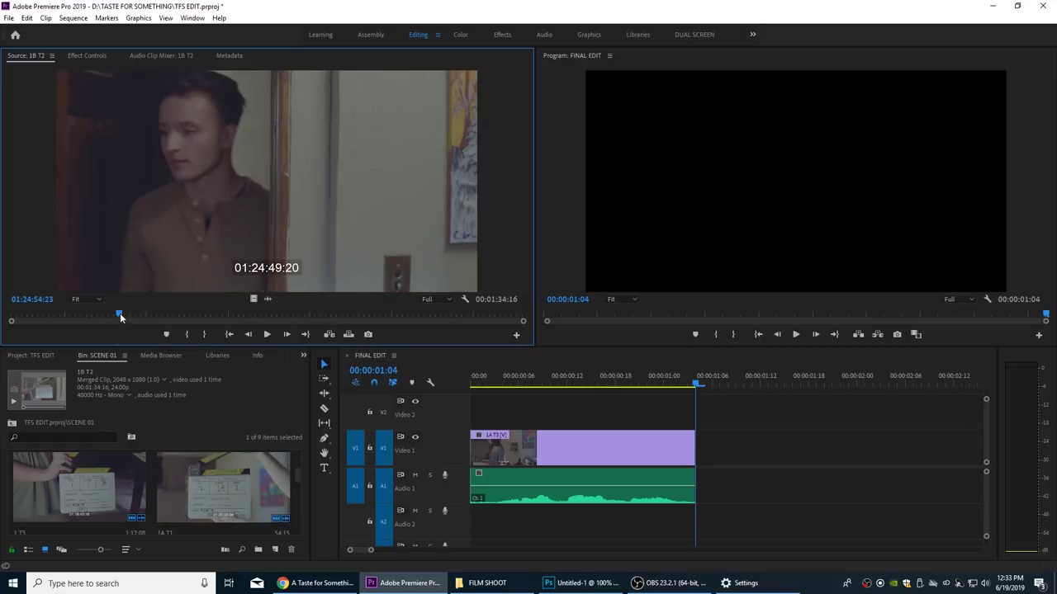
key("space")
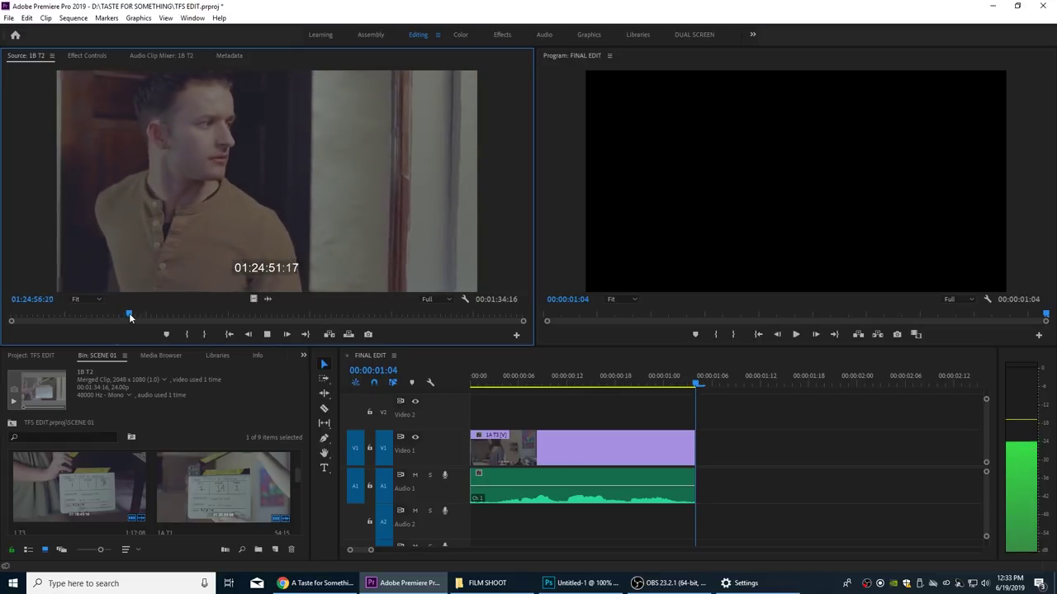
key("space")
Step: Mark 1B T2 from 01:24:57:07 to 01:24:58:10, overwrite it after 1A T3, and play the cut
key("i")
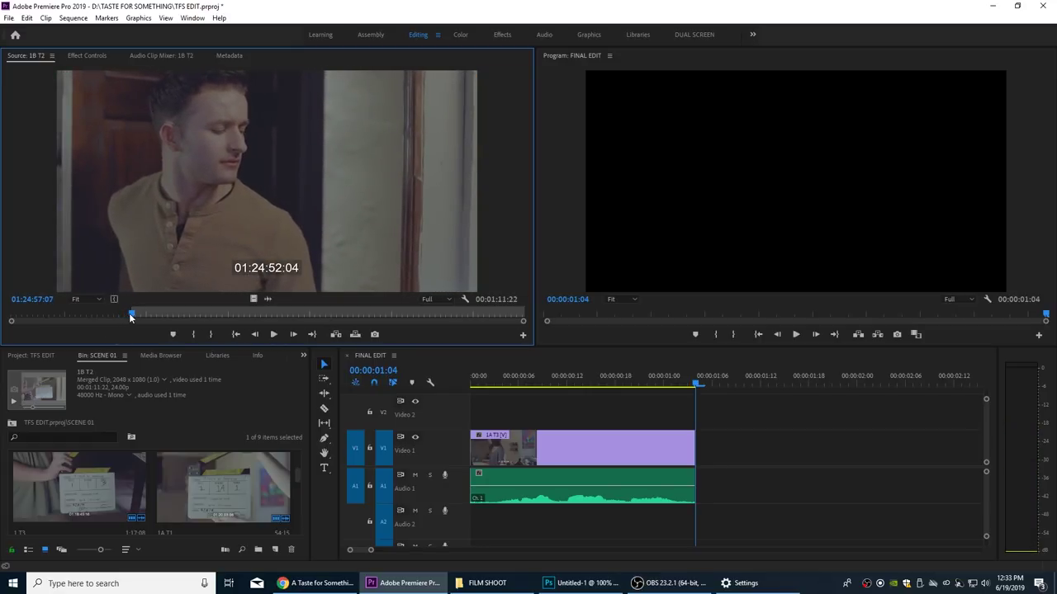
key("space")
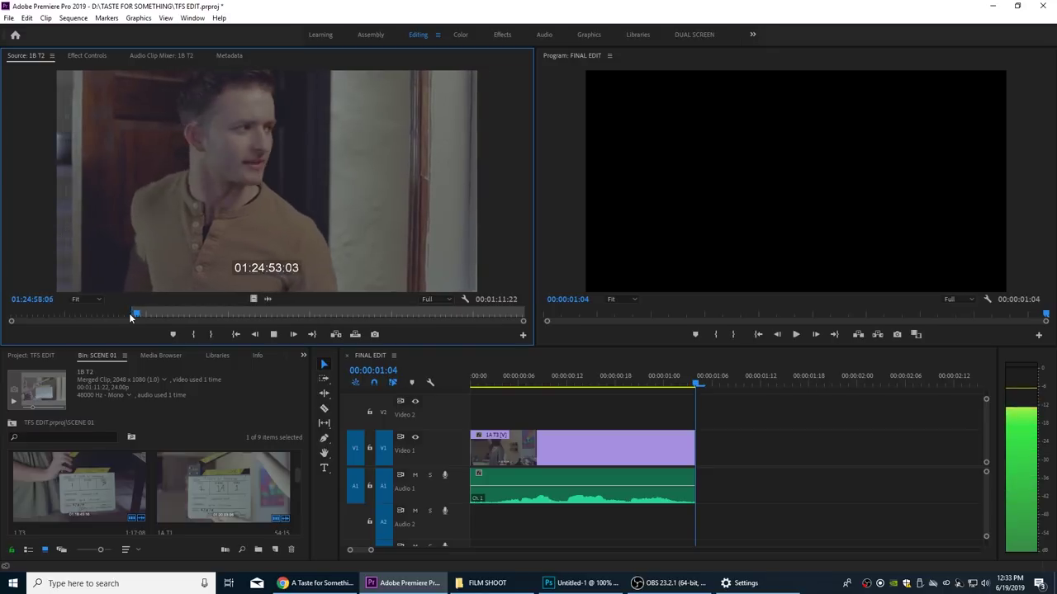
key("space")
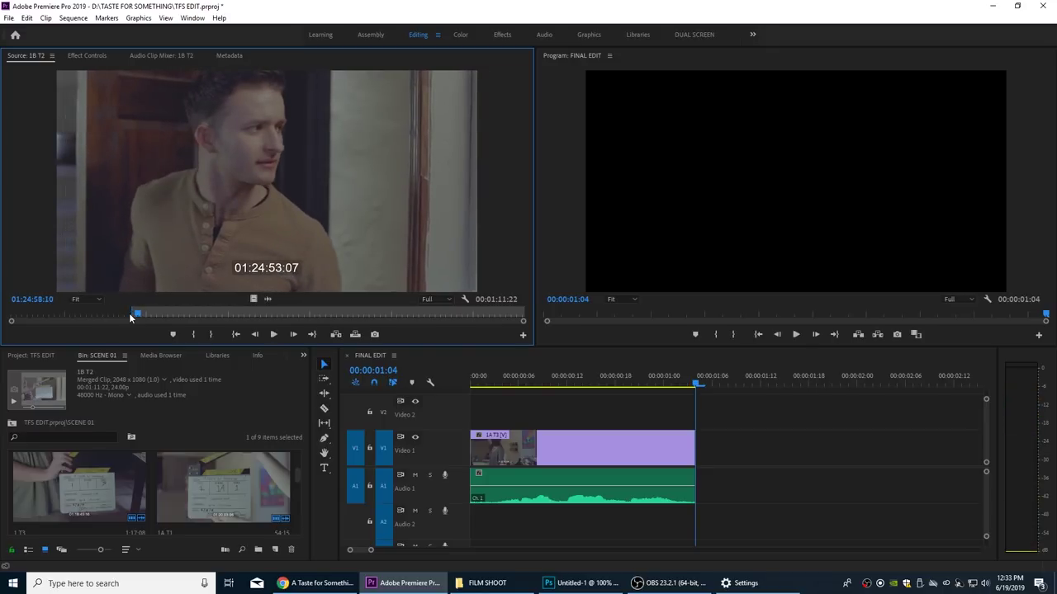
key("o")
key("space")
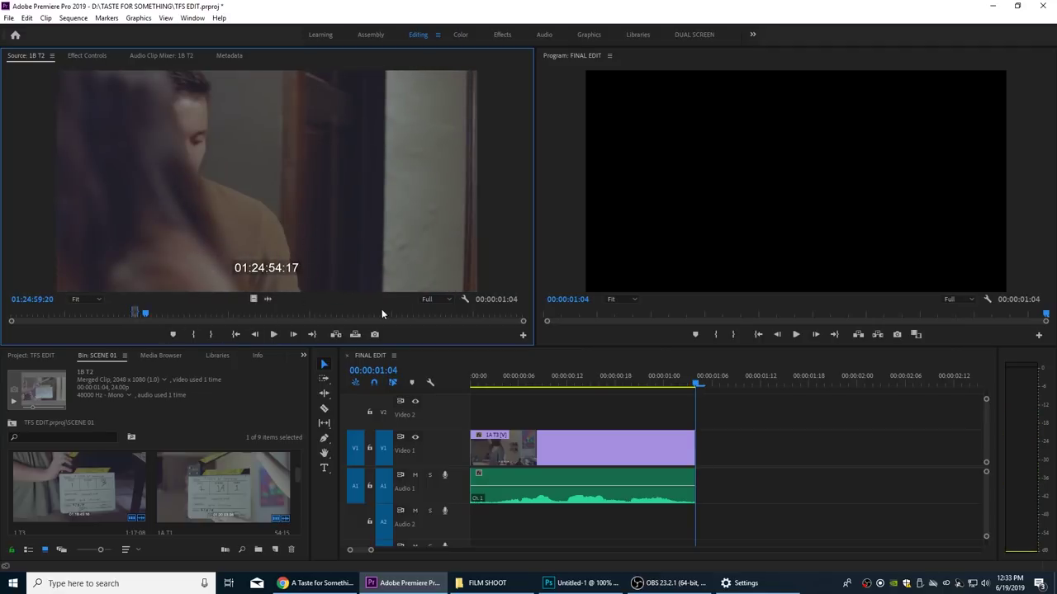
key("period")
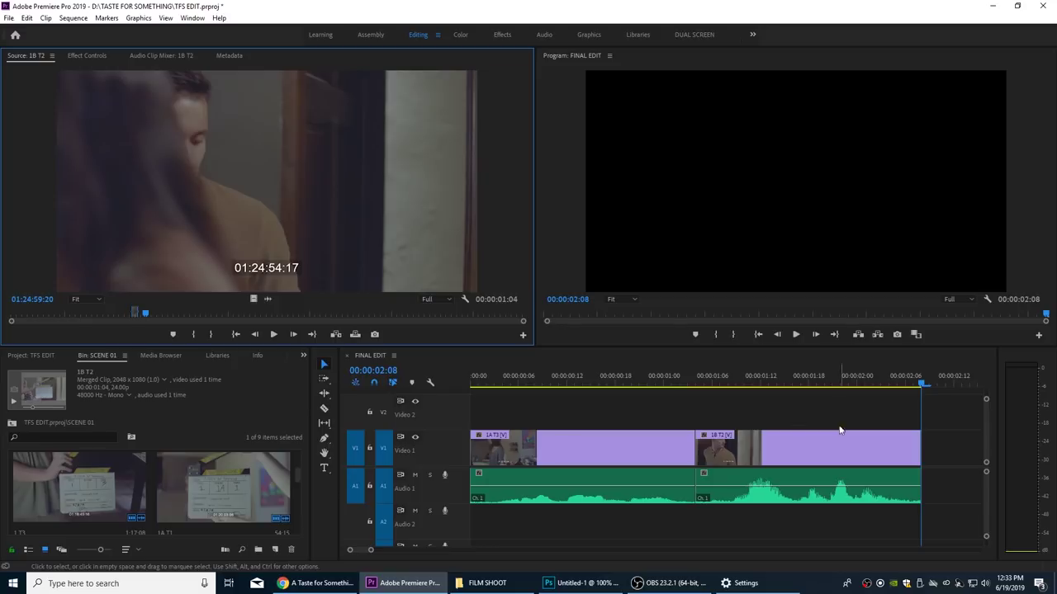
left_click(512, 382)
key("space")
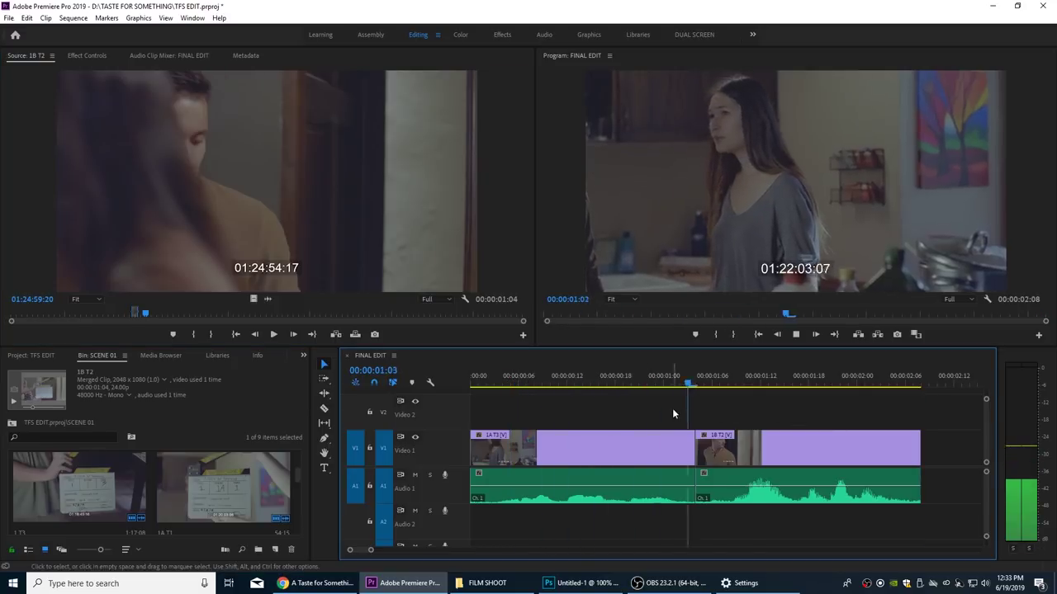
key("space")
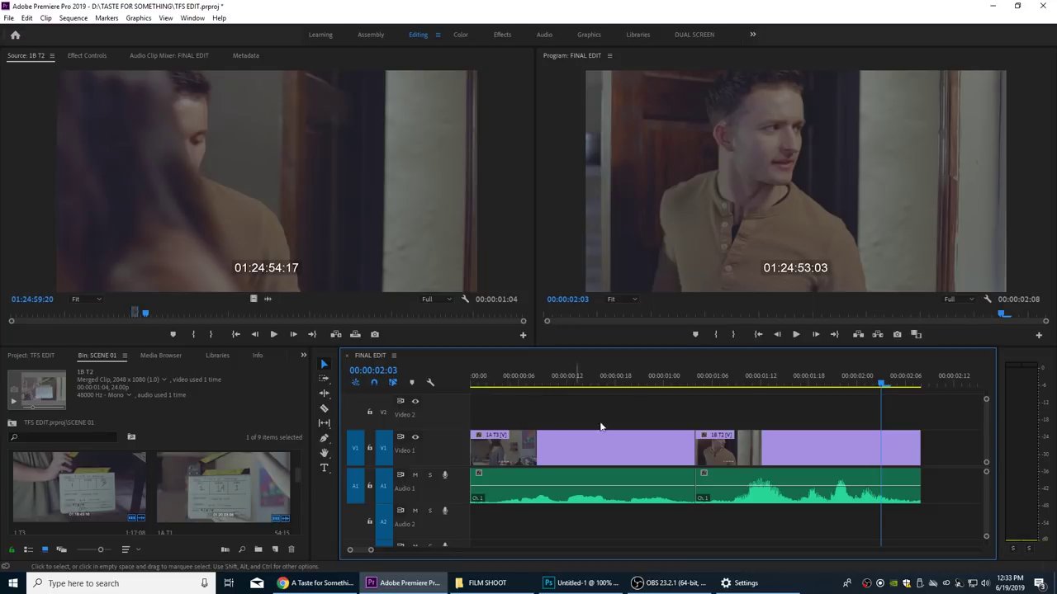
key("End")
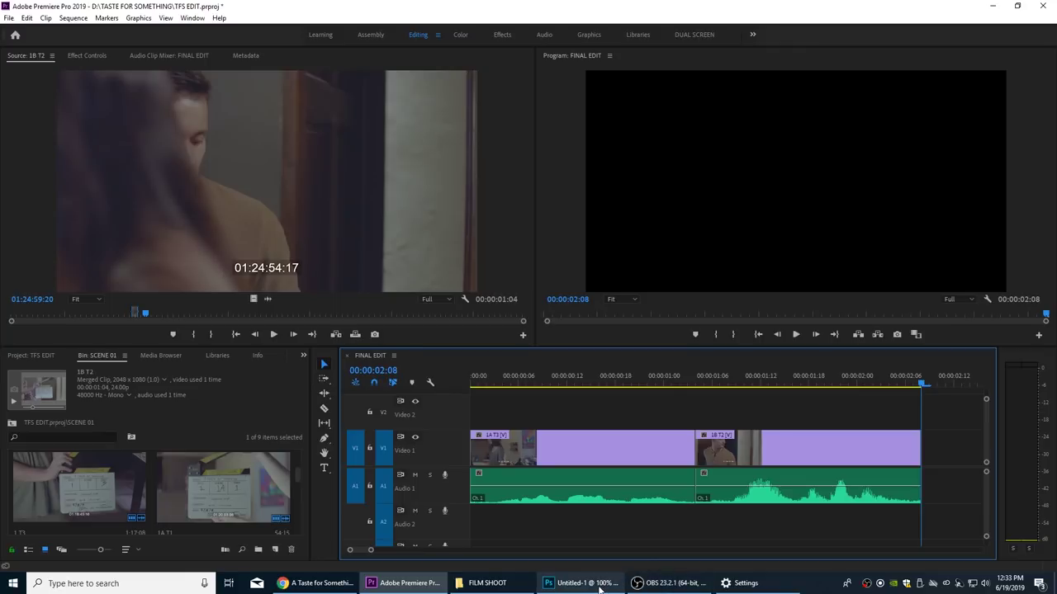
Step: Select the spice-search stage direction and Tina's line 'Add salt, or add pepper?' in the script
left_click(345, 586)
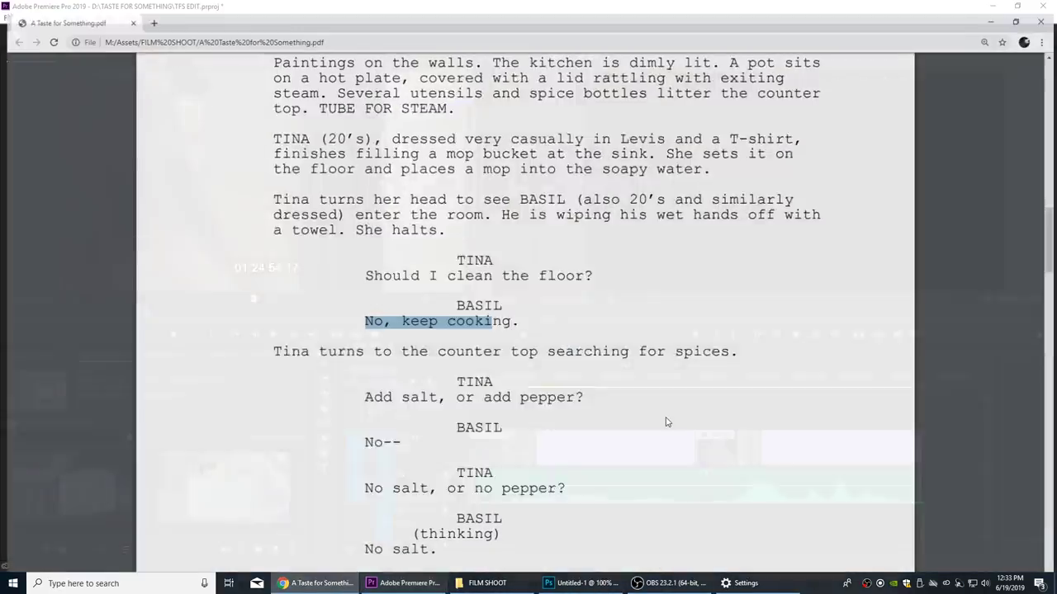
scroll(559, 377, "down", 1)
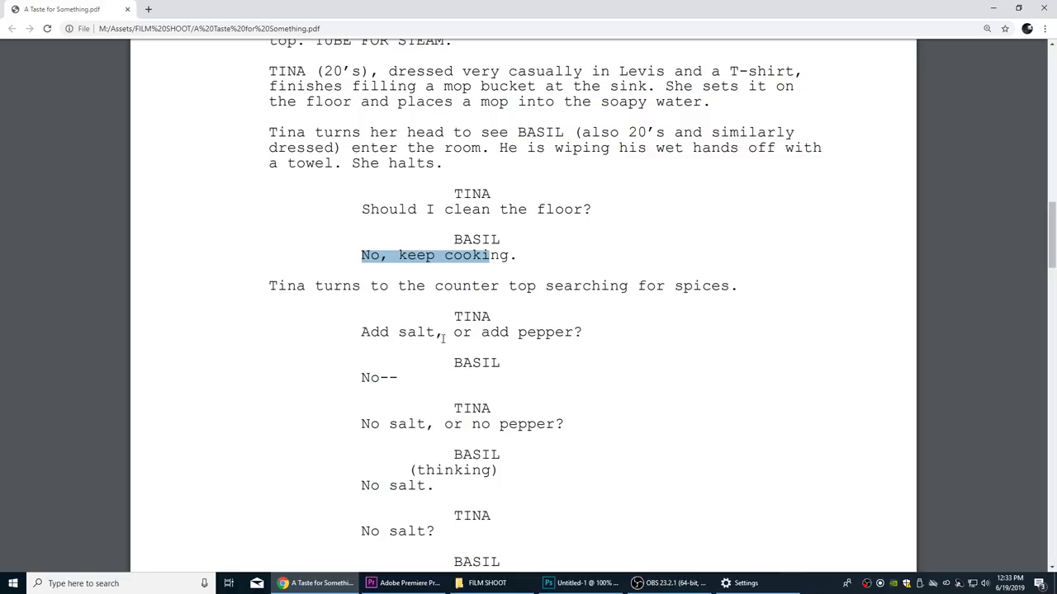
left_click_drag(273, 285, 730, 289)
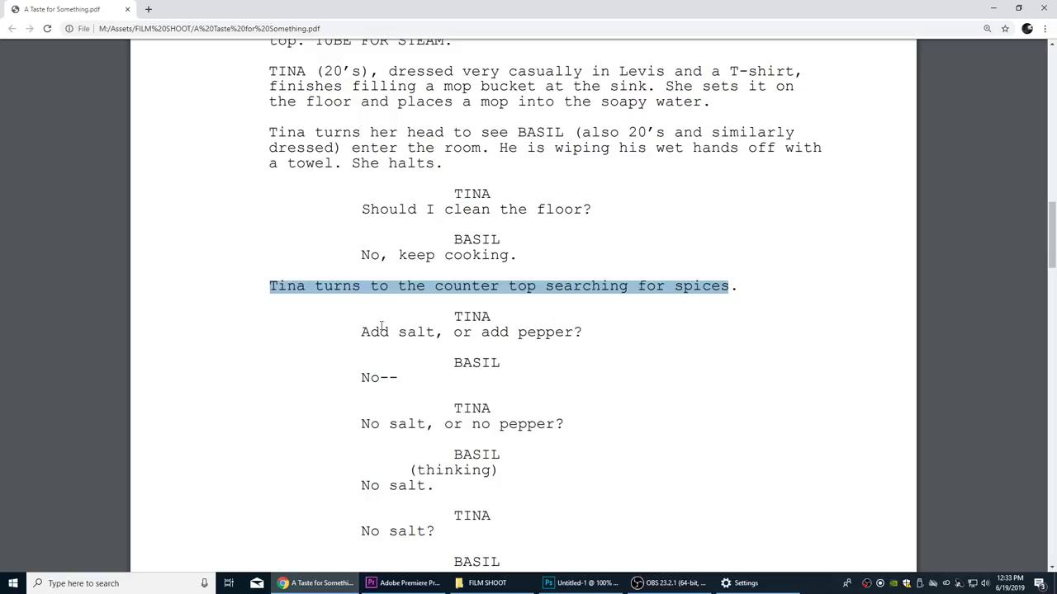
left_click_drag(362, 332, 582, 333)
Step: Load a take from the SCENE 01 bin and cue it to 01:22:08:11 in the Source monitor
left_click(995, 6)
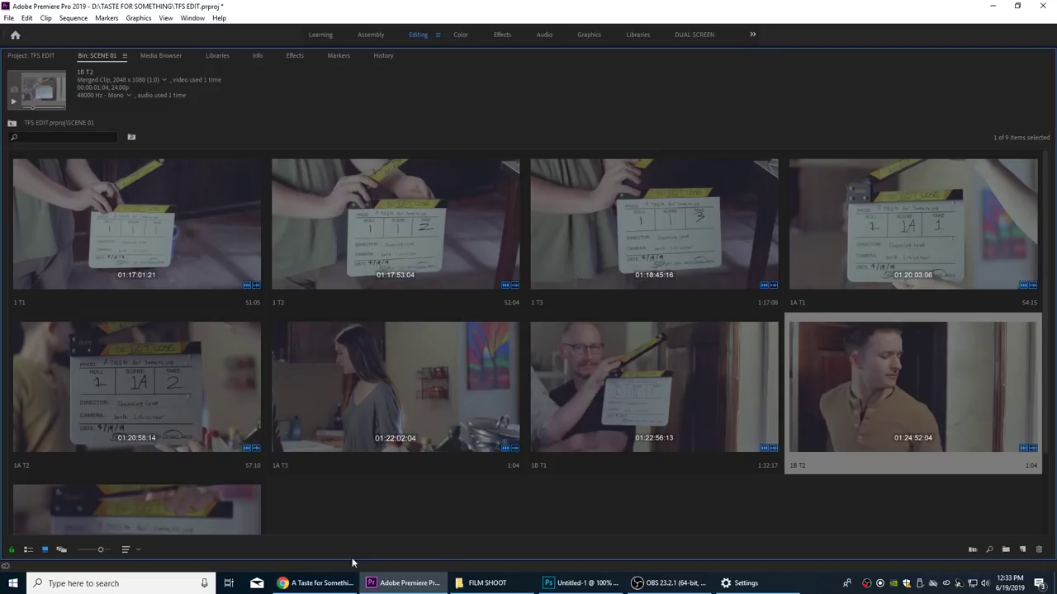
double_click(334, 418)
left_click_drag(132, 313, 87, 312)
key("space")
key("space")
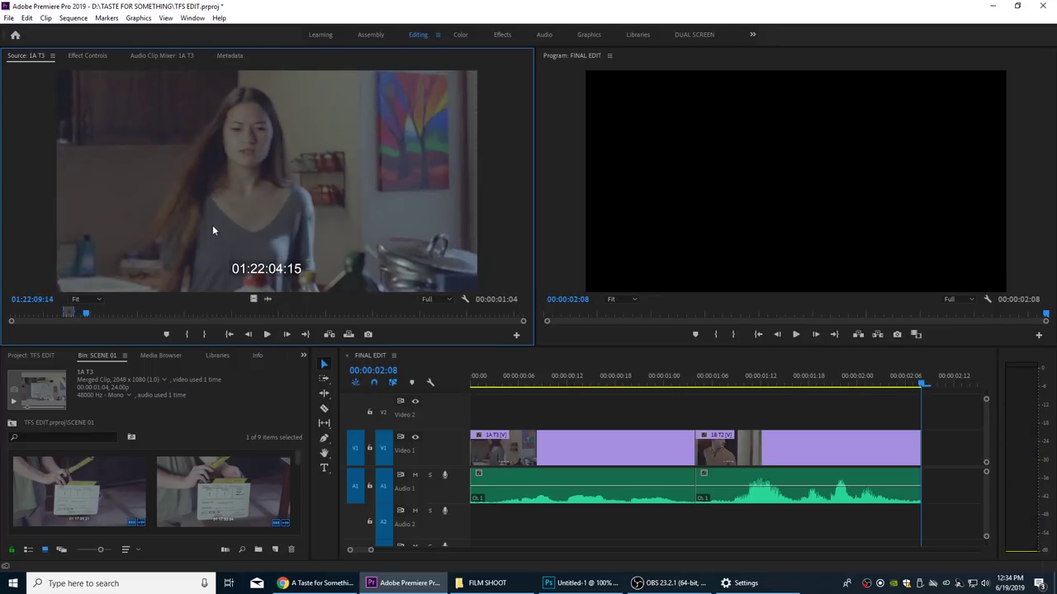
left_click_drag(86, 314, 79, 316)
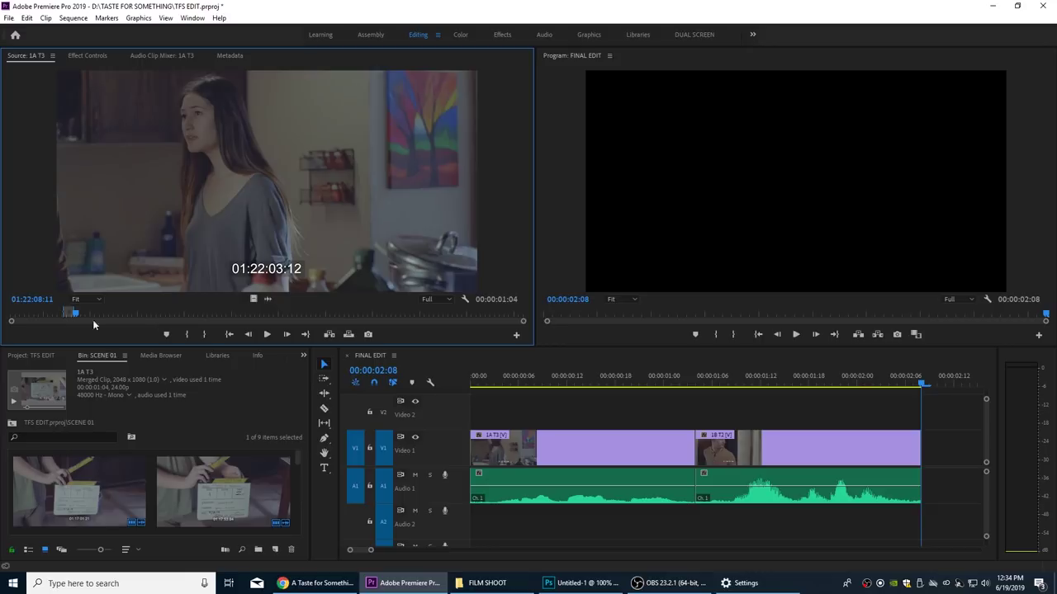
key("space")
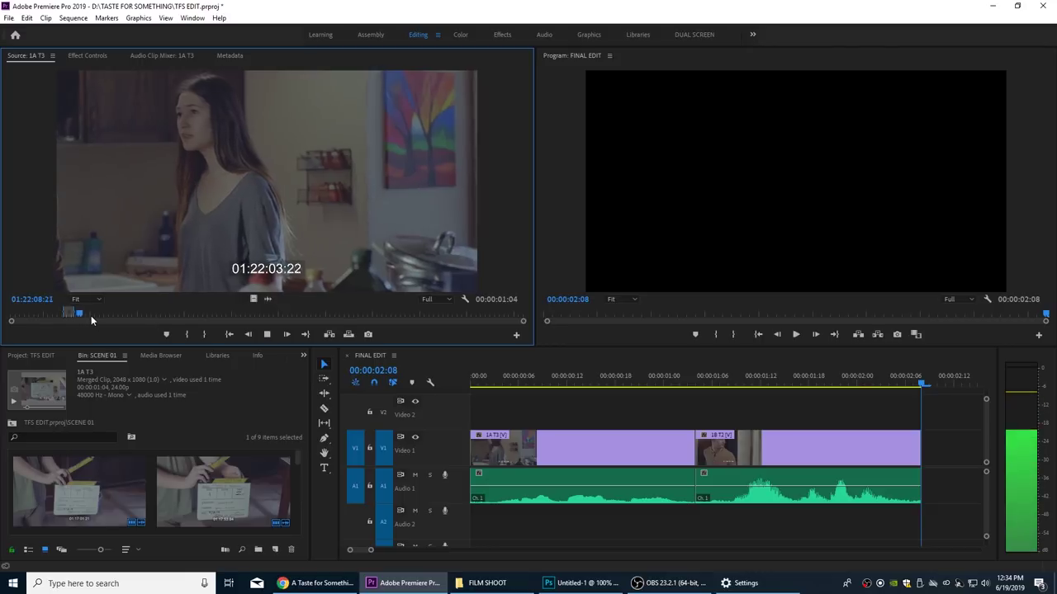
key("space")
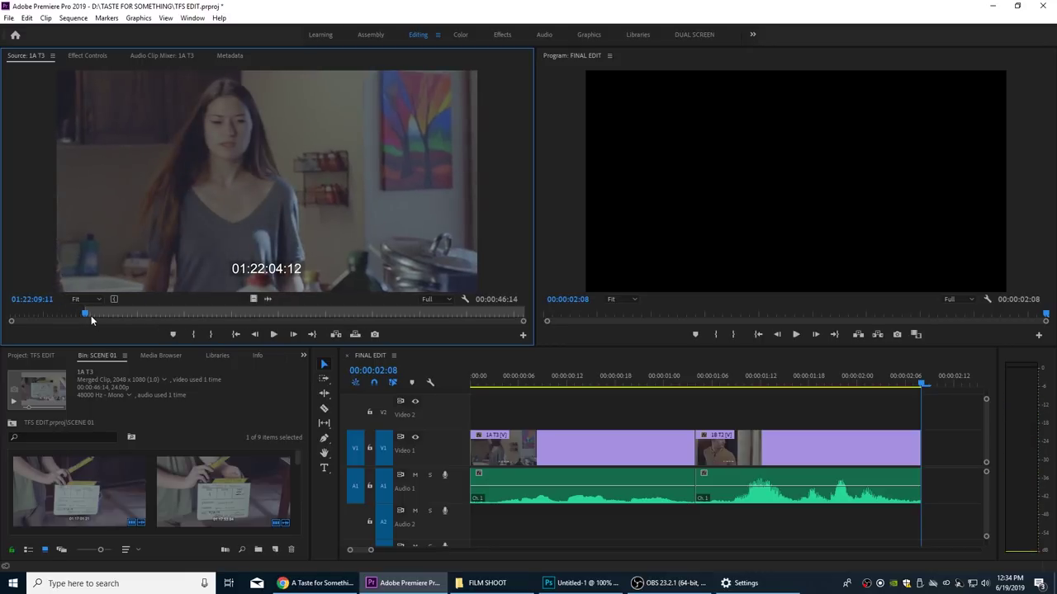
key("space")
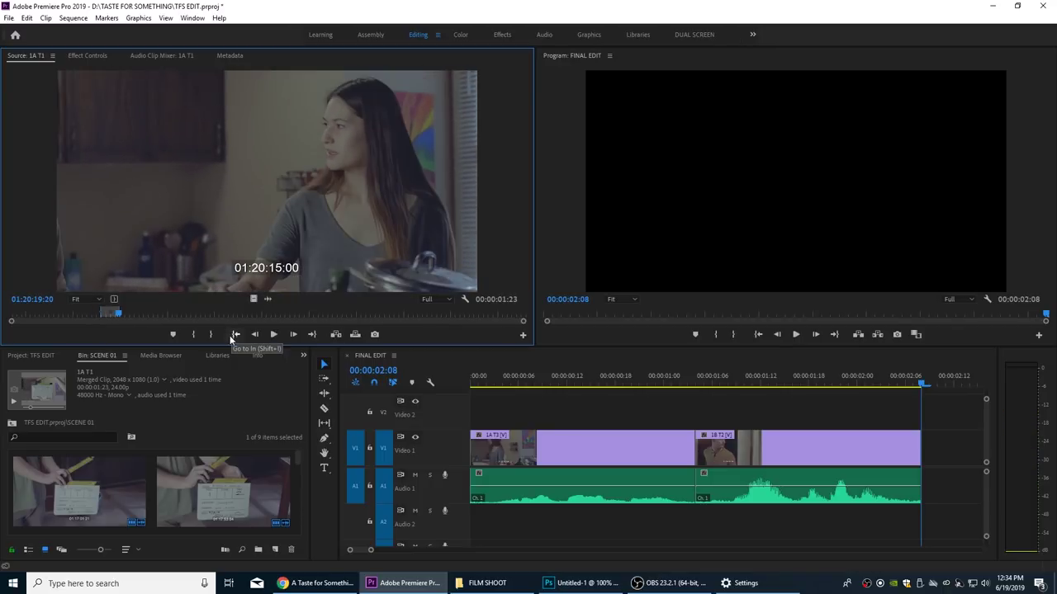
Step: Overwrite take 1A T1 after 1B T2, fit the sequence and play back from about 1:20
key(".")
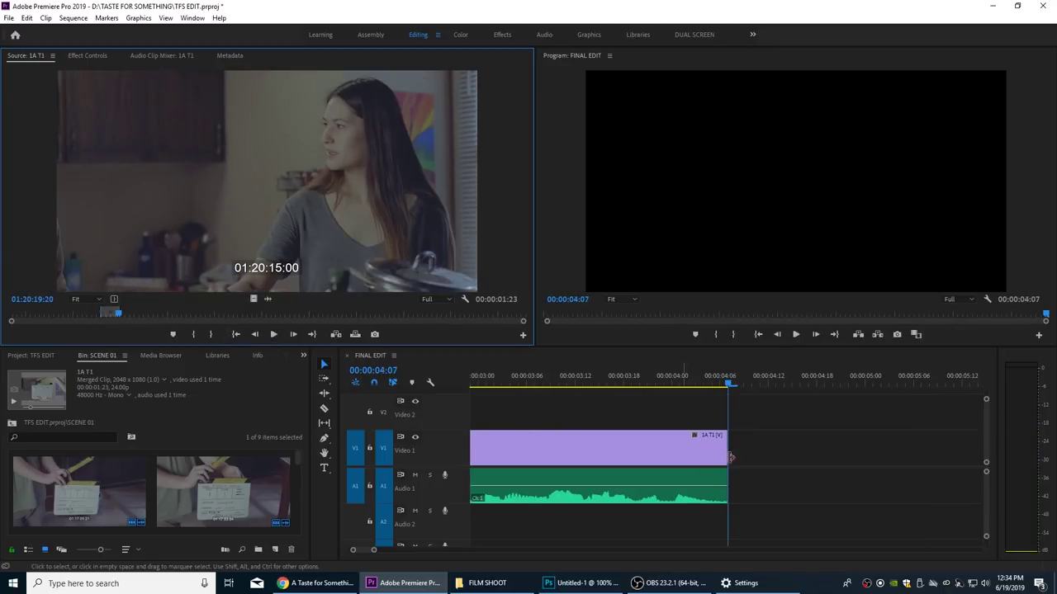
left_click(729, 403)
key("backslash")
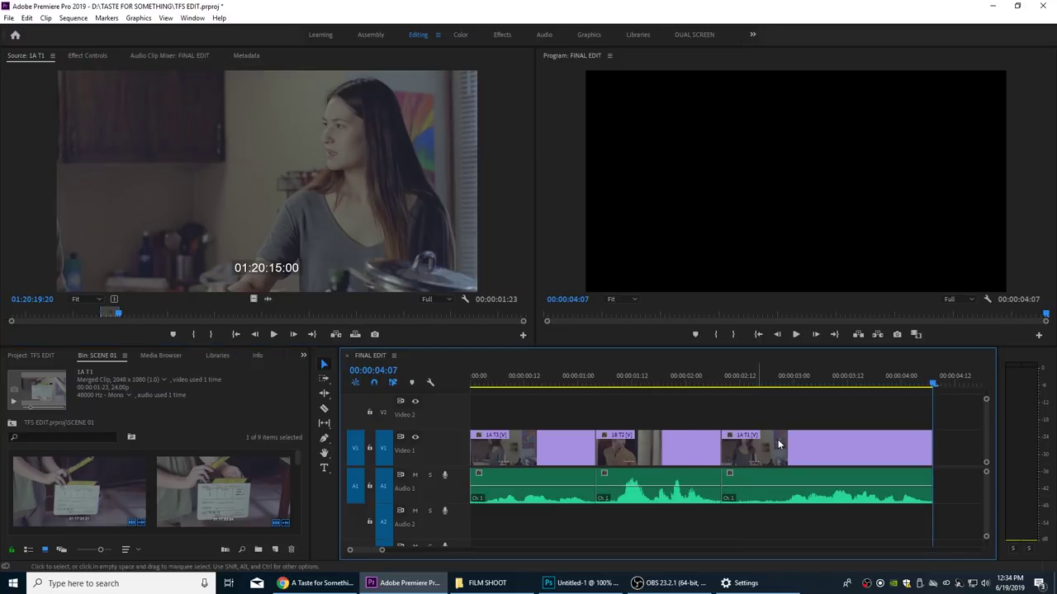
left_click(670, 382)
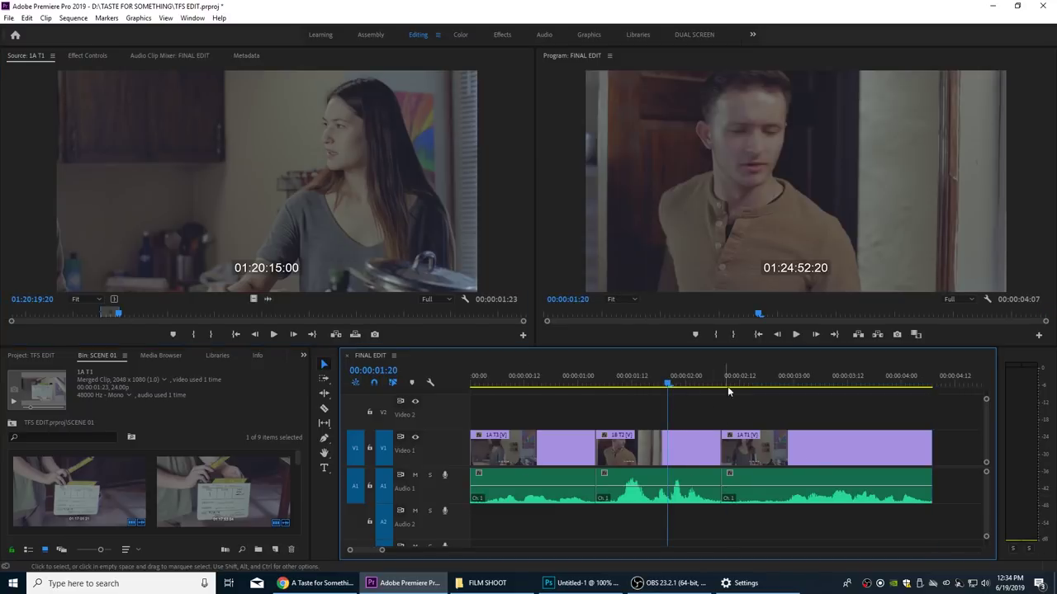
key("space")
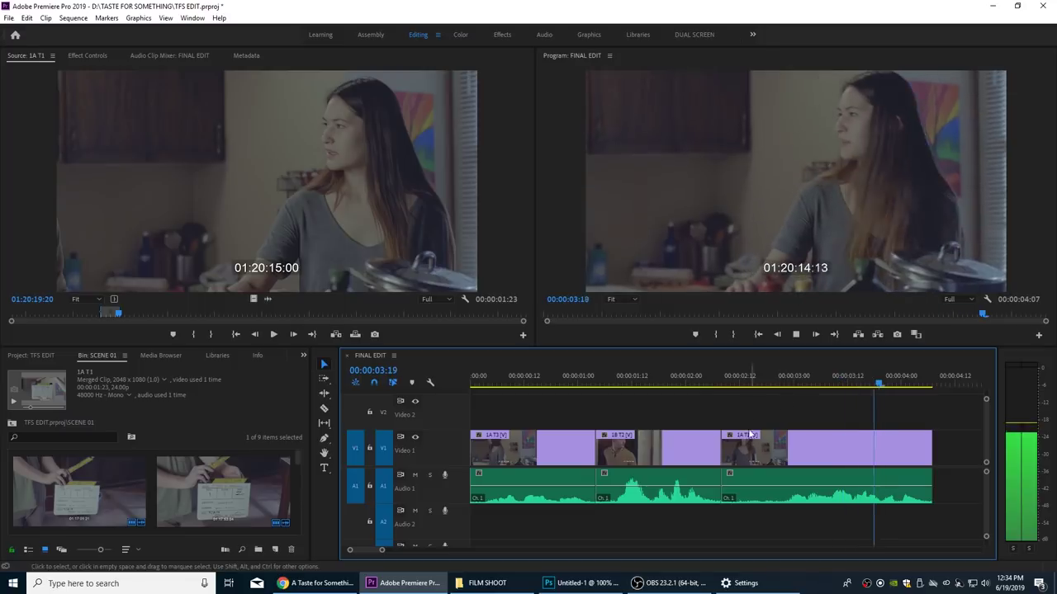
key("space")
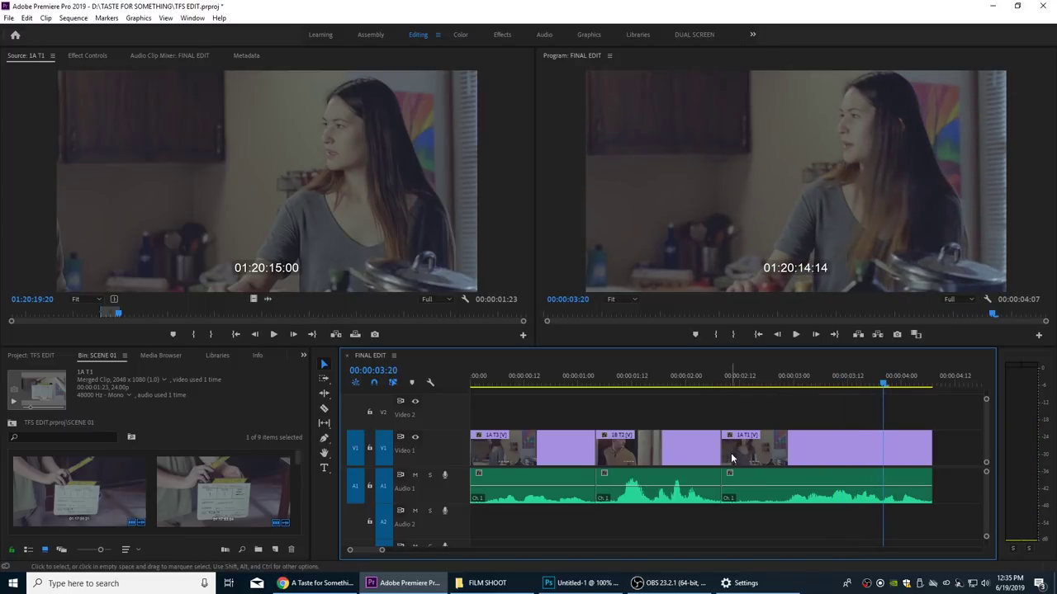
Step: Switch to Ripple Edit, check Basil's 'No--' line in the script, and maximize the SCENE 01 bin
key("b")
key("Right")
key("Right")
key("Right")
key("Right")
key("Right")
key("Right")
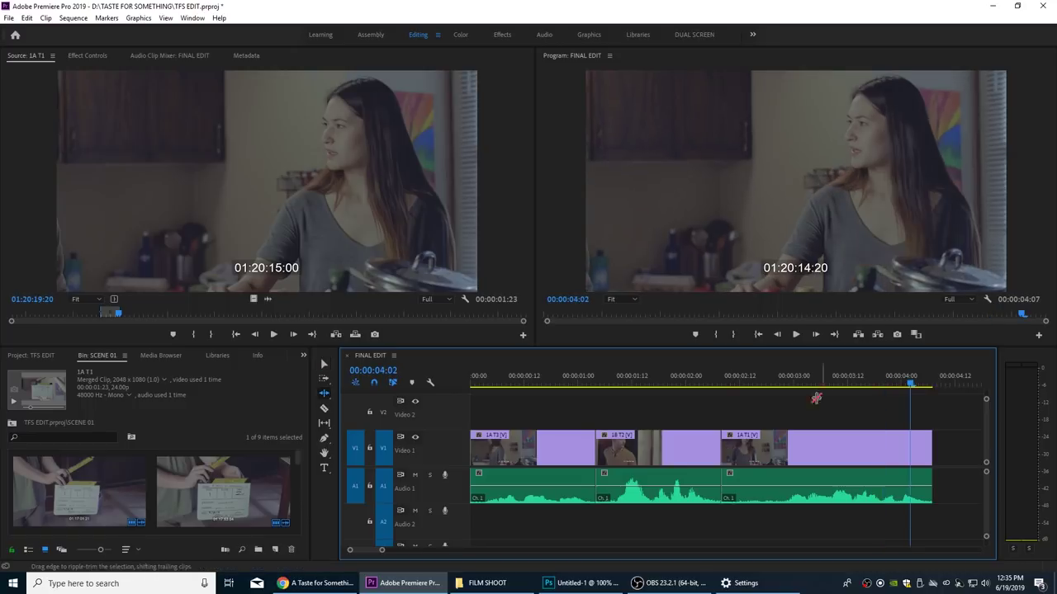
key("Right")
key("Right")
key("Right")
key("Right")
key("Right")
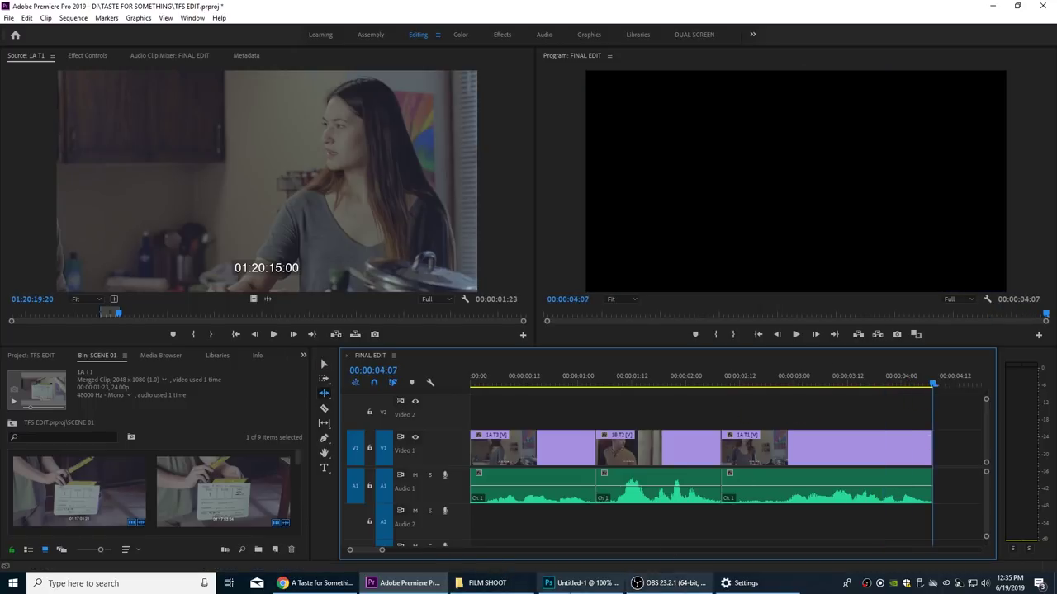
left_click(295, 583)
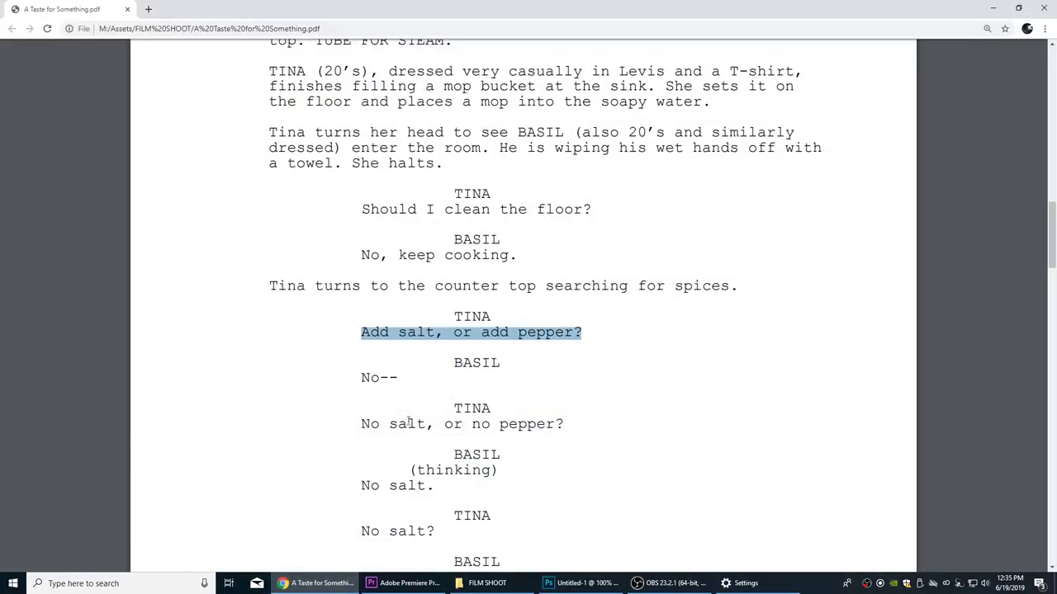
left_click_drag(399, 379, 362, 386)
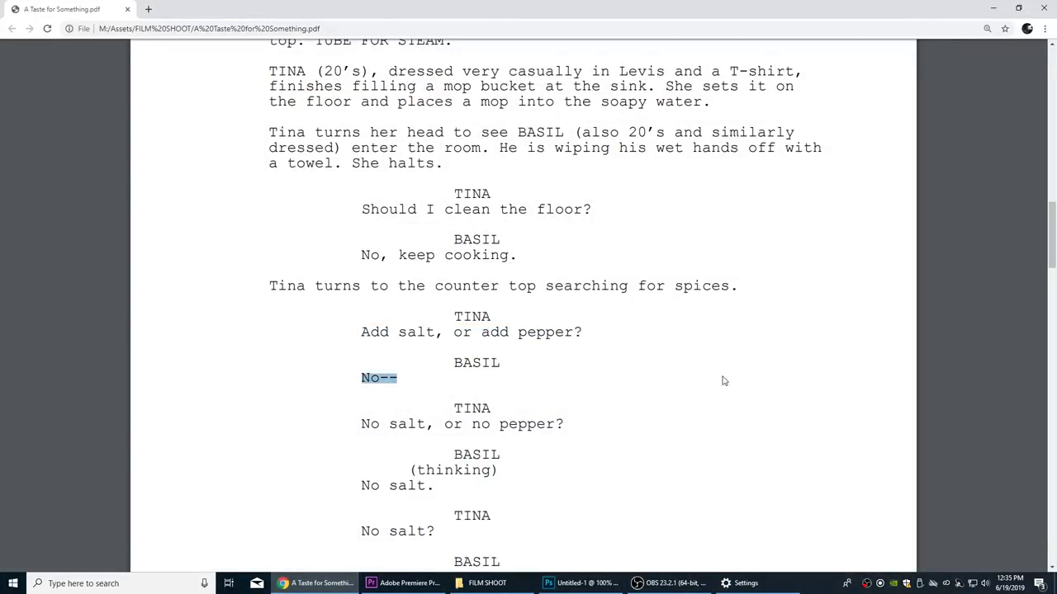
key("alt+Tab")
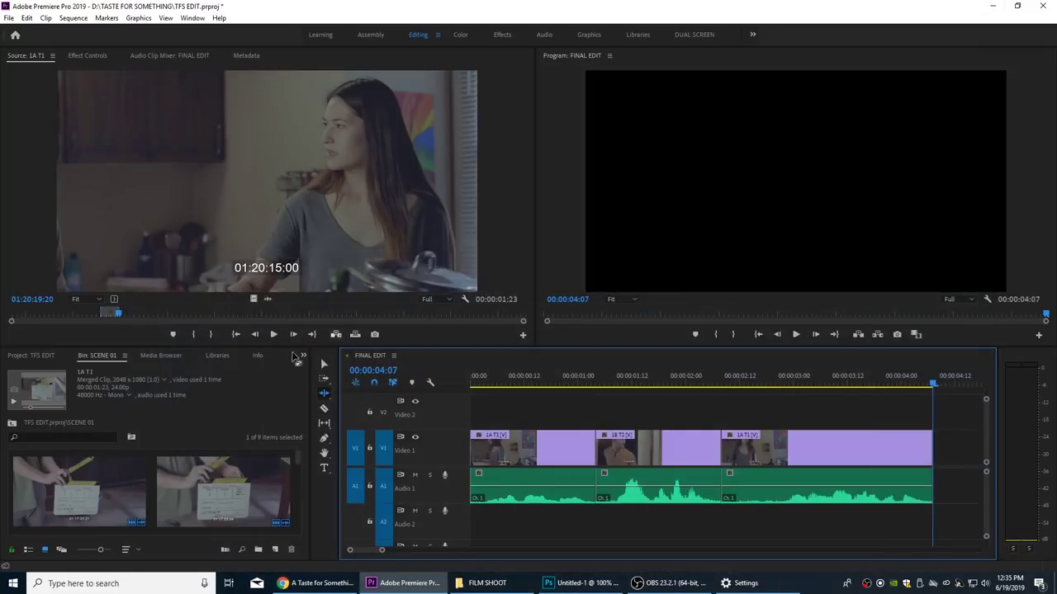
key("grave")
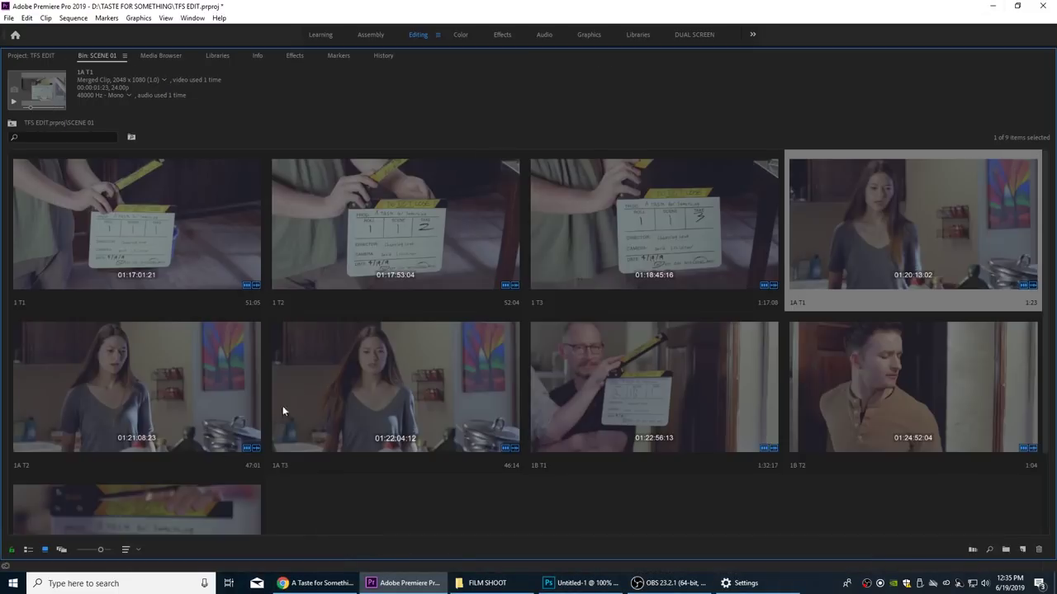
Step: Load take 1B T2 in the Source monitor and cue it around 01:24:59:14
double_click(850, 386)
key("space")
left_click_drag(192, 314, 140, 314)
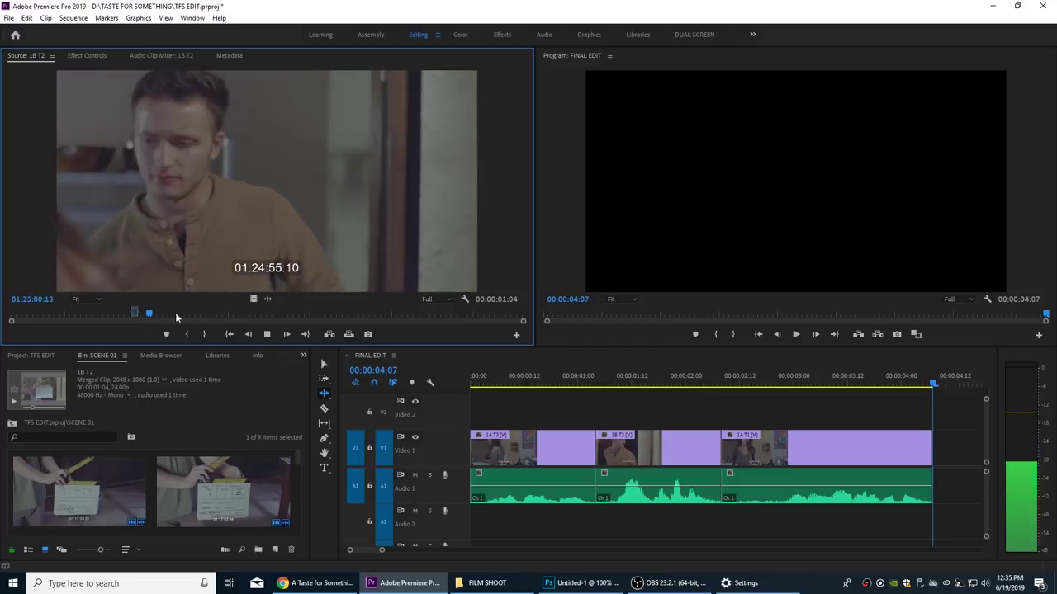
key("space")
key("j")
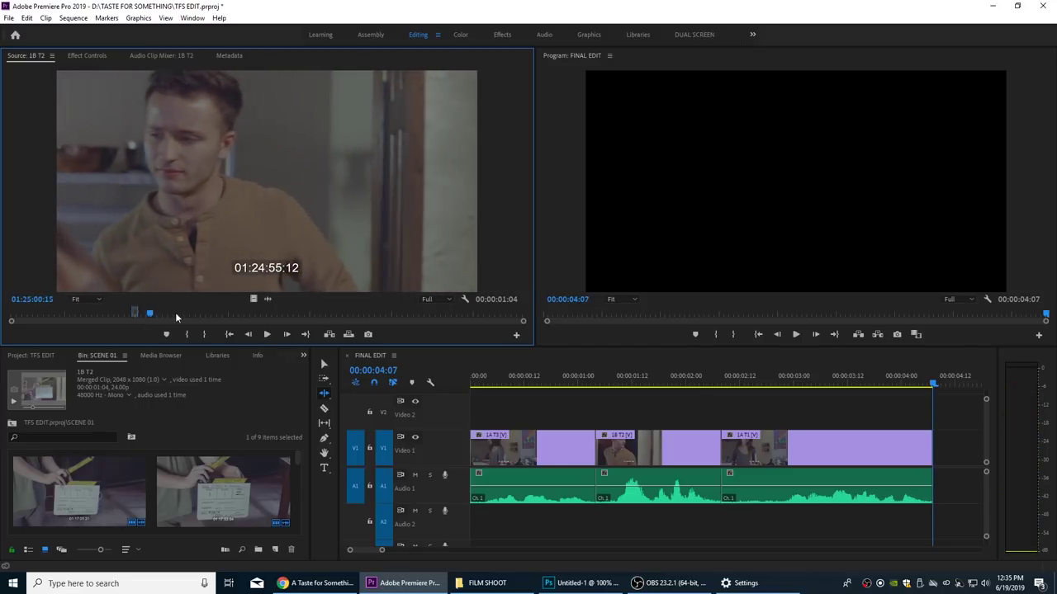
key("space")
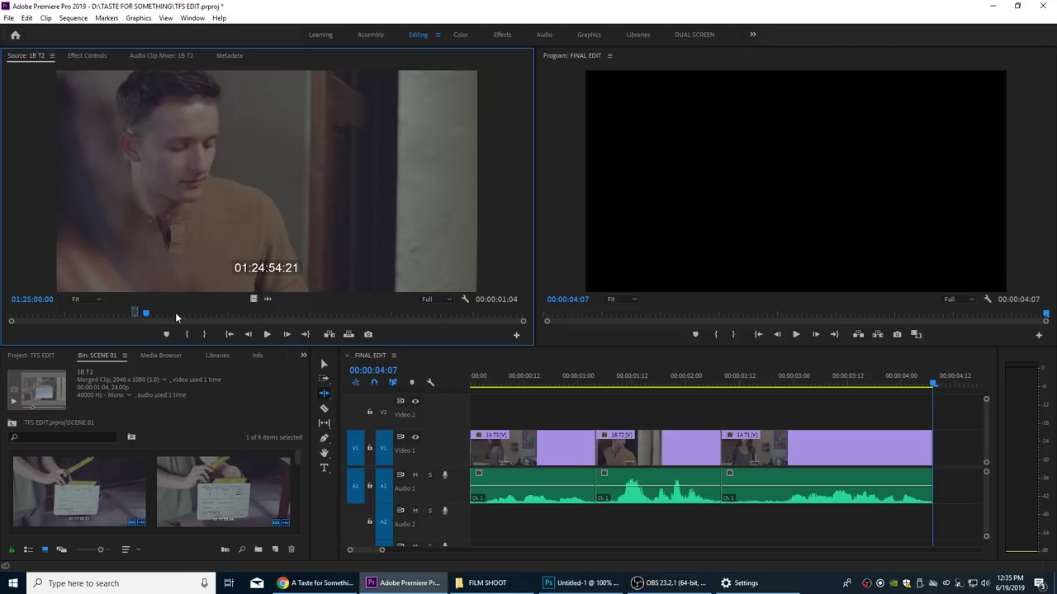
key("space")
Step: Mark a new 18-frame range on 1B T2 and overwrite it at the sequence end
key("space")
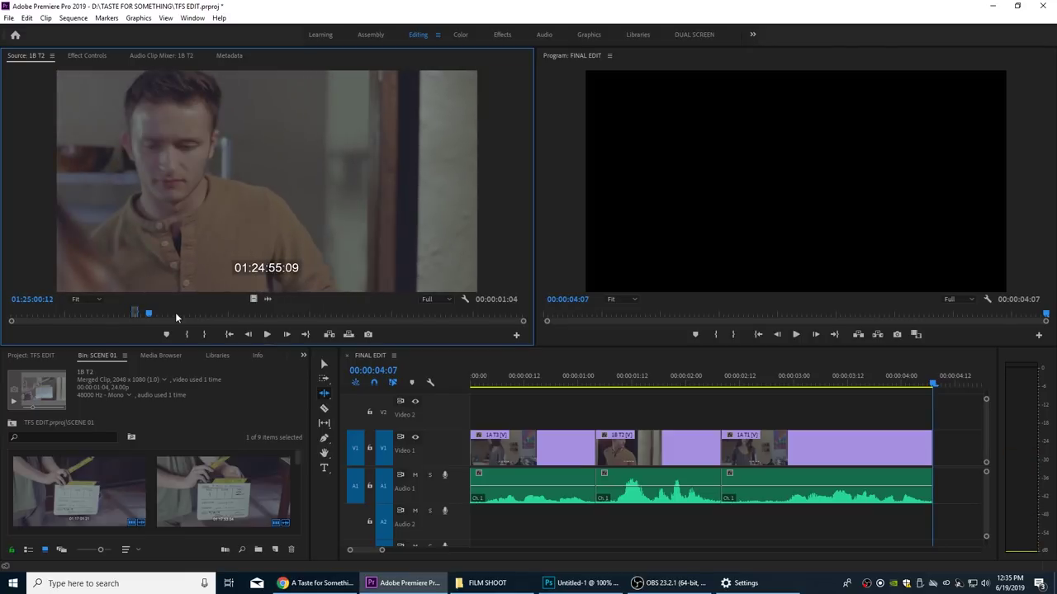
key("ctrl+shift+x")
key("space")
key("space")
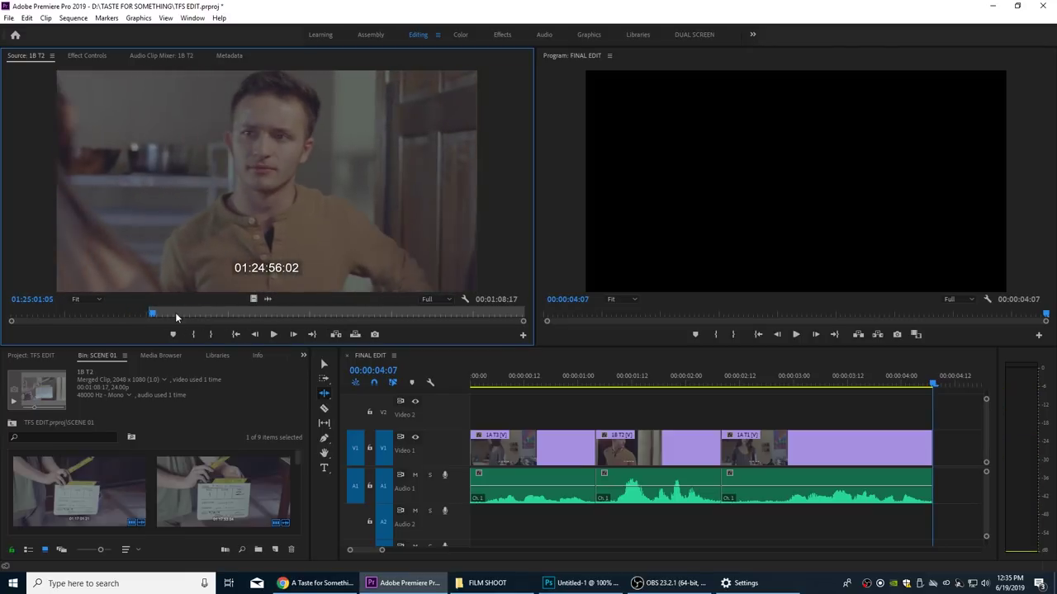
key("i")
key("space")
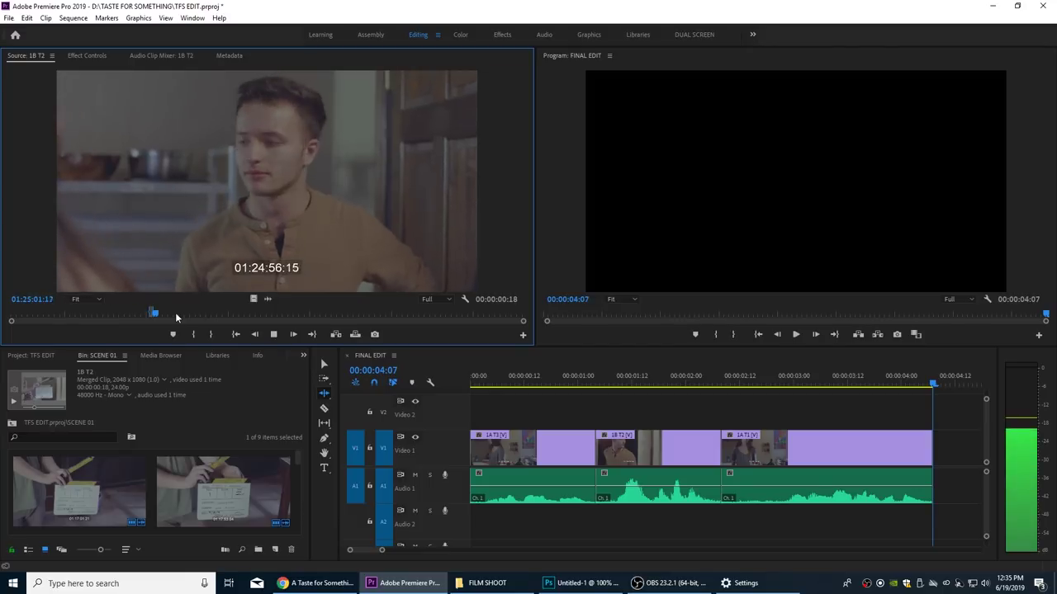
key("space")
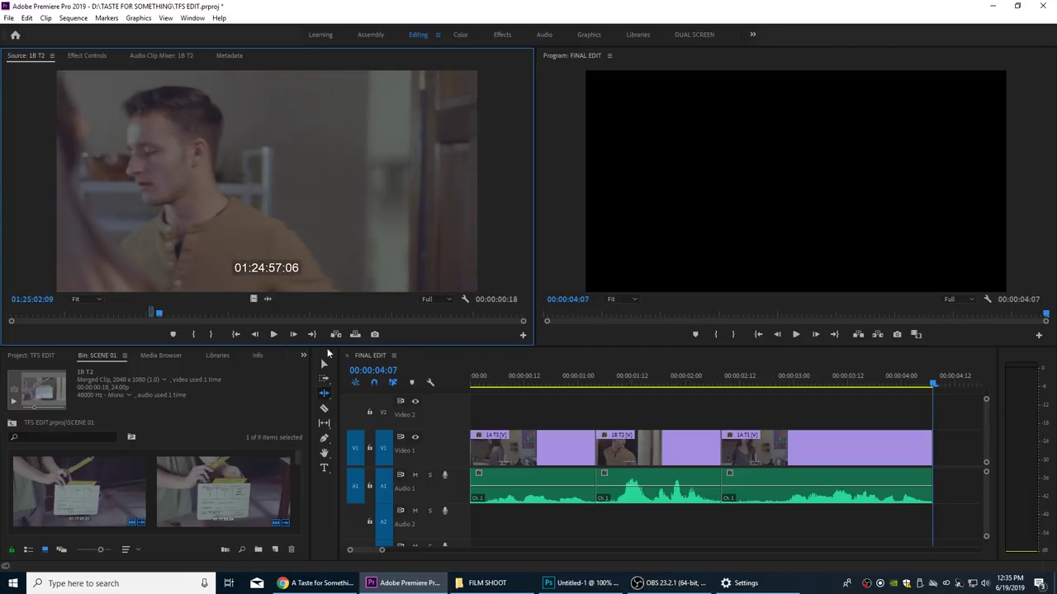
key(".")
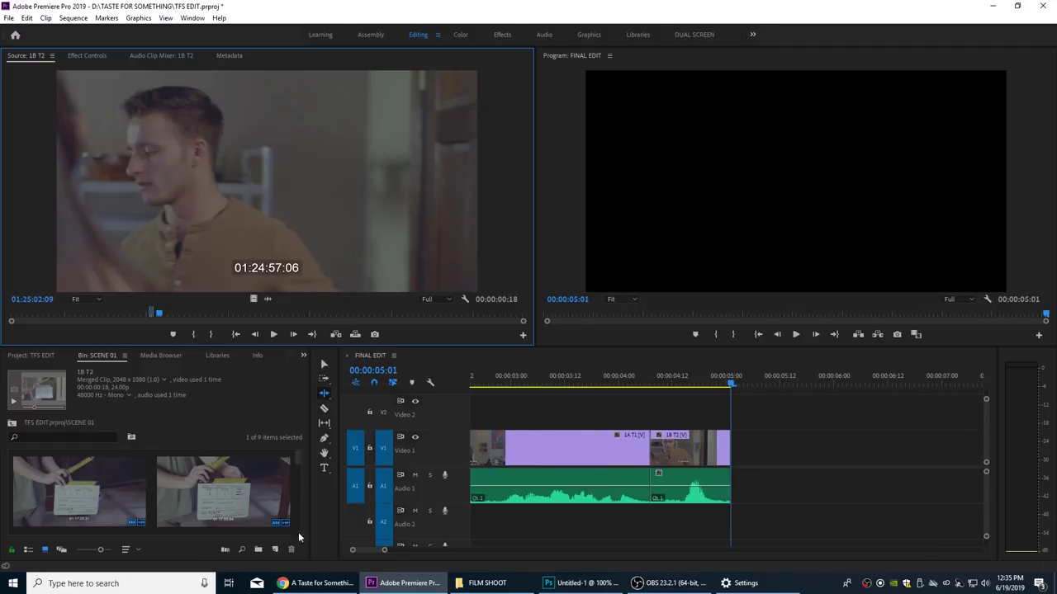
Step: Check the next screenplay line, then cut a 1A T3 piece in after 1B T2
left_click(318, 583)
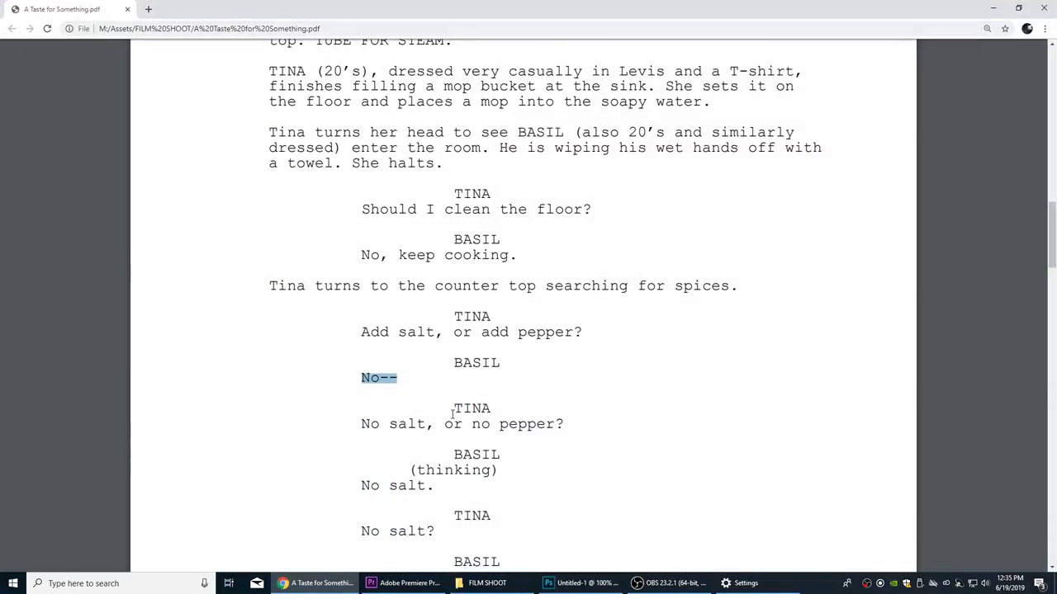
left_click(405, 583)
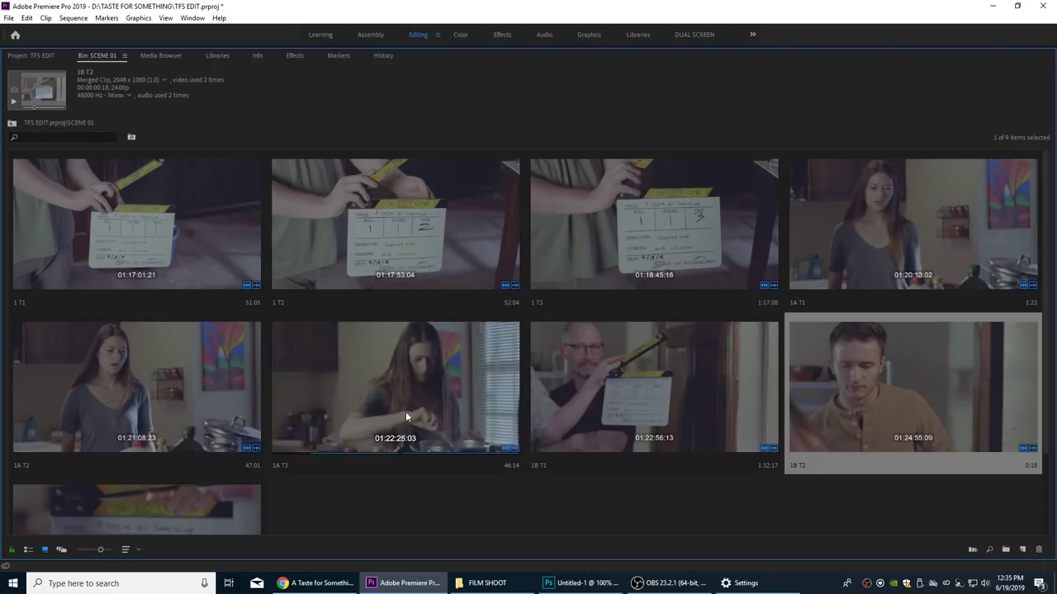
key("grave")
left_click_drag(258, 314, 126, 312)
key(".")
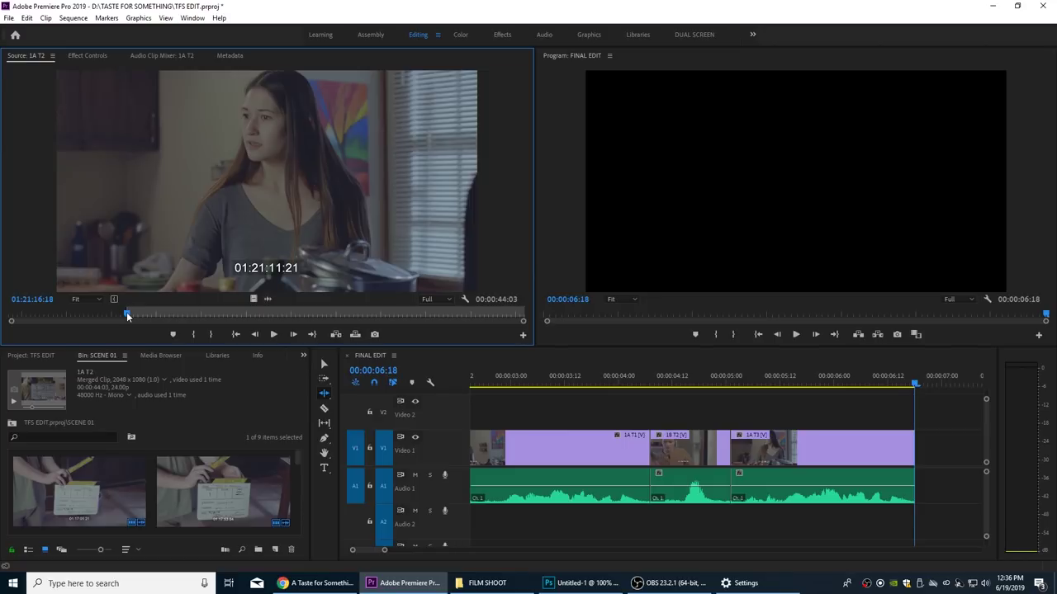
Step: Mark the end of the 1A T2 line, undo the 1A T3 edit, and overwrite 1A T2 instead
key("space")
key("space")
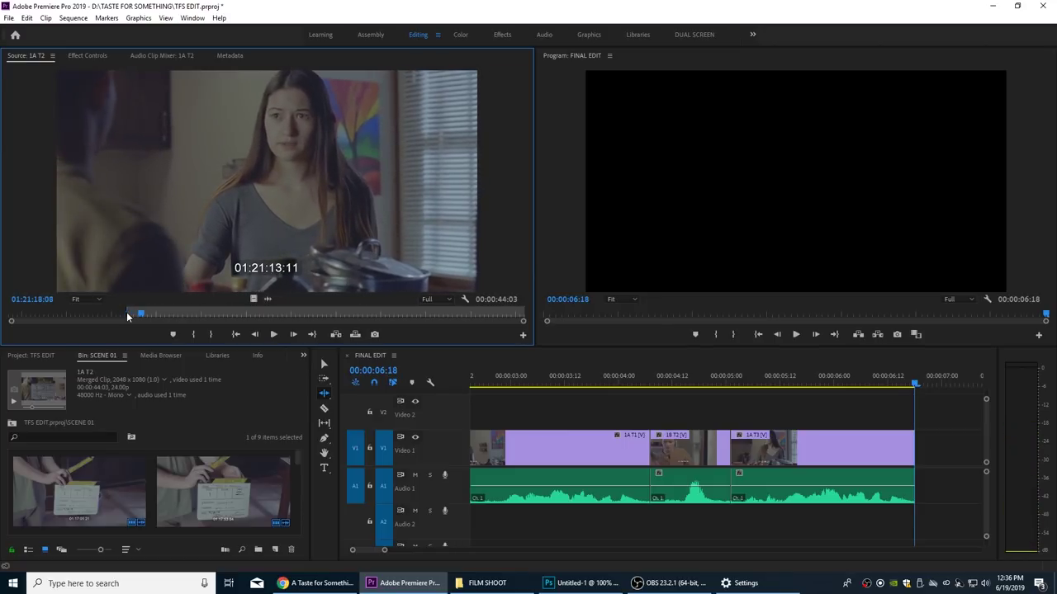
key("o")
left_click(795, 404)
key("ctrl+z")
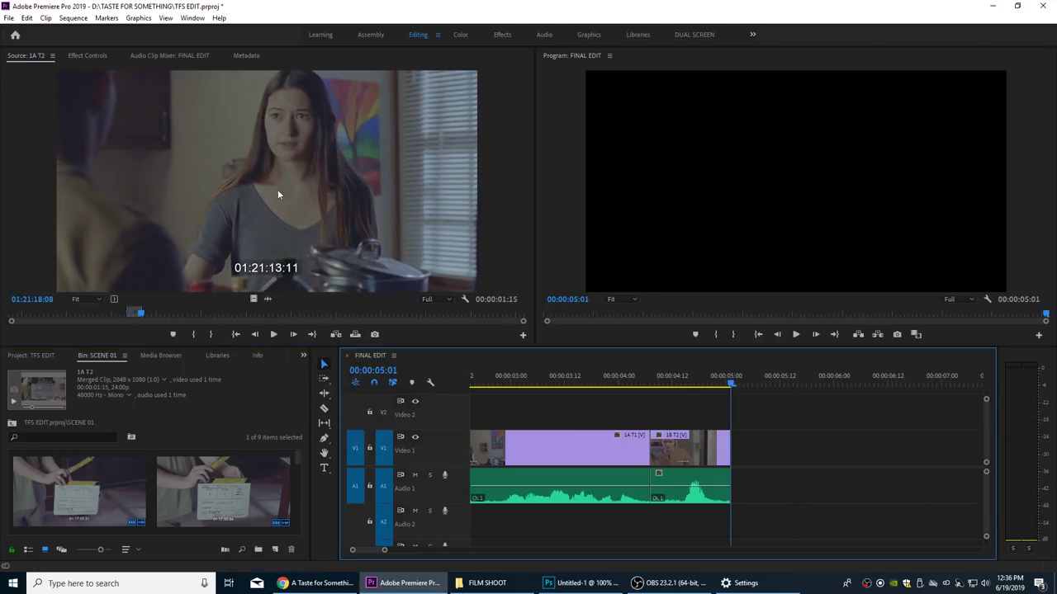
key("period")
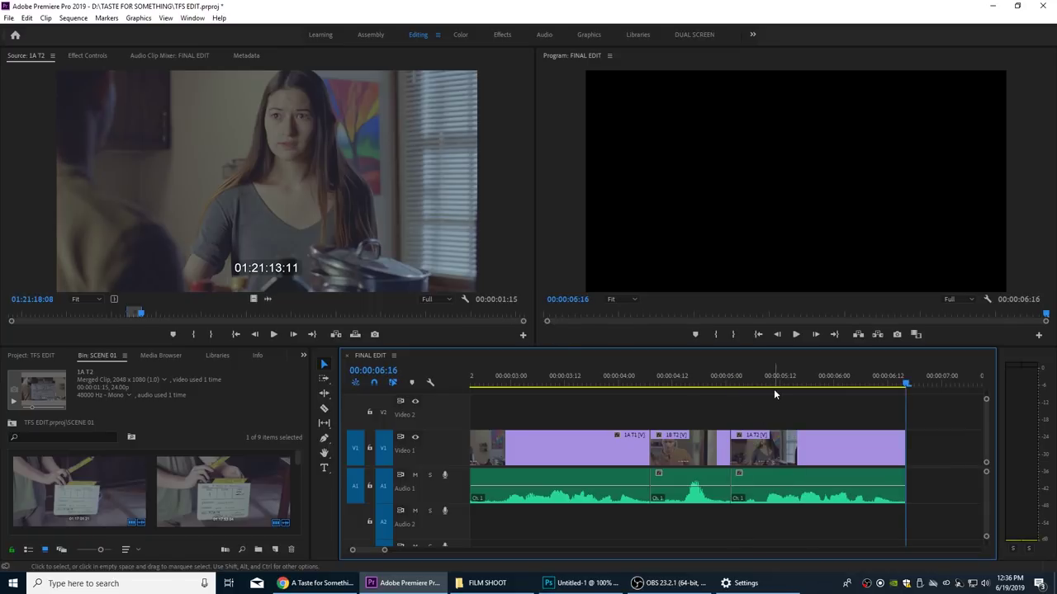
Step: Play the 00:00:06:16 FINAL EDIT sequence from its start through to the end
key("backslash")
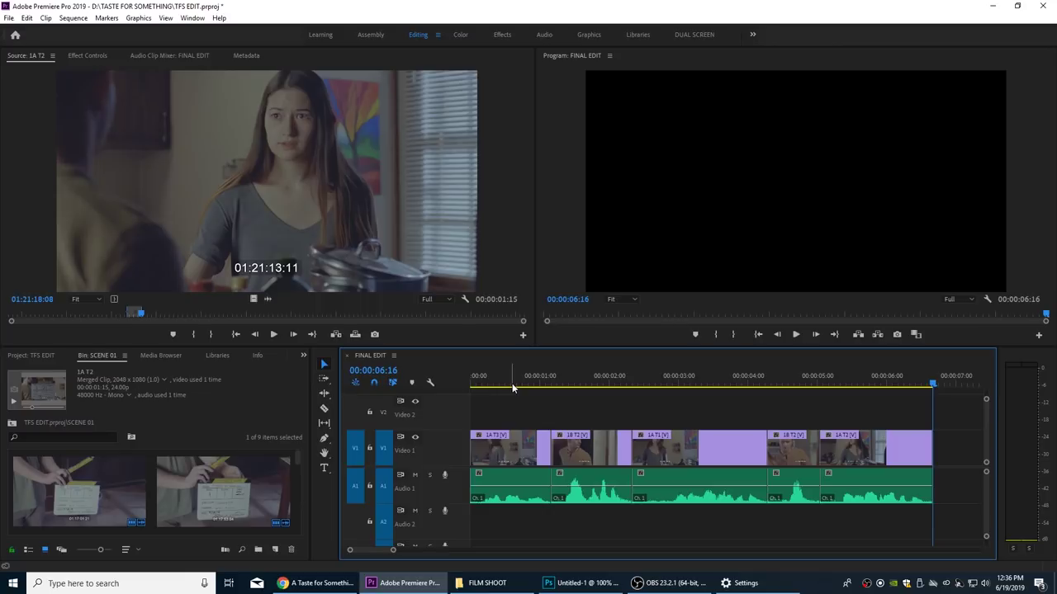
left_click_drag(510, 380, 472, 382)
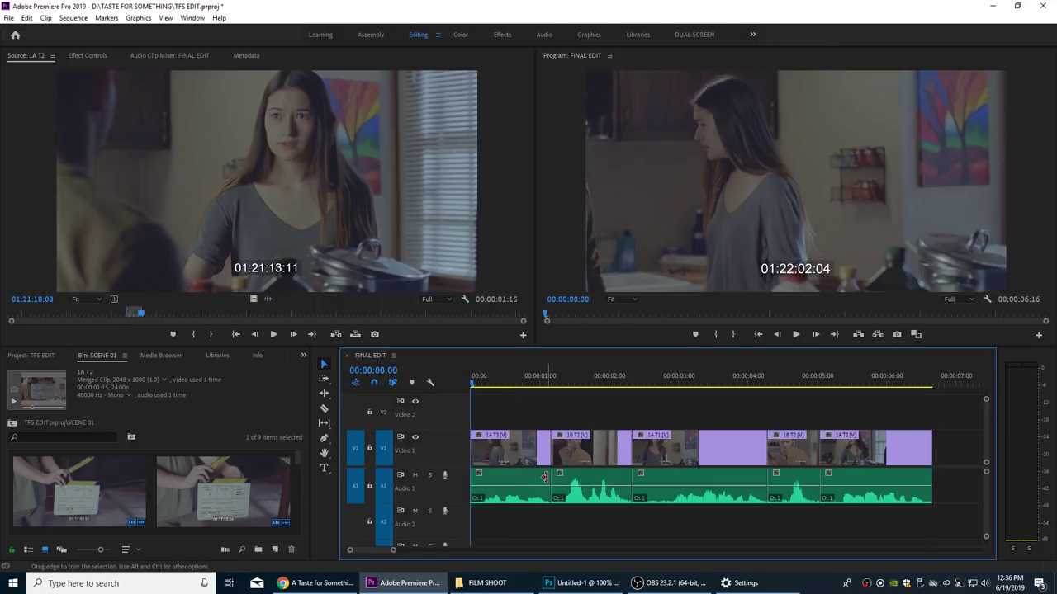
key("space")
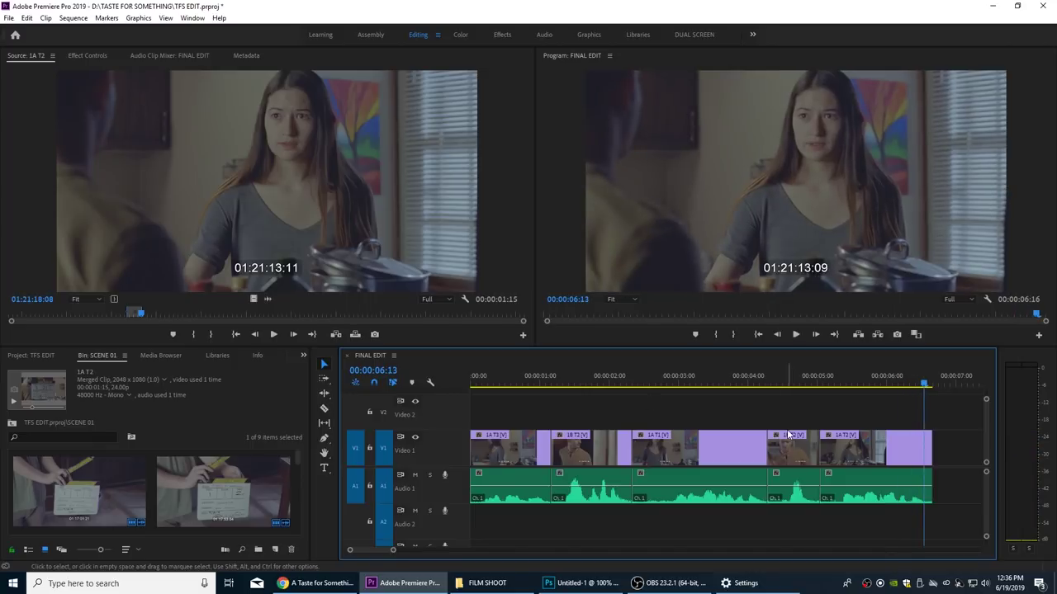
key("equal")
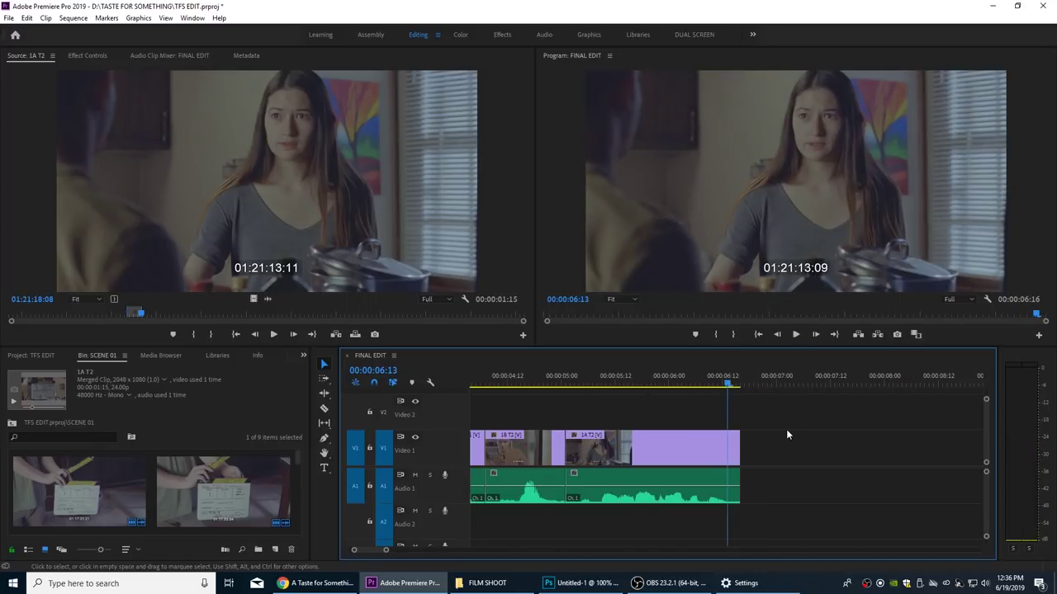
key("backslash")
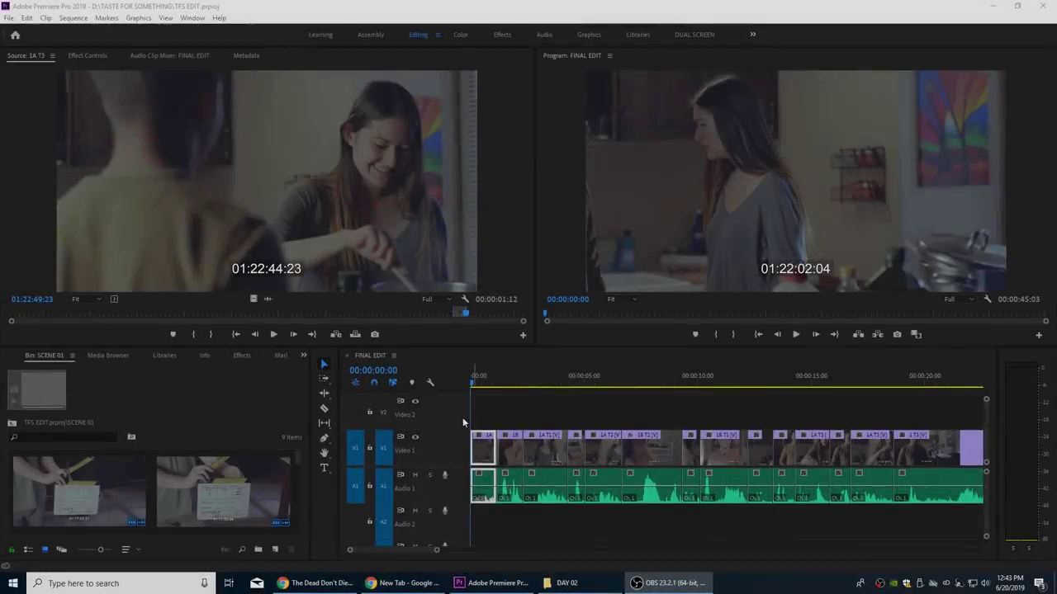
Step: Fit the 45-second FINAL EDIT in the timeline, switch to the Color workspace, and play it
left_click(489, 403)
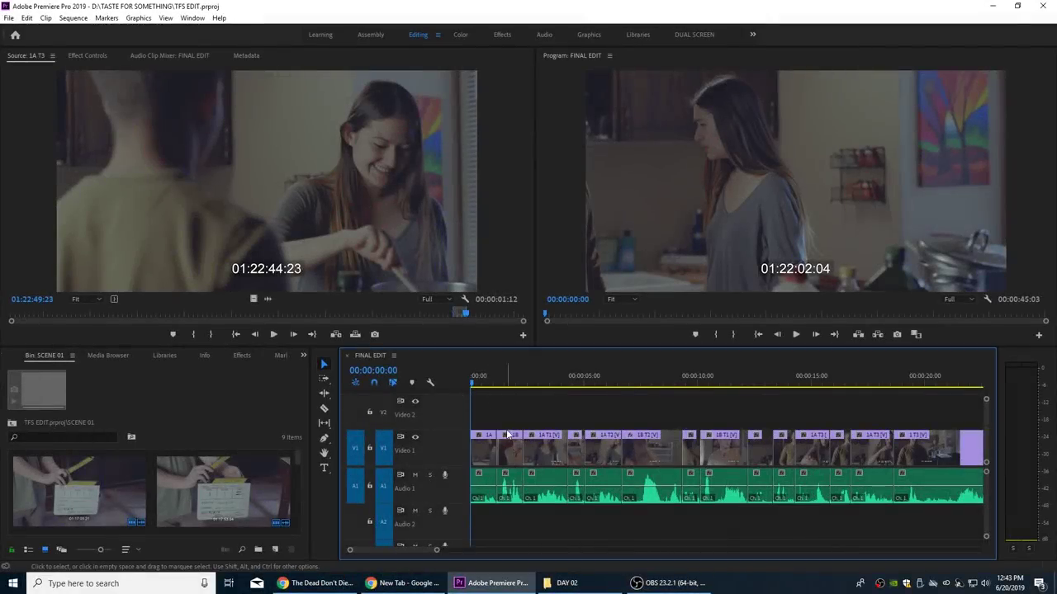
key("backslash")
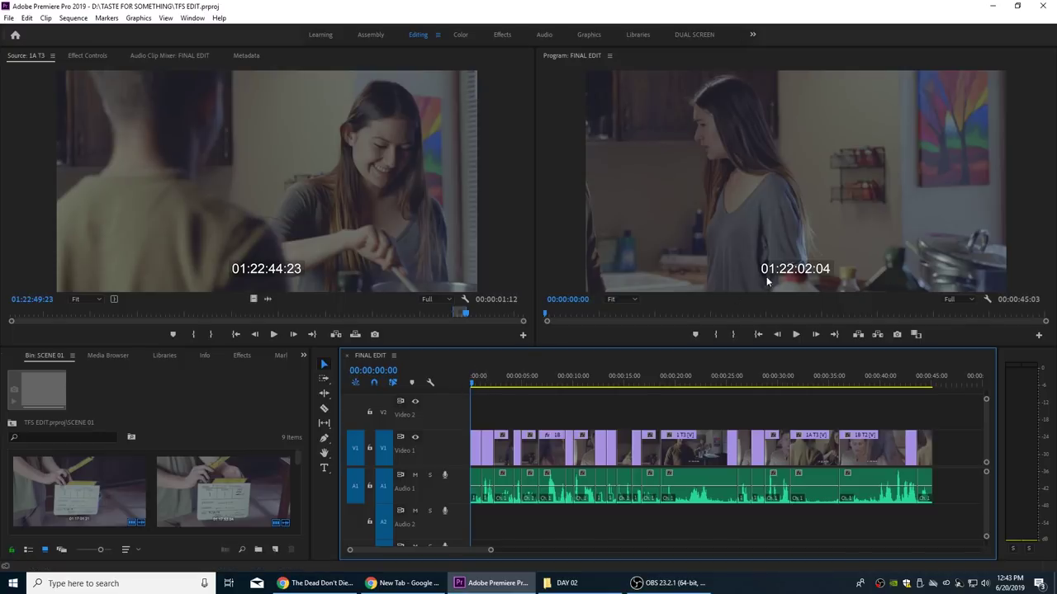
key("alt+shift+4")
key("space")
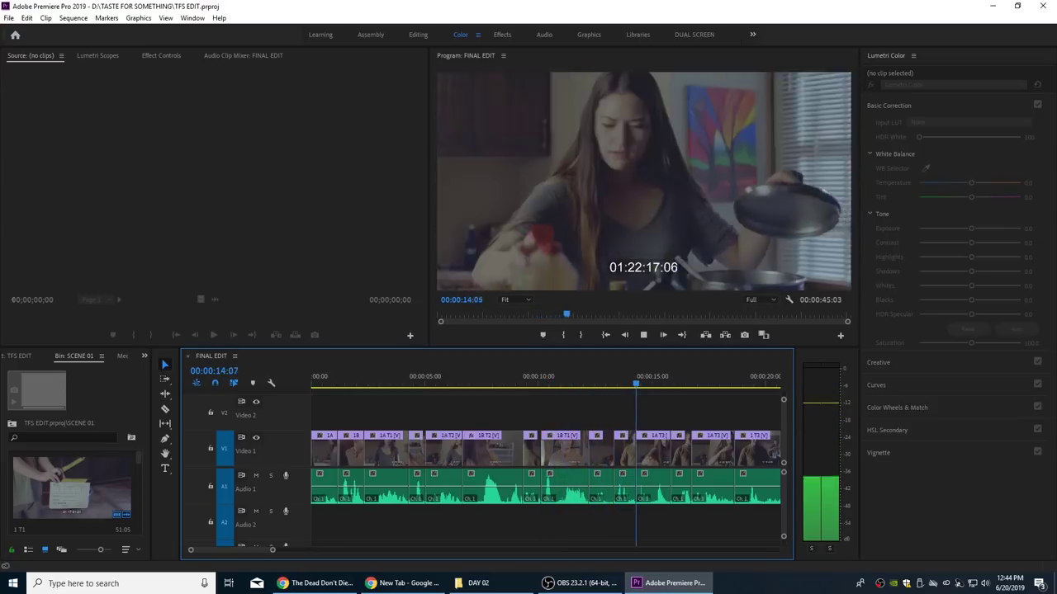
Step: Stop playback at 00:00:16:19 and return to the Editing workspace
key("space")
key("alt+shift+3")
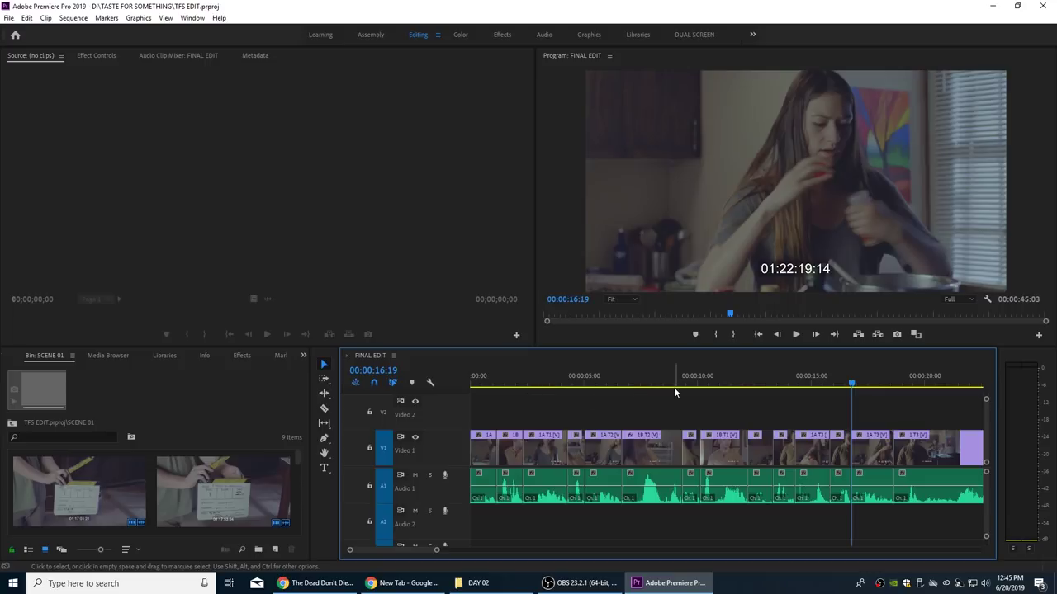
Step: Return FINAL EDIT to 00:00:00:00 and maximize the nine-take SCENE 01 bin
left_click(770, 385)
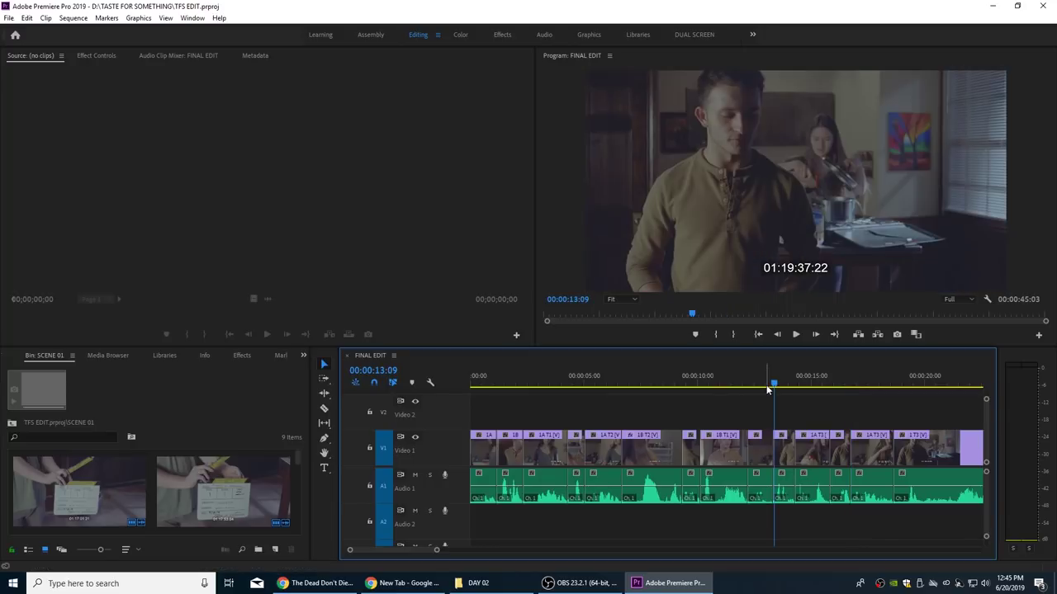
key("Home")
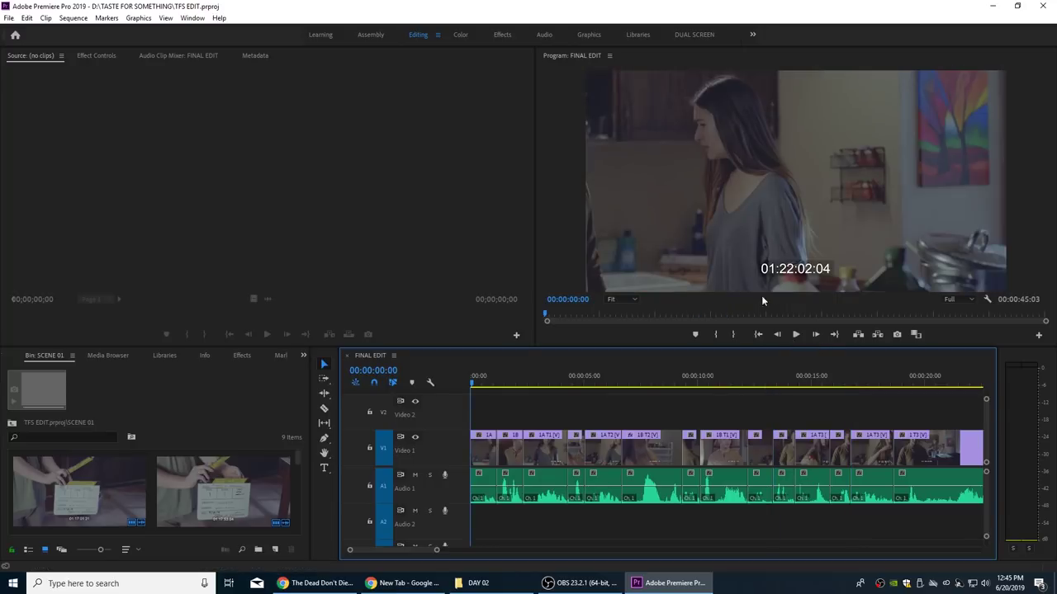
key("grave")
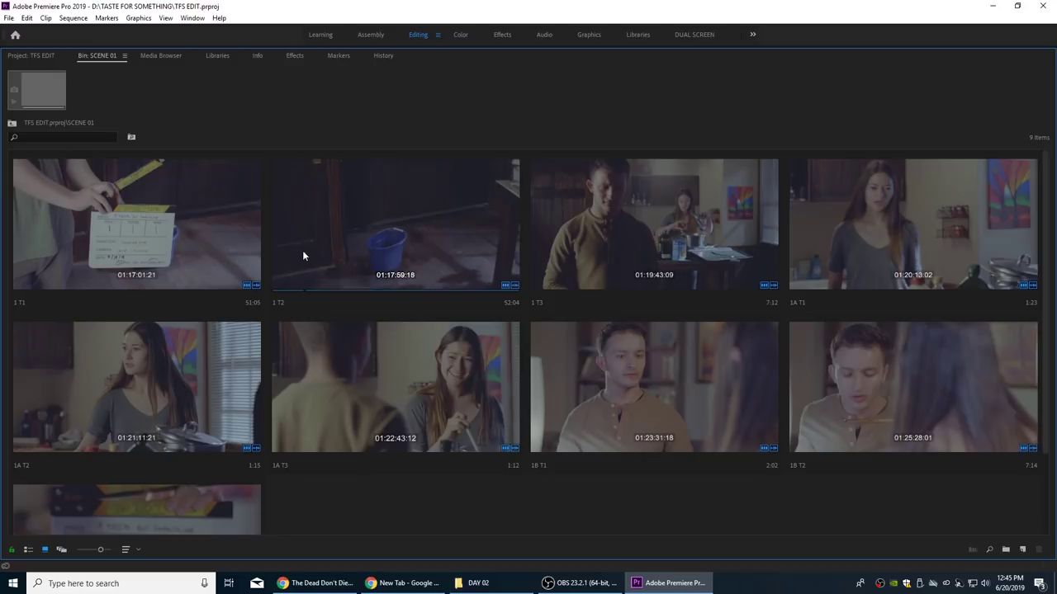
Step: Load take 1 T2 and mark its in point at the action's start, leaving a 00:00:45:20 range
scroll(466, 404, "down", 2)
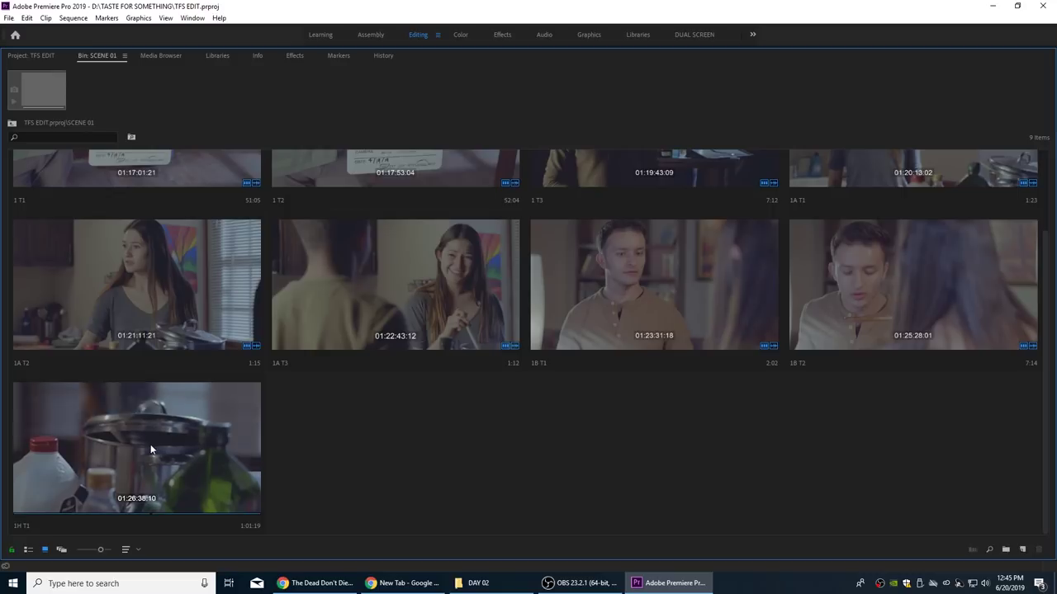
scroll(423, 206, "up", 2)
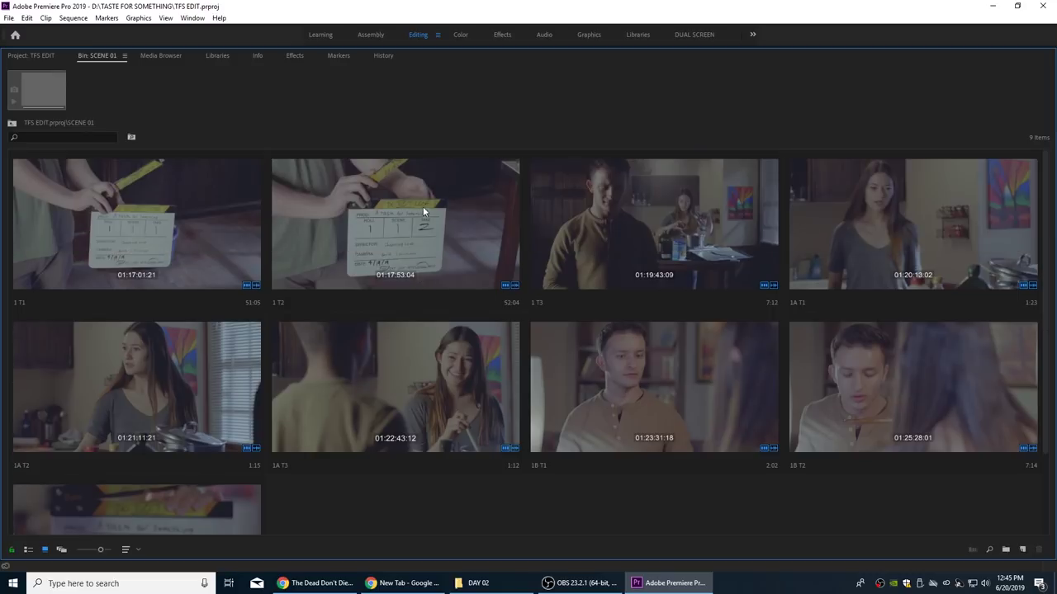
double_click(421, 223)
left_click_drag(273, 314, 41, 317)
key("space")
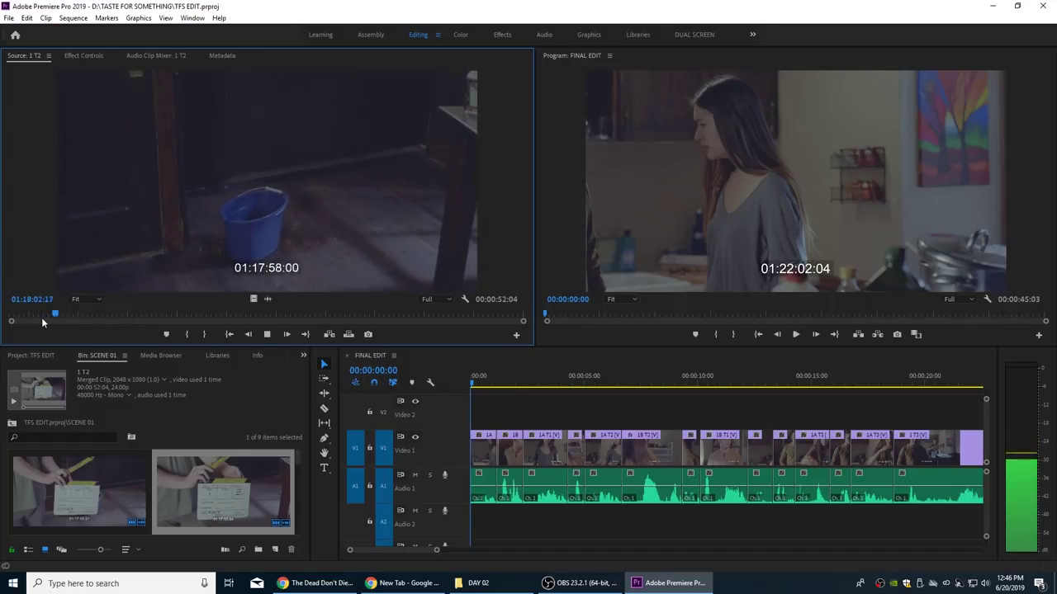
key("space")
key("Left")
key("Left")
key("Left")
key("Left")
key("Left")
key("Left")
key("Left")
key("Left")
key("Left")
key("Left")
key("Left")
key("Left")
key("Left")
key("Left")
key("Left")
key("Left")
key("Left")
key("Left")
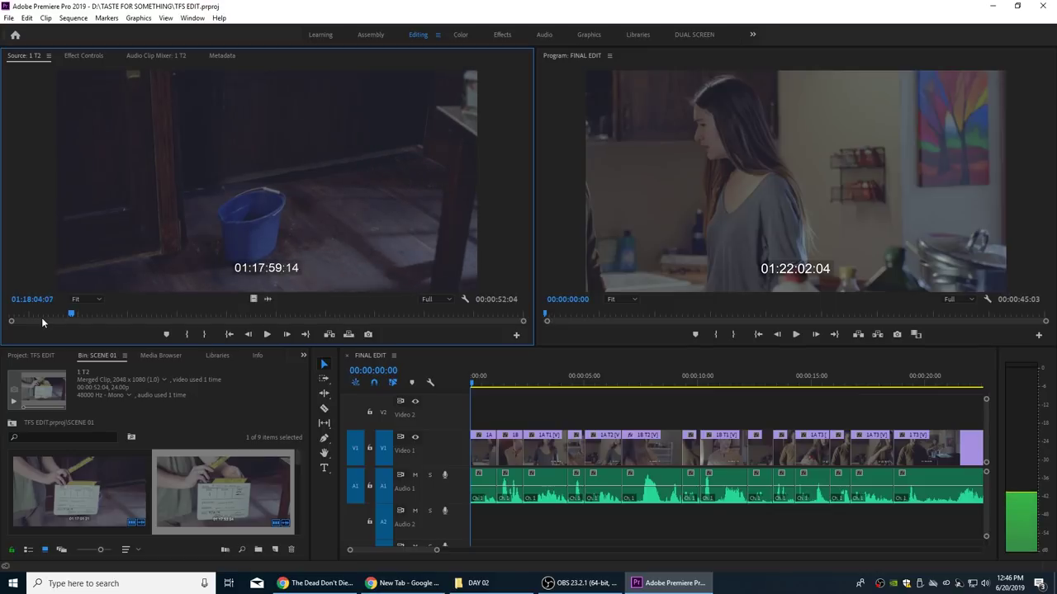
key("Right")
key("Right")
key("Right")
key("Right")
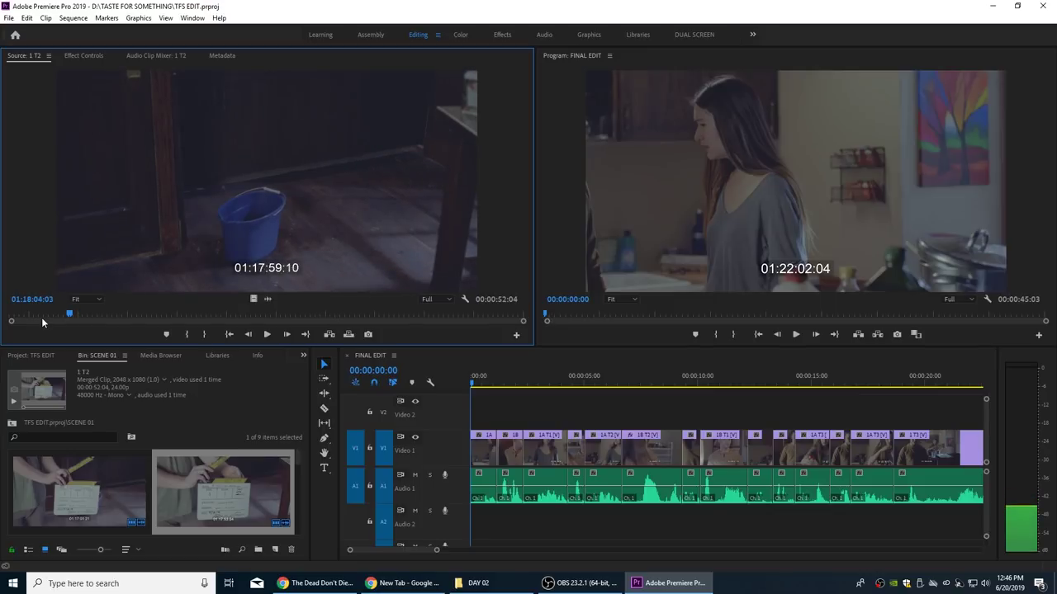
key("i")
key("space")
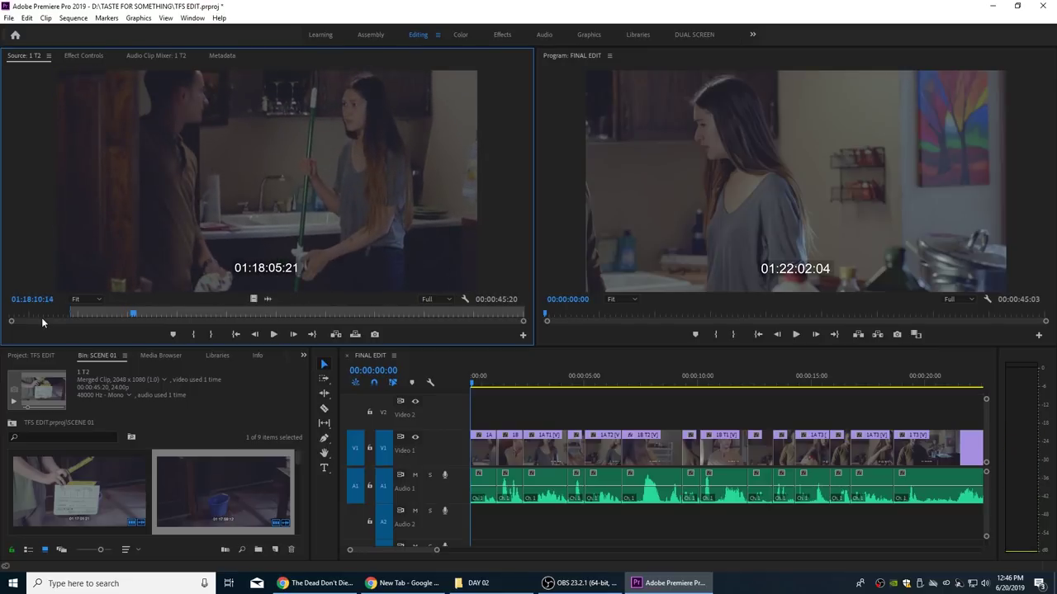
Step: Review the sequence's opening frames and re-mark the In point on take 1 T2
left_click(460, 380)
key("equal")
key("equal")
key("equal")
left_click_drag(515, 383, 485, 384)
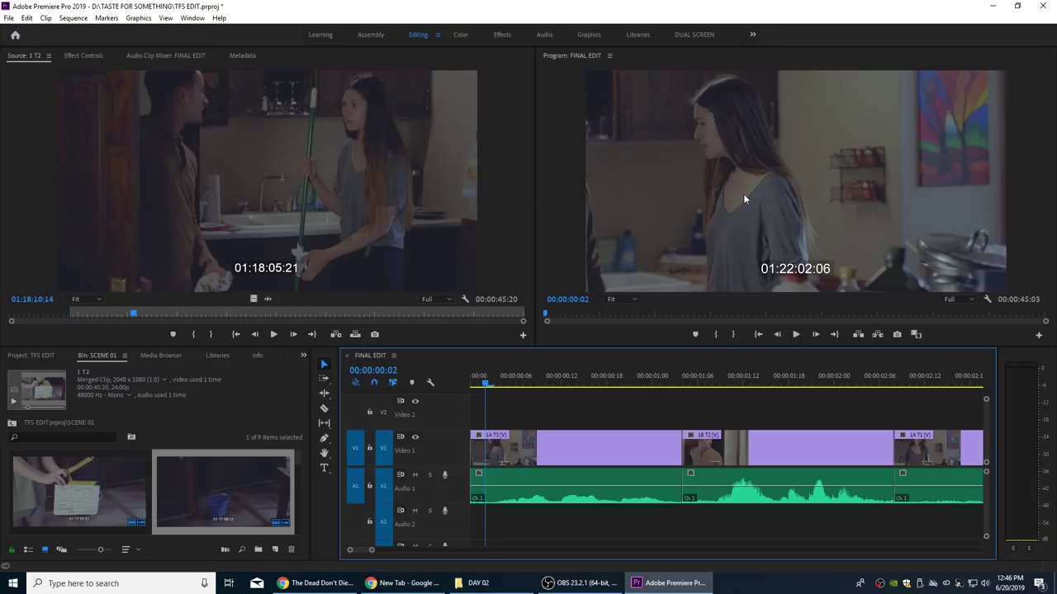
left_click_drag(142, 316, 126, 318)
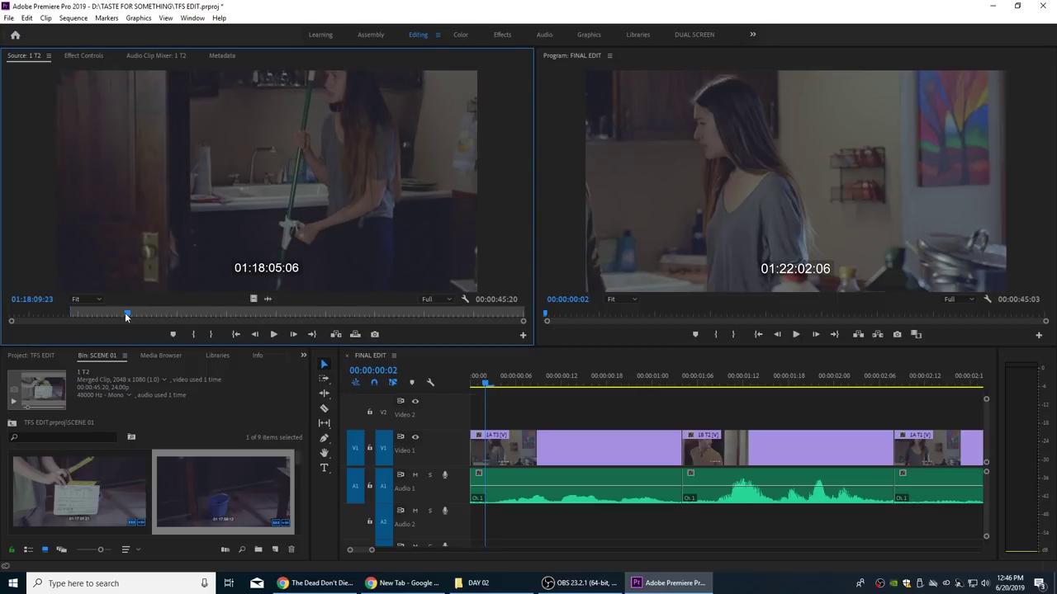
key("ctrl+shift+x")
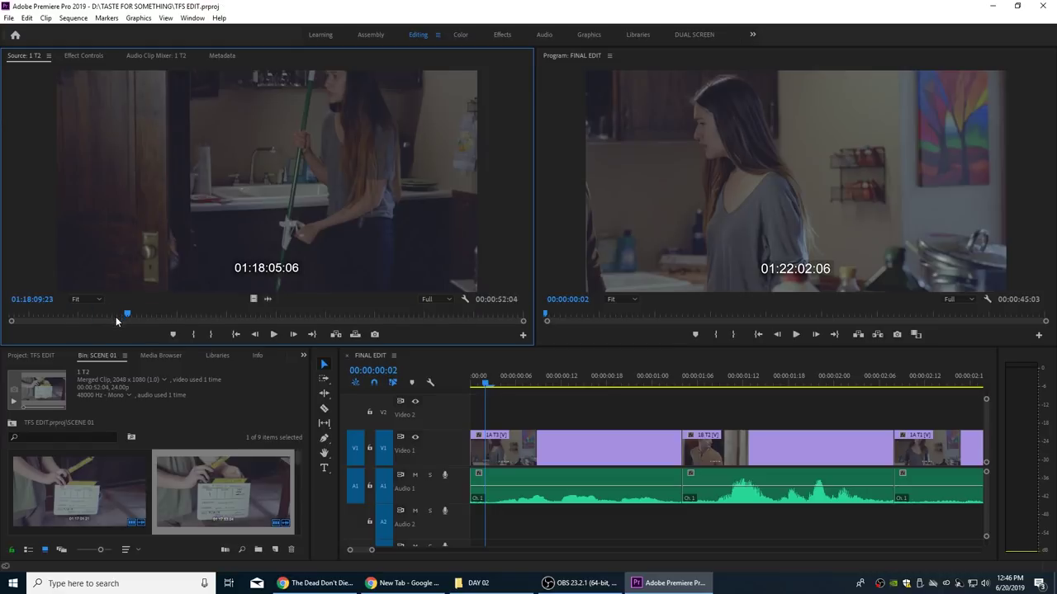
left_click_drag(126, 313, 128, 314)
key("i")
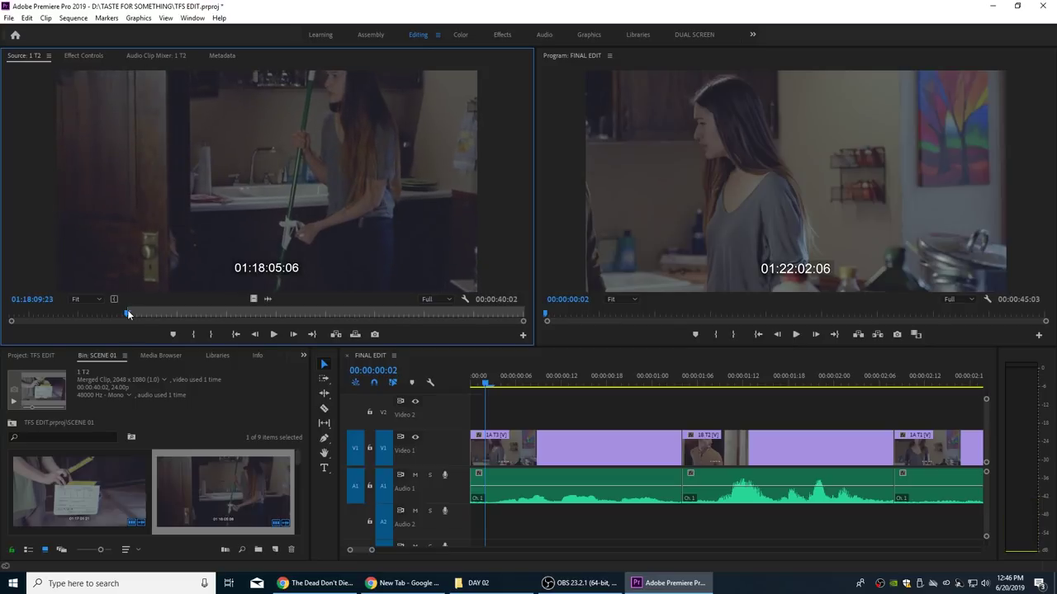
Step: Mark a 00:00:01:08 Out on 1 T2 and overwrite it onto V2/A2 at 00:00:00:04
left_click(492, 381)
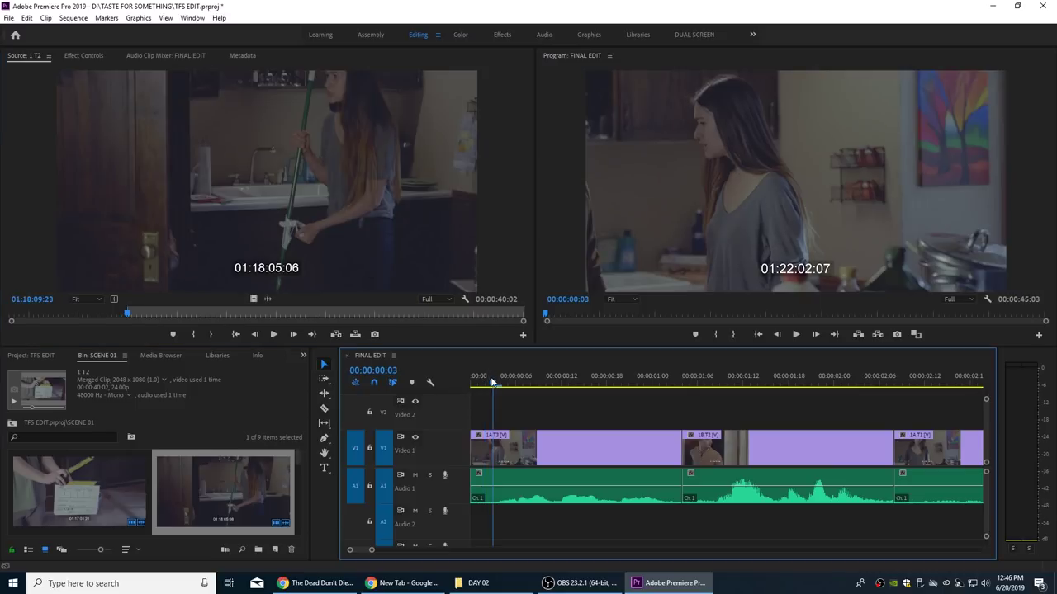
key("l")
key("j")
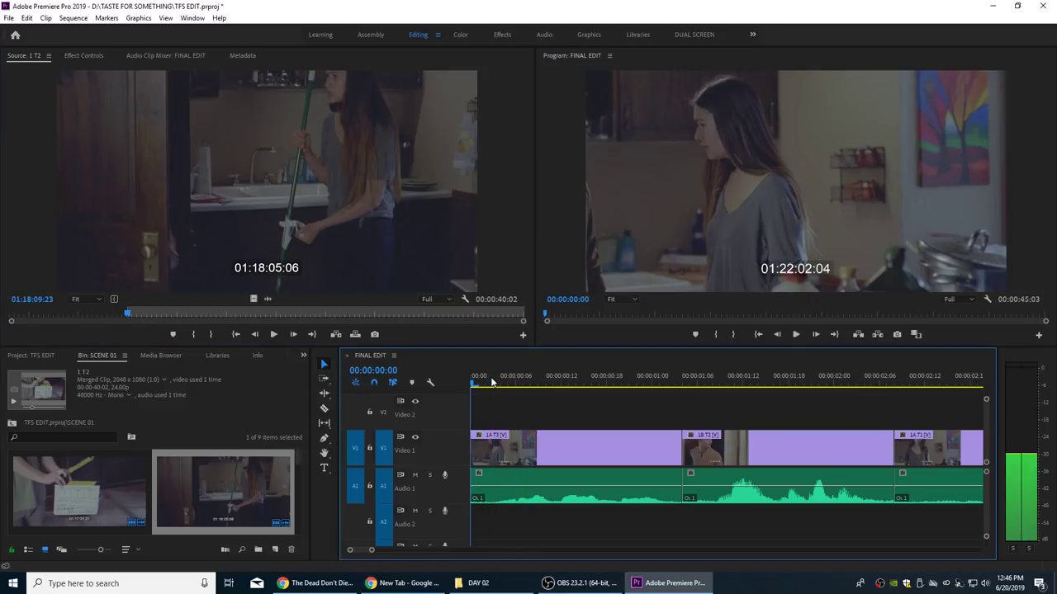
key("l")
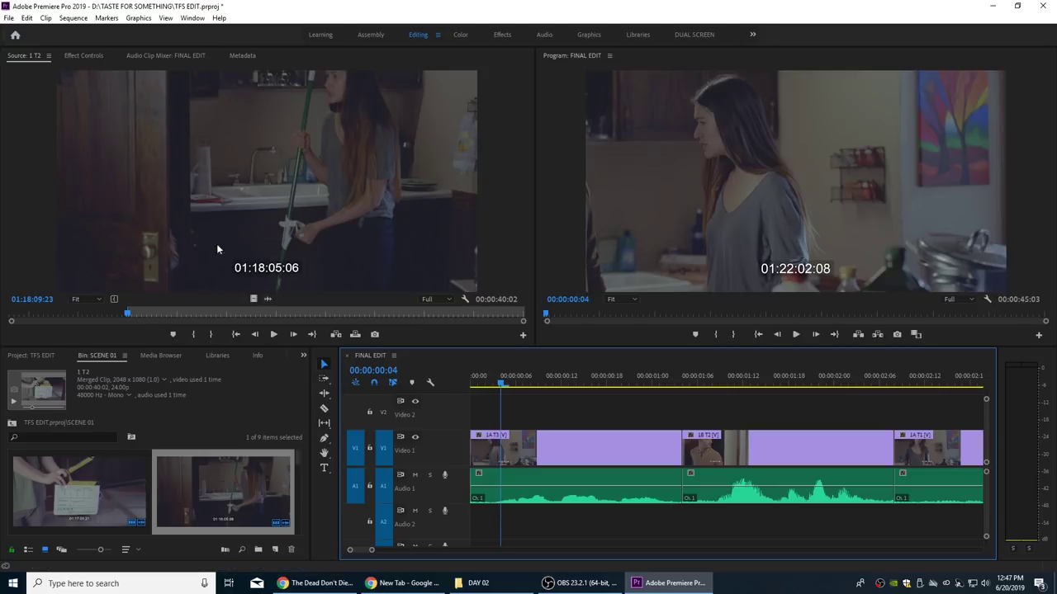
left_click(180, 202)
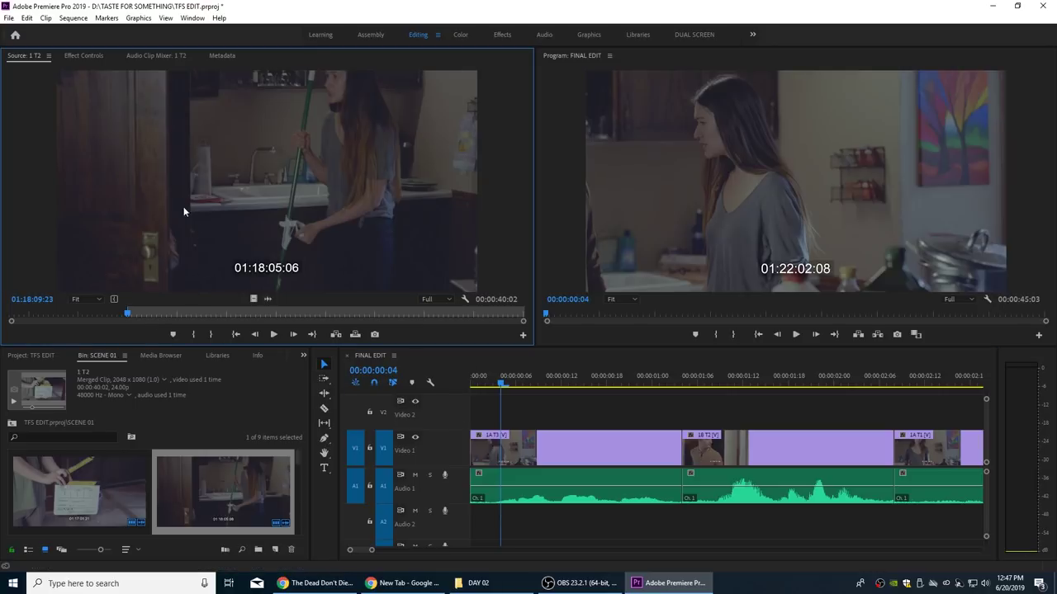
key("space")
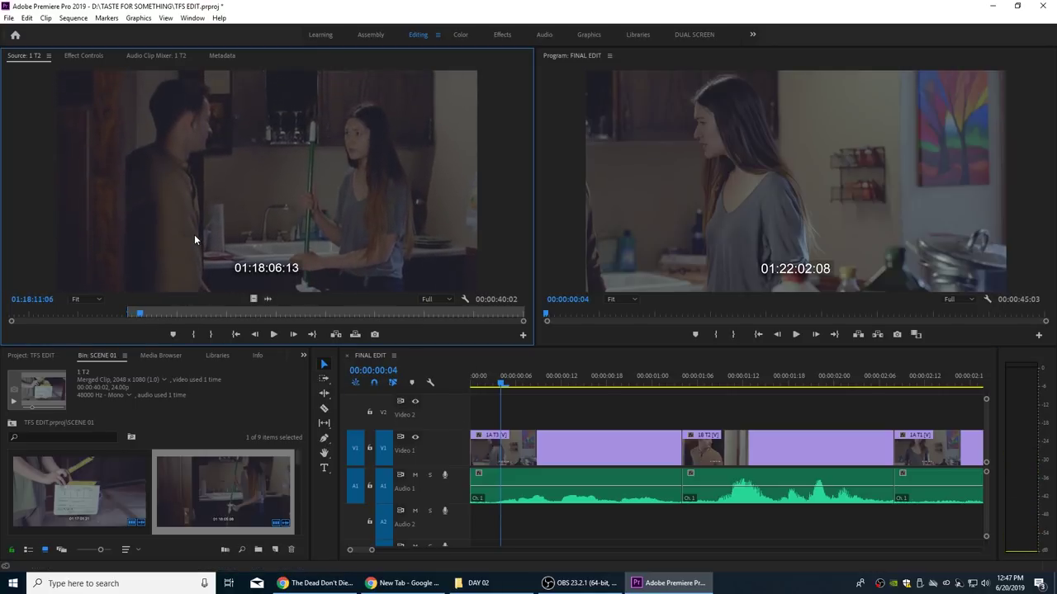
key("o")
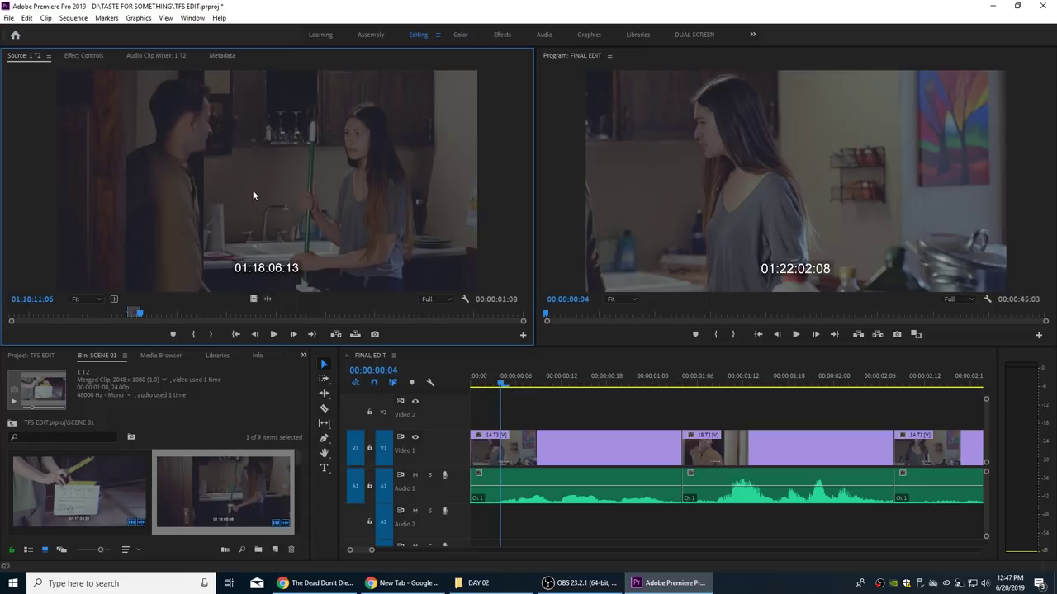
left_click_drag(458, 388, 501, 415)
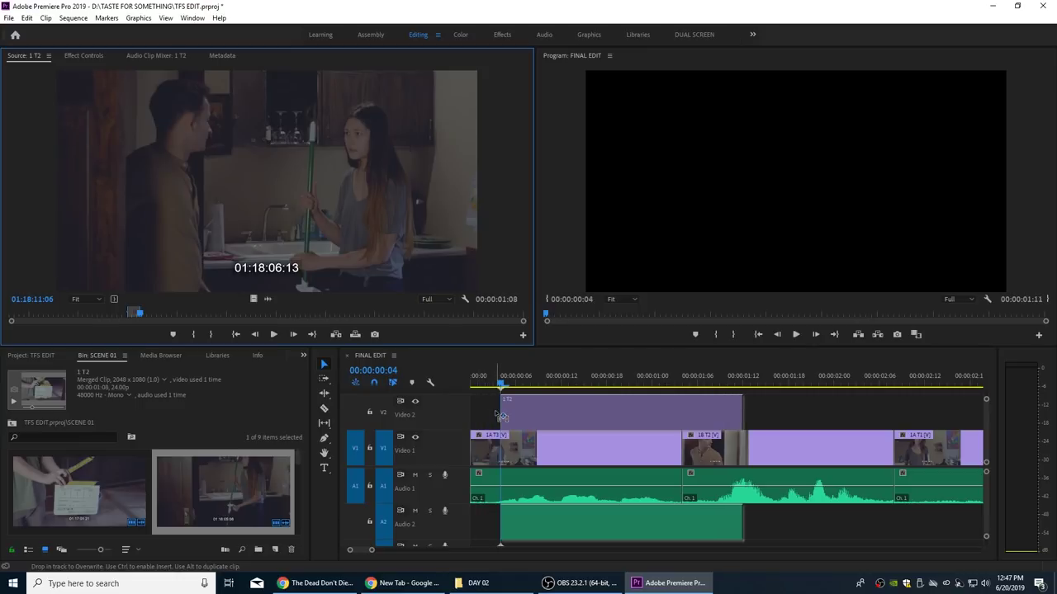
left_click_drag(501, 416, 501, 415)
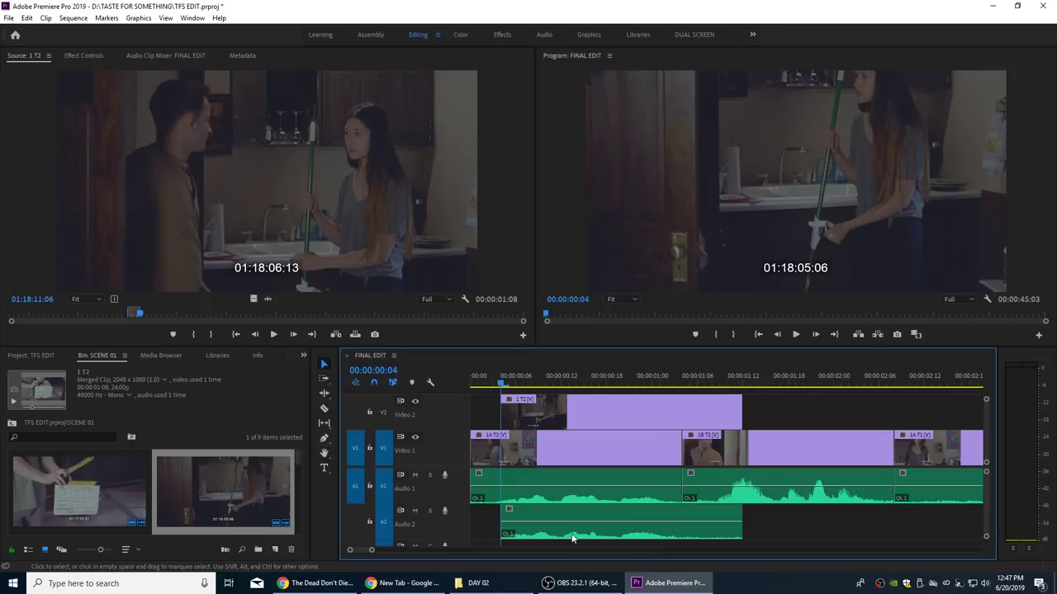
key("grave")
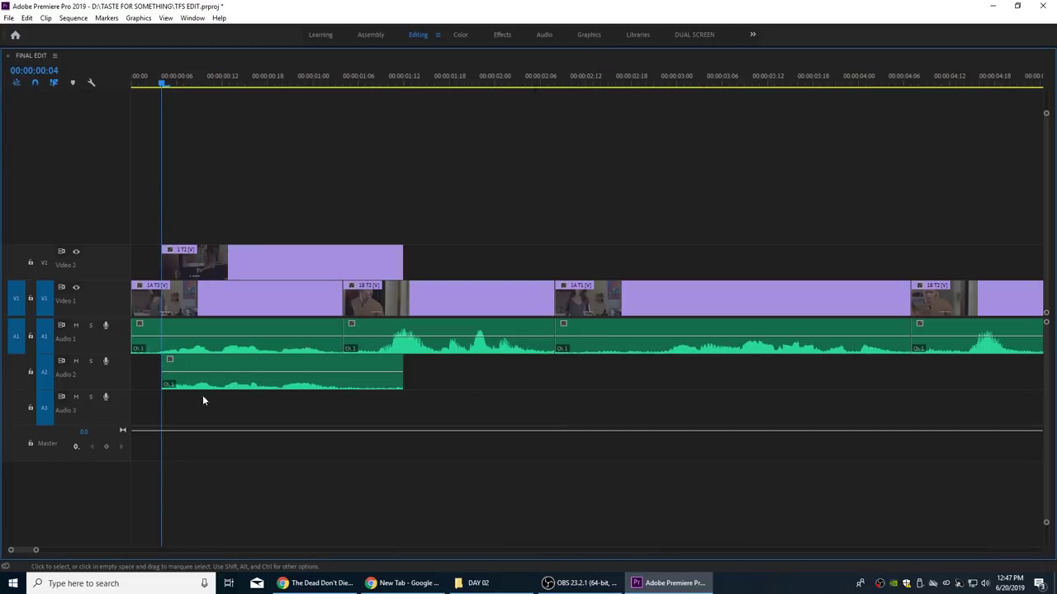
Step: Enlarge the audio tracks, nudge the 1 T2 clip one frame earlier, and mute Audio 2
double_click(127, 375)
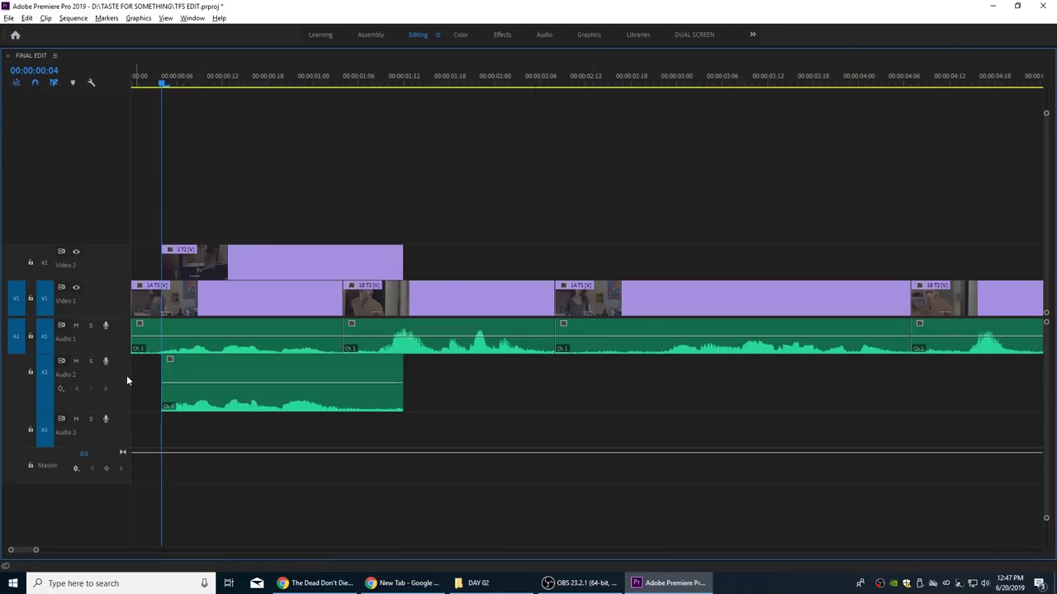
double_click(123, 346)
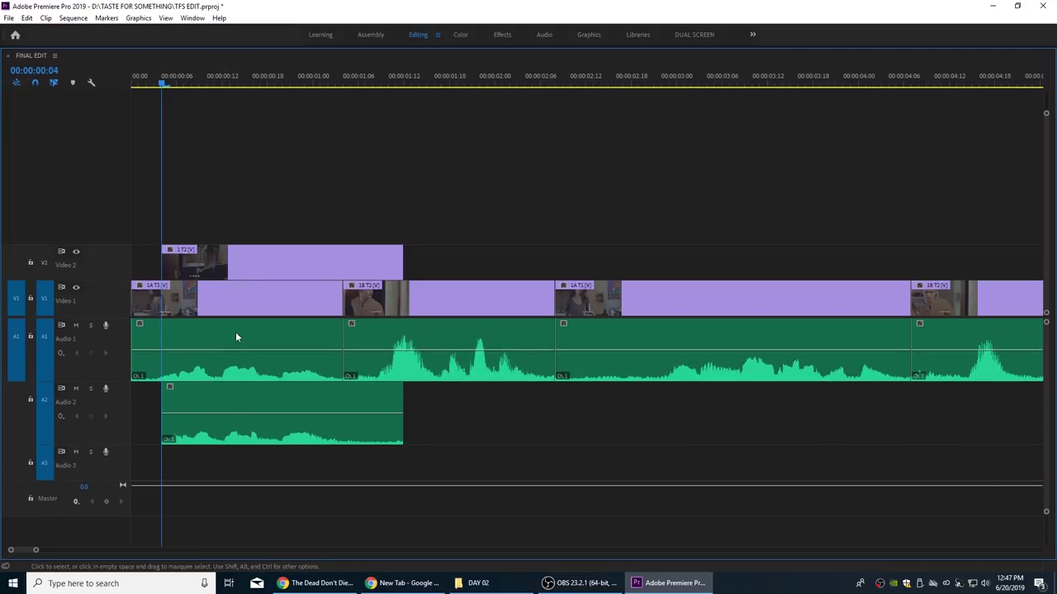
left_click(260, 266)
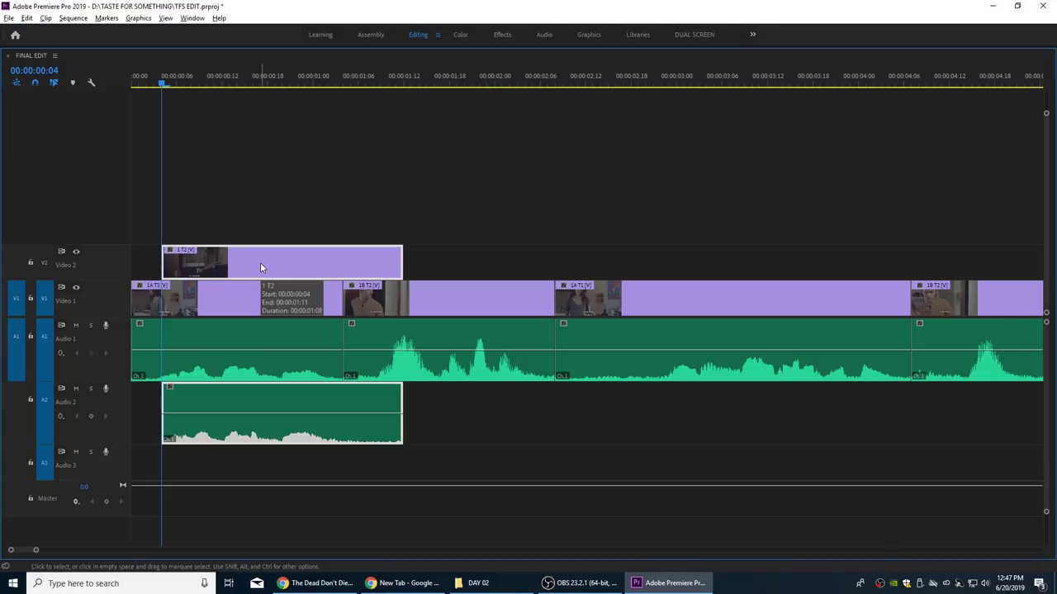
key("alt+Left")
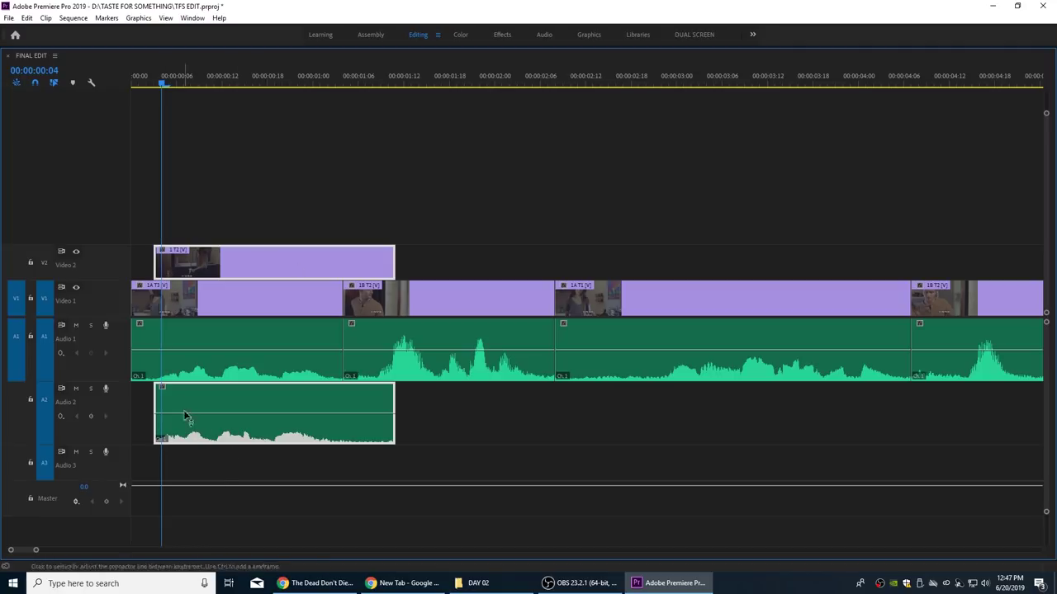
left_click(186, 464)
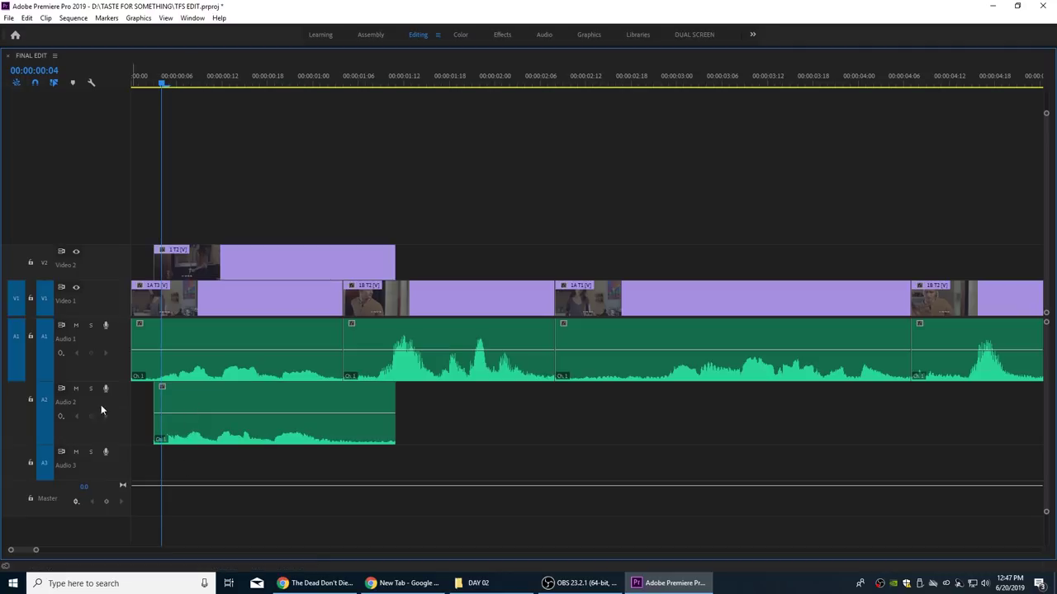
left_click(75, 388)
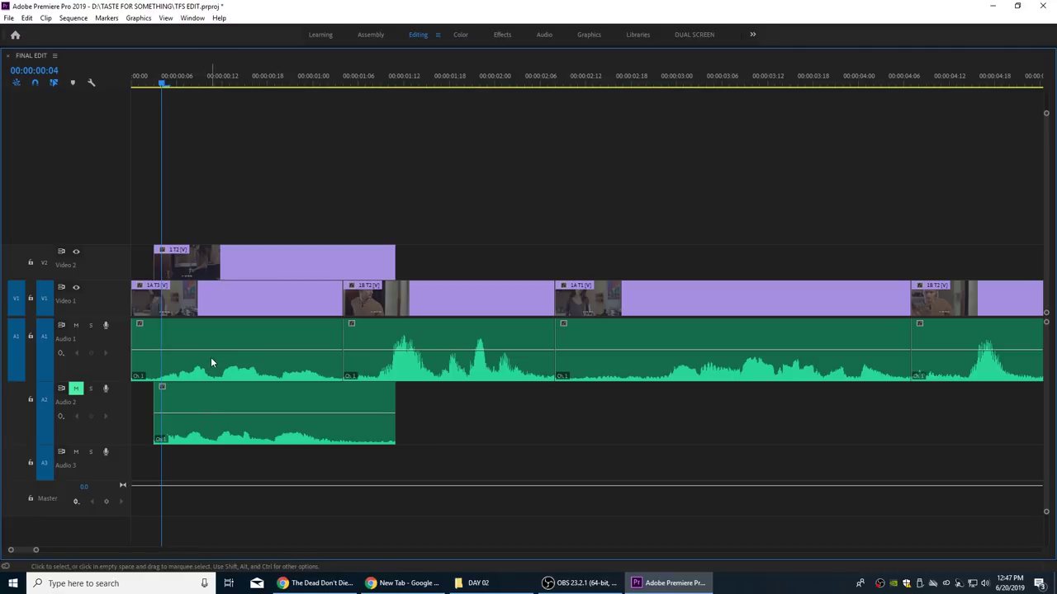
Step: Push the scene clips about one second later with Track Select Forward and extend 1 T2's head
key("a")
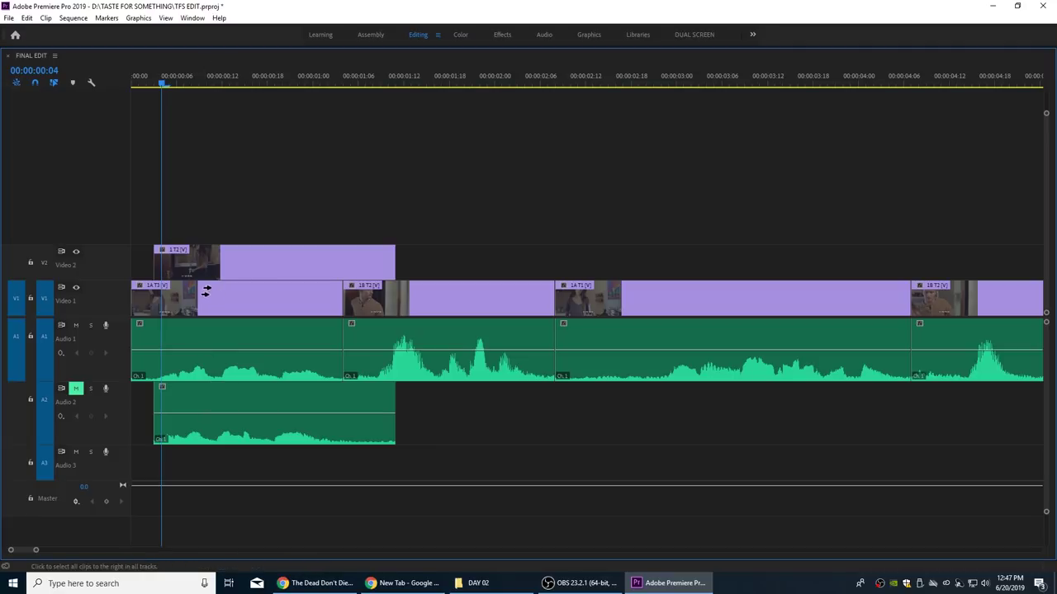
left_click_drag(174, 291, 390, 297)
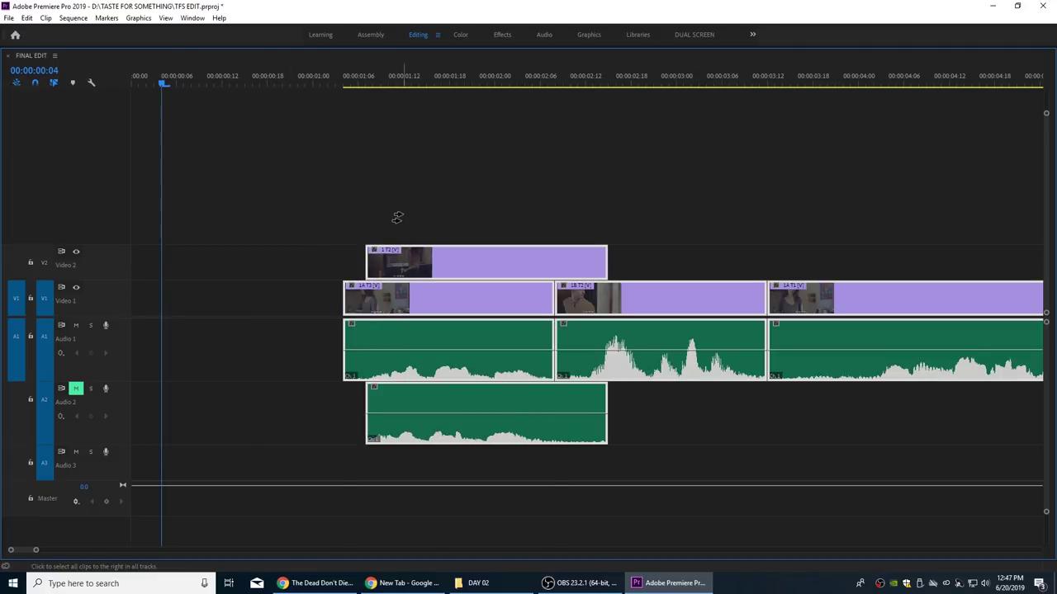
key("v")
left_click_drag(367, 263, 191, 263)
key("grave")
key("space")
key("space")
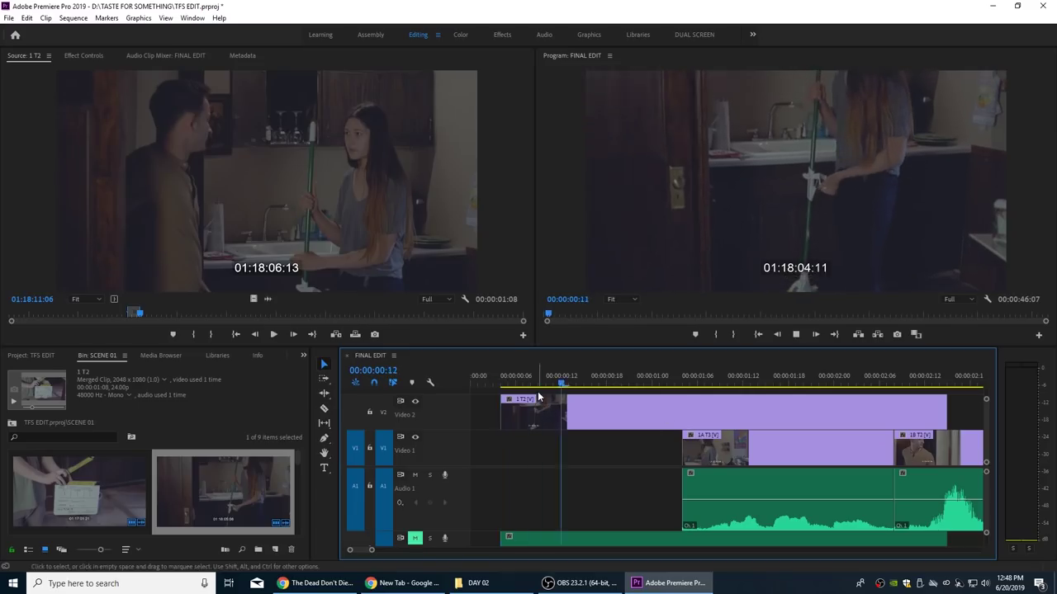
Step: Push the scene clips further later and lengthen 1 T2 at its head to about 00:00:04:04
key("grave")
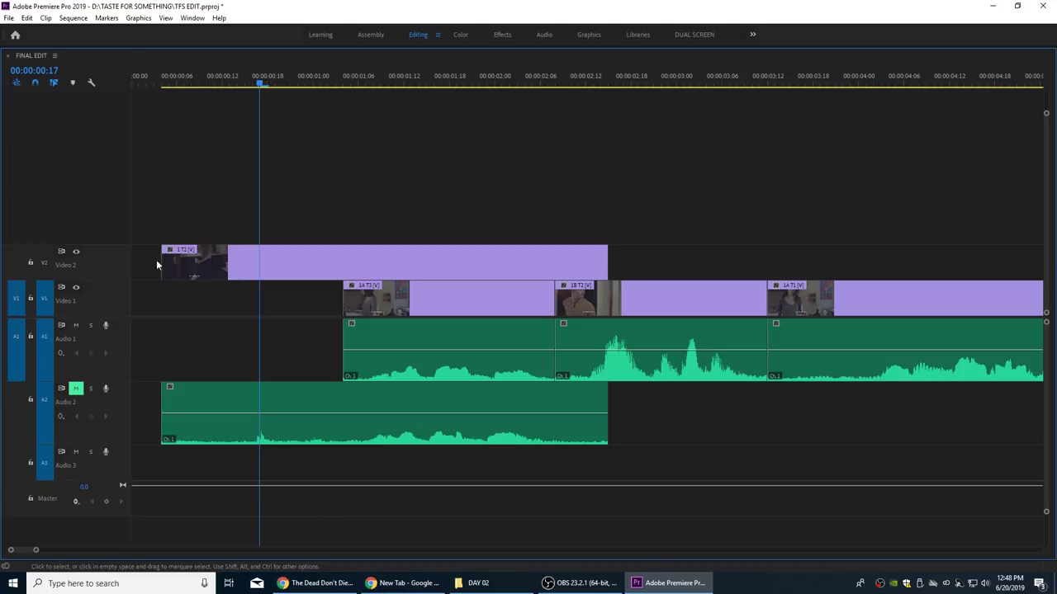
left_click_drag(288, 273, 528, 229)
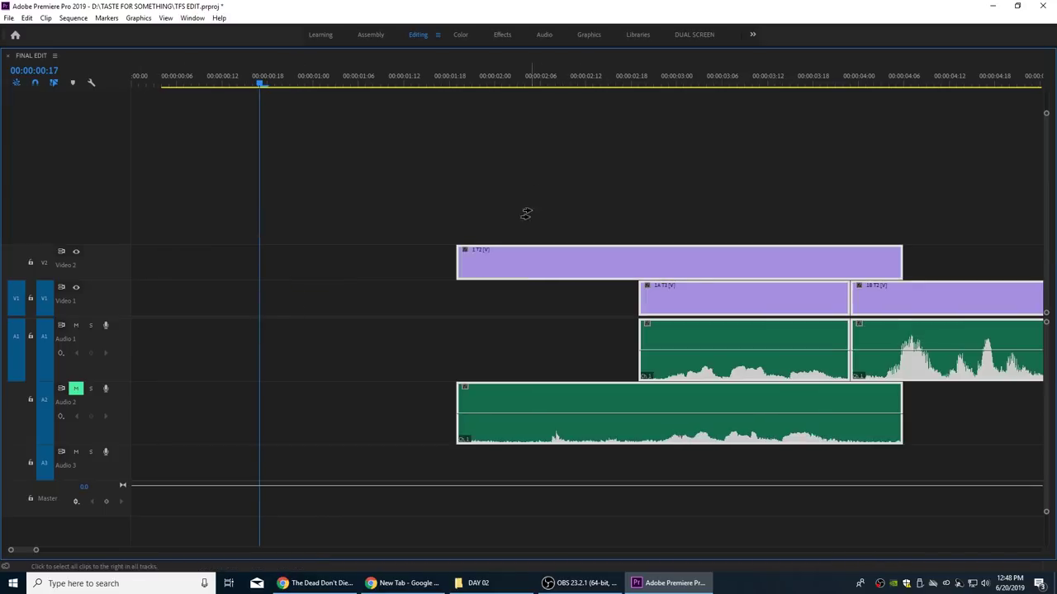
left_click(545, 175)
left_click_drag(457, 263, 138, 263)
key("grave")
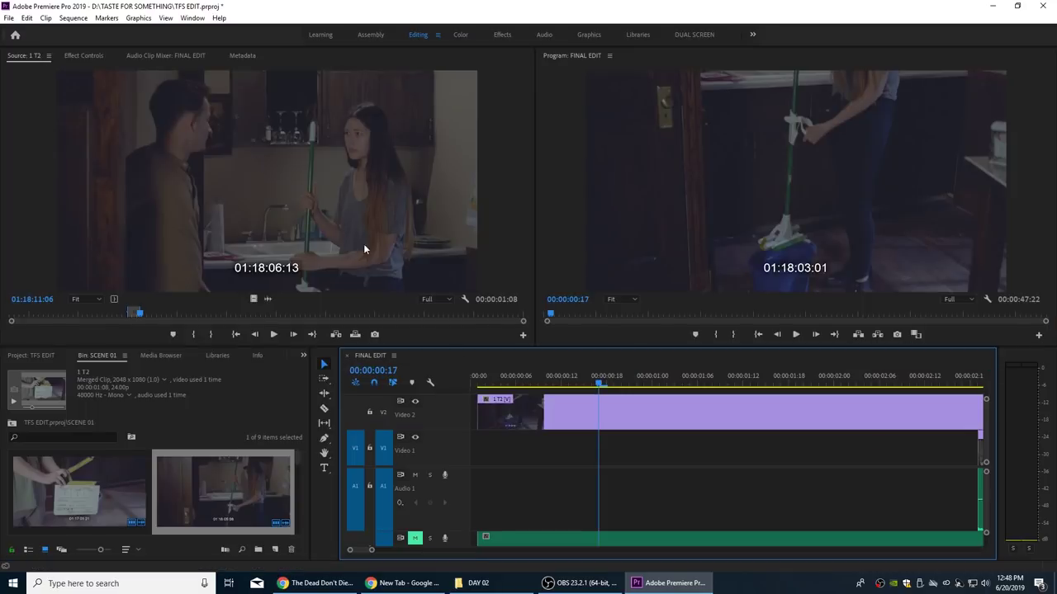
left_click(473, 385)
left_click_drag(478, 412, 471, 413)
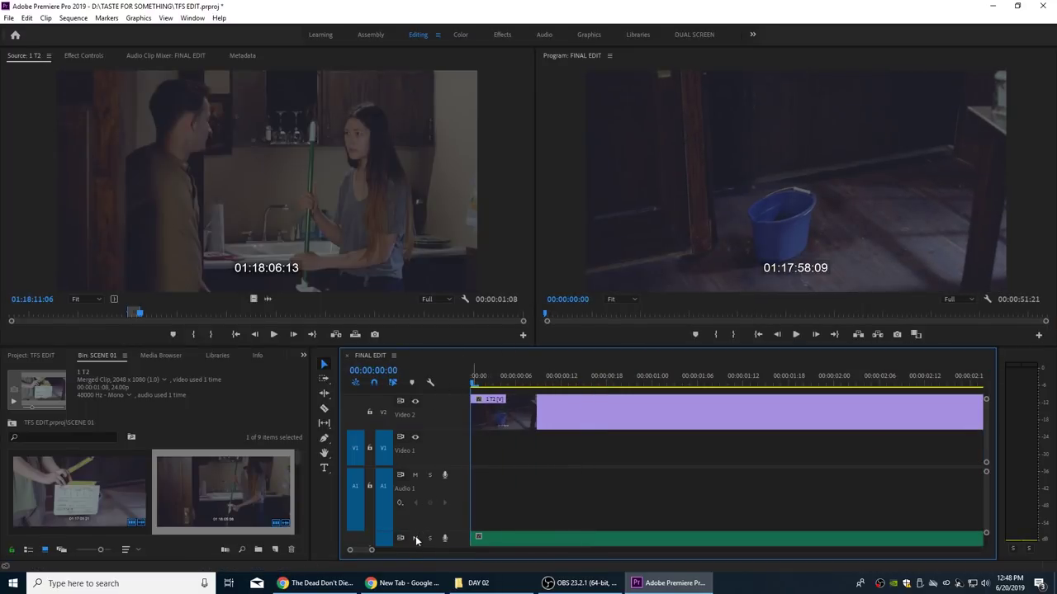
key("space")
key("space")
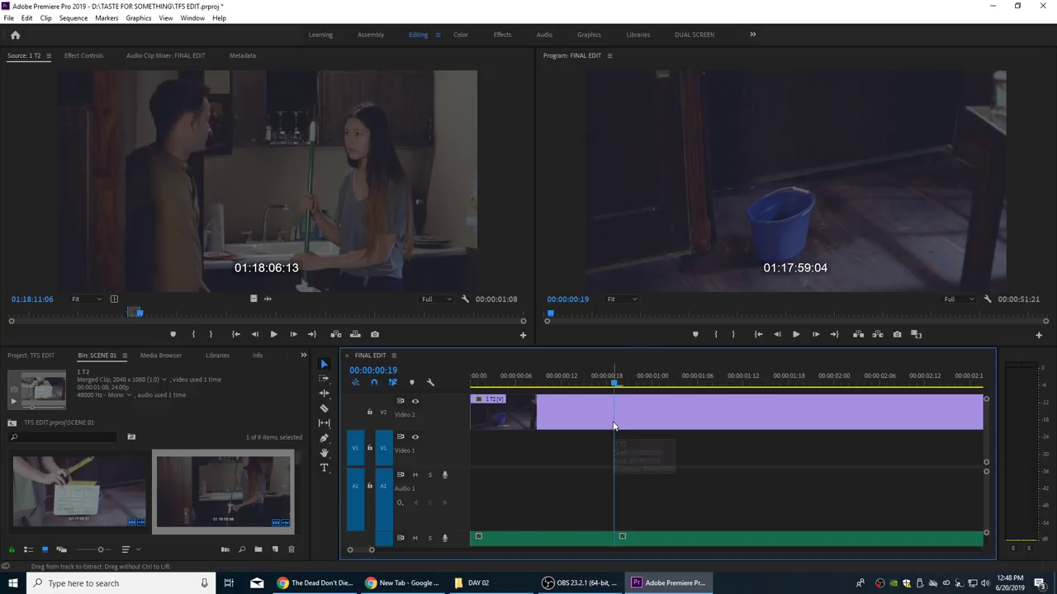
key("ctrl+k")
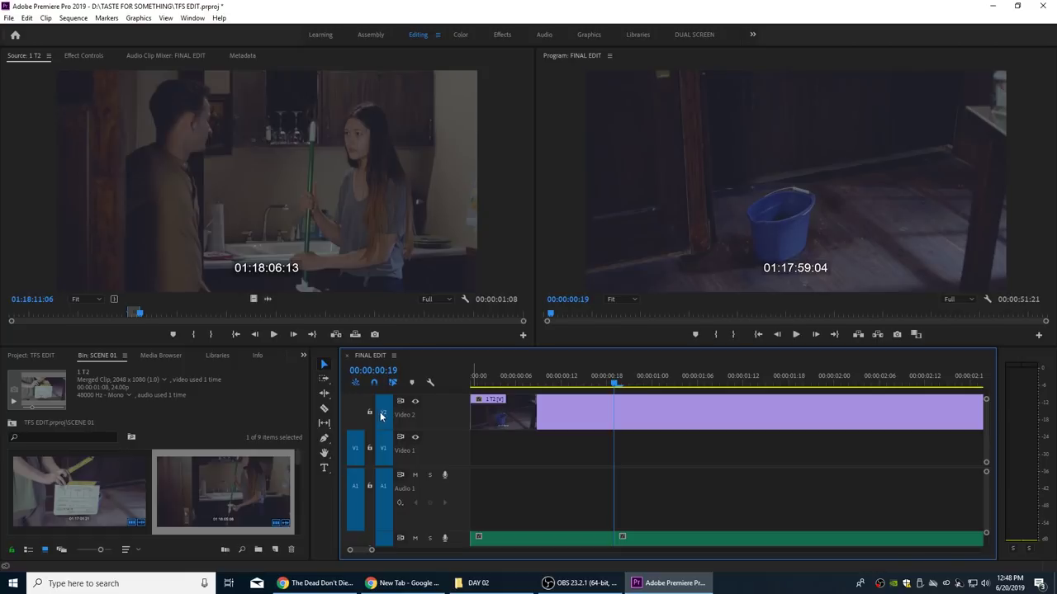
key("ctrl+k")
left_click(562, 415)
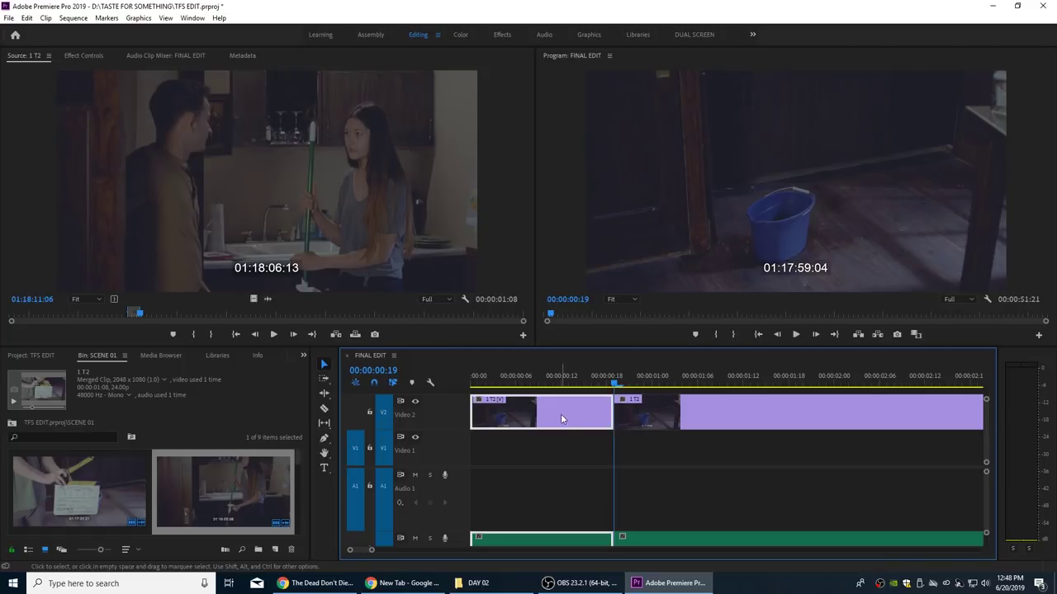
key("Delete")
left_click(563, 414)
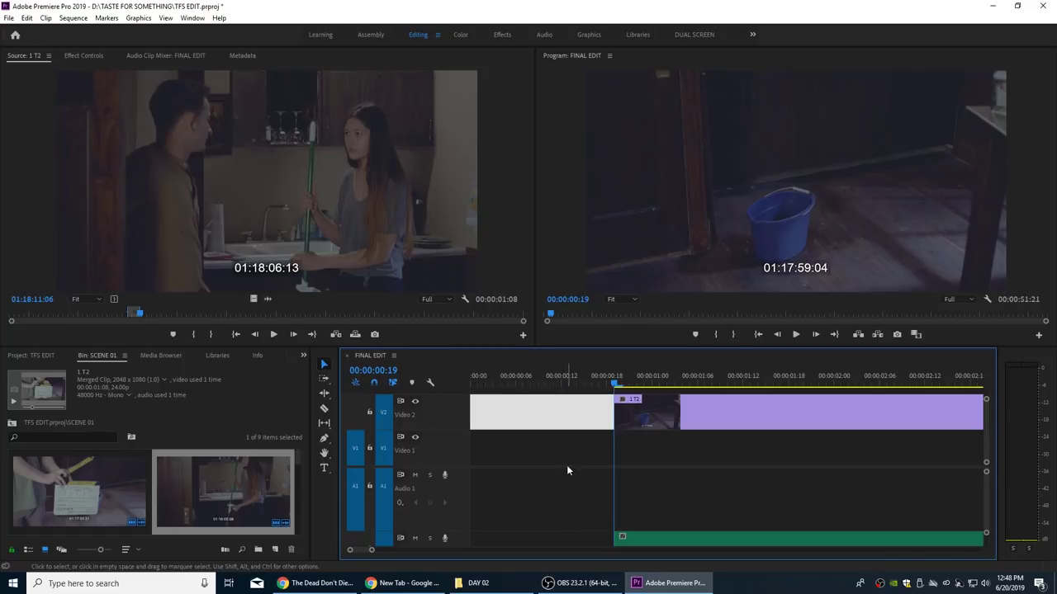
key("ctrl+z")
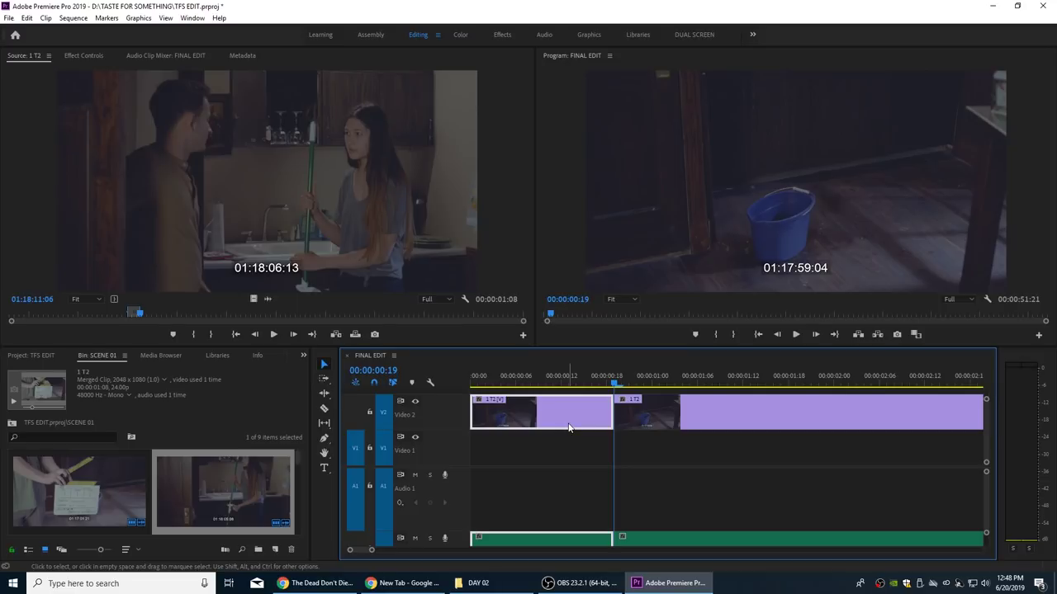
key("shift+Delete")
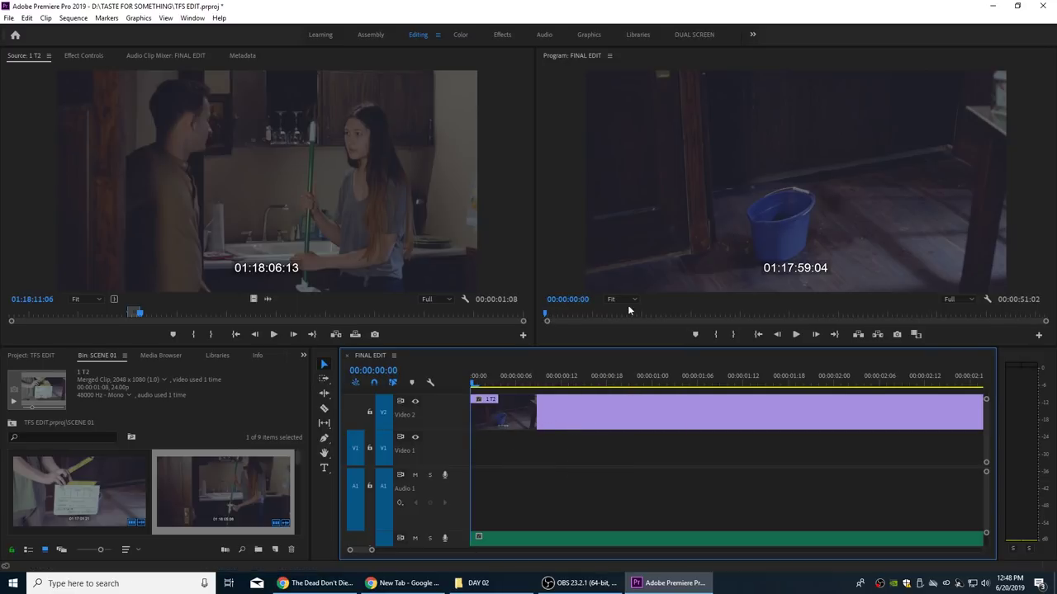
key("space")
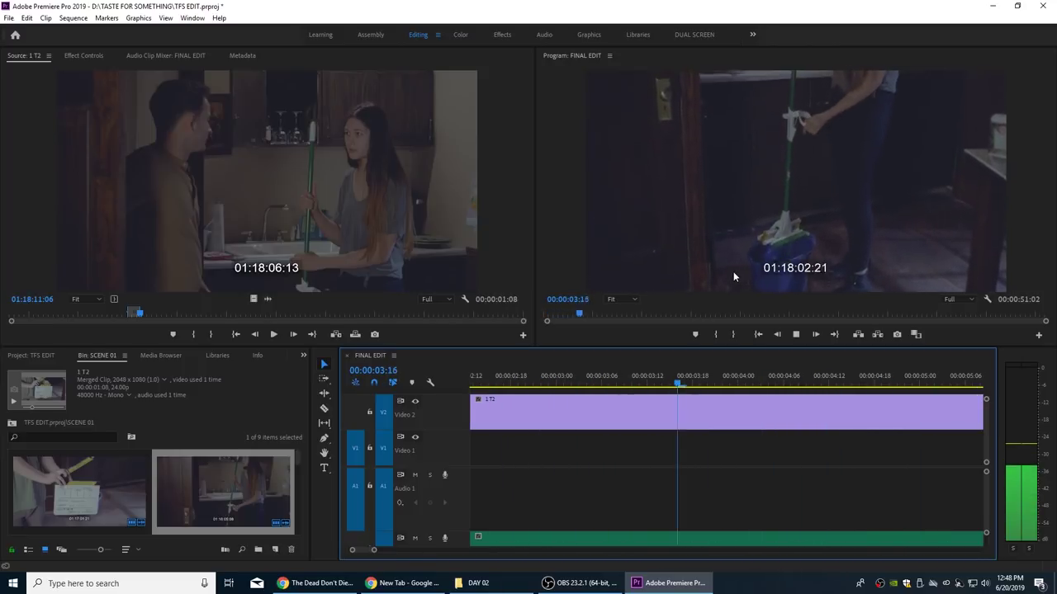
Step: Trim the tail of the 1 T2 audio on Audio 2 to end at the first Video 1 clip
key("space")
key("minus")
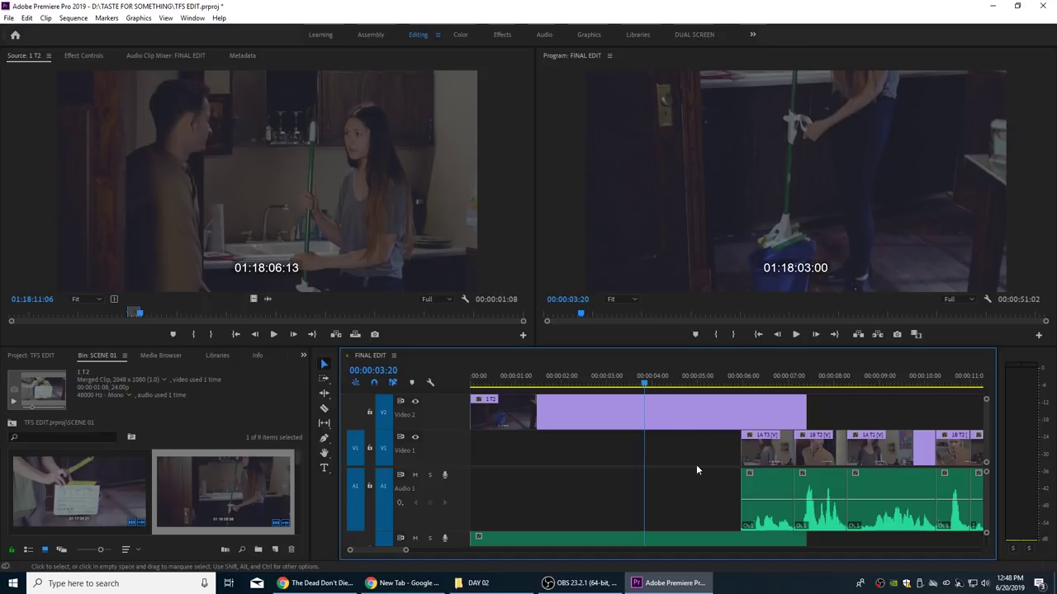
key("minus")
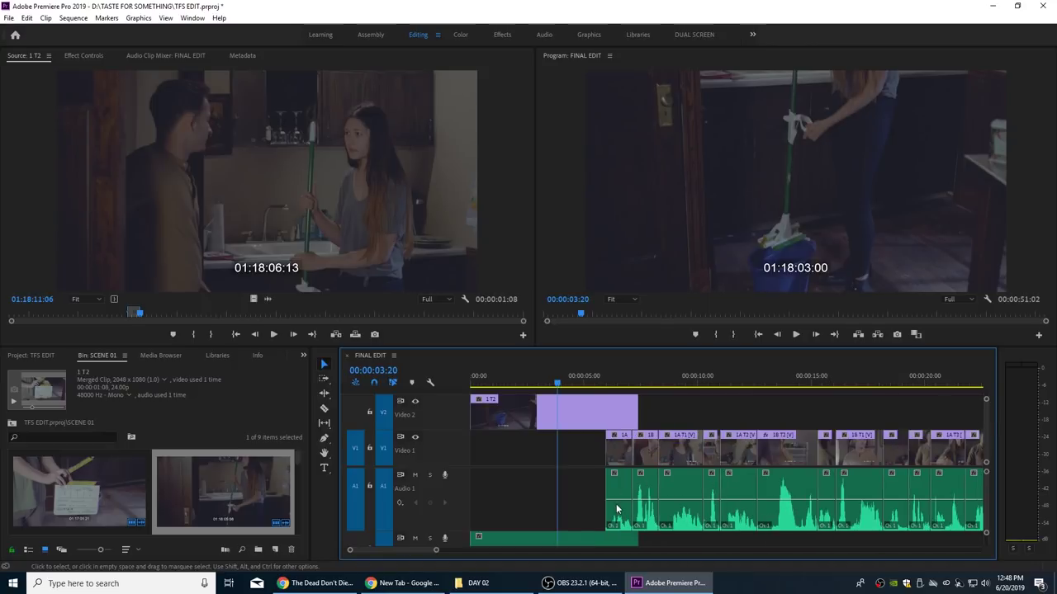
key("grave")
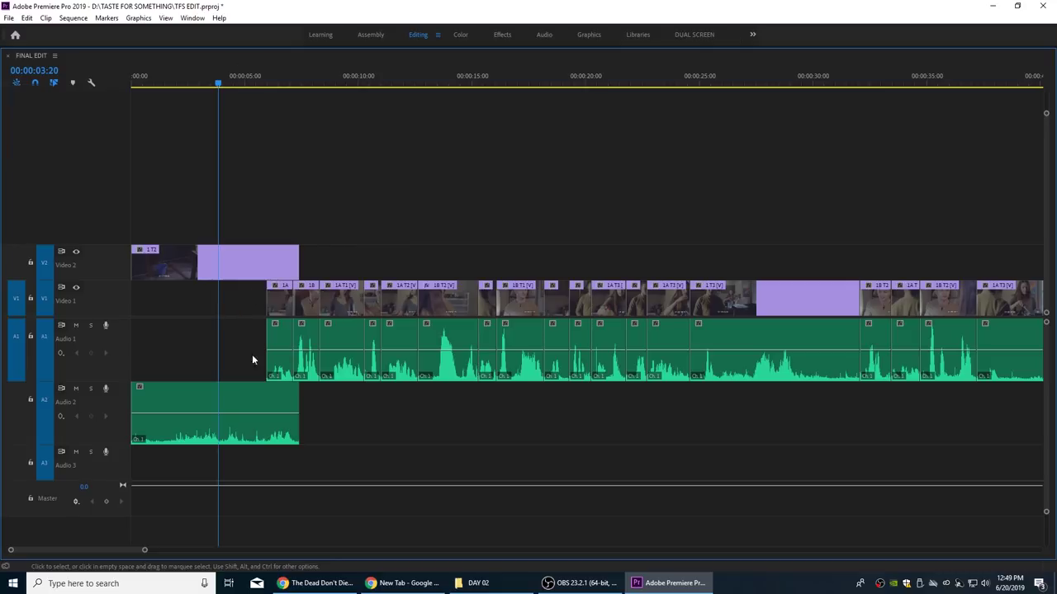
key("=")
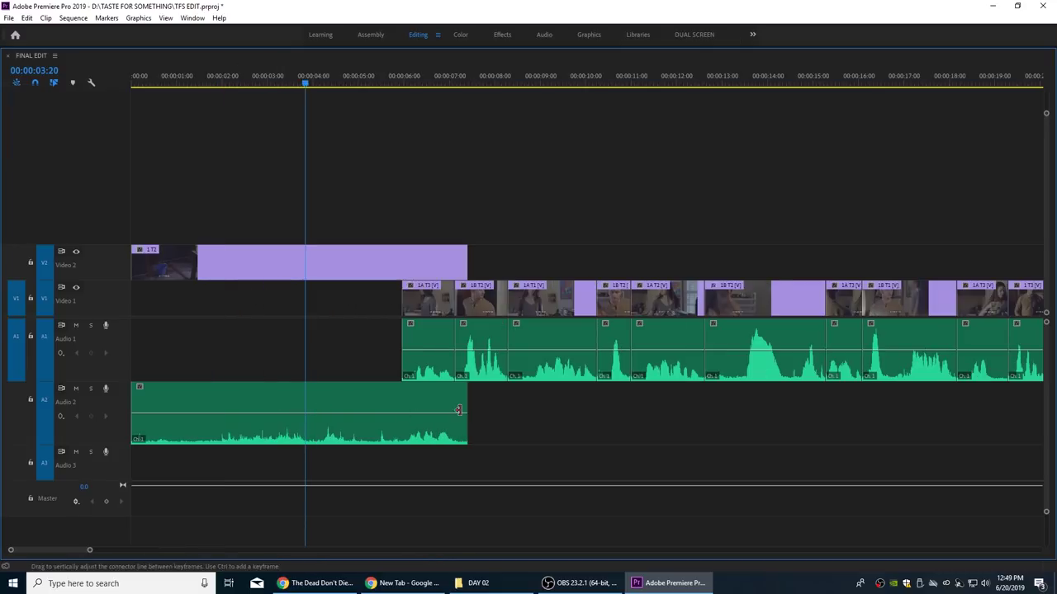
left_click_drag(467, 404, 402, 403)
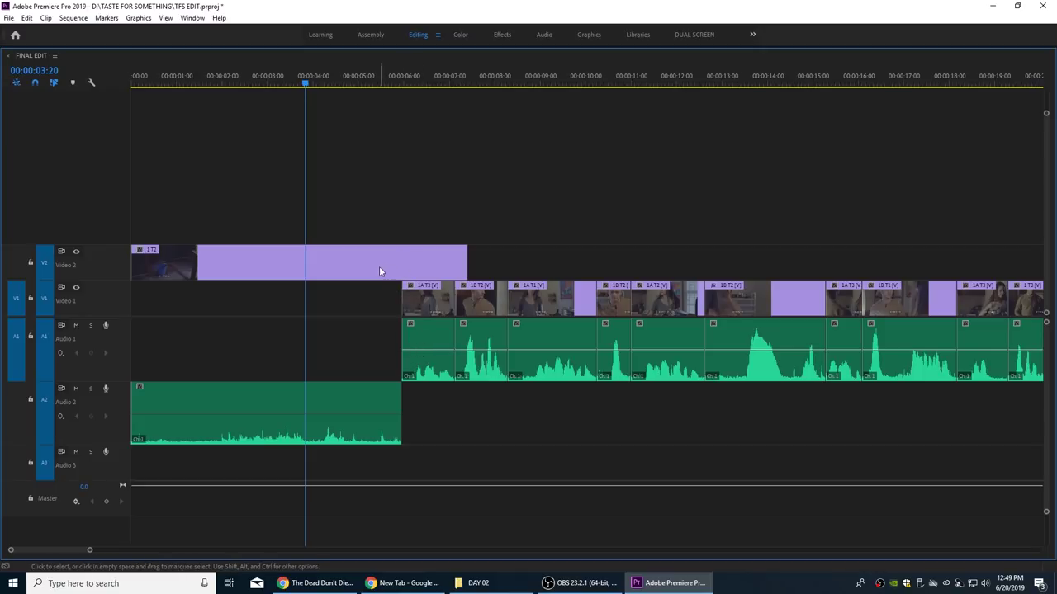
key("grave")
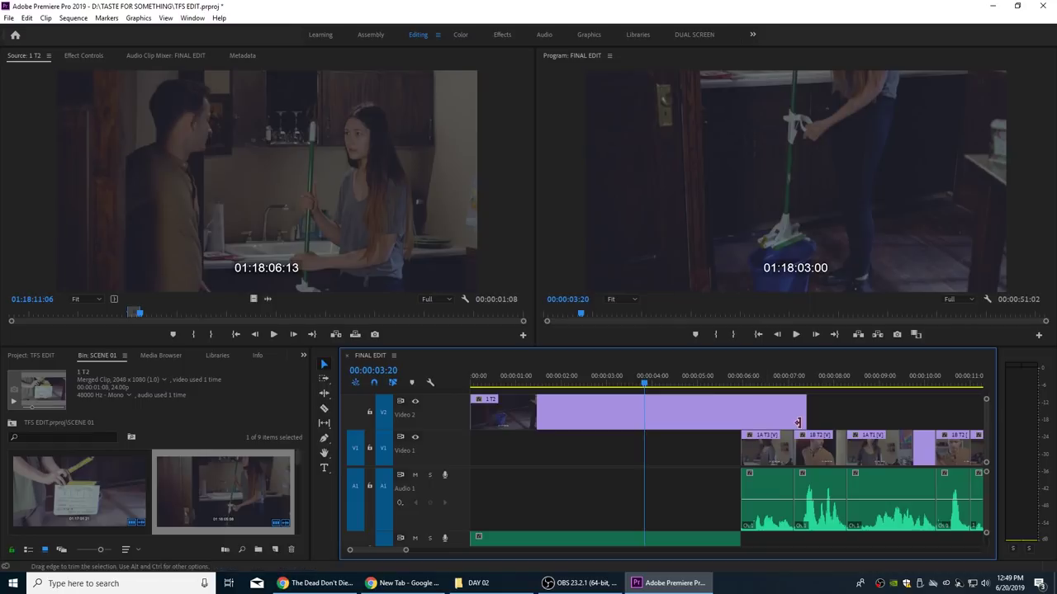
Step: Try shortening the tail of the 1 T2 clip on V2, play it, then undo the trim
left_click_drag(800, 420, 711, 421)
key("space")
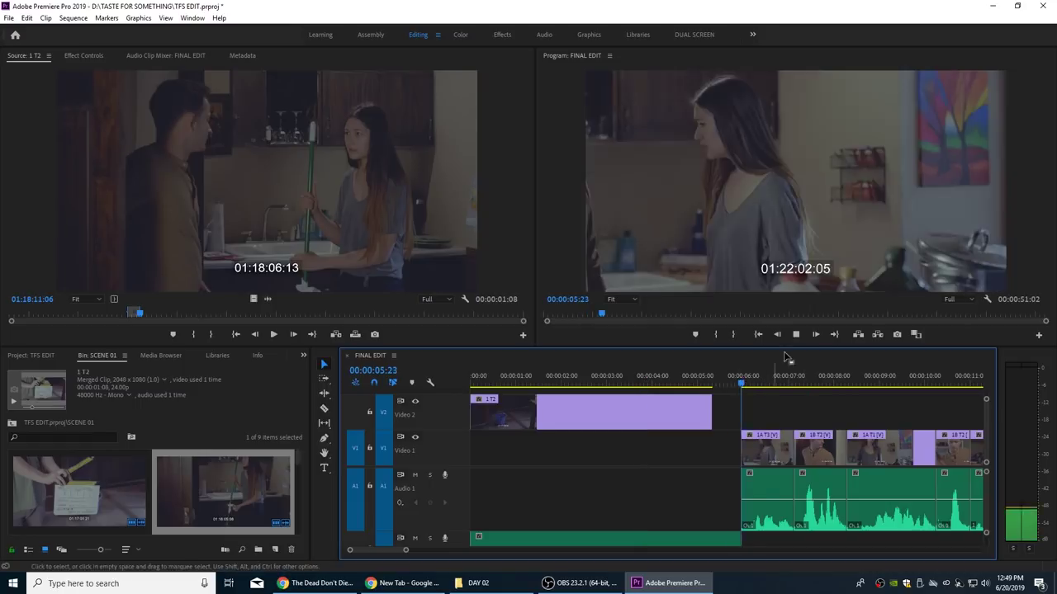
key("space")
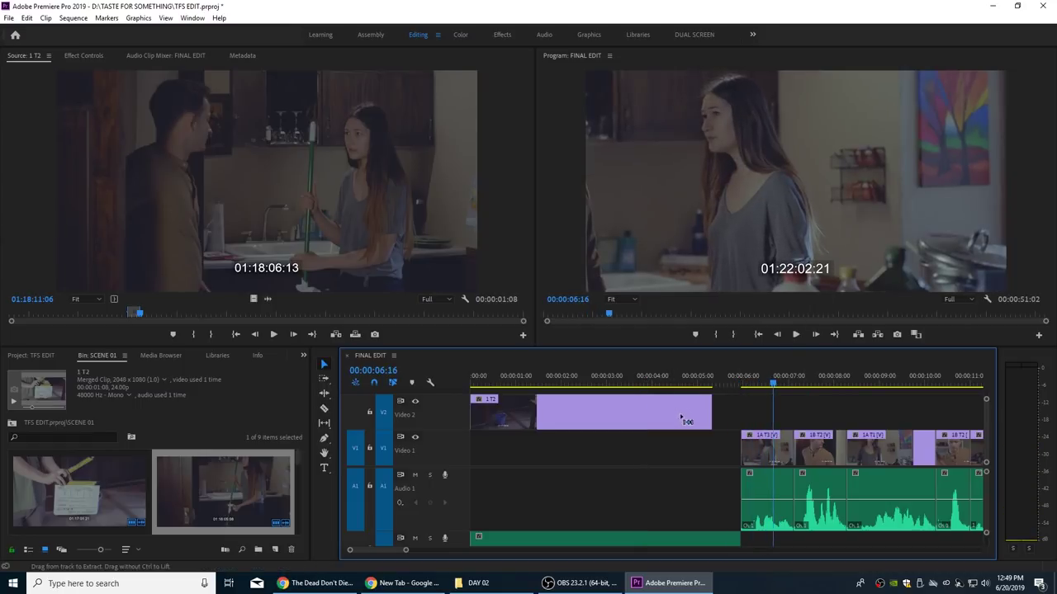
key("ctrl+z")
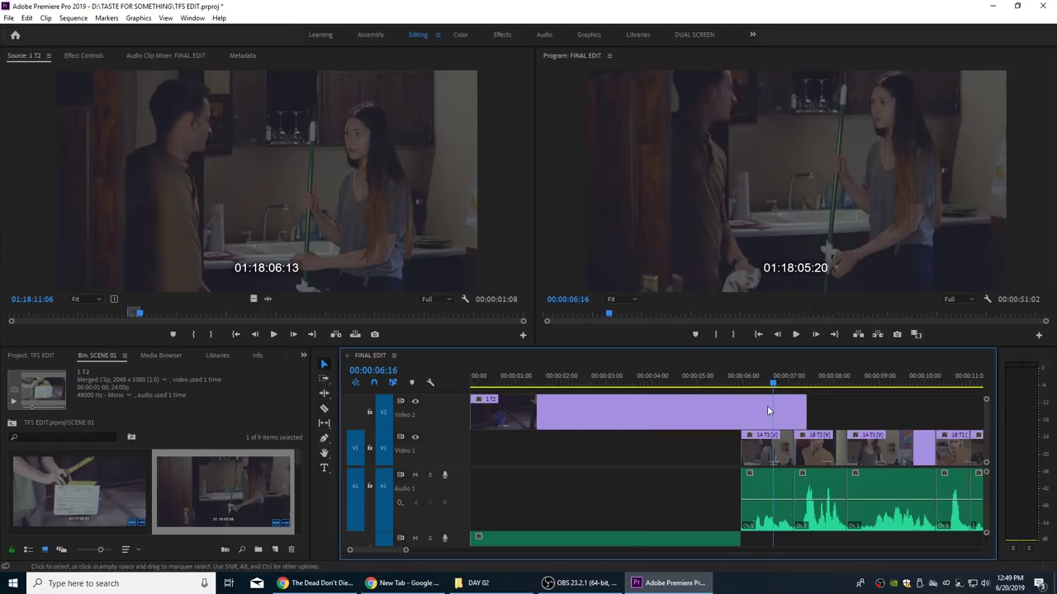
Step: Review the 1 T2 ending from about 00:00:03:15 to 00:00:07:03, including in a maximized Program monitor
left_click(709, 378)
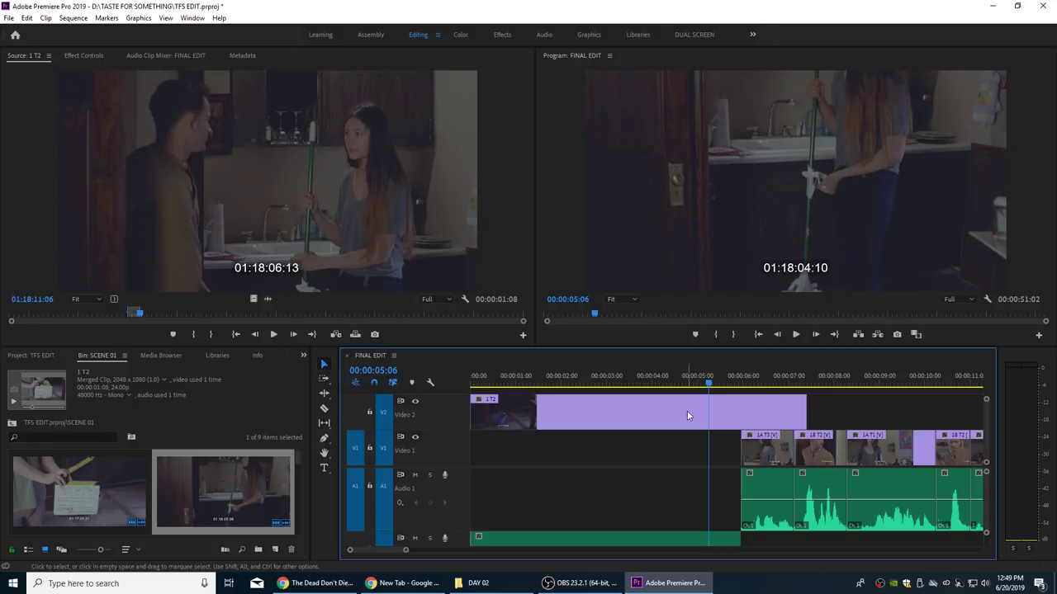
left_click_drag(685, 378, 635, 509)
key("space")
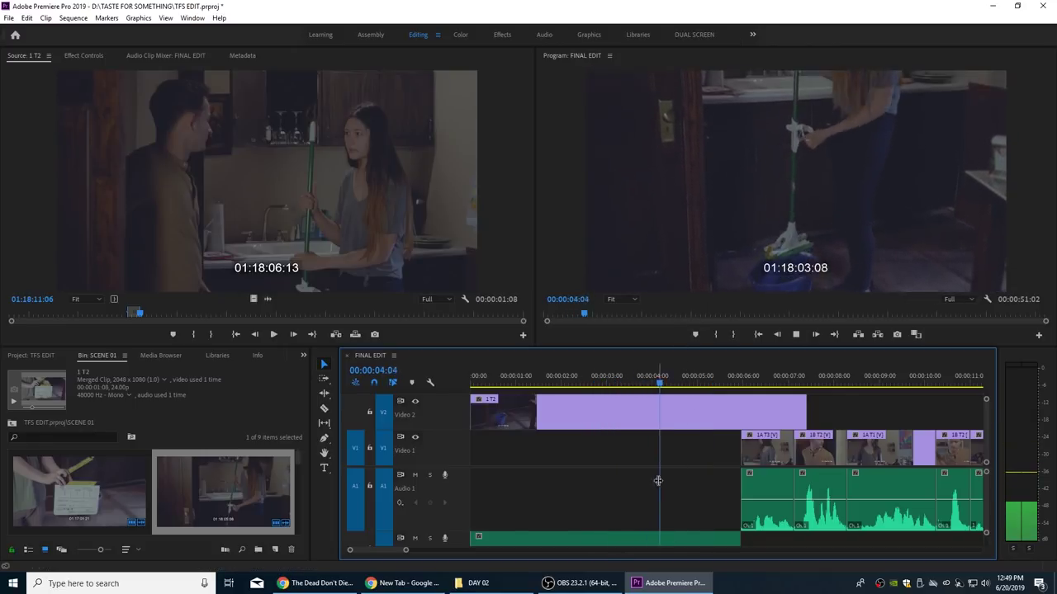
key("space")
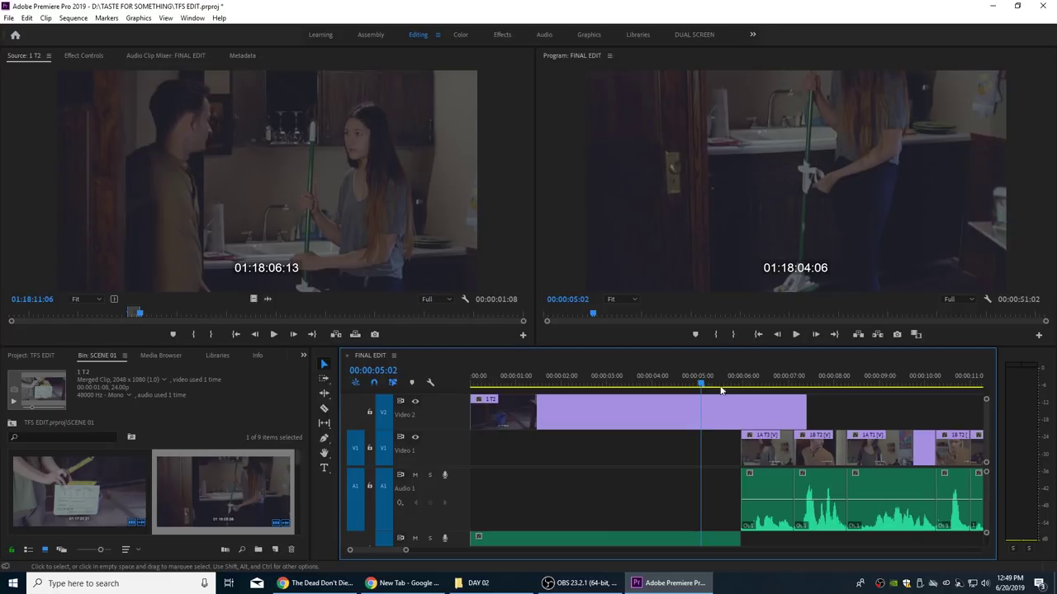
key("space")
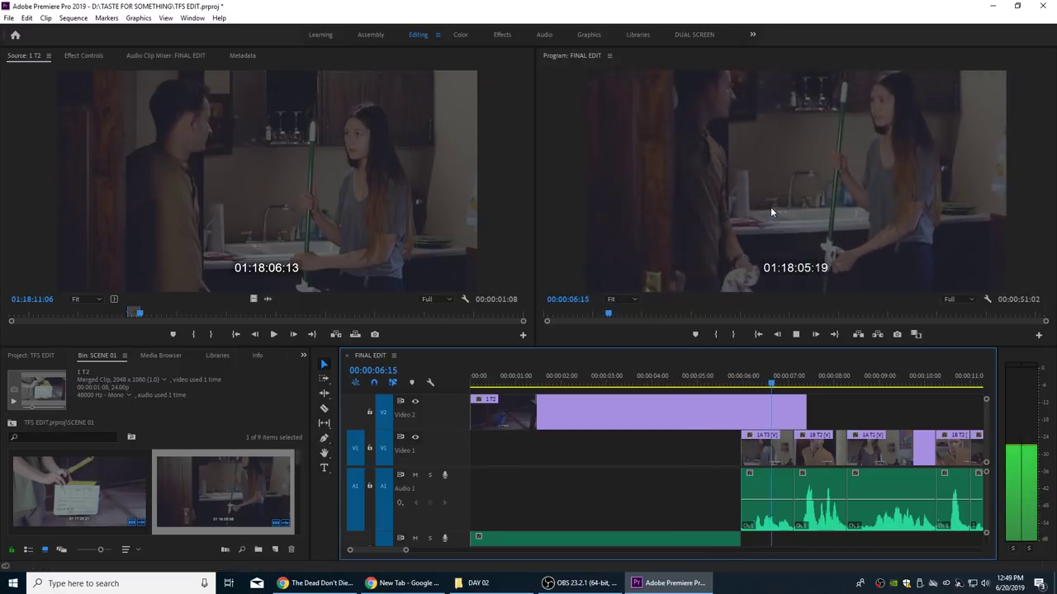
key("space")
key("grave")
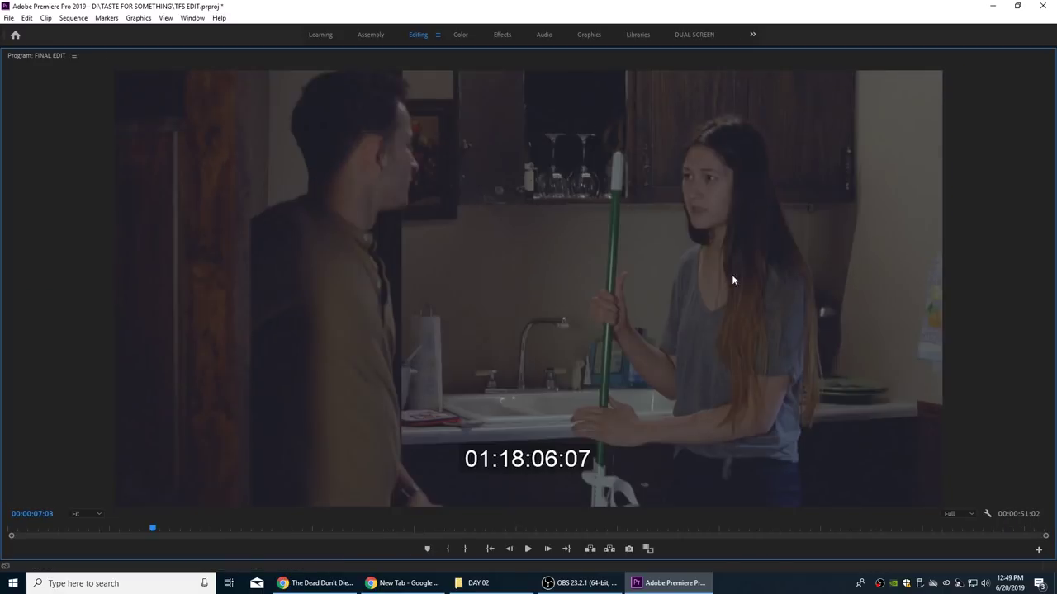
key("j")
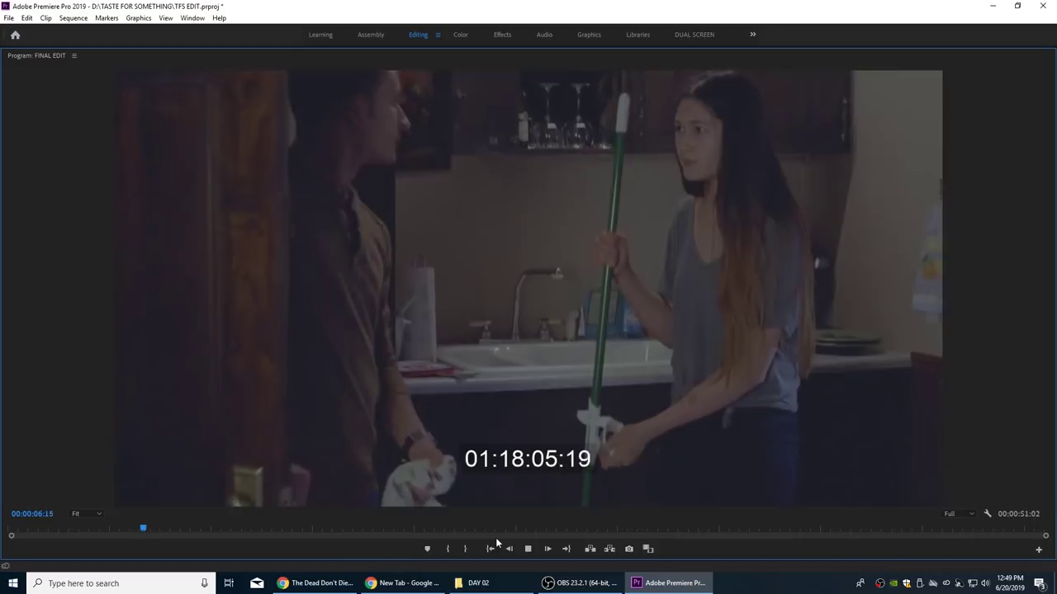
key("l")
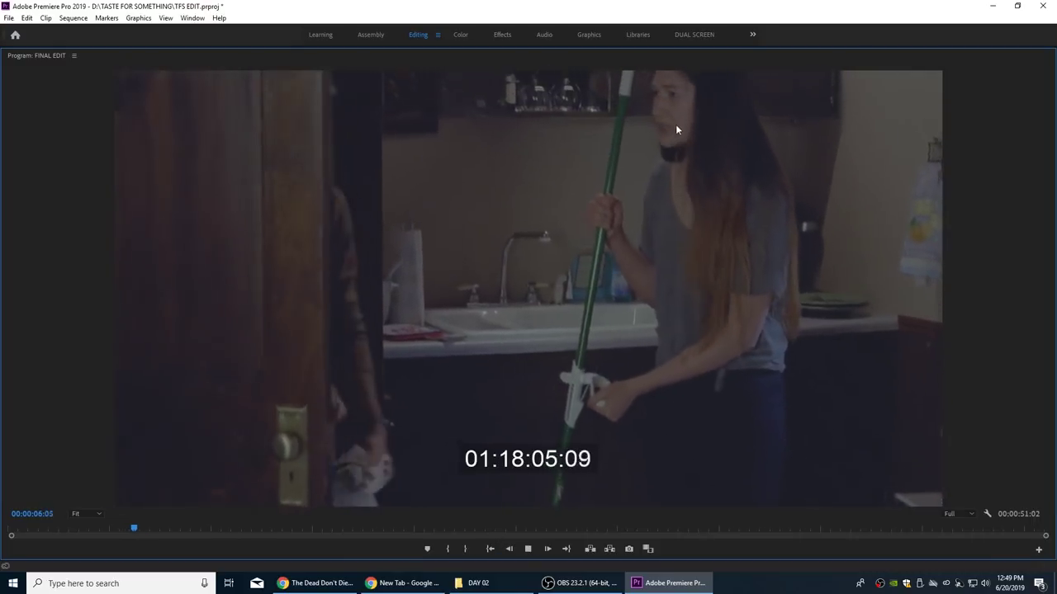
key("space")
key("grave")
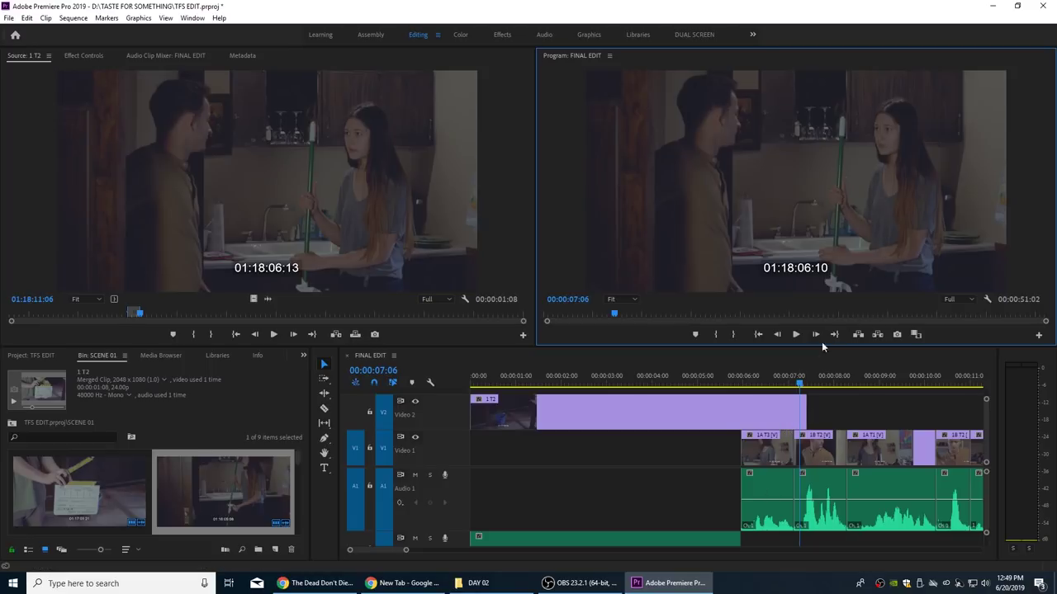
Step: Play from 00:00:06:15 and trim a few frames off the 1 T2 clip's end
left_click(772, 385)
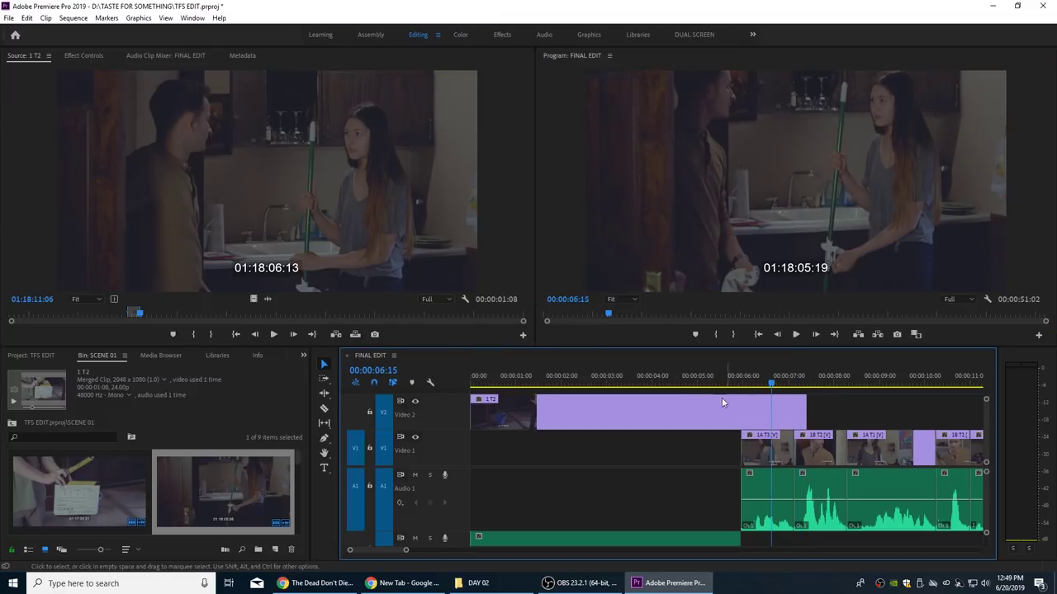
key("space")
key("space")
left_click_drag(811, 406, 793, 405)
left_click(743, 381)
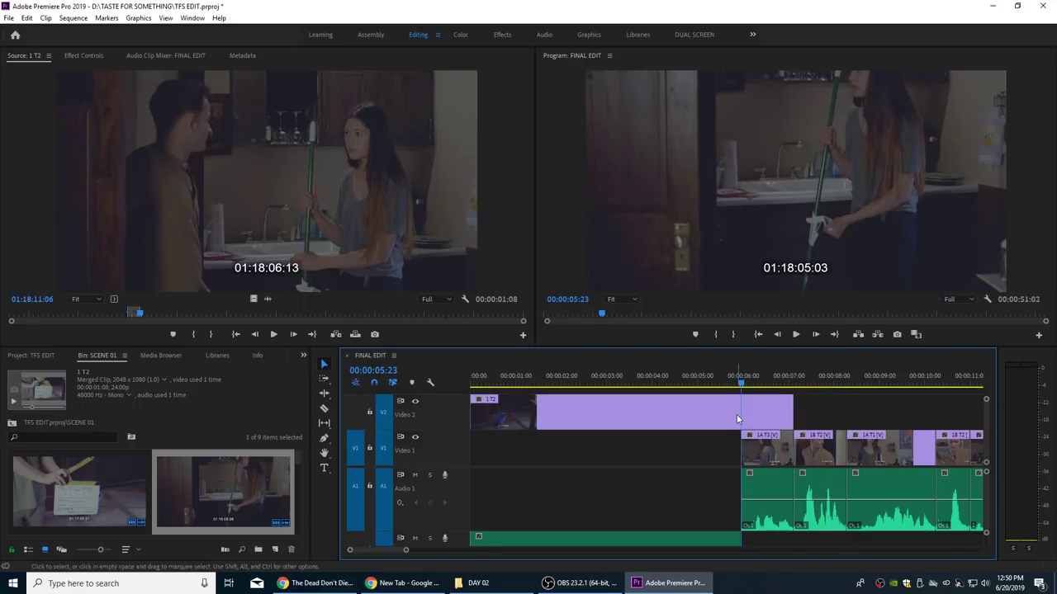
Step: Move the 1 T2 video from Video 2 to Video 1 and its audio up to Audio 1
key("minus")
left_click(561, 411)
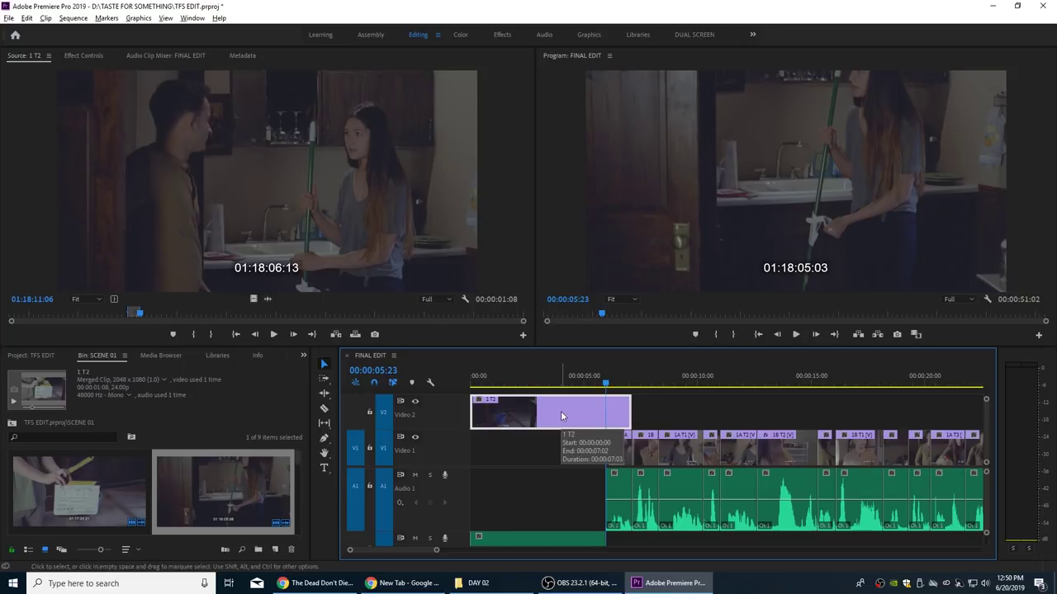
key("alt+Down")
left_click(542, 541)
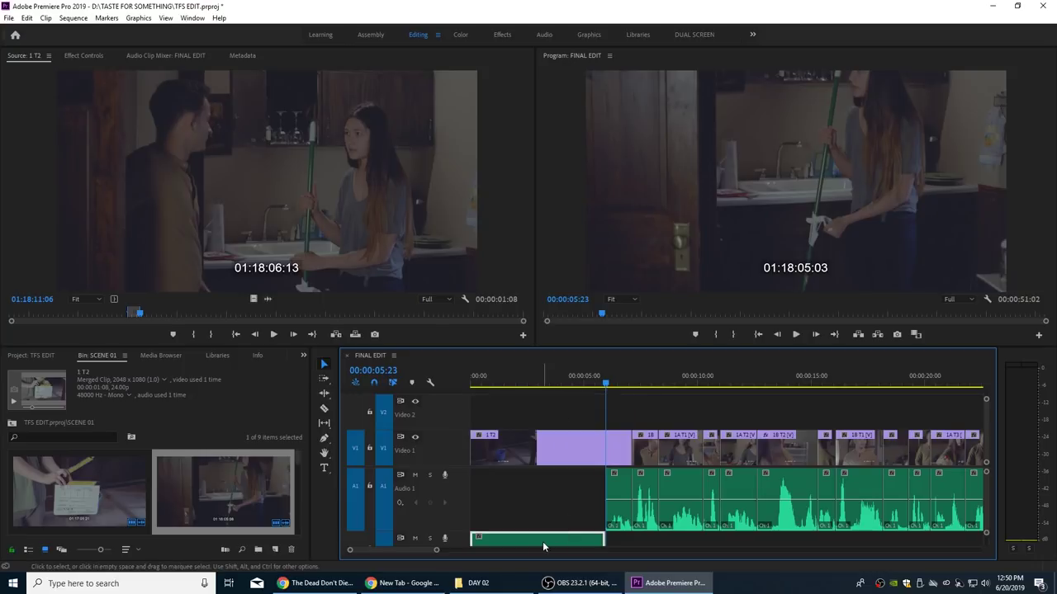
key("alt+Up")
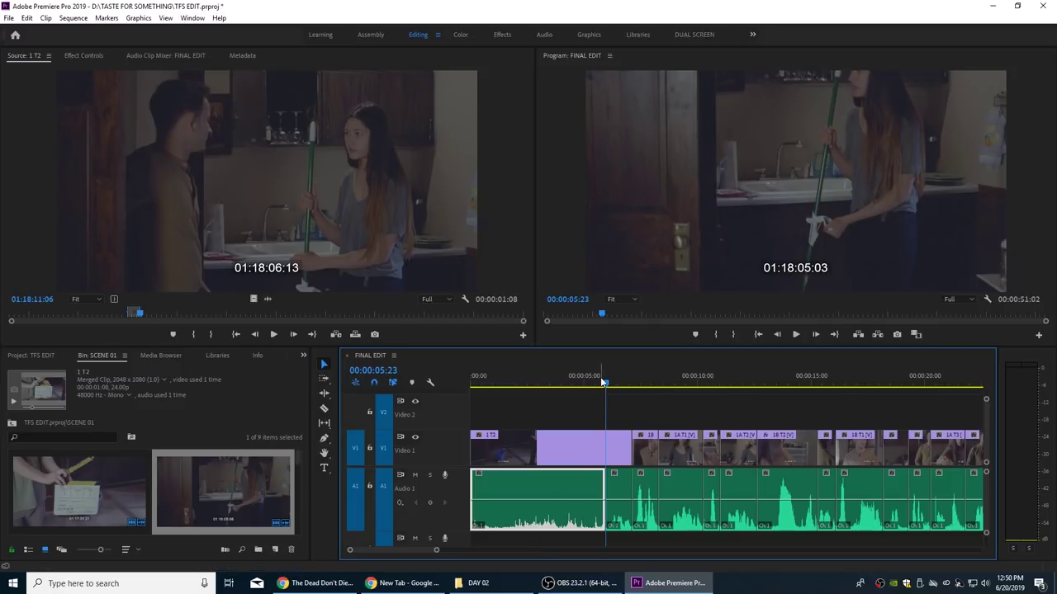
Step: Play back the new edit, replaying the cut from 00:00:06:23
key("=")
key("space")
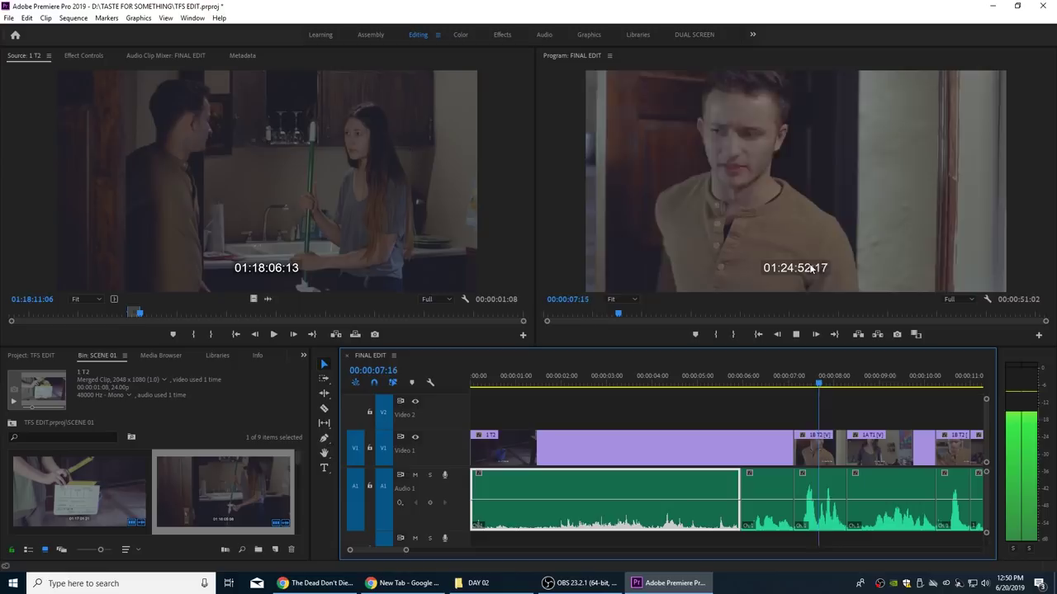
key("space")
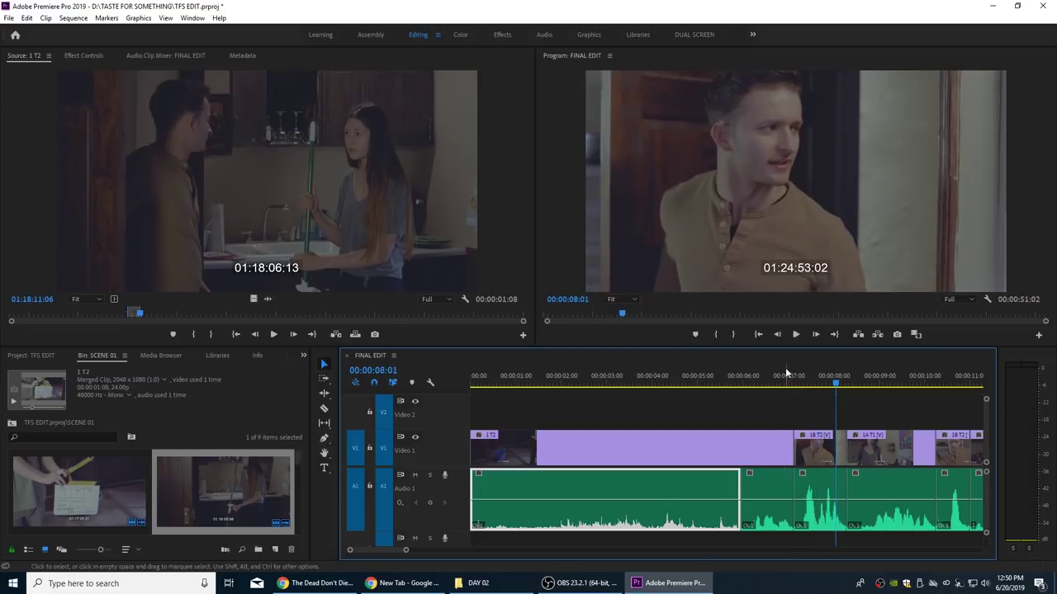
left_click(785, 373)
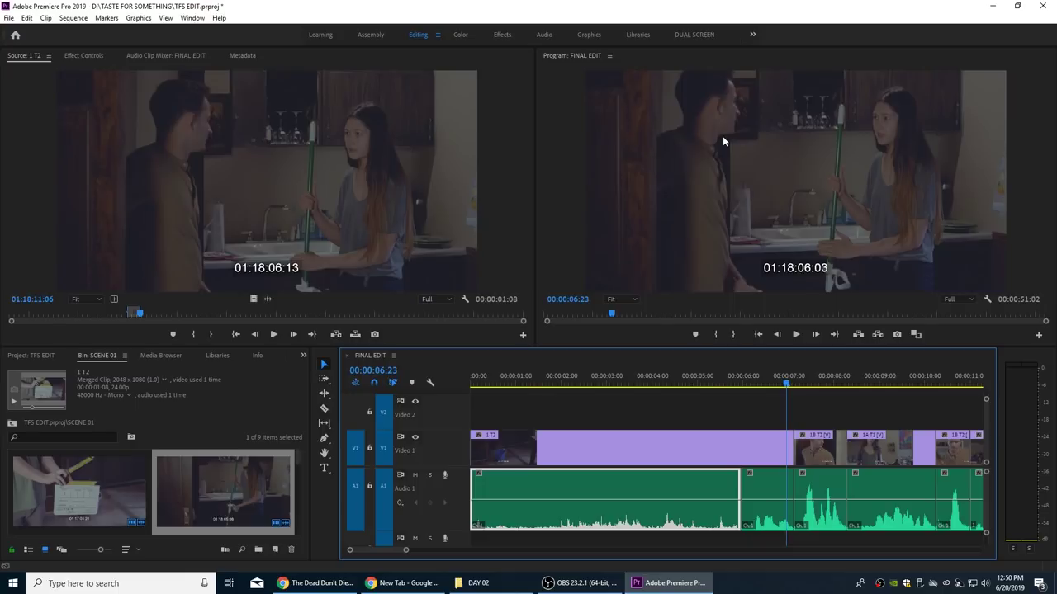
key("space")
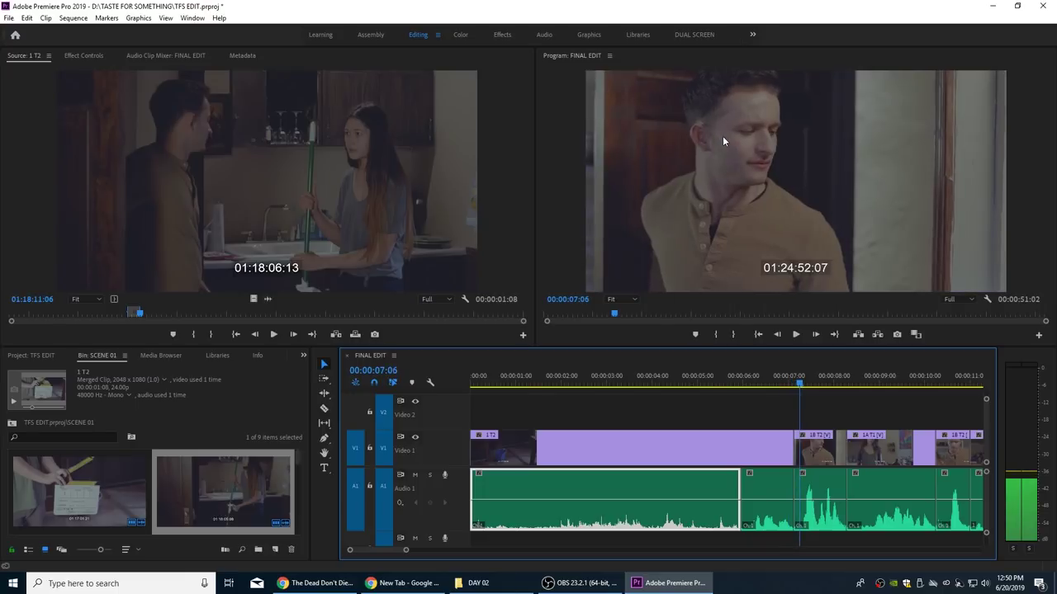
key("=")
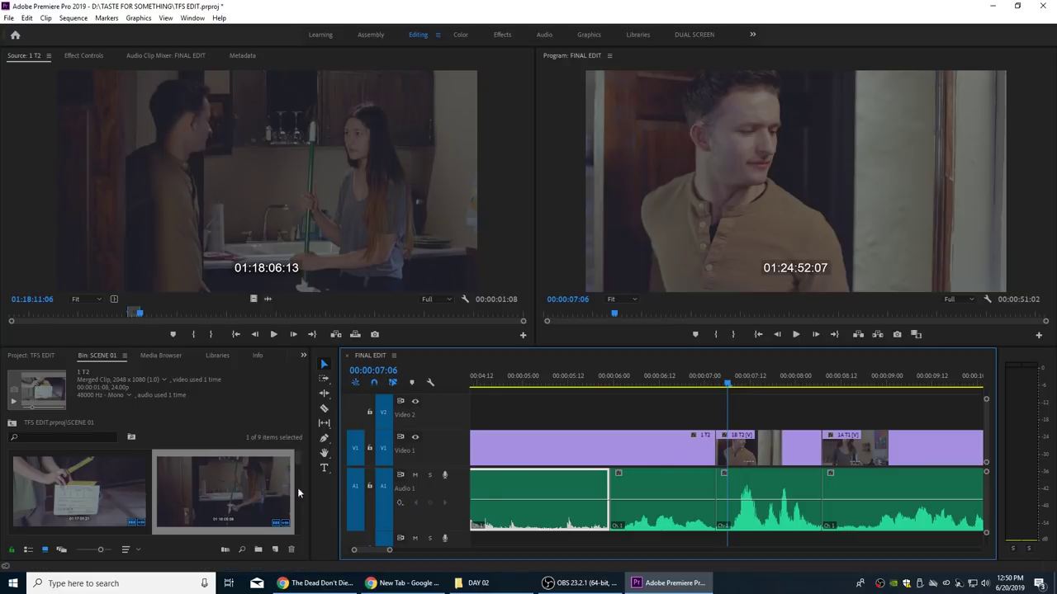
Step: Lock Audio 1, try rolling the 1 T2 / 1B T2 cut earlier, undo it, and replay the edit
left_click(370, 486)
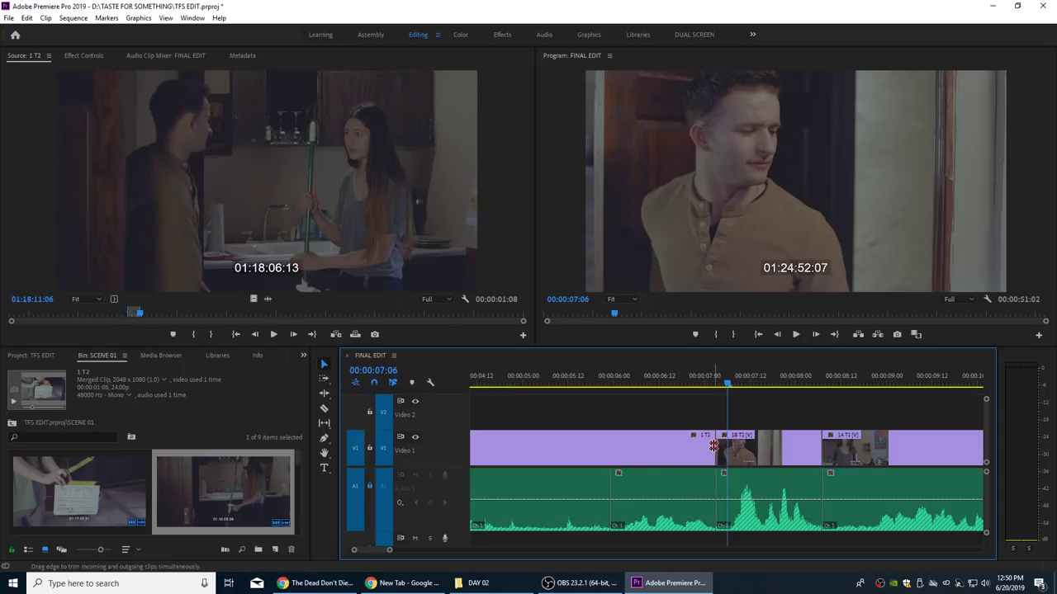
left_click_drag(714, 446, 653, 448)
key("ctrl+z")
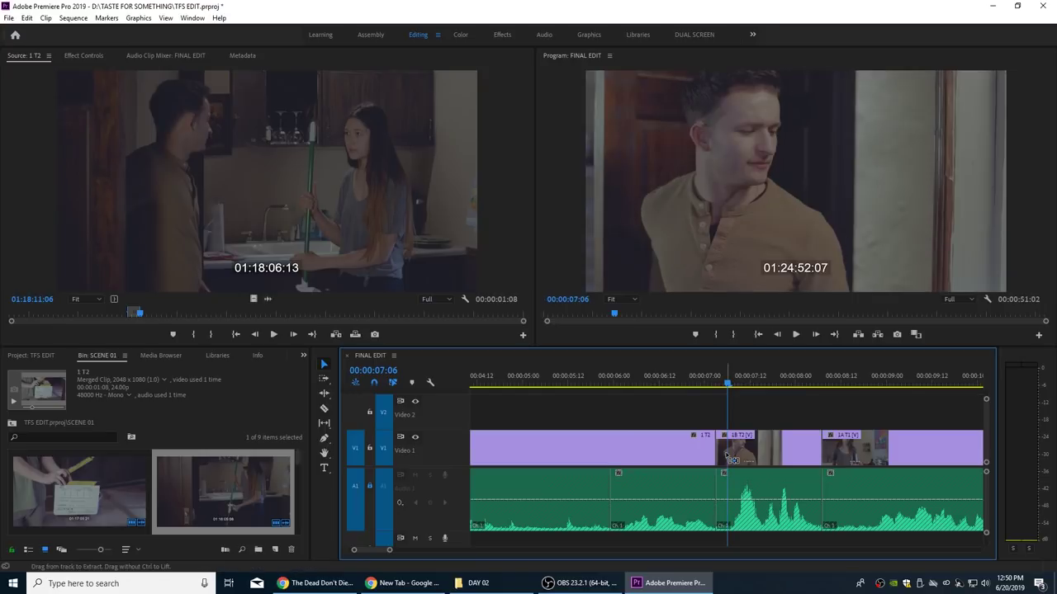
left_click(701, 380)
key("space")
key("space")
key("minus")
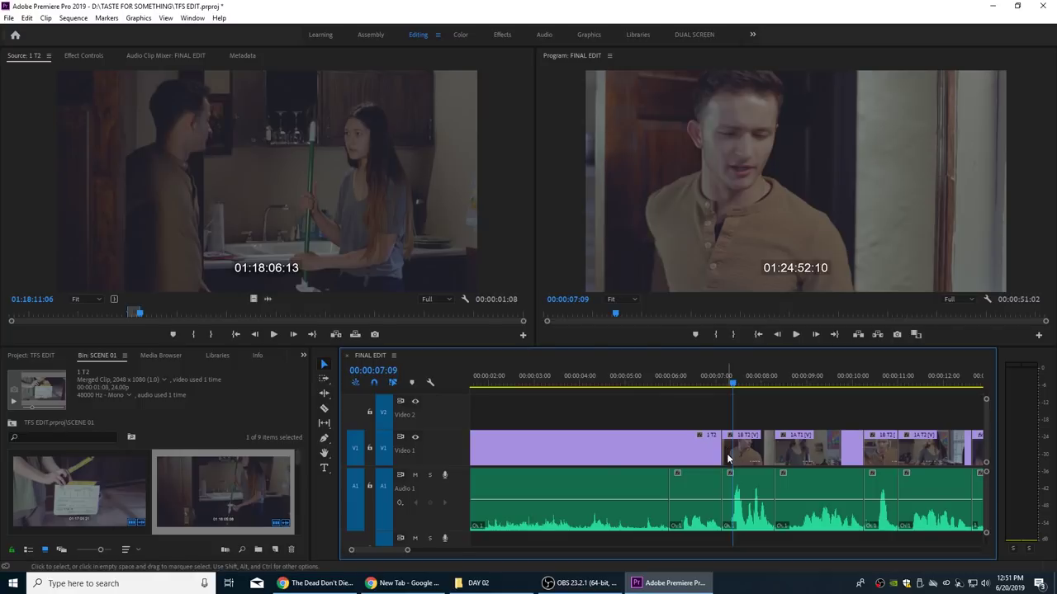
key("equal")
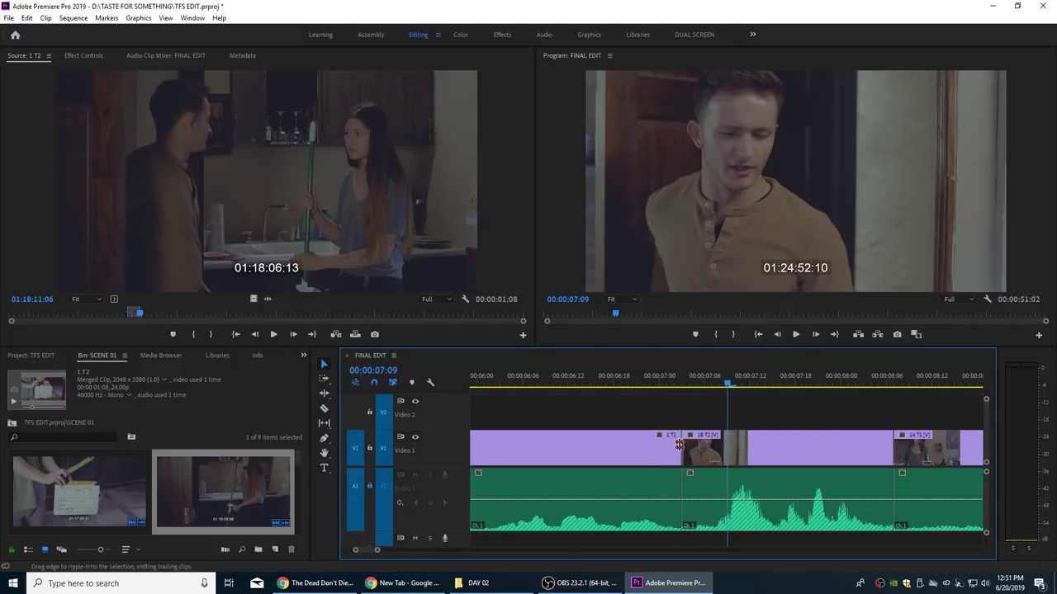
Step: Roll the 1 T2 / 1B T2 cut a few frames later and play across it from about 06:19
left_click_drag(683, 446, 707, 446)
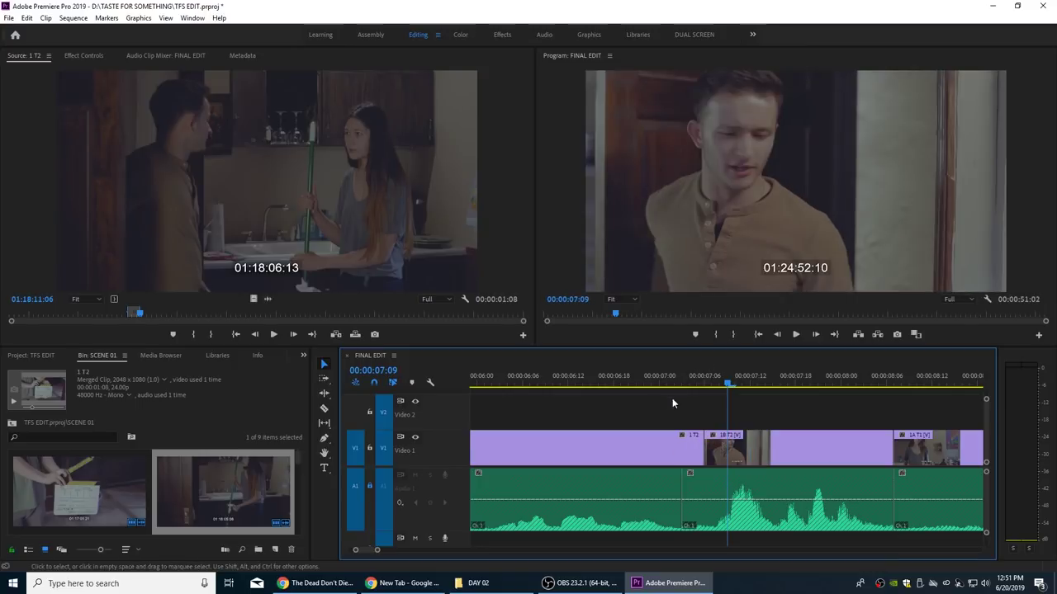
left_click(621, 384)
key("space")
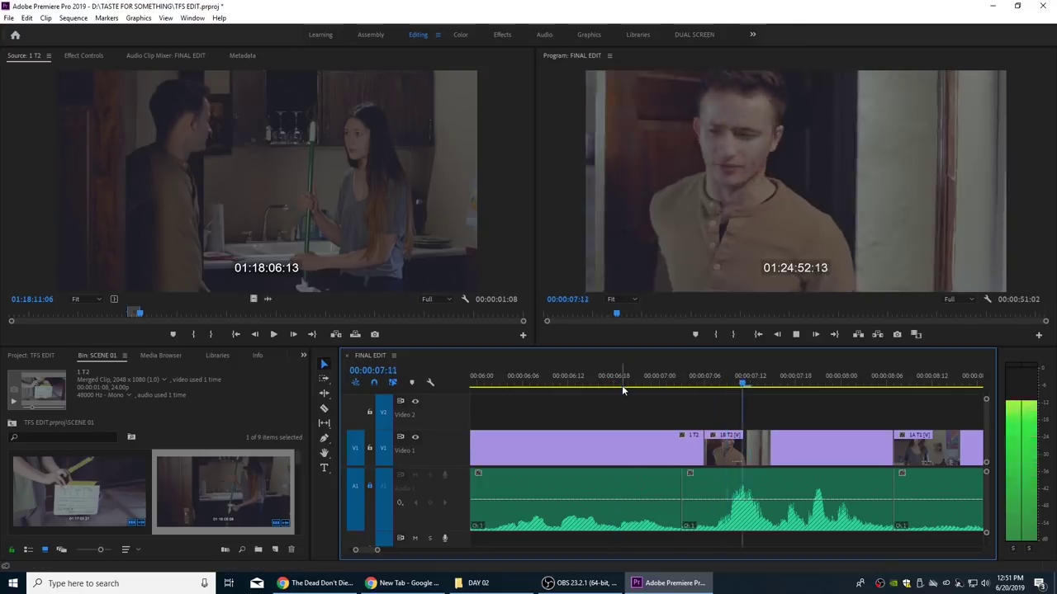
key("space")
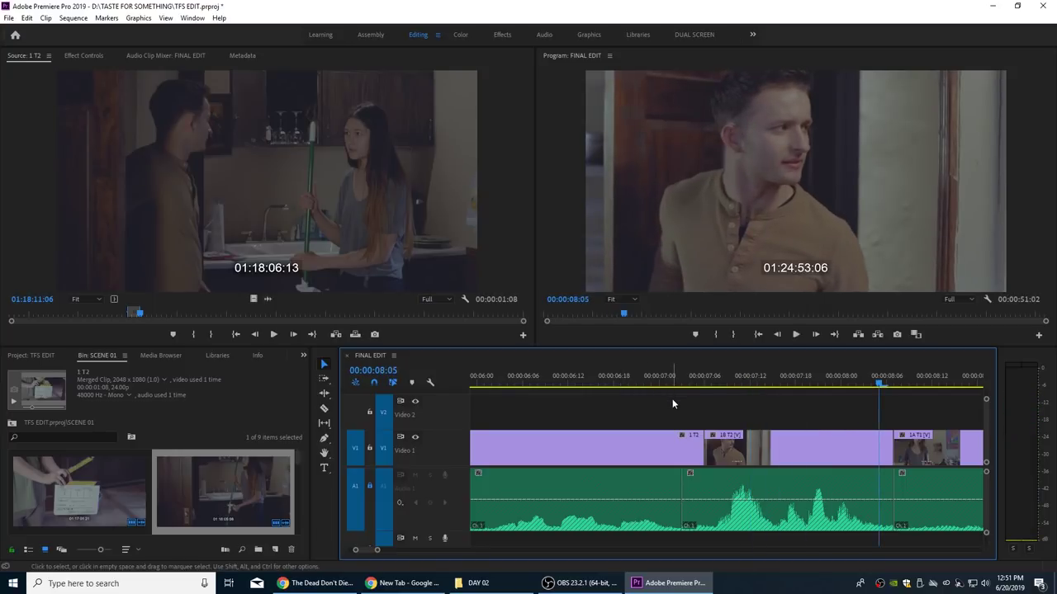
key("minus")
key("space")
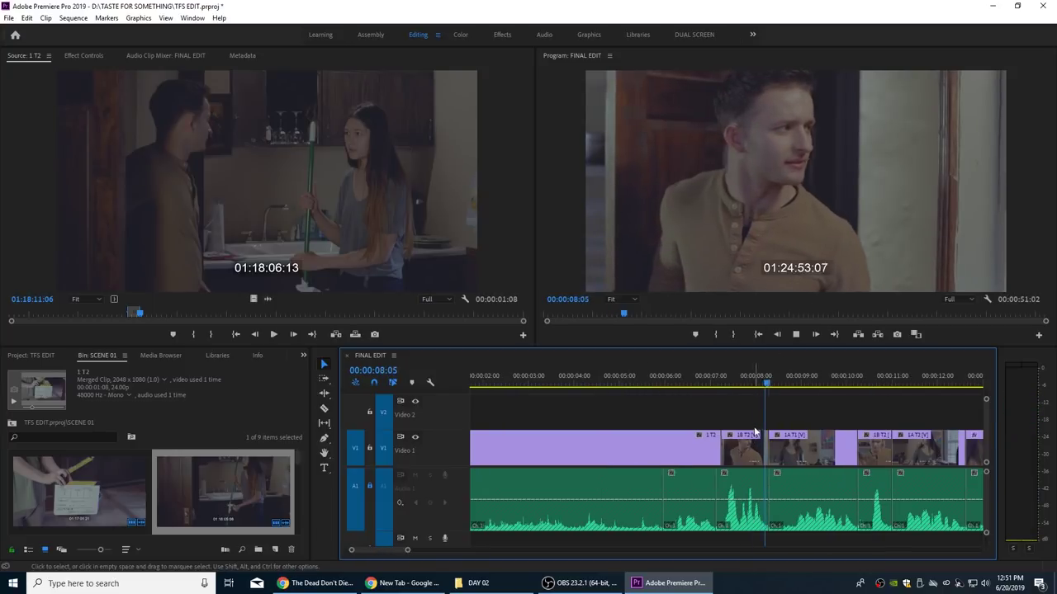
key("space")
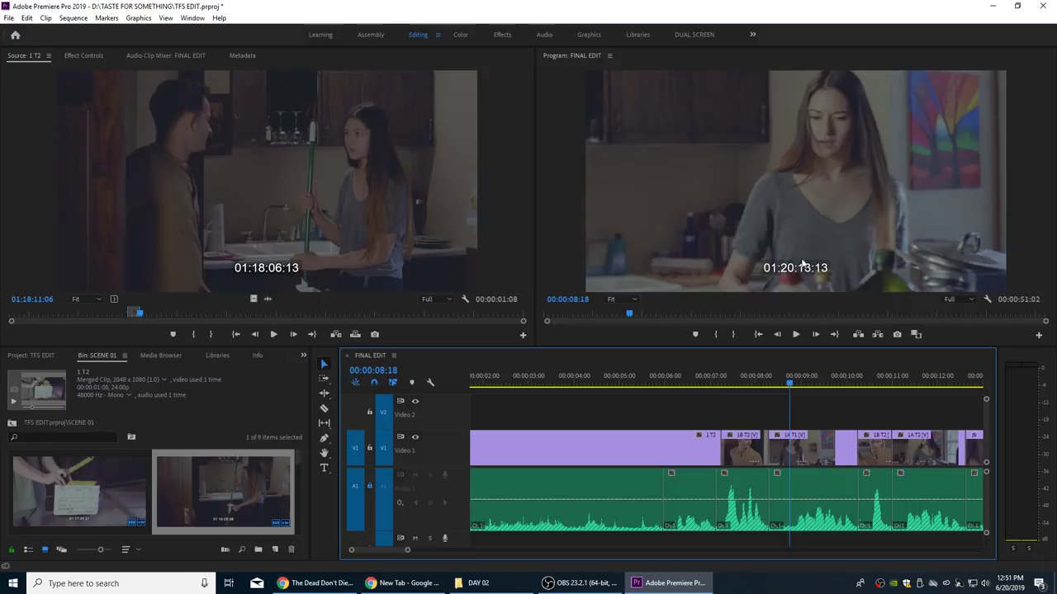
key("space")
key("space")
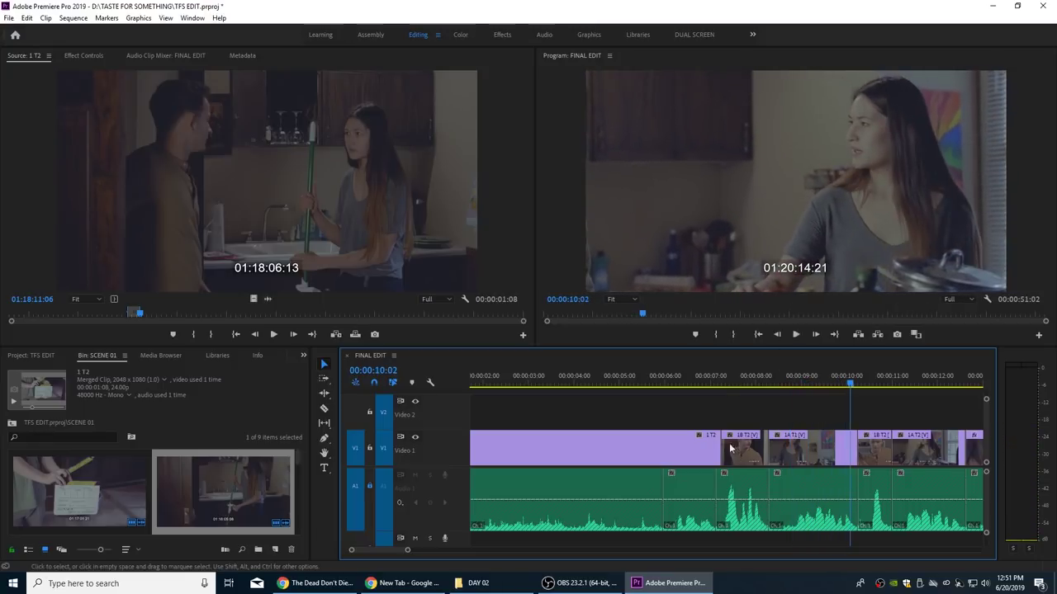
Step: Open 1 T3 from the SCENE 01 bin in the Source Monitor and park the sequence at 00:00:09:19
key("grave")
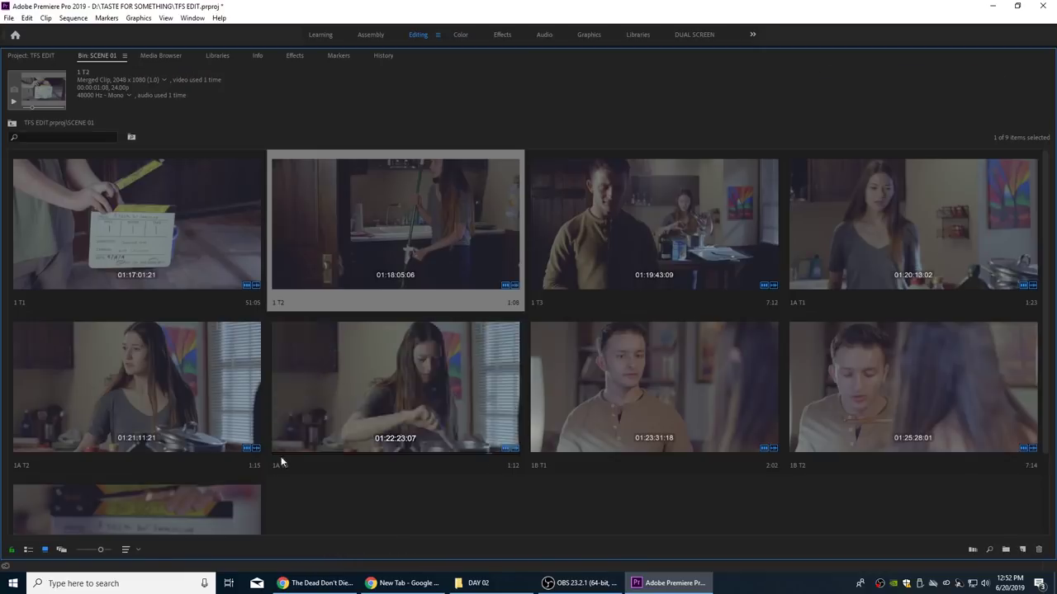
key("grave")
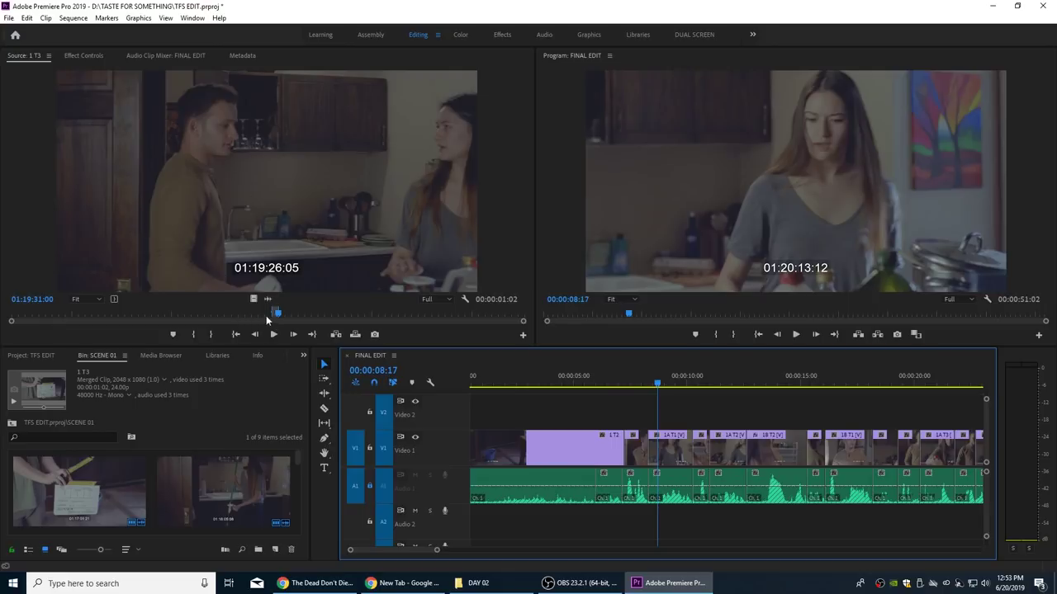
left_click(660, 383)
key("equal")
key("equal")
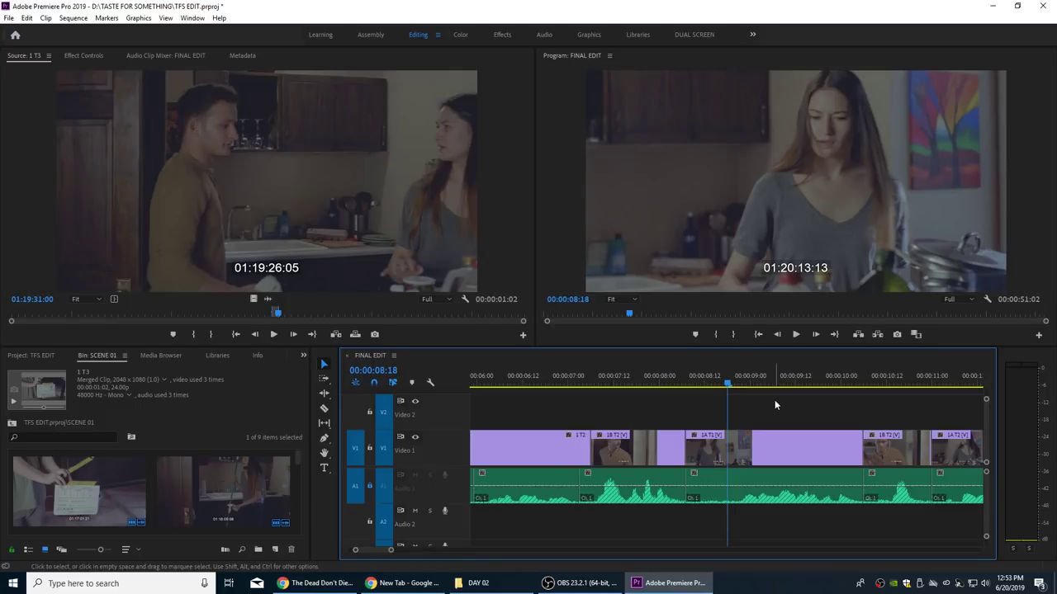
key("space")
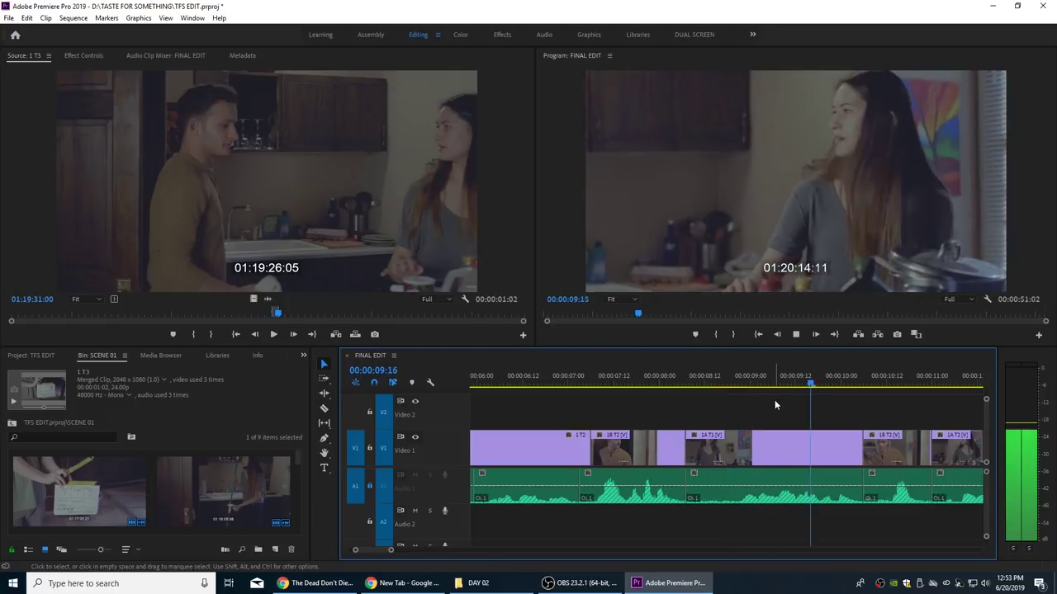
key("Left")
key("Right")
key("Right")
key("Right")
key("Left")
key("Left")
key("Left")
key("Left")
key("Right")
key("Right")
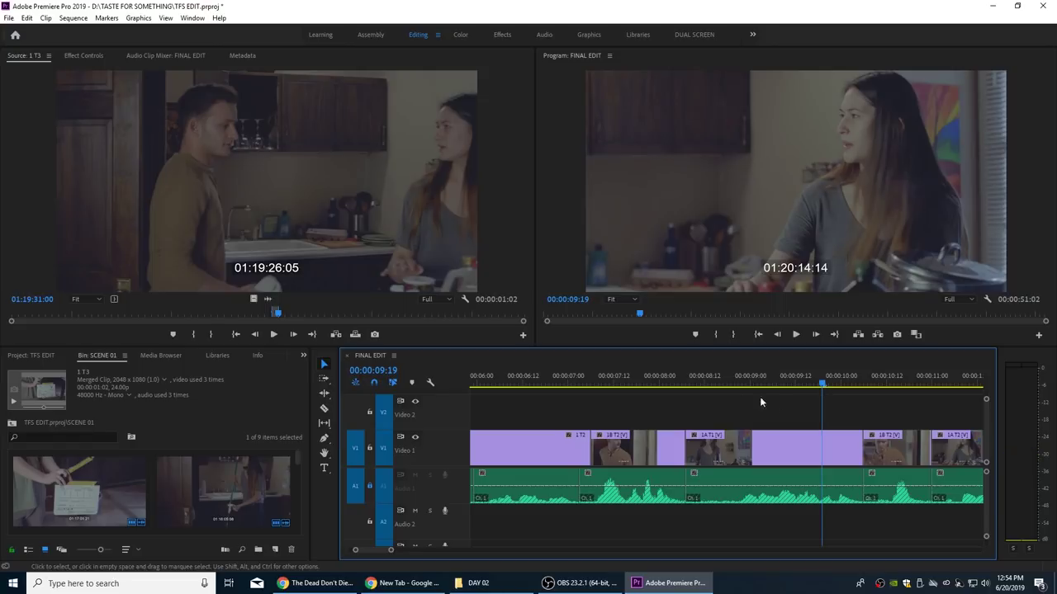
left_click(335, 280)
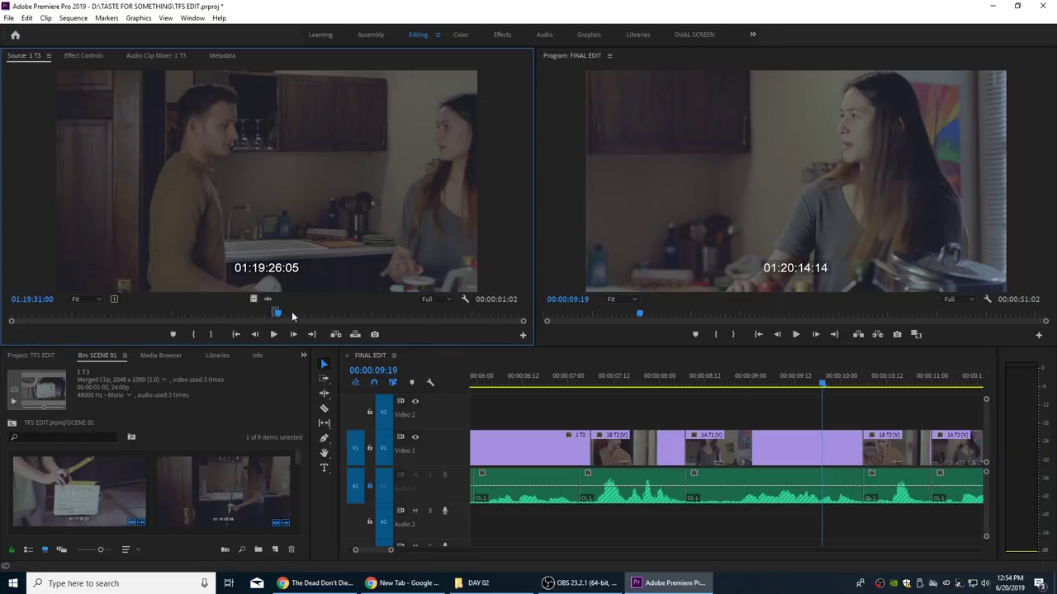
Step: Find 01:19:25:21 in the 1 T3 source clip and mark it as the in point
key("j")
key("l")
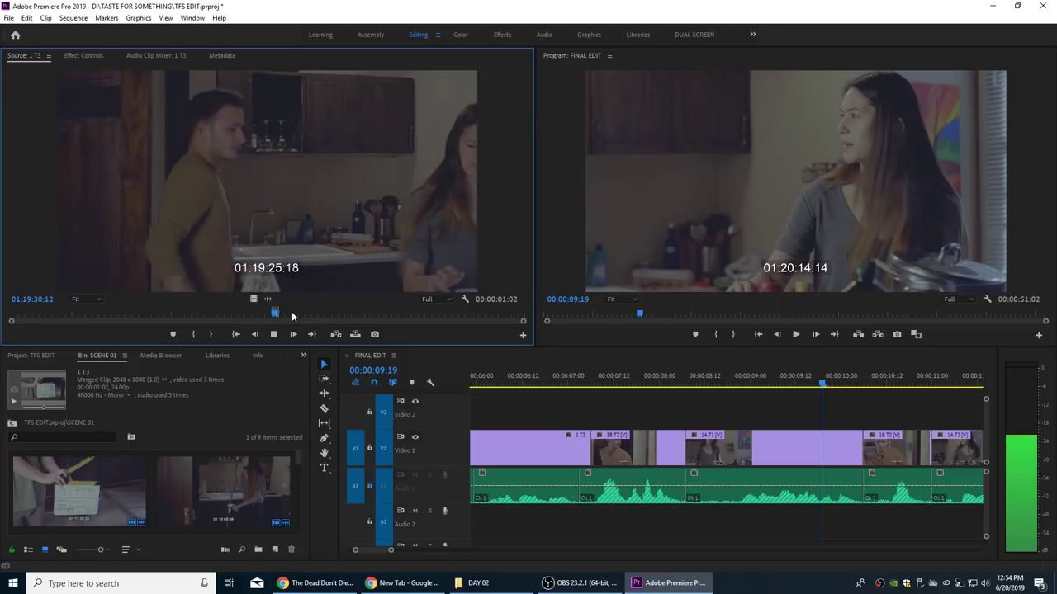
key("j")
key("Left")
key("Left")
key("Right")
key("Right")
key("Right")
key("Right")
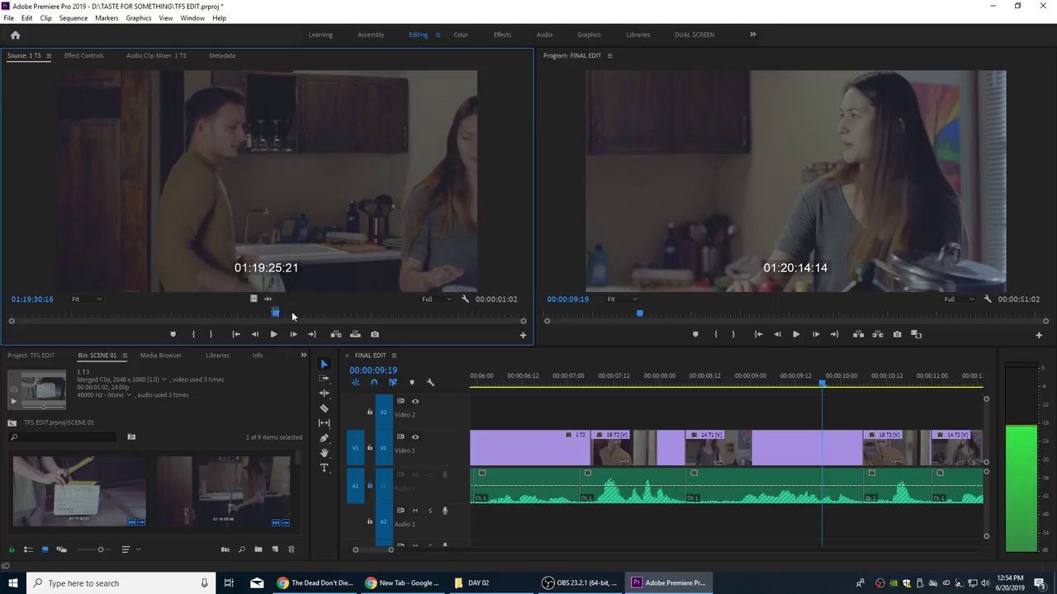
key("Left")
key("Right")
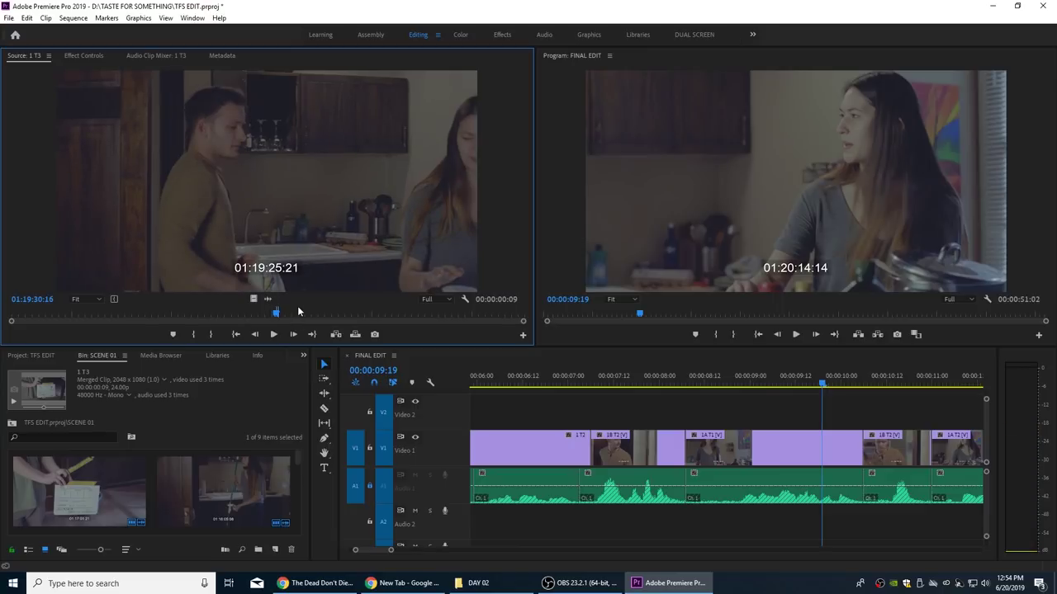
Step: Mark the out at 01:19:27:05 and overwrite 1 T3 onto V2 and A2 at 00:00:09:19
key("space")
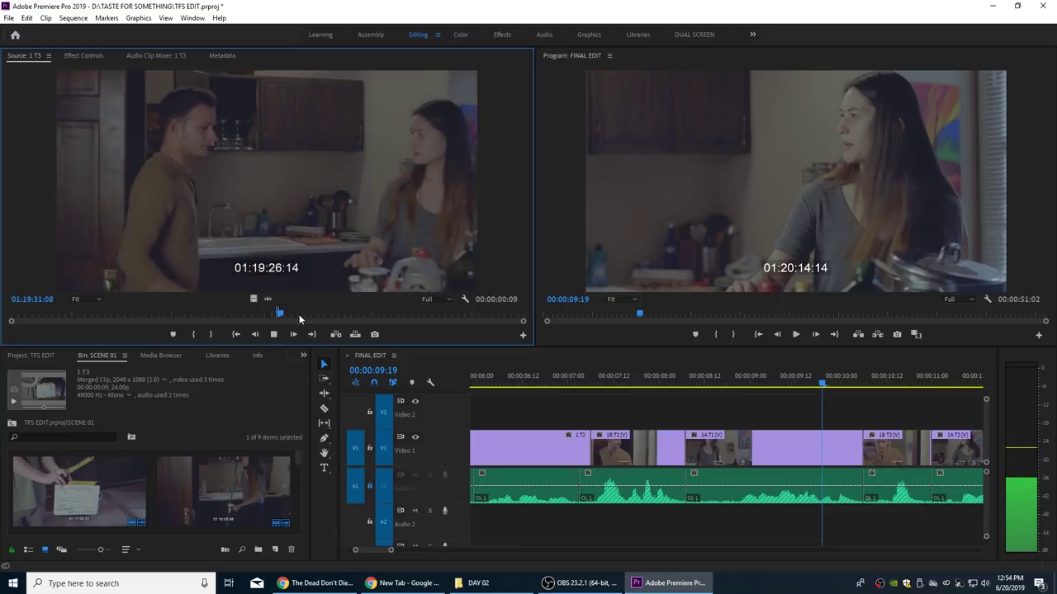
key("space")
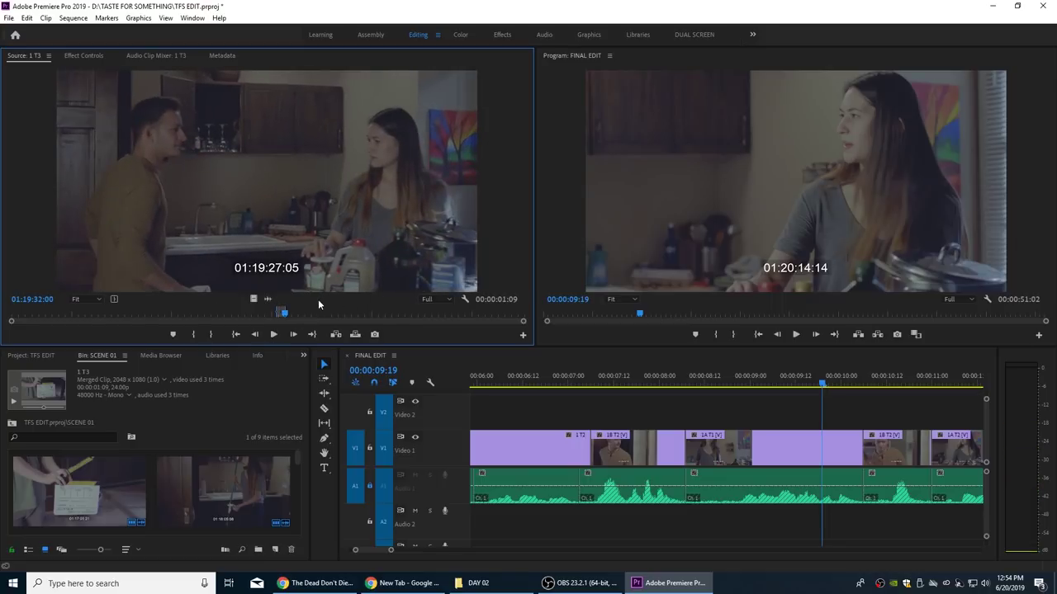
left_click_drag(378, 217, 830, 424)
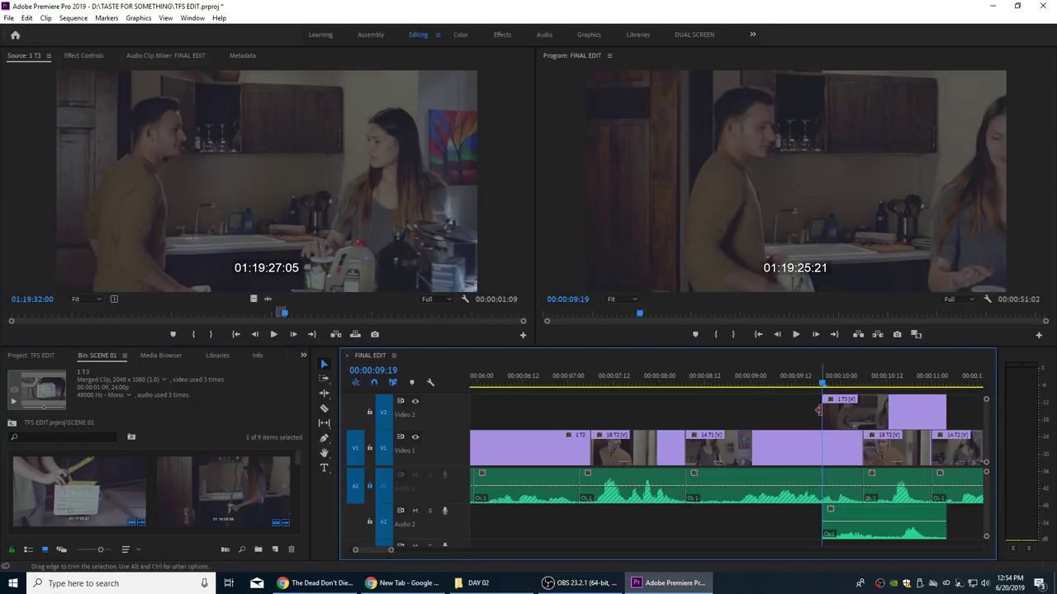
Step: Extend the 1 T3 clip's start earlier, mute Audio 2, and play the section from 08:02
left_click_drag(818, 411, 708, 410)
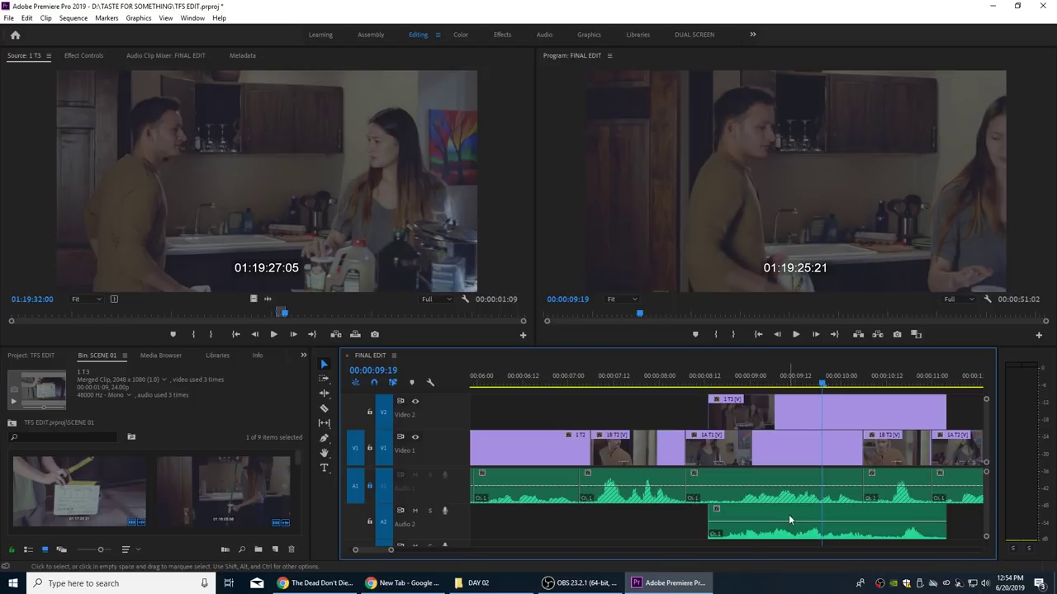
left_click_drag(708, 410, 685, 410)
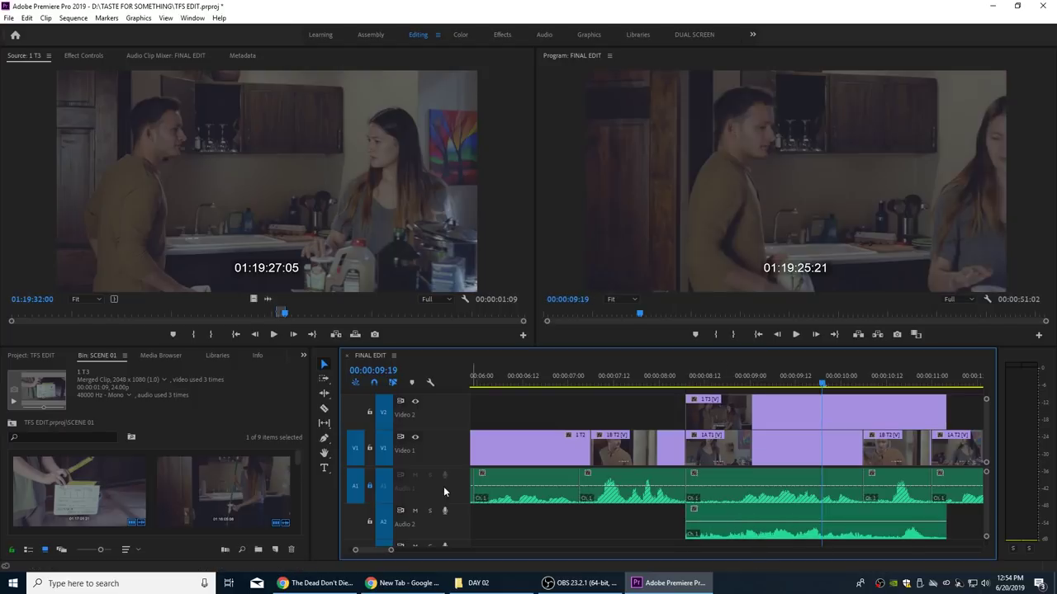
left_click(414, 510)
left_click(667, 379)
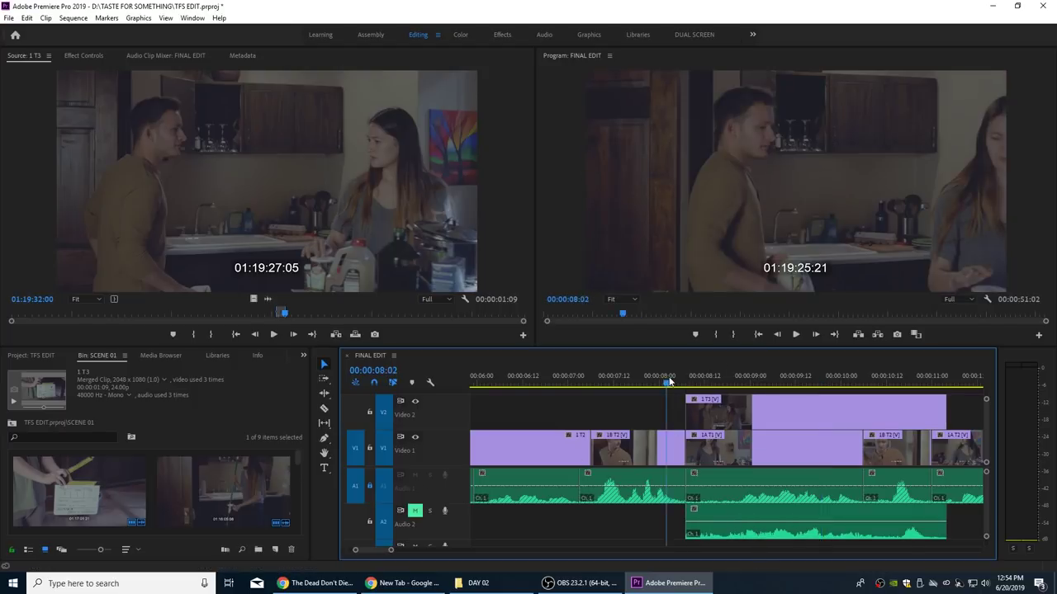
key("space")
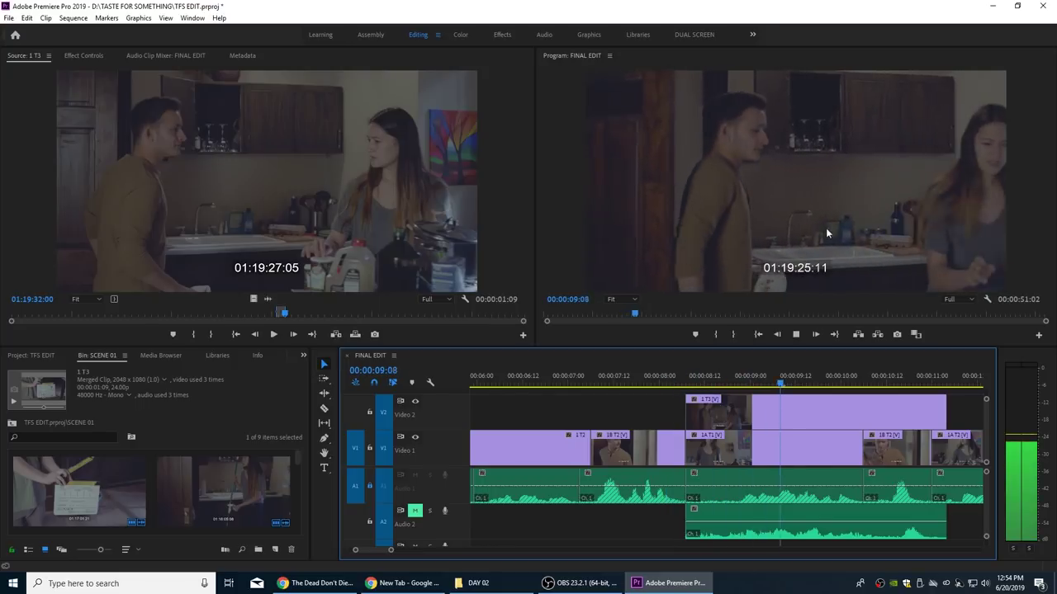
key("space")
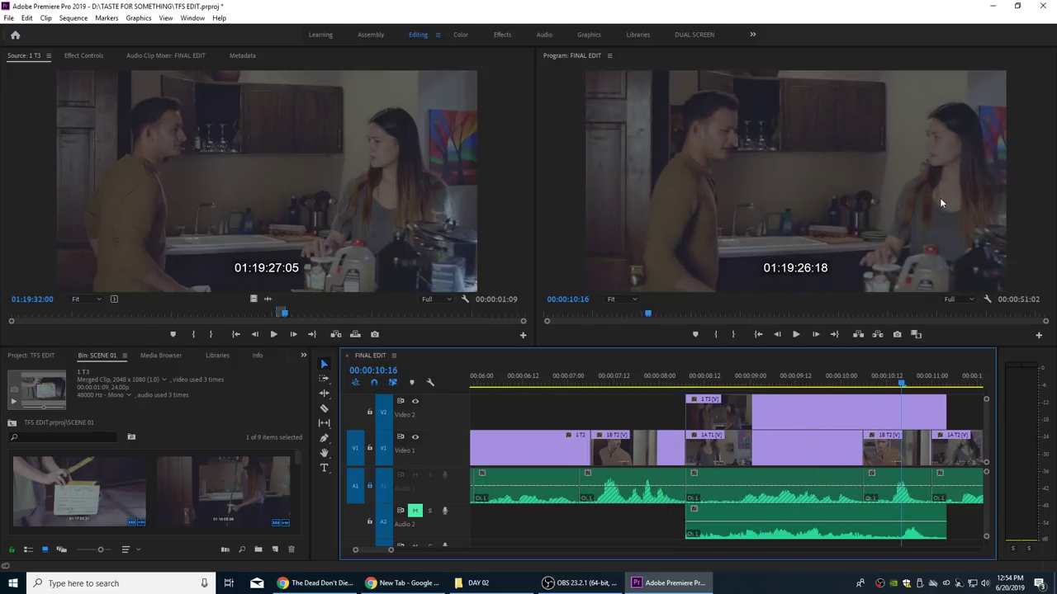
Step: Delete the 1 T3 audio from Audio 2 and review the edit from about 07:23
left_click(751, 516)
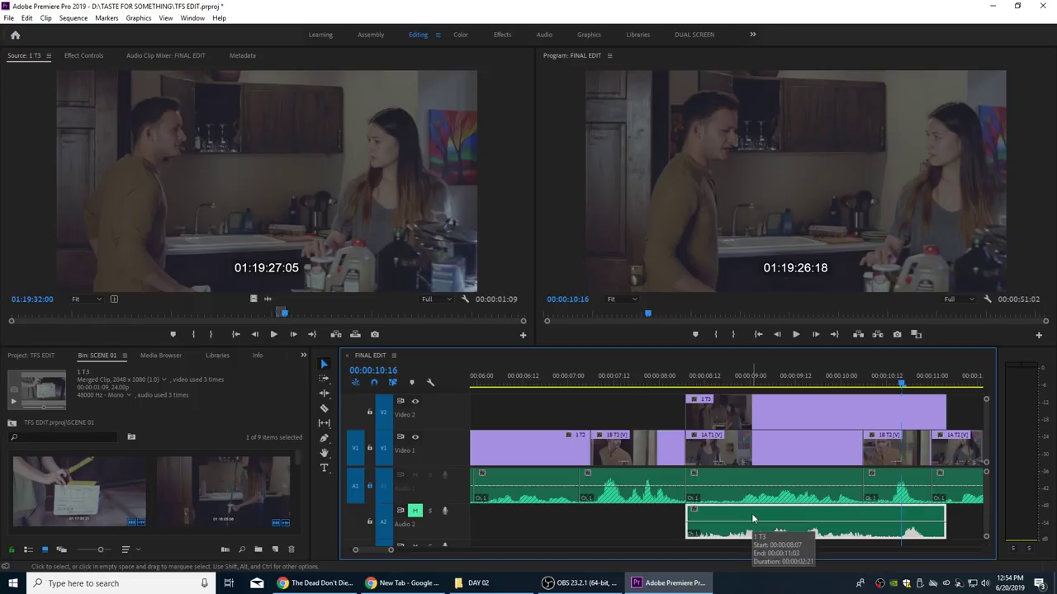
key("Delete")
left_click(670, 376)
key("space")
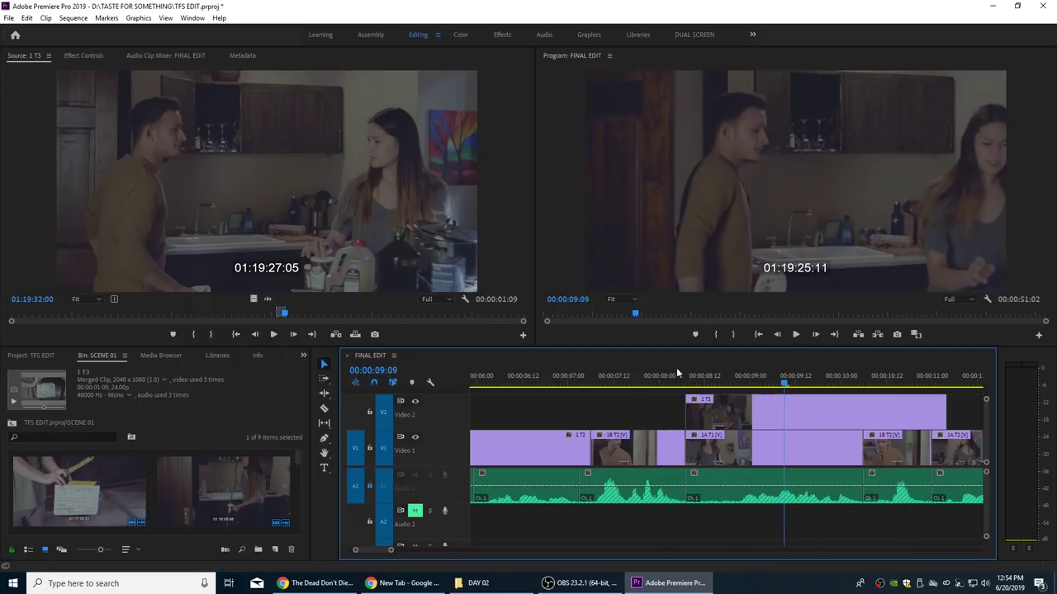
left_click(658, 380)
key("space")
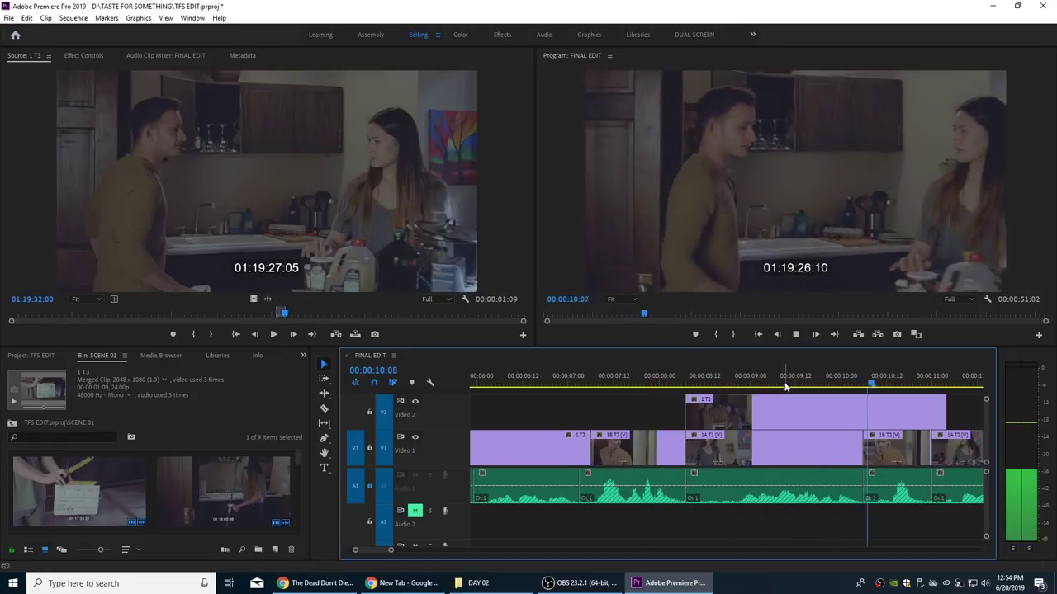
key("space")
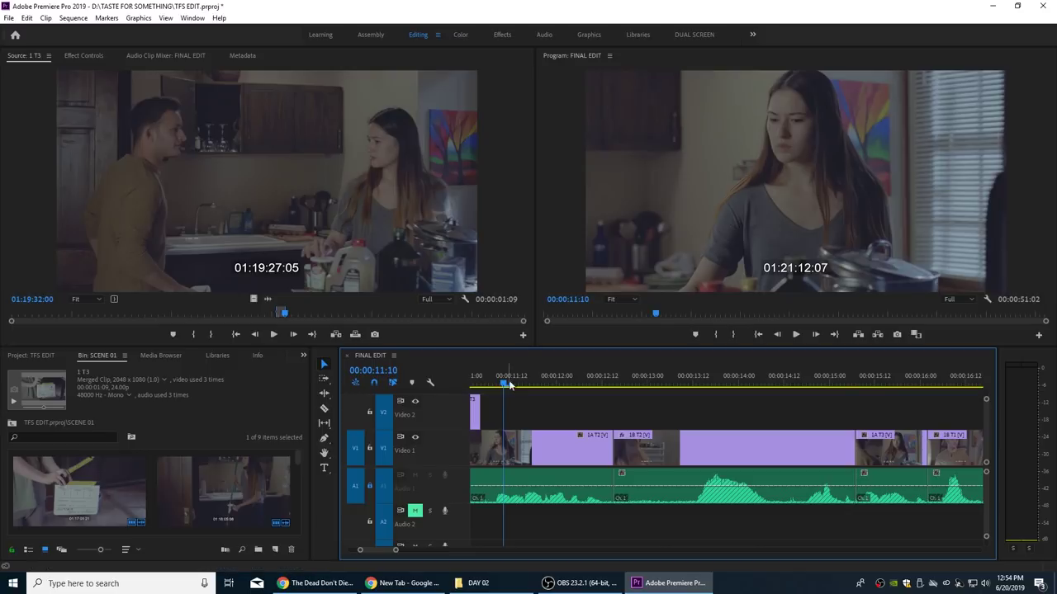
key("minus")
Step: Lock Video 2, unlock Audio 1, and shift the V1/A1 clips from 1B T2 onward later with Track Select Forward
left_click_drag(589, 383, 576, 382)
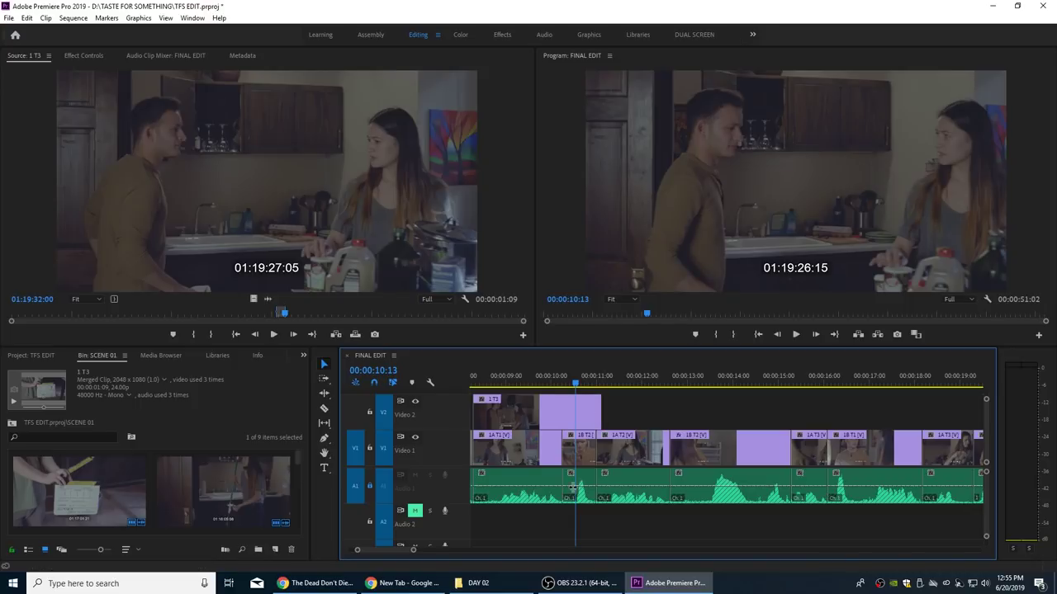
left_click(369, 412)
key("a")
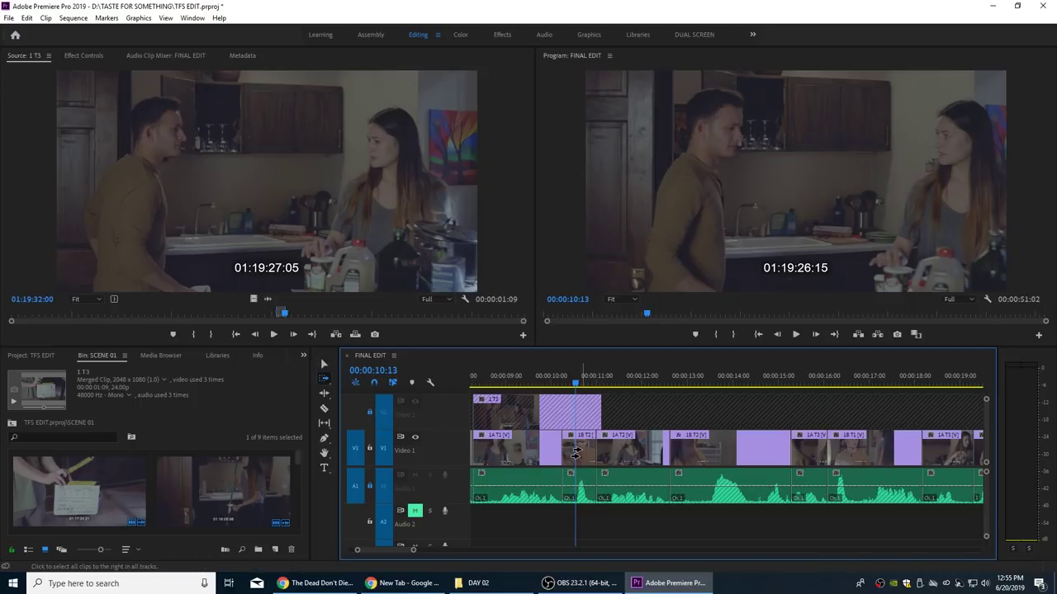
left_click(370, 485)
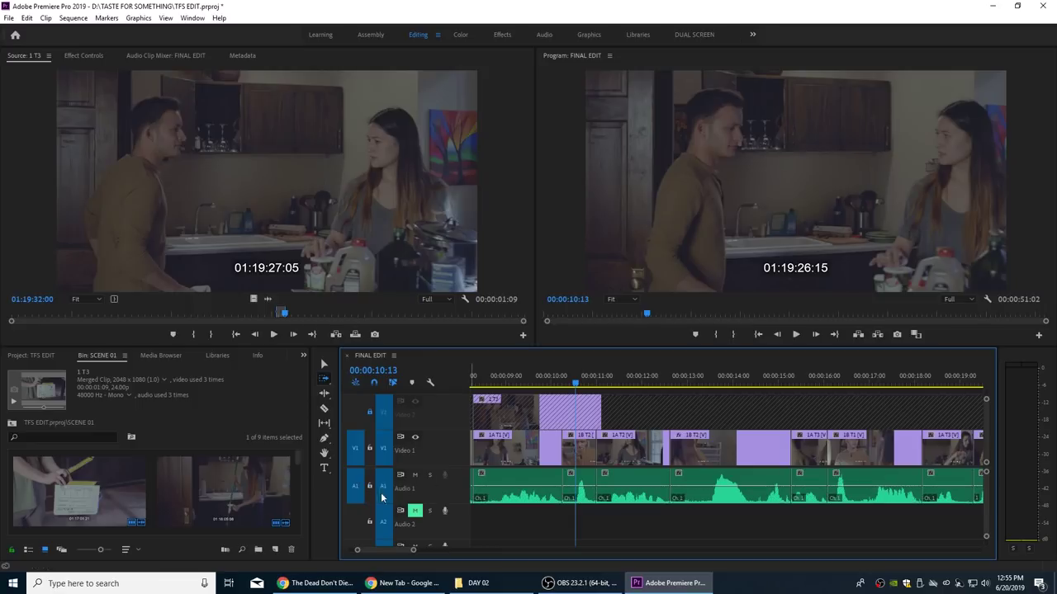
left_click(568, 448)
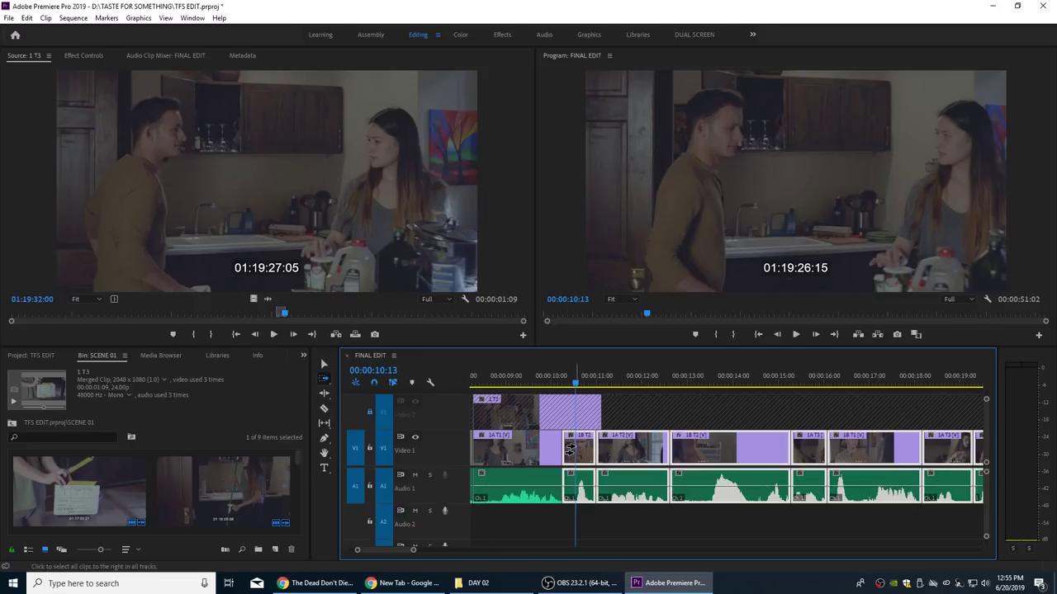
left_click_drag(568, 448, 573, 448)
left_click(569, 379)
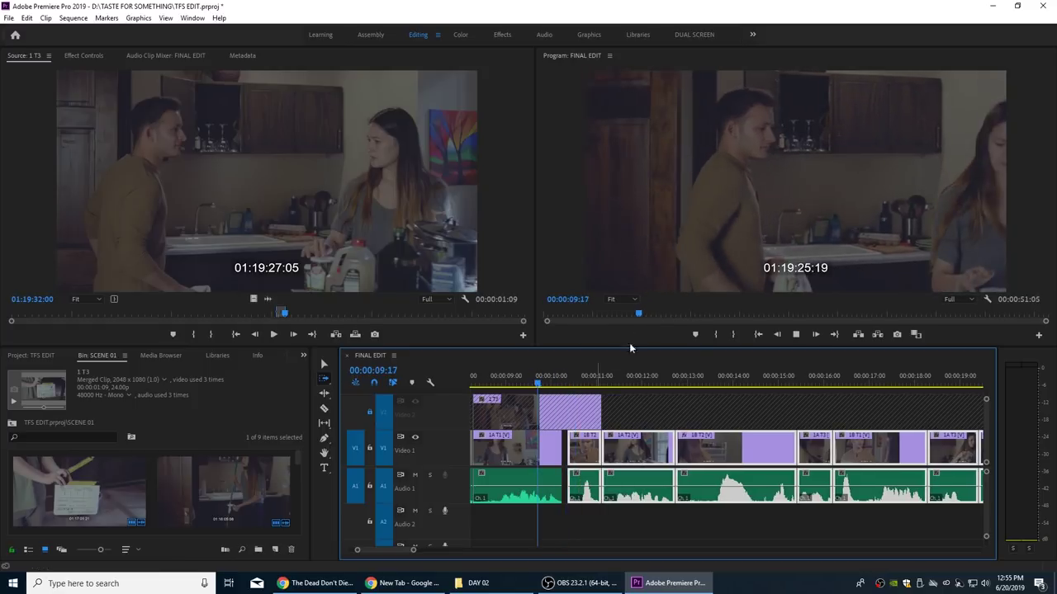
key("space")
key("space")
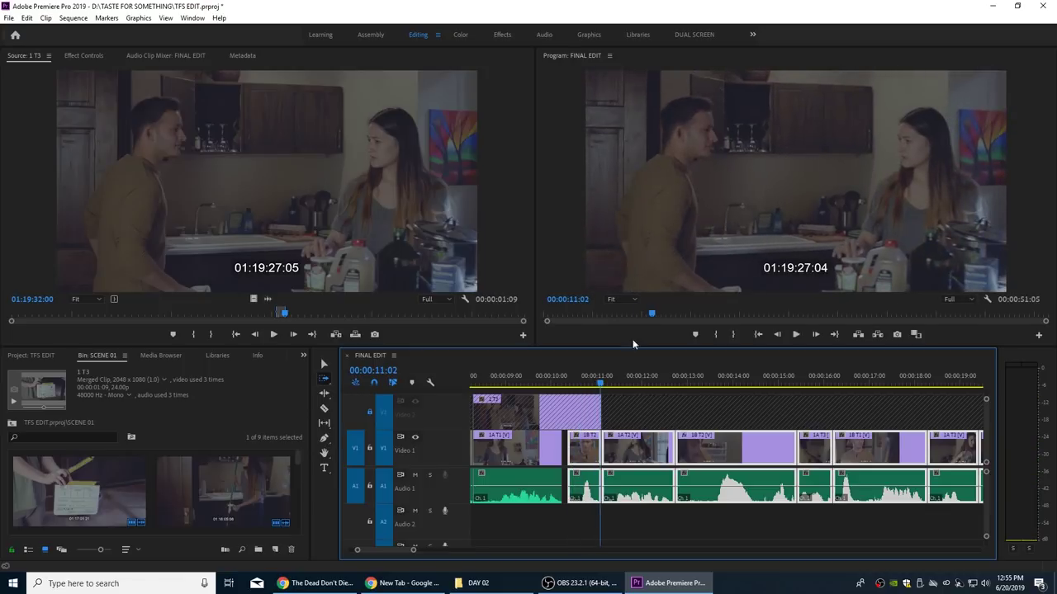
key("=")
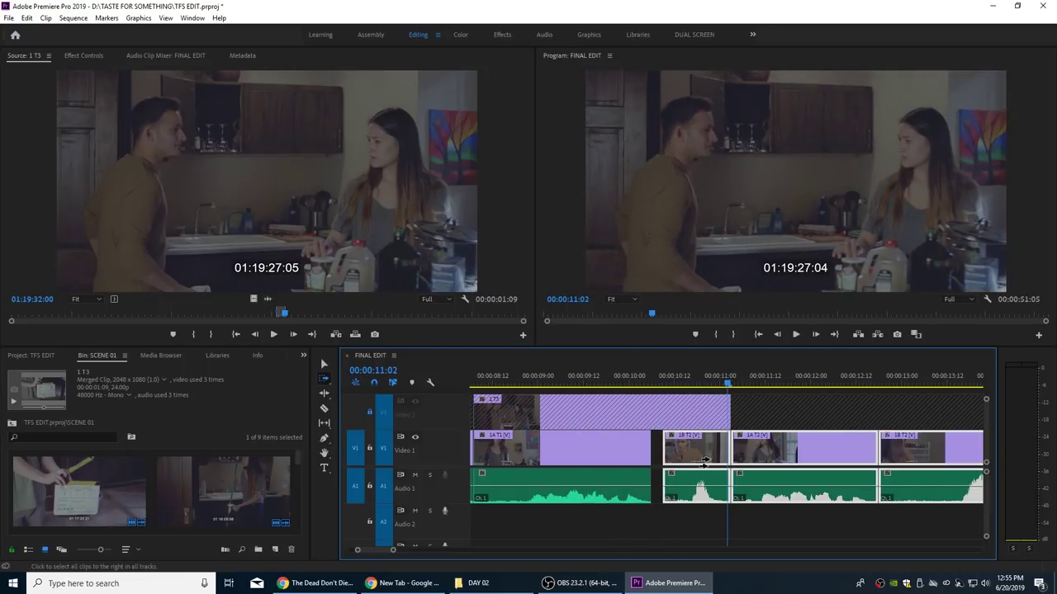
Step: Drag 1B T2 earlier to close the gap after 1A T1, replay, and select the 1 T3 clip
key("v")
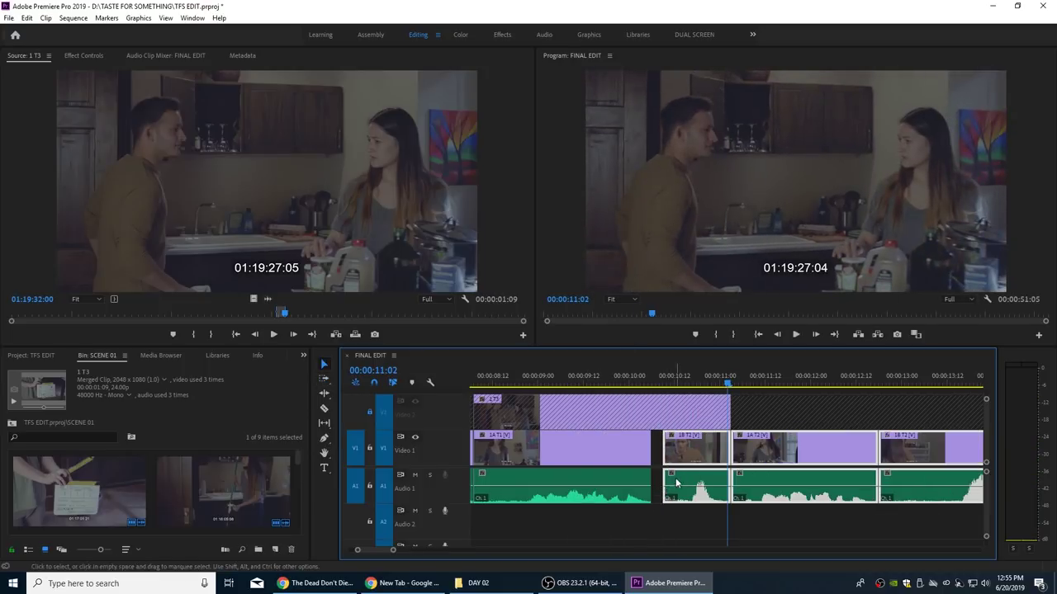
left_click_drag(670, 450, 660, 450)
key("space")
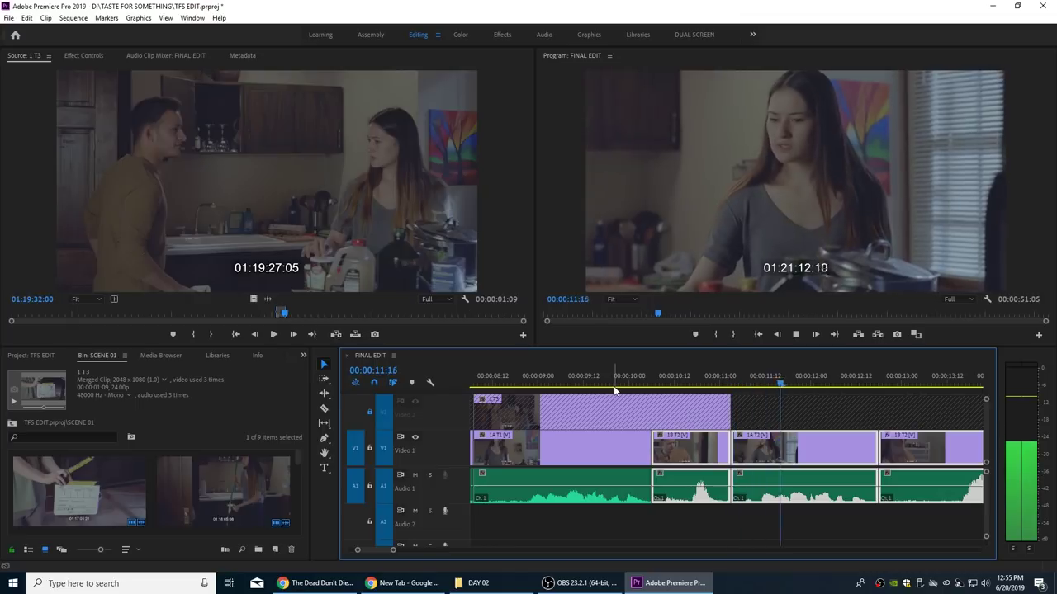
key("space")
left_click(549, 417)
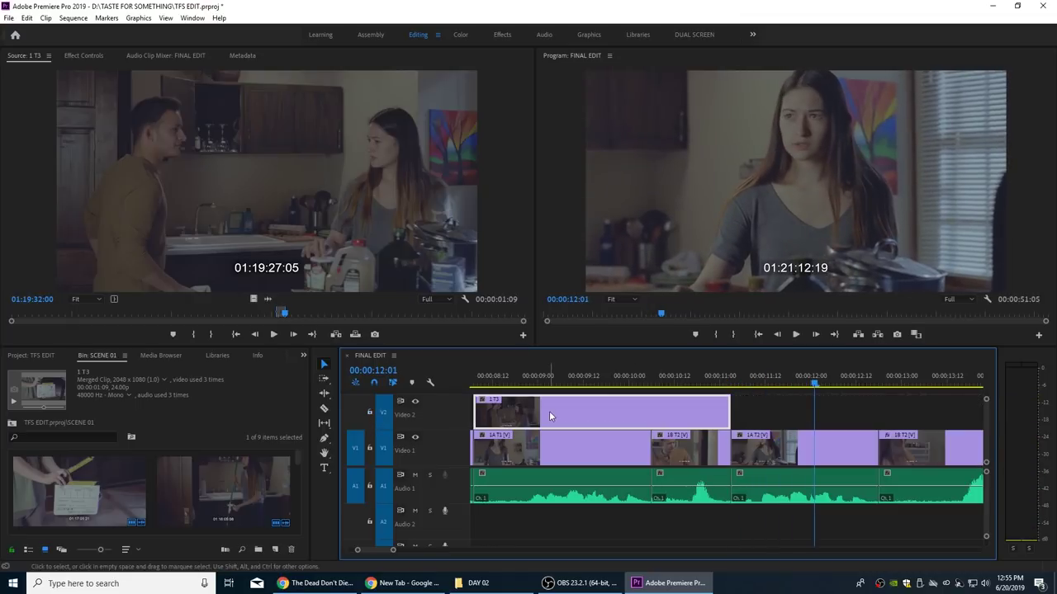
Step: Move the 1 T3 clip down onto Video 1 and play the sequence from about 00:00:10:13
key("alt+Down")
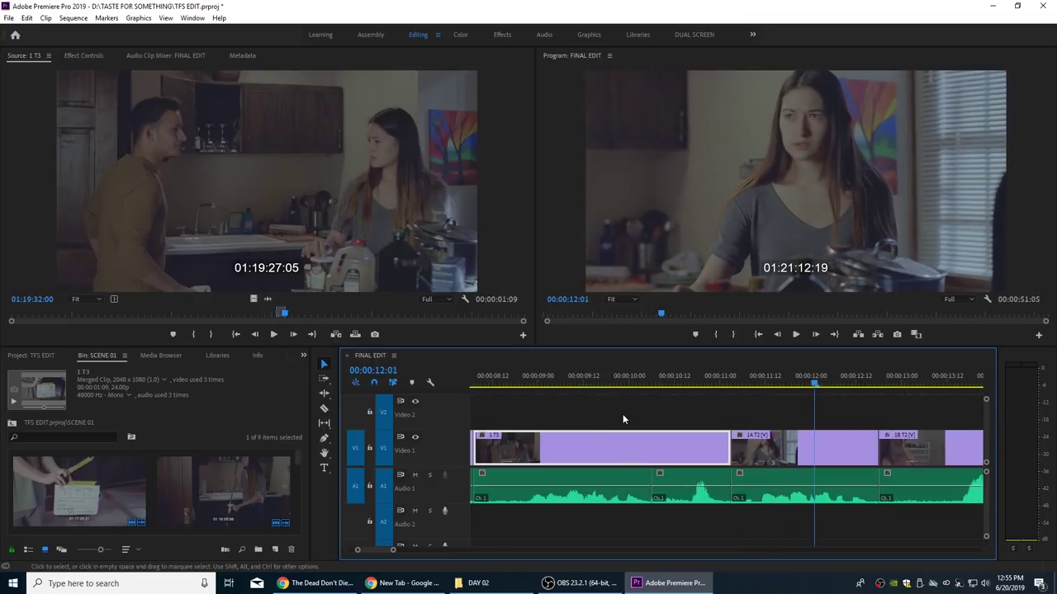
key("minus")
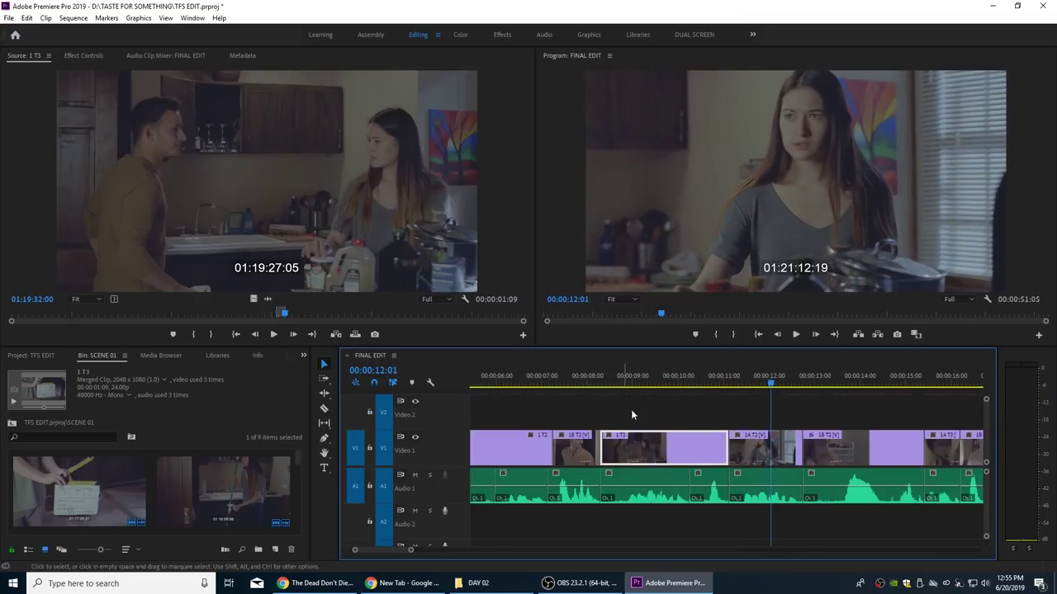
left_click(712, 384)
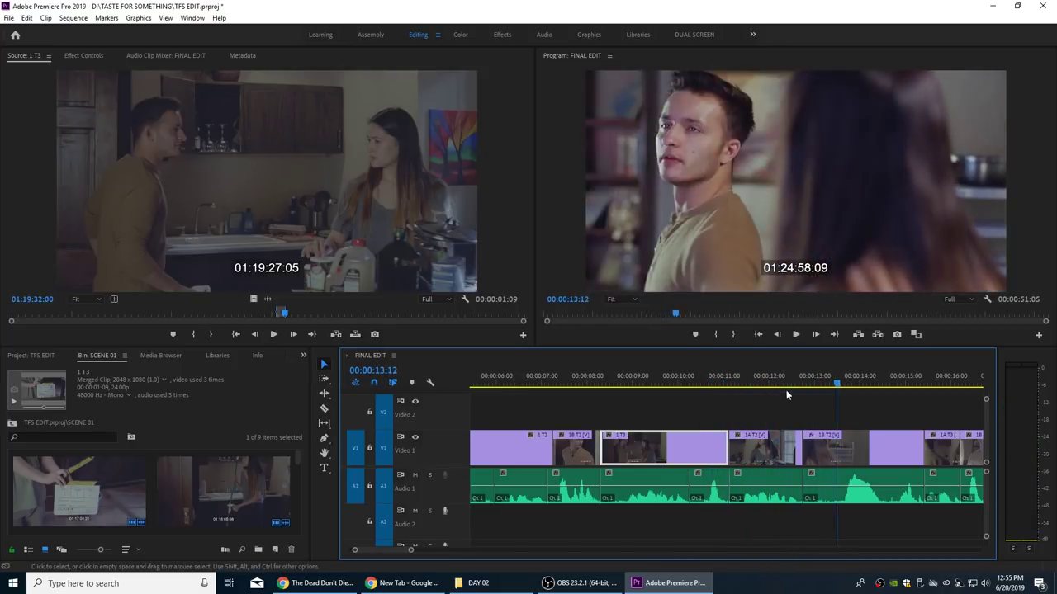
left_click(736, 379)
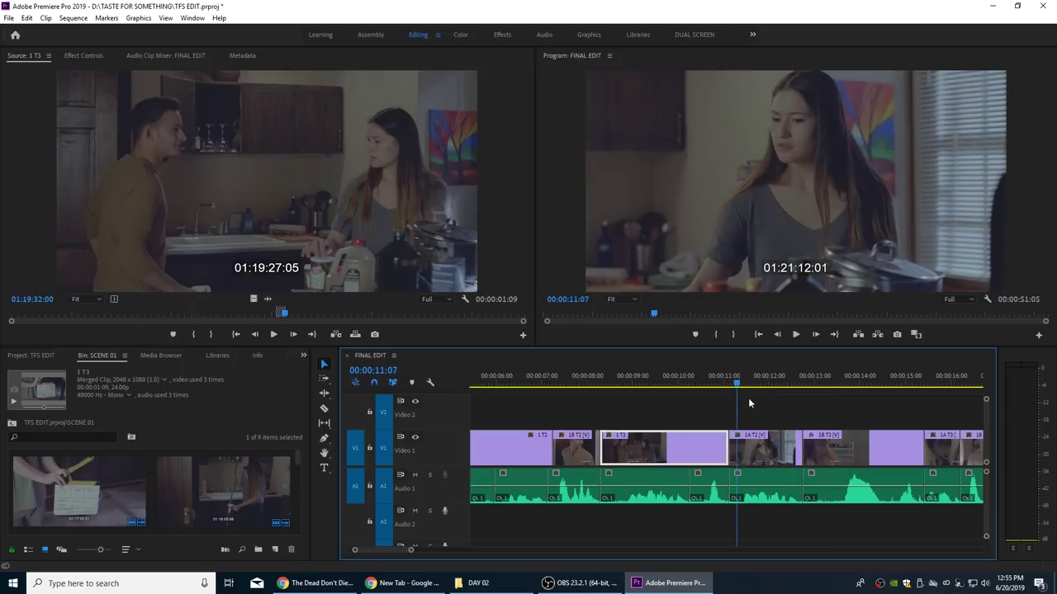
left_click_drag(737, 386, 701, 388)
key("space")
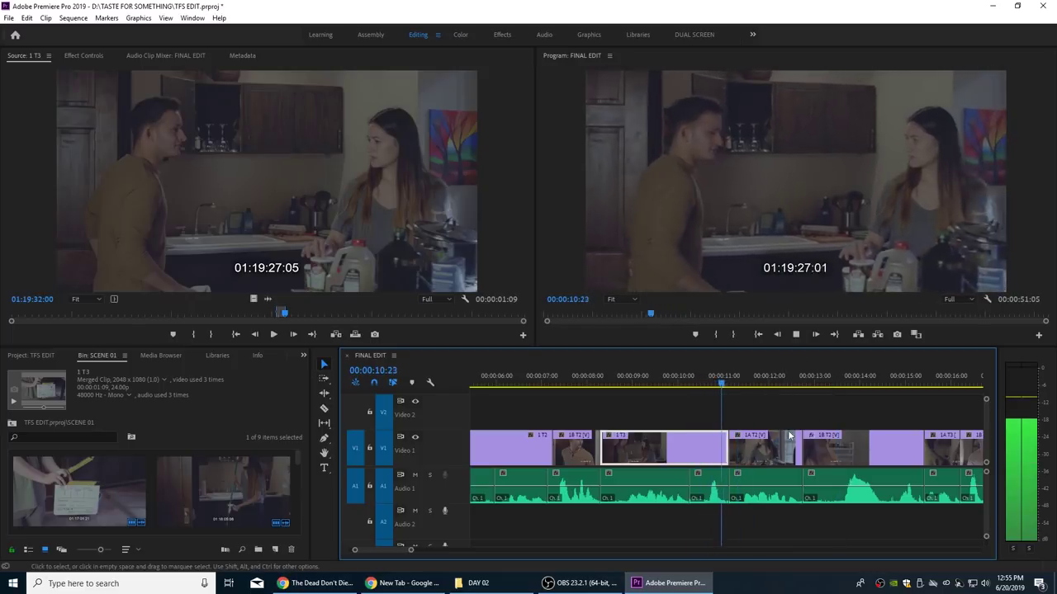
key("space")
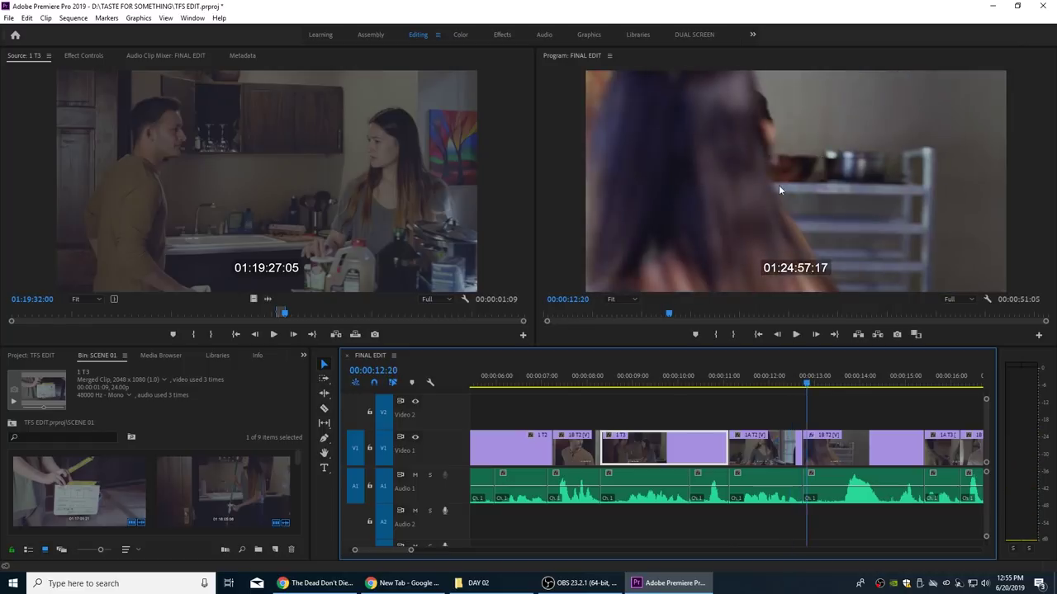
key("space")
key("space")
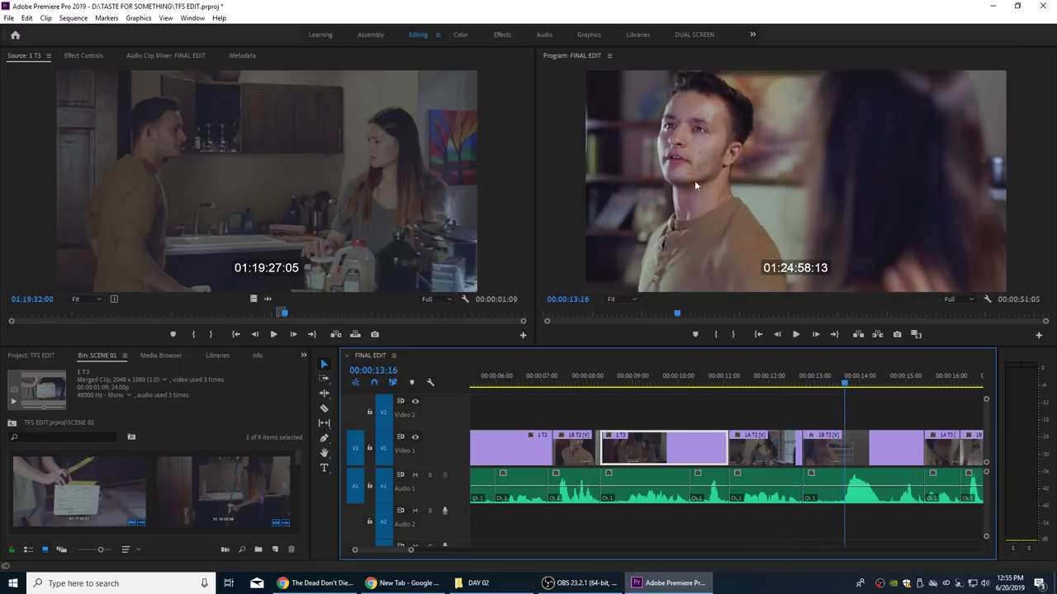
key("=")
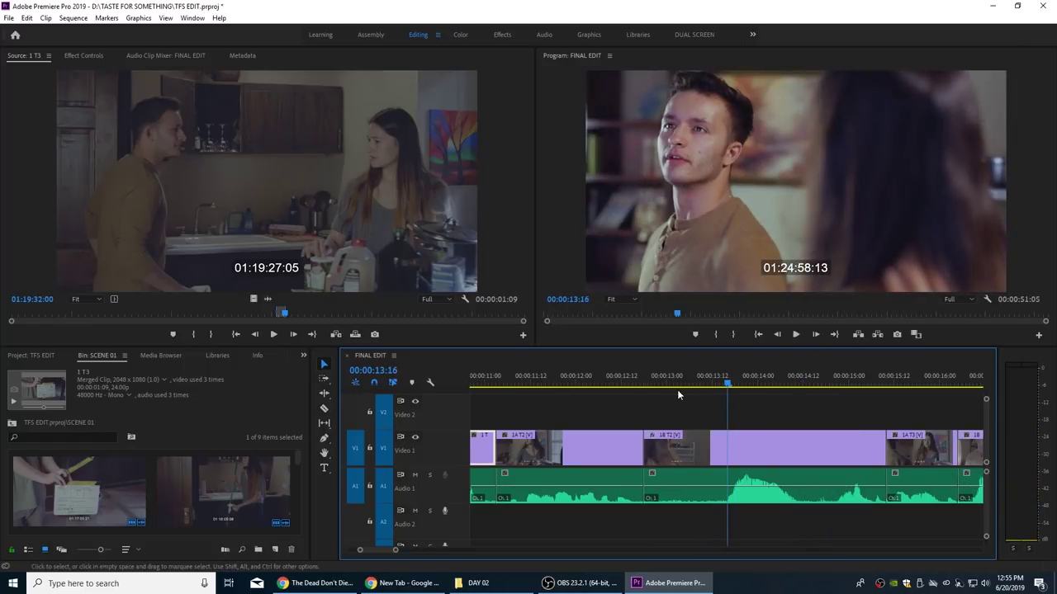
Step: Park at 00:00:12:18 and open a full-window trim view of the cut into 1B T2
left_click(656, 387)
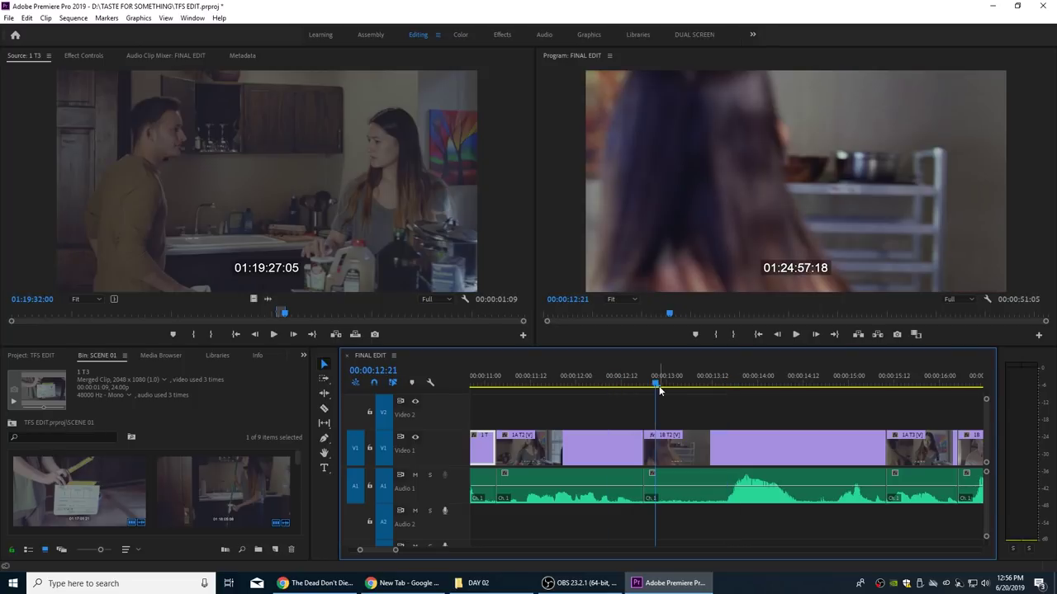
left_click(644, 385)
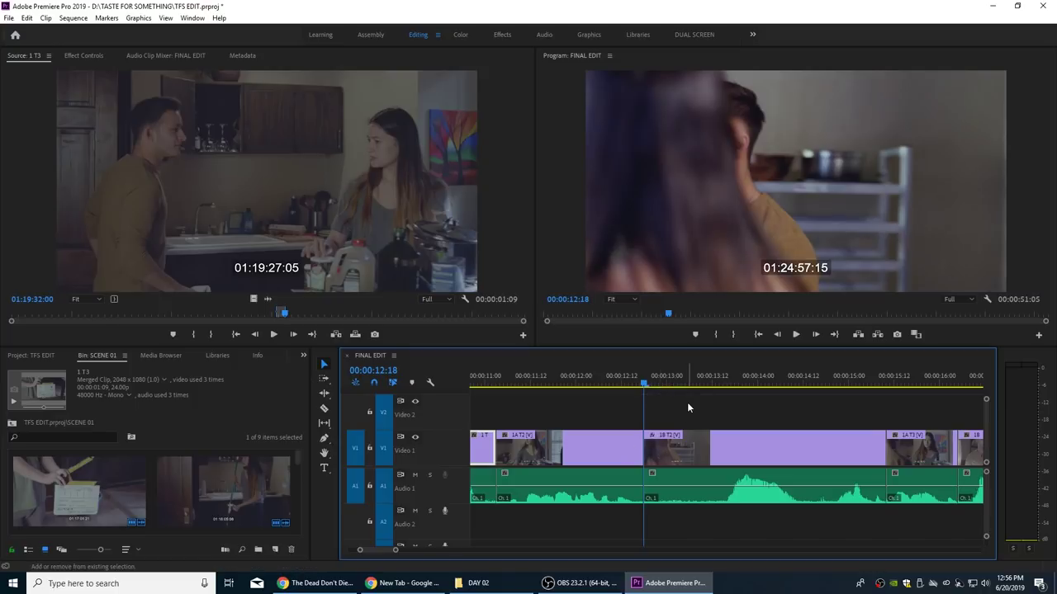
key("t")
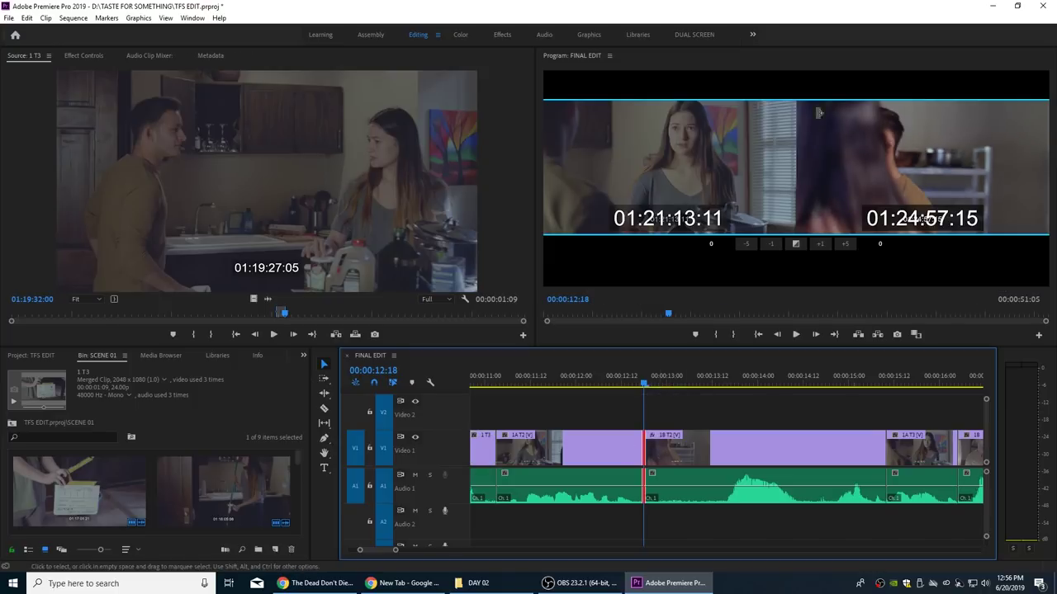
key("grave")
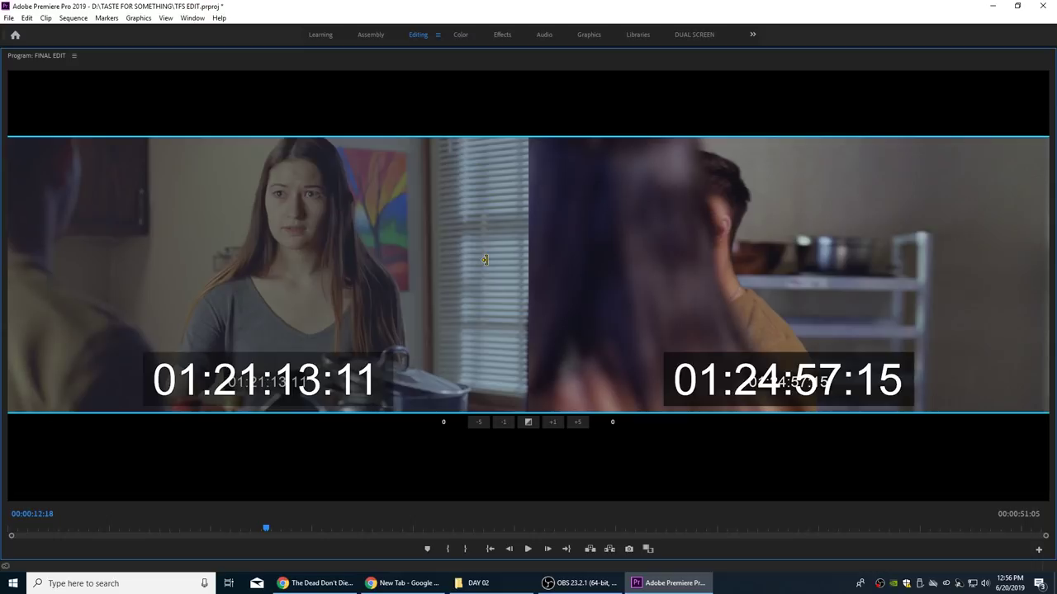
Step: Trim the kitchen cut to +4 frames outgoing and +20 frames incoming, then restore the panel layout
left_click_drag(500, 258, 429, 258)
key("l")
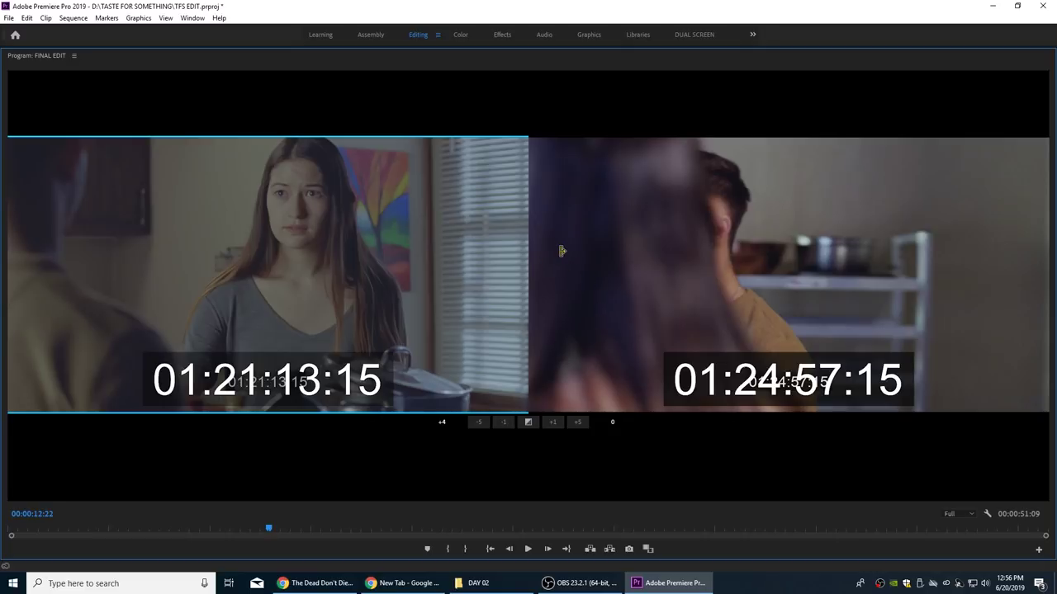
left_click_drag(561, 250, 596, 251)
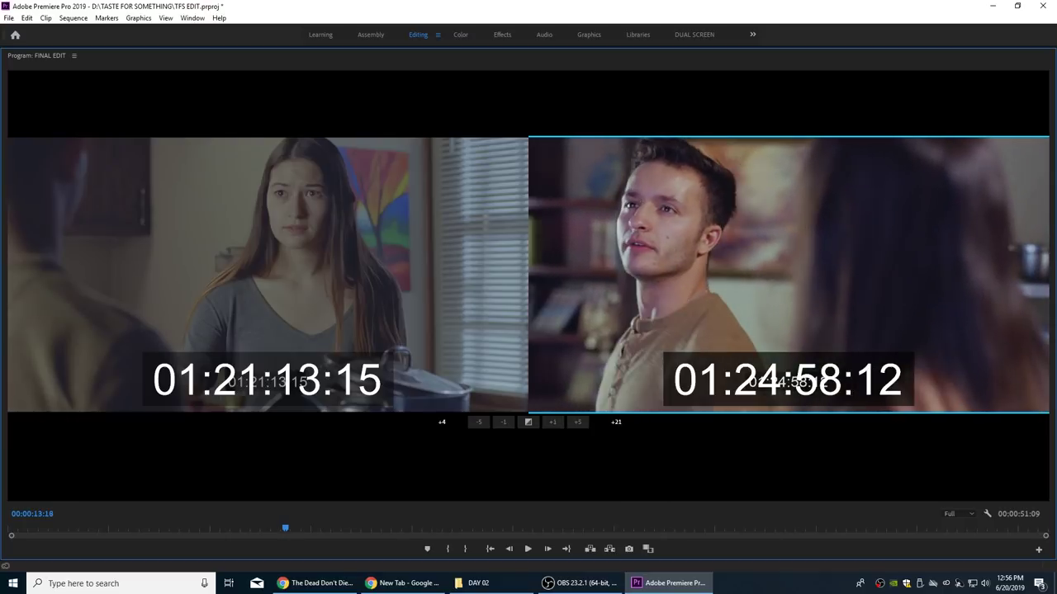
left_click_drag(596, 251, 562, 251)
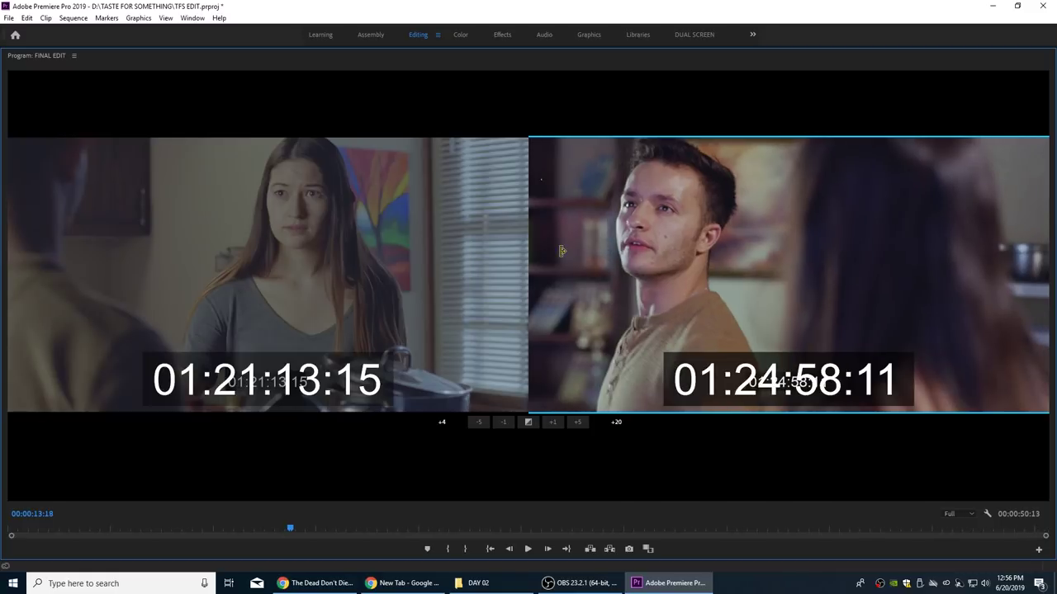
key("grave")
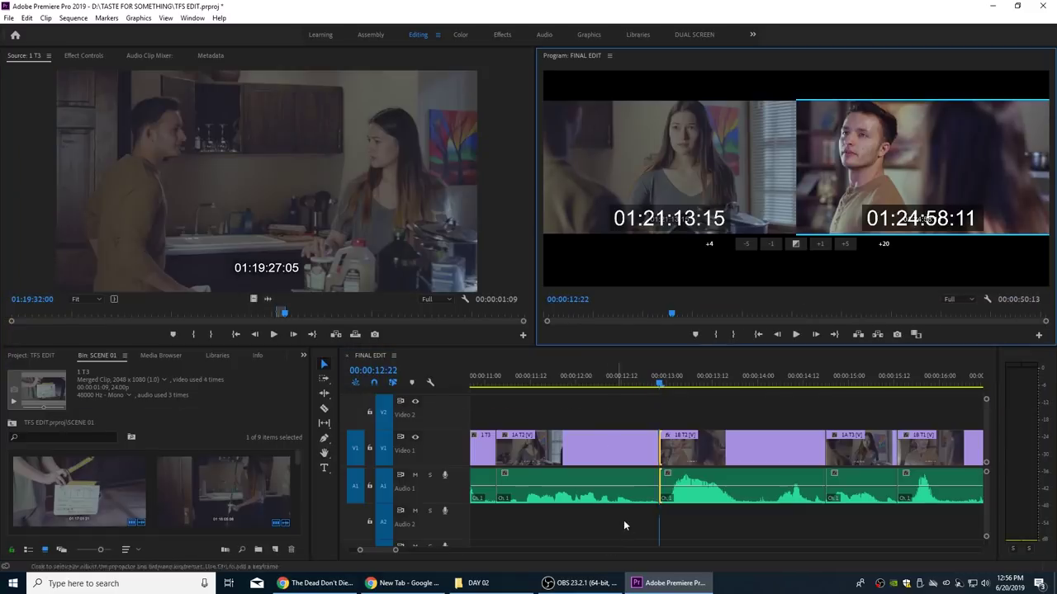
Step: Review the edit, lock Audio 1, and roll the V1 cut 11 frames later
key("space")
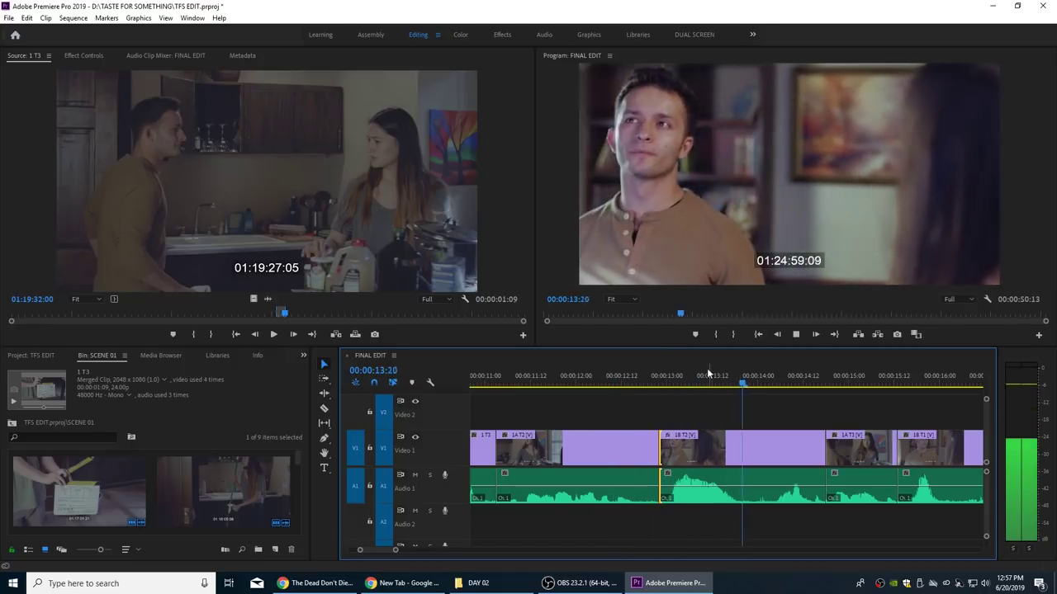
key("space")
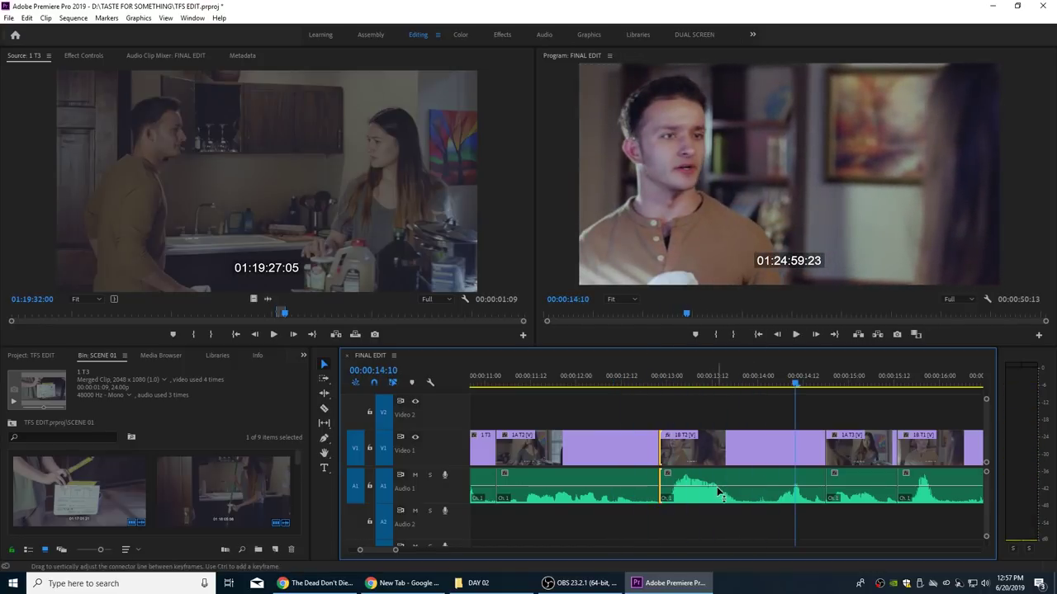
left_click(684, 381)
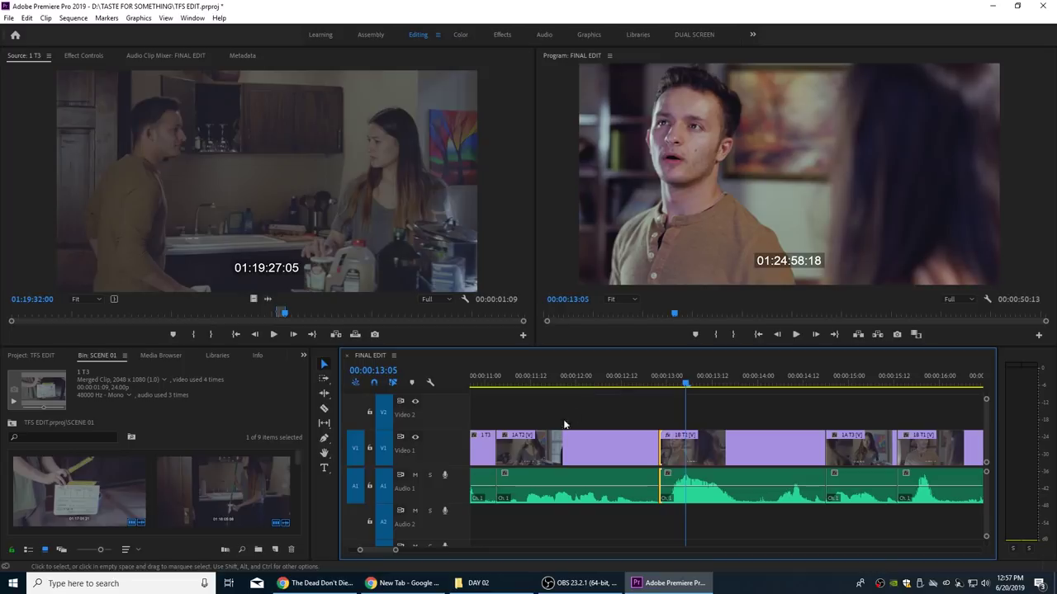
left_click(370, 486)
key("n")
left_click_drag(662, 444, 743, 445)
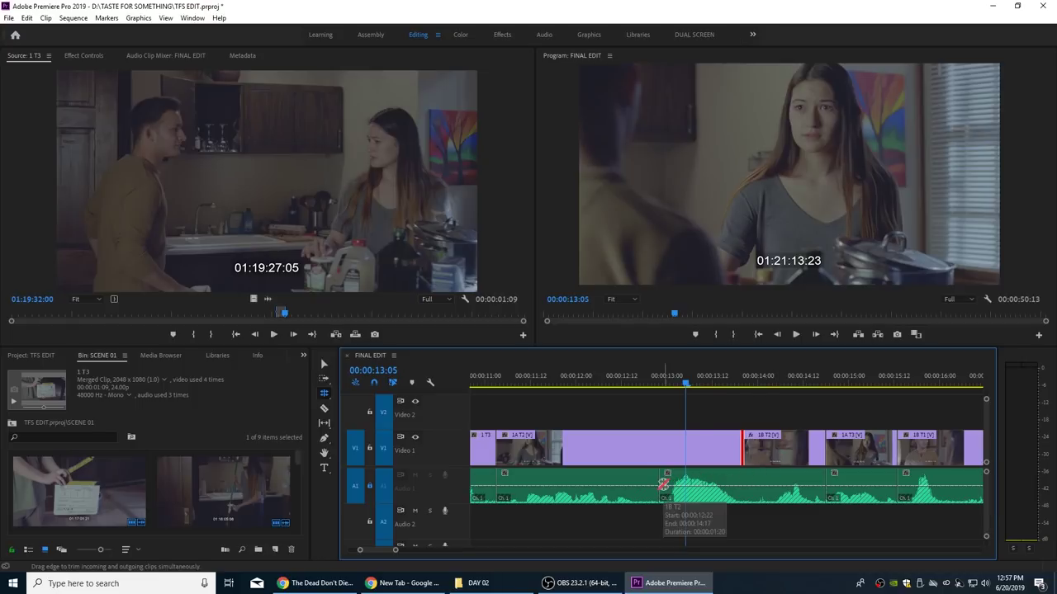
Step: Replay the revised cut from about 12 seconds and save the project
left_click(649, 384)
key("space")
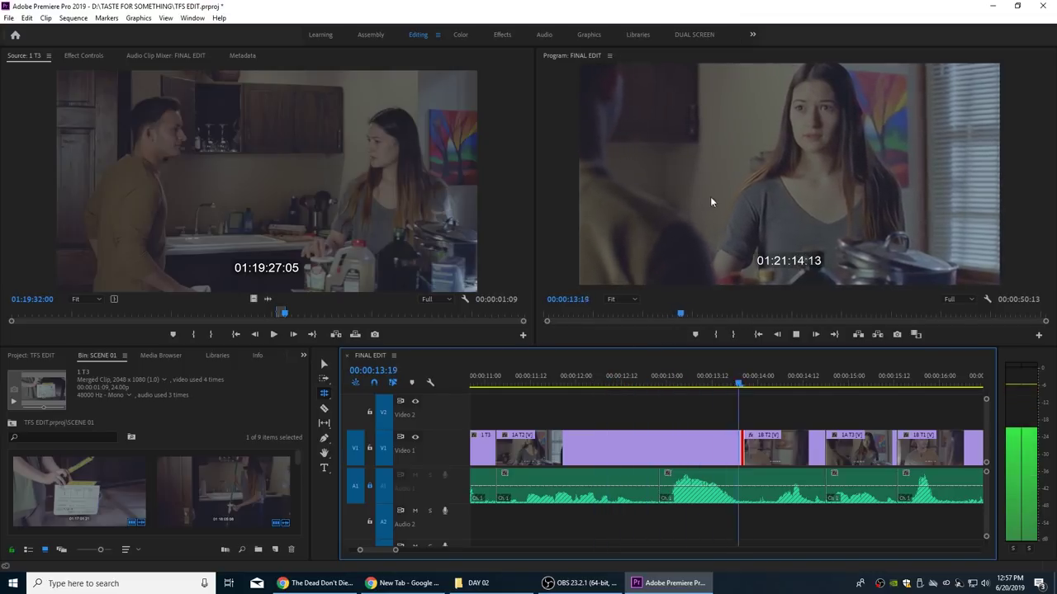
key("space")
left_click(578, 381)
key("space")
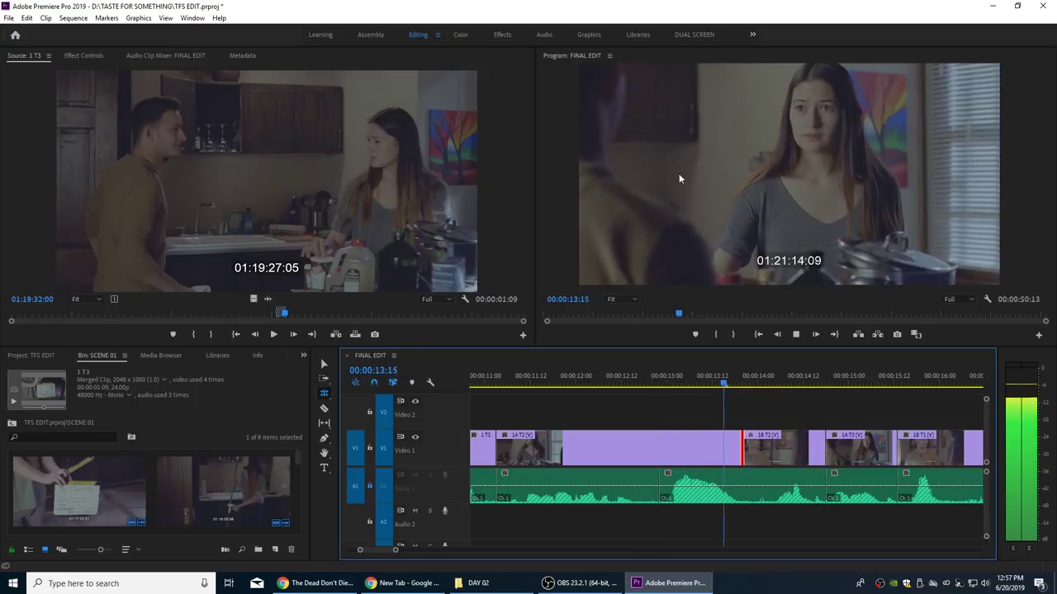
key("space")
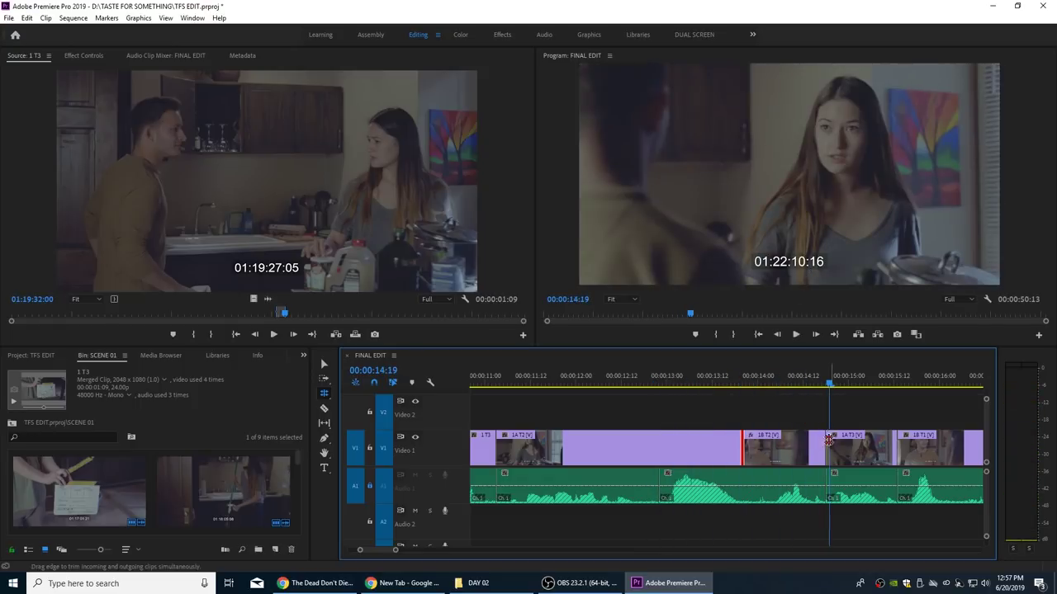
key("ctrl+s")
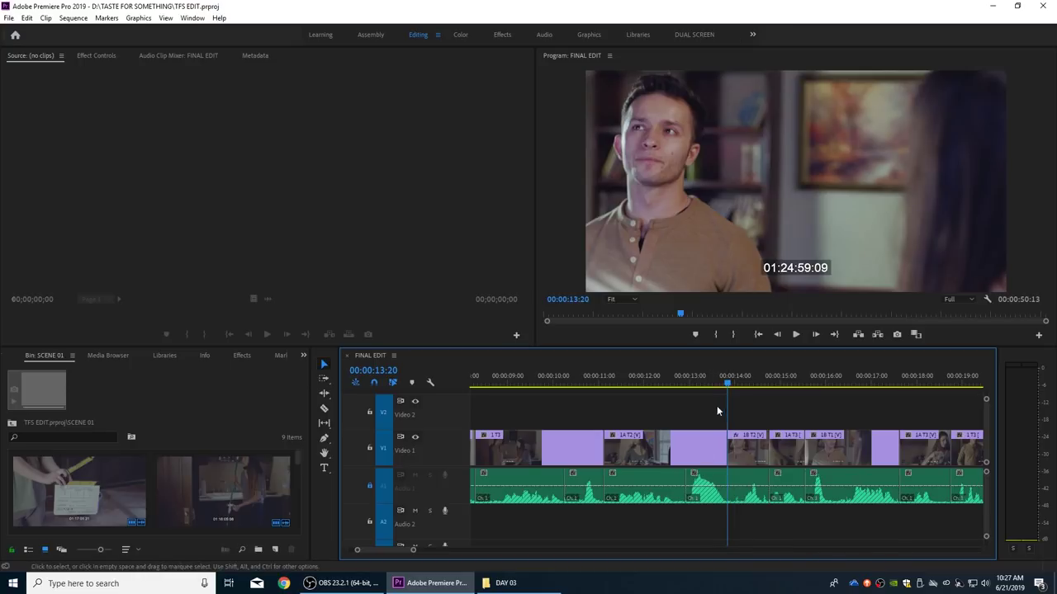
Step: Play the sequence from about 13 seconds to 17:21, then maximize the SCENE 01 bin
left_click(672, 385)
key("space")
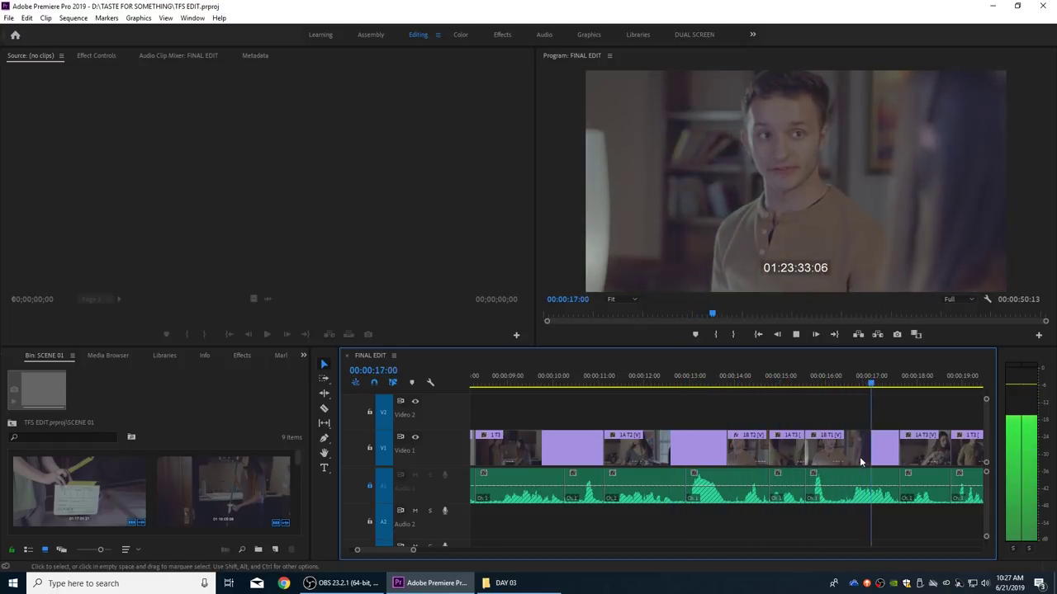
key("space")
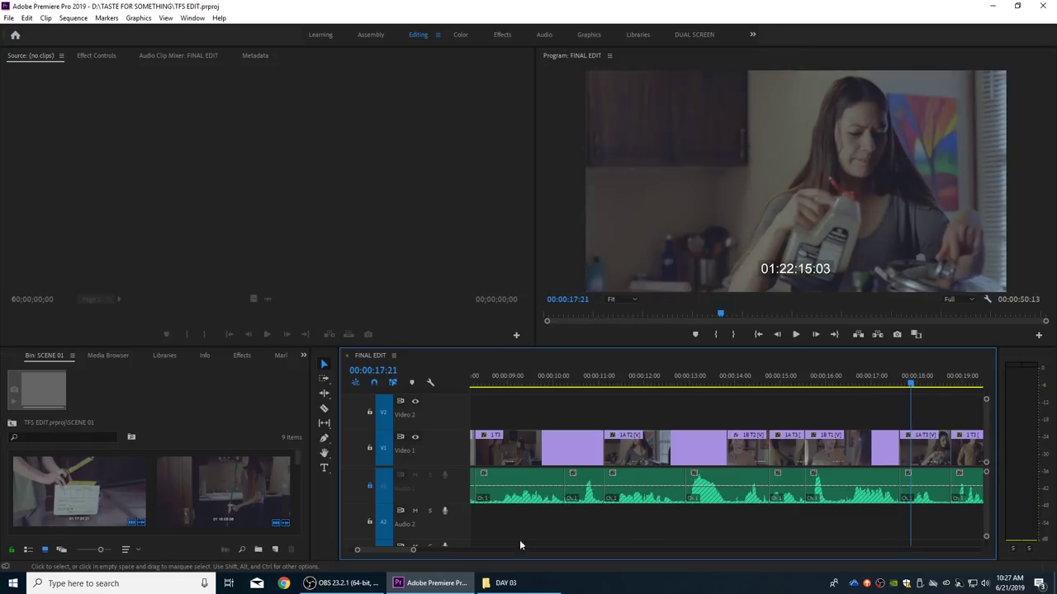
key("grave")
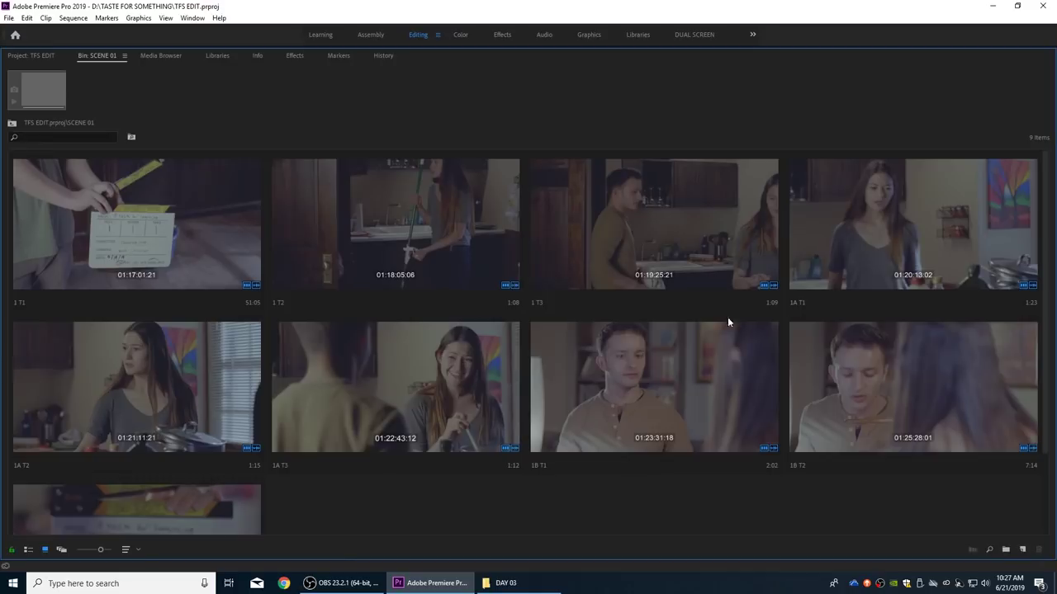
Step: Load clip 1 T3 into the Source monitor, scrub to 01:19:38:17 and preview it
double_click(705, 270)
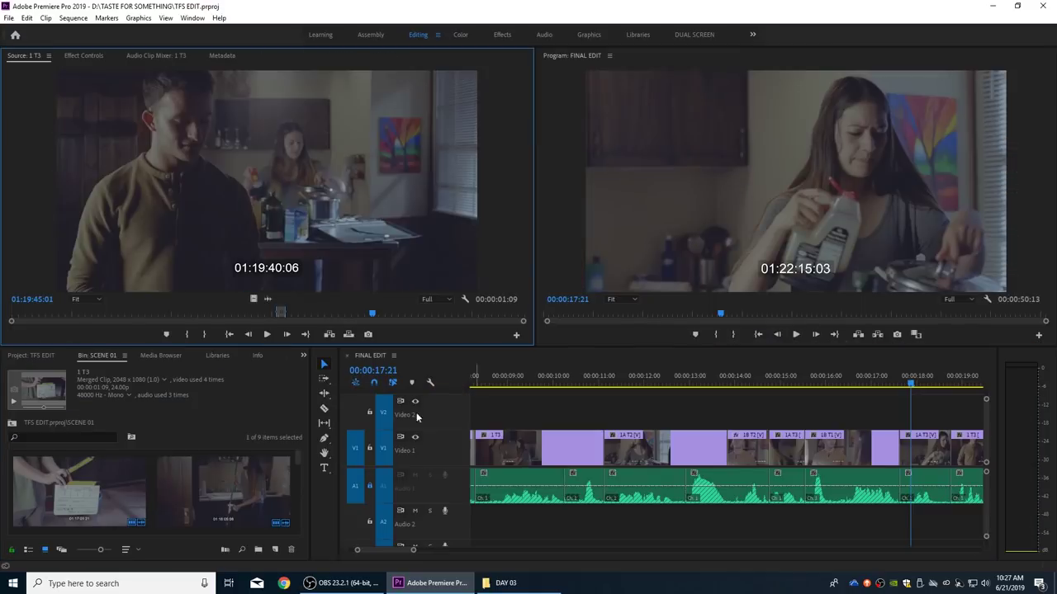
left_click_drag(312, 312, 334, 315)
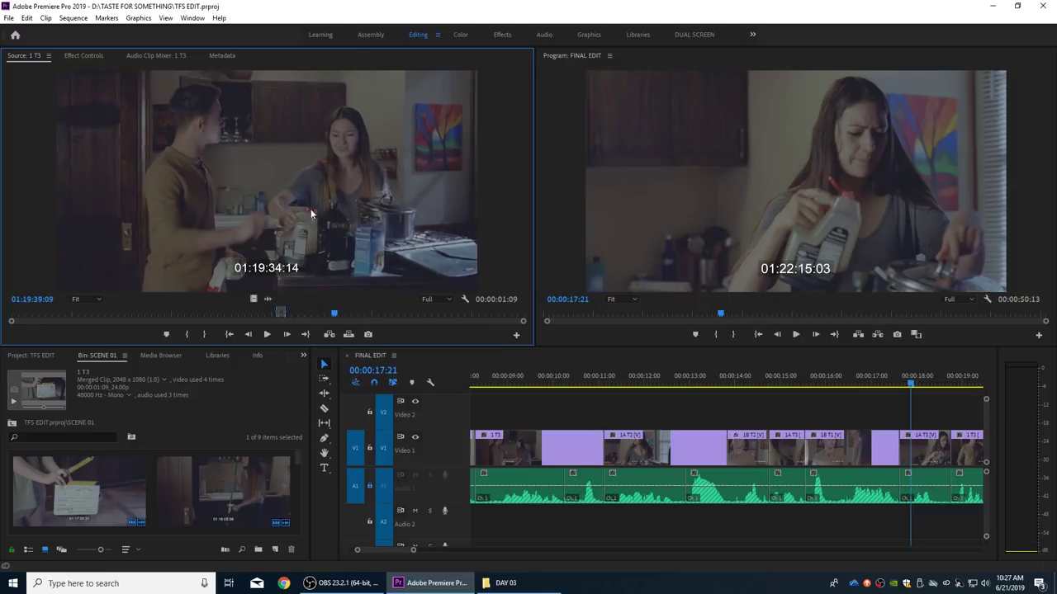
key("space")
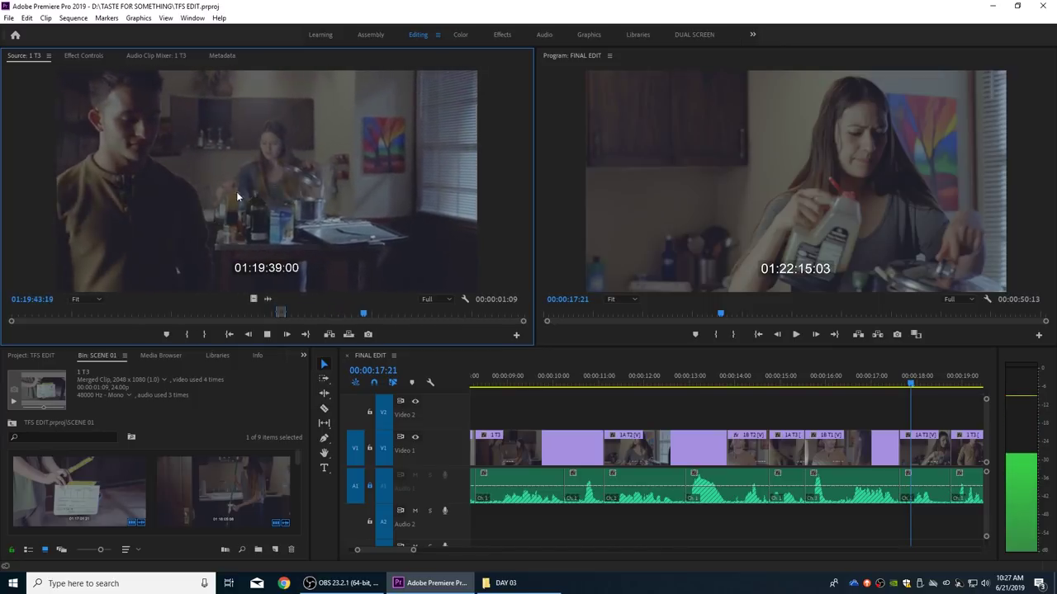
key("space")
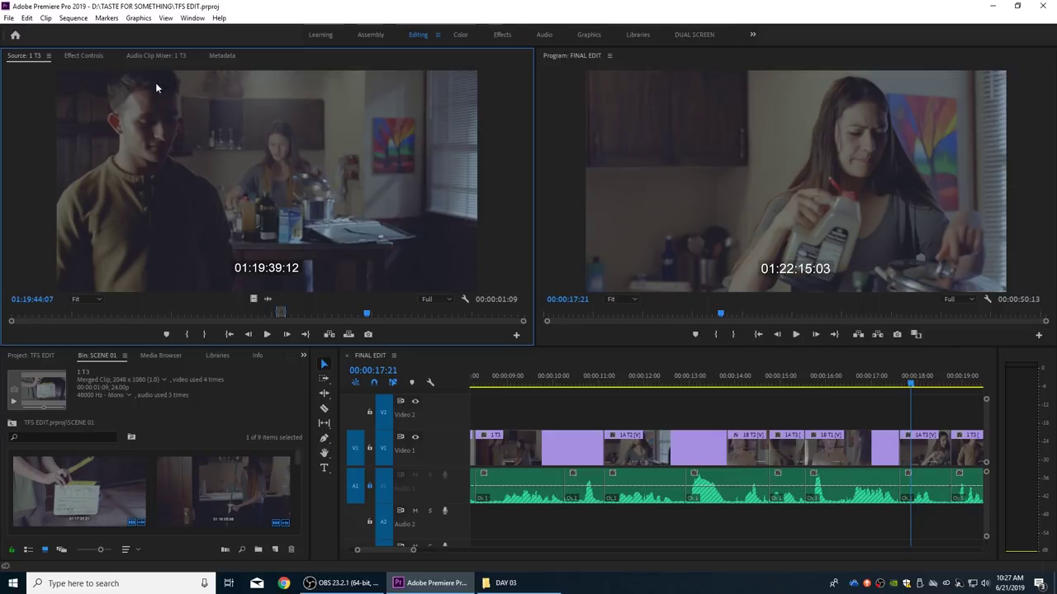
Step: Zoom the timeline in and play the sequence from the clicked time
left_click(824, 390)
key("=")
key("space")
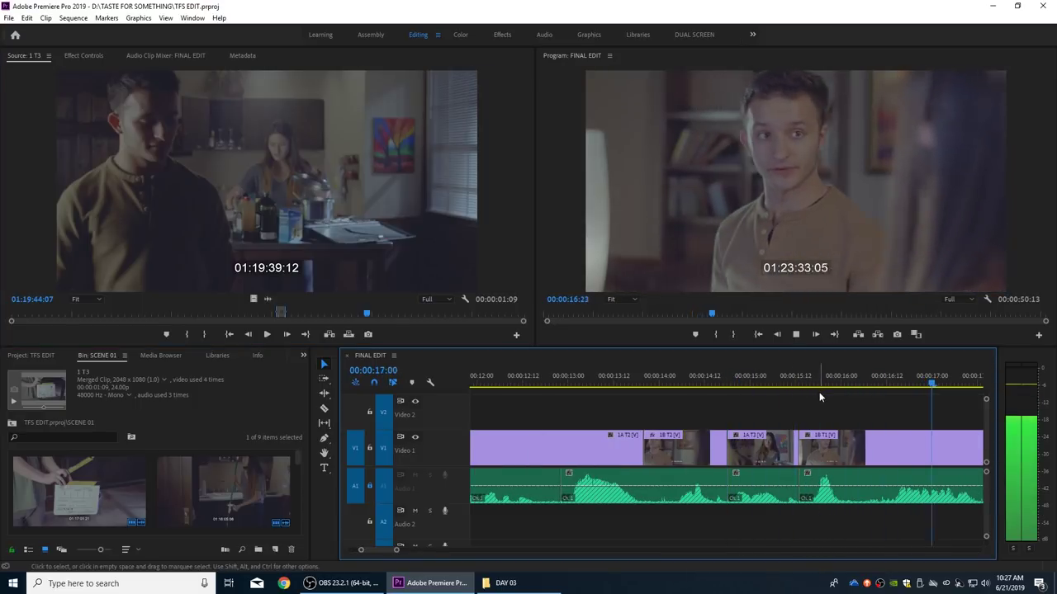
Step: Zoom out, scrub back to 16:12, unlock Audio 1, and play through to 19:02
key("-")
key("space")
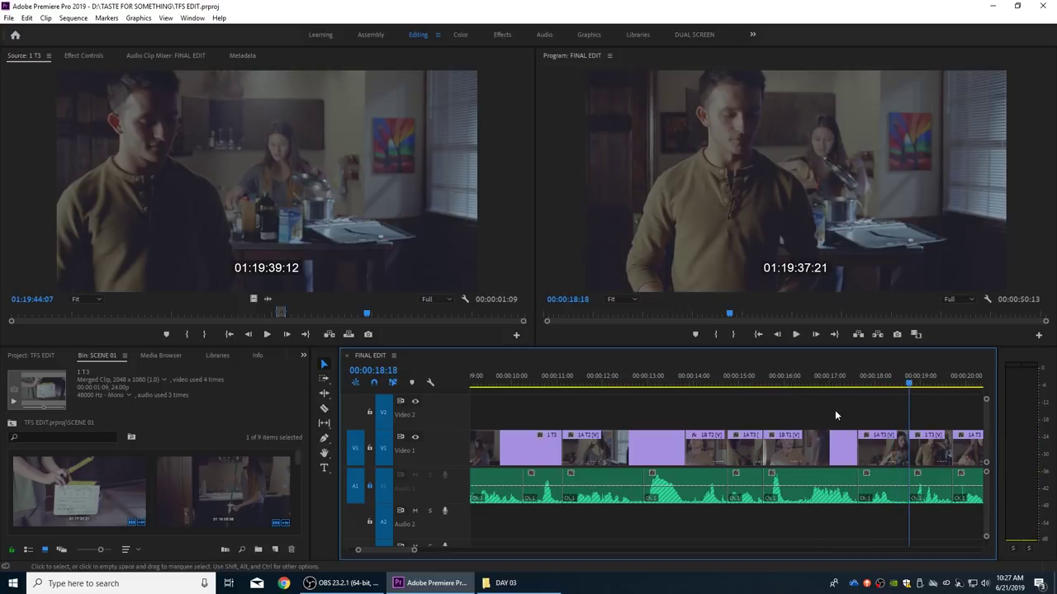
left_click_drag(794, 383, 809, 388)
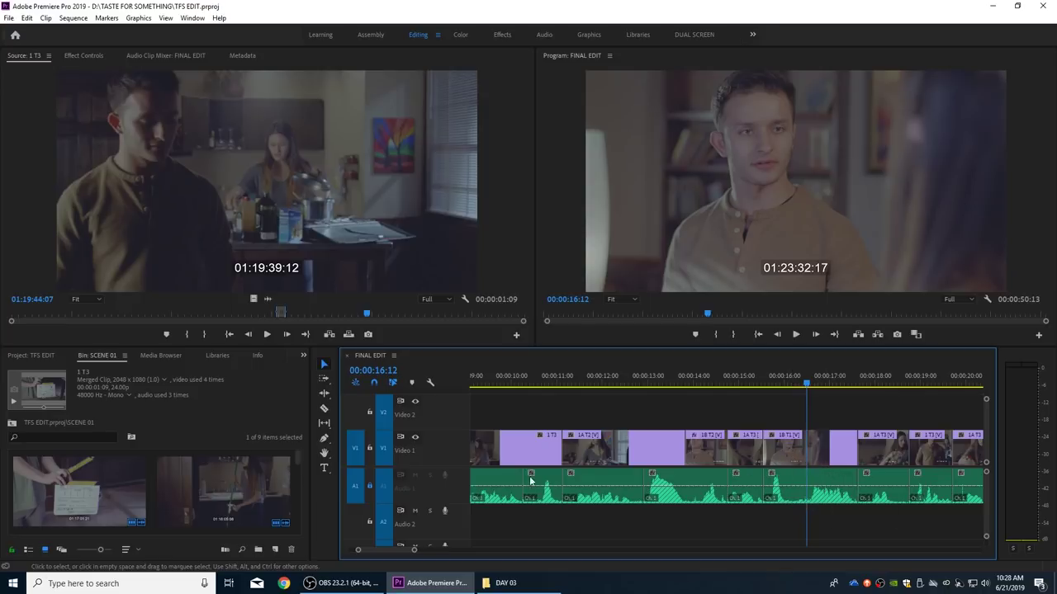
left_click(372, 485)
key("space")
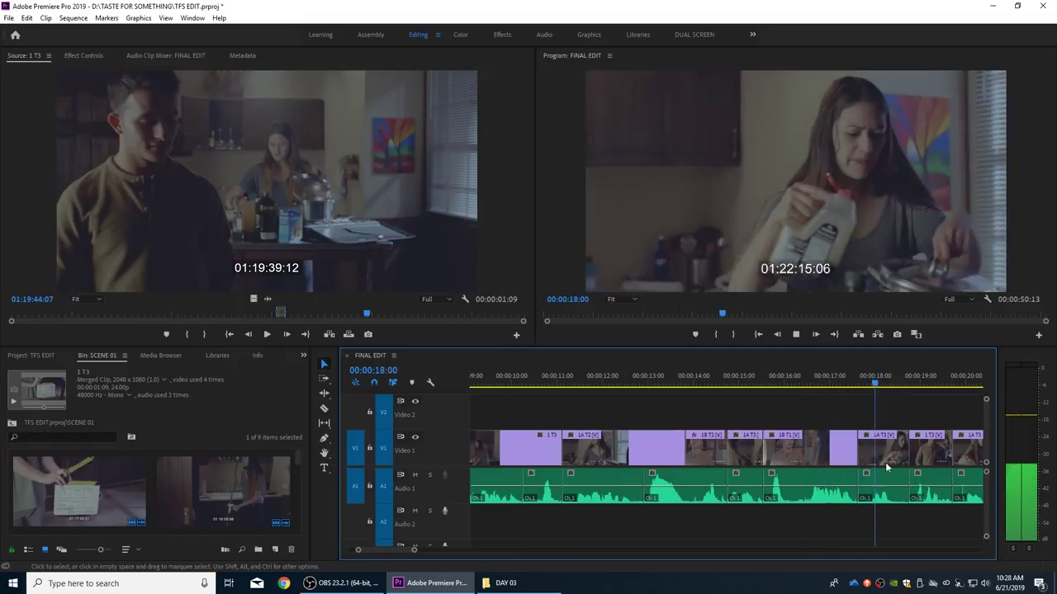
key("space")
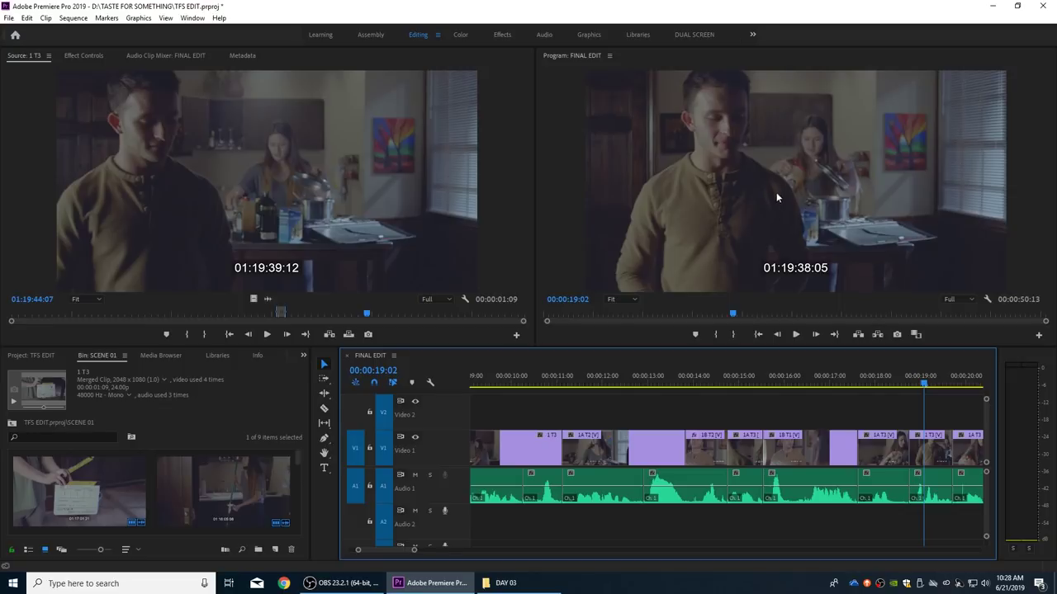
scroll(758, 444, "down", 5)
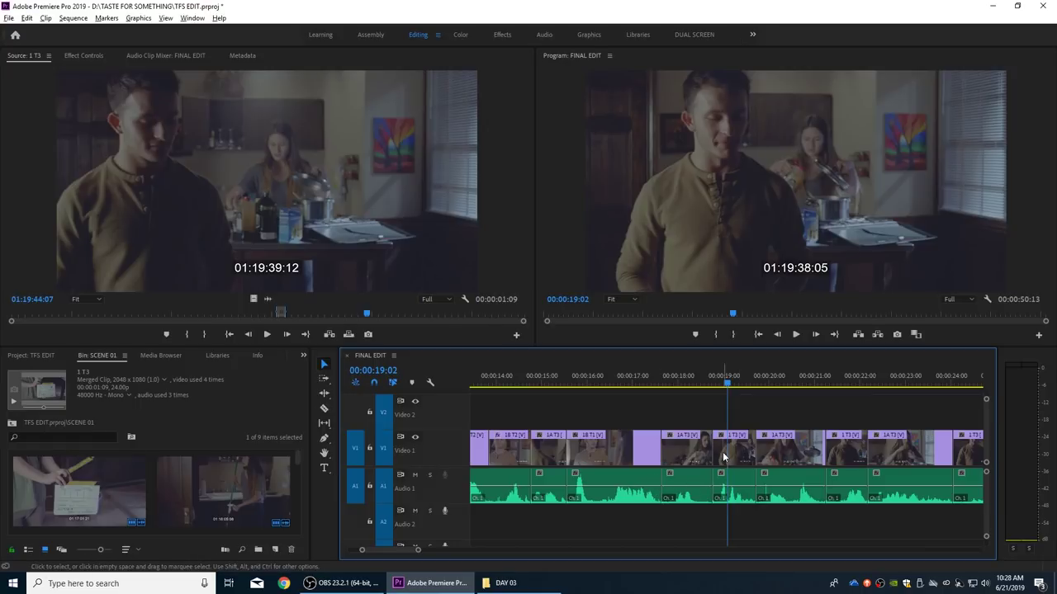
Step: Move the 1 T3 shot up to Video 2 and its audio down to Audio 2
left_click_drag(722, 452, 727, 427)
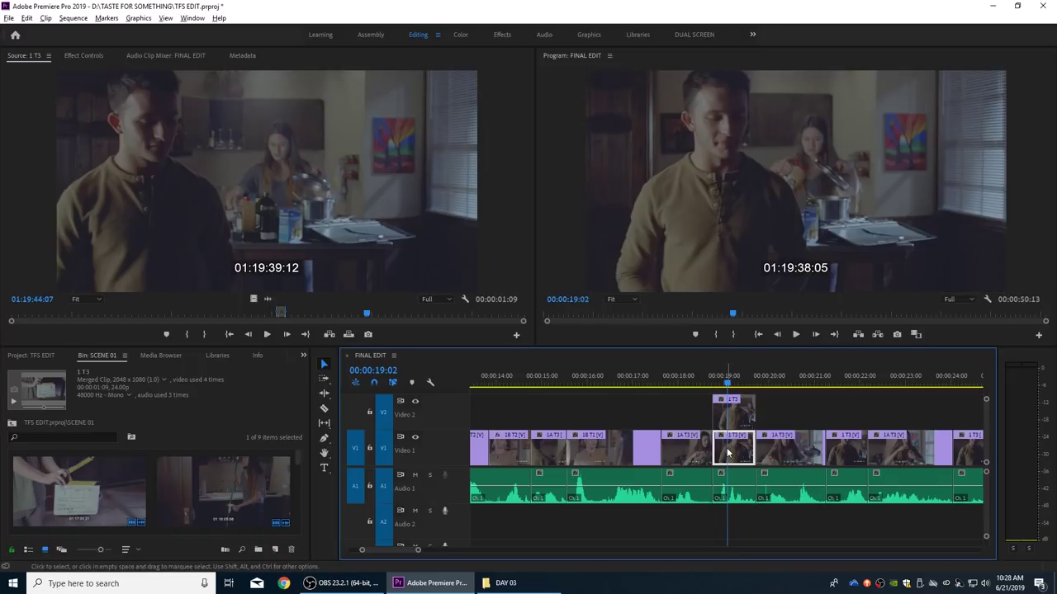
left_click(733, 479)
left_click_drag(733, 478, 733, 522)
Step: Link the 1 T3 video on Video 2 with its Audio 2 clip
left_click(744, 416)
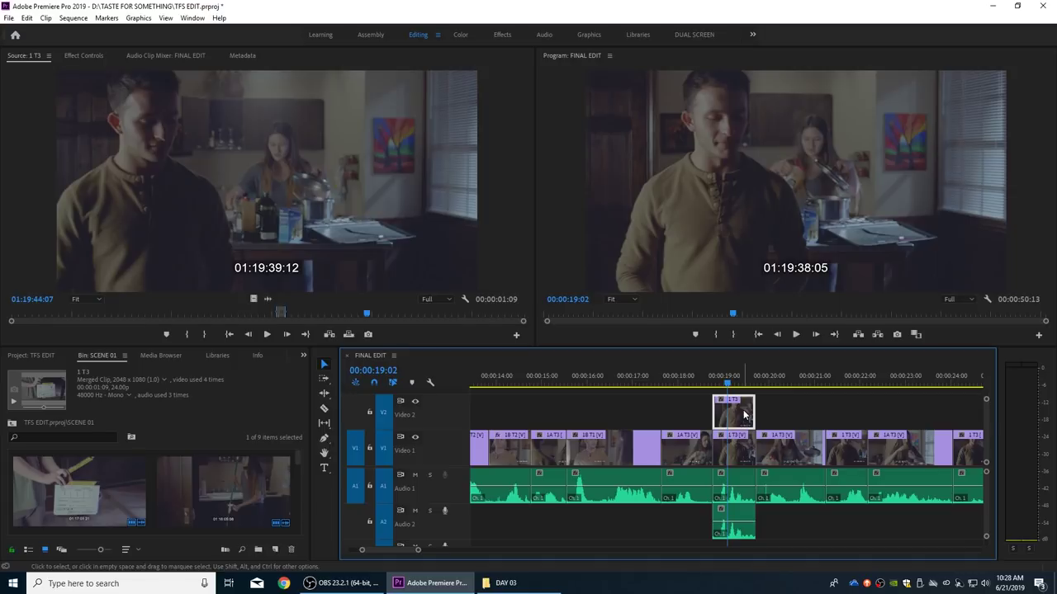
left_click(739, 515, "shift")
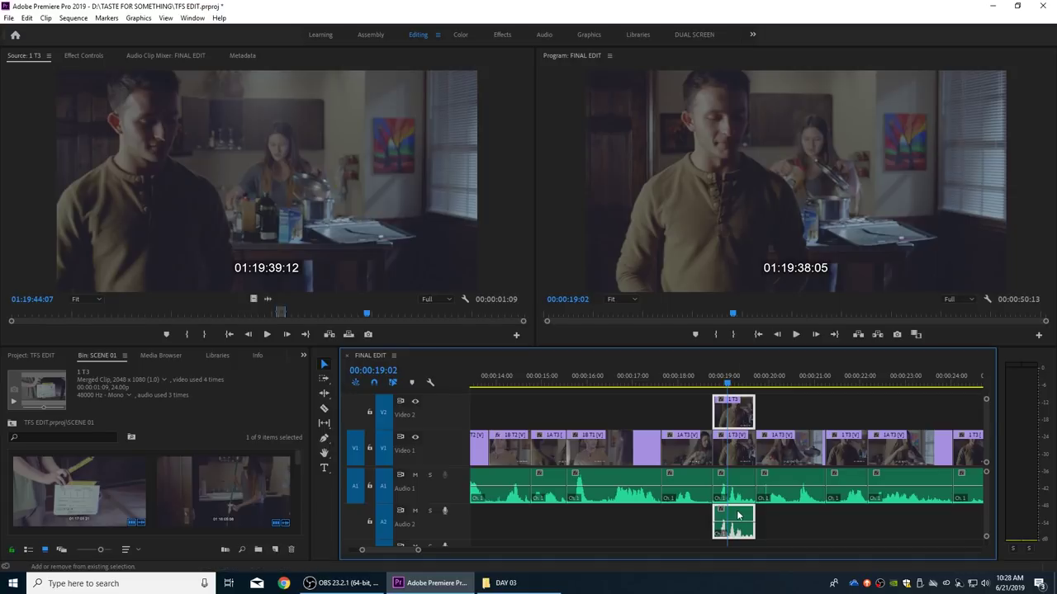
left_click(733, 421)
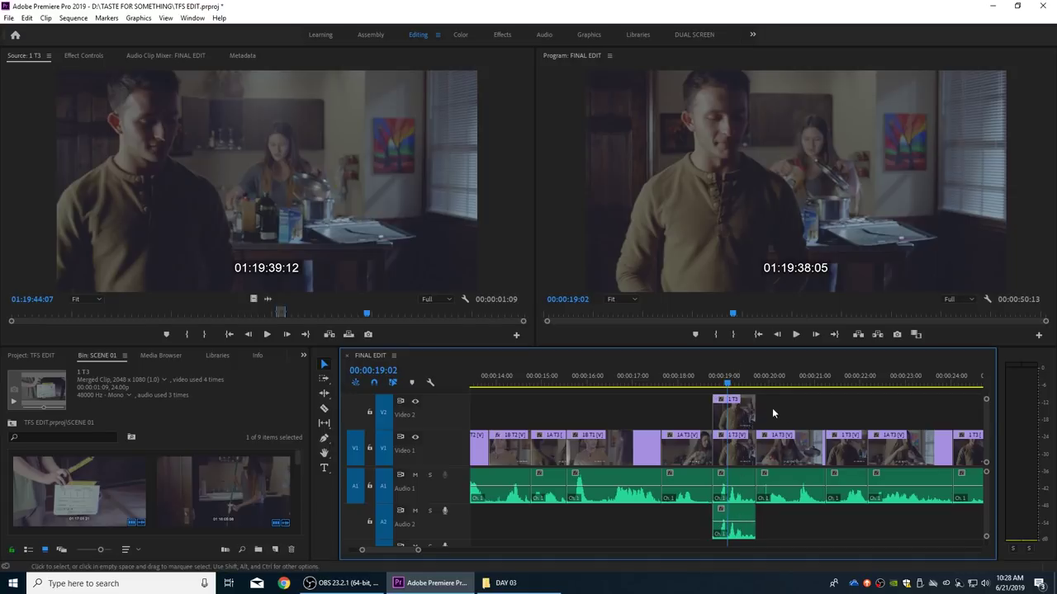
left_click(732, 515, "shift")
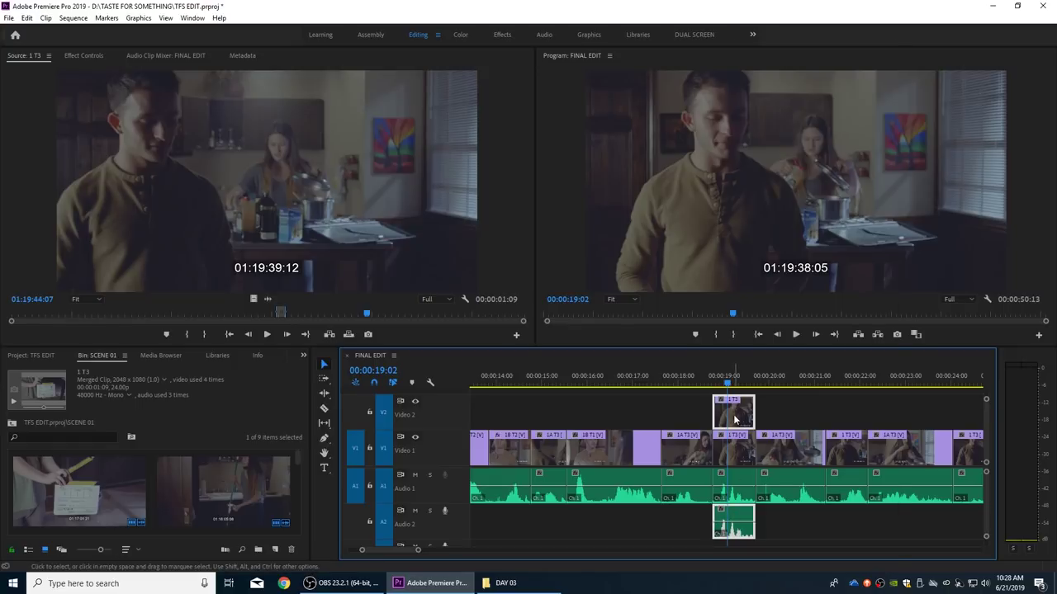
right_click(734, 420)
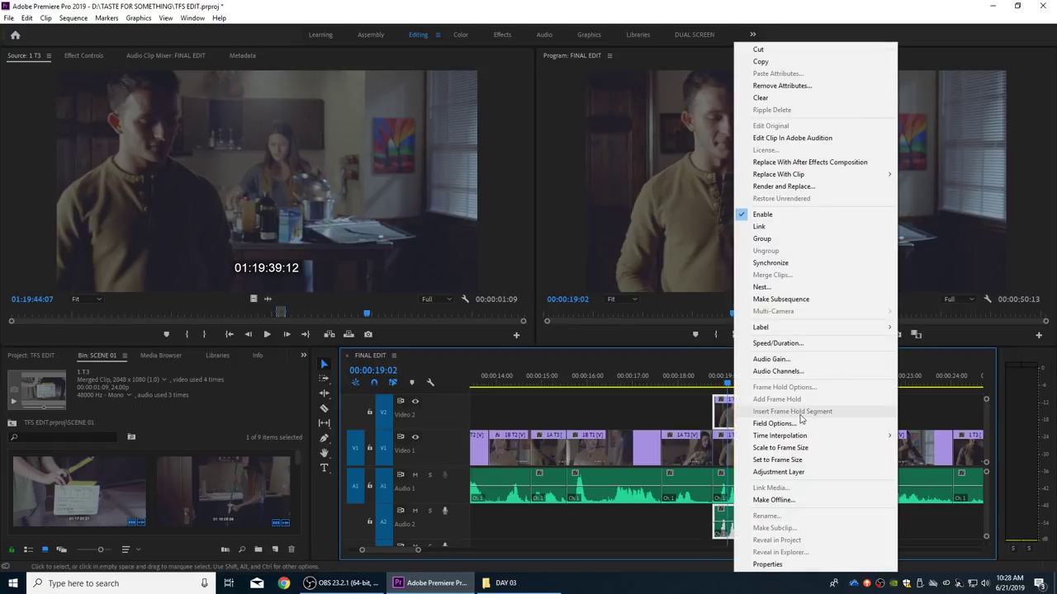
left_click(788, 226)
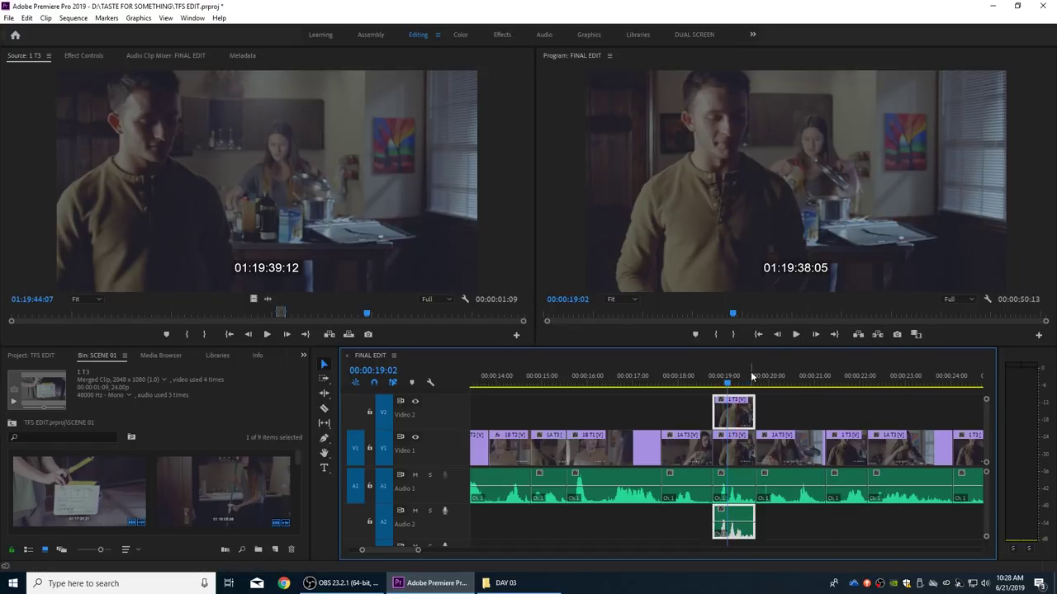
Step: Extend the linked cutaway's start earlier on Video 2
key("=")
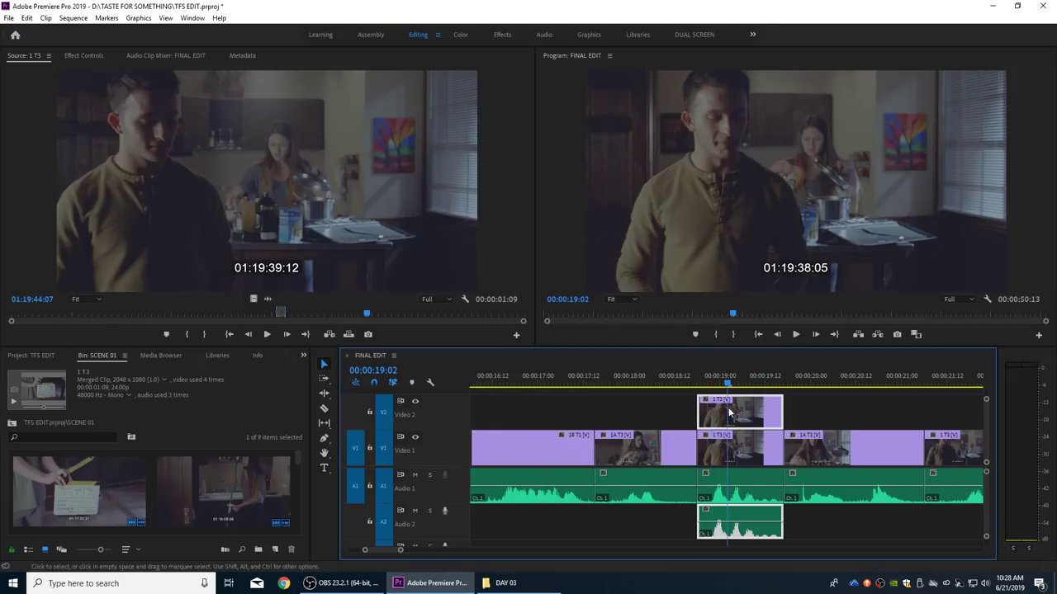
key("minus")
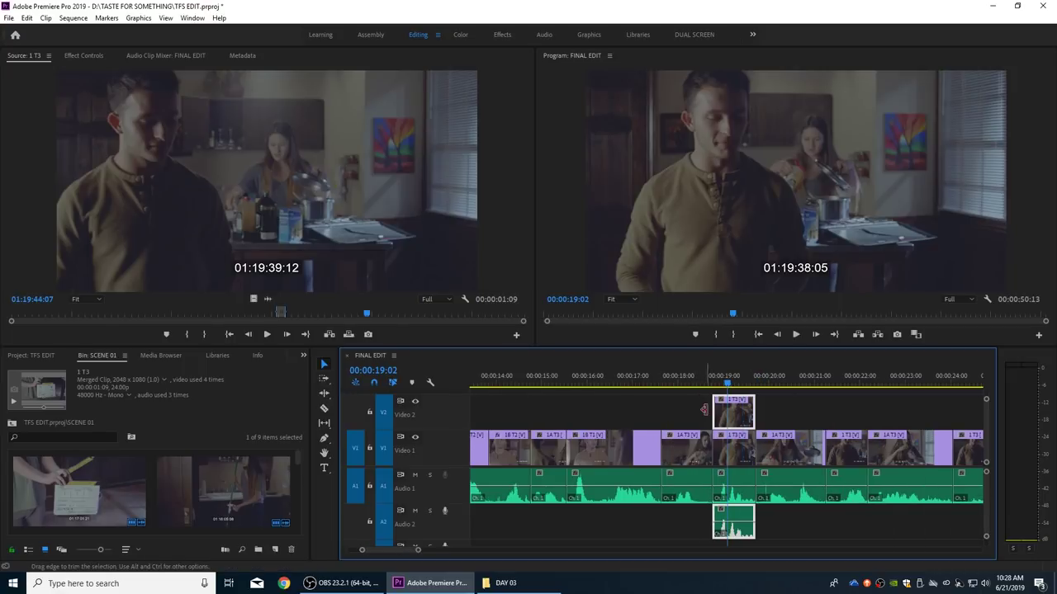
left_click_drag(678, 410, 574, 419)
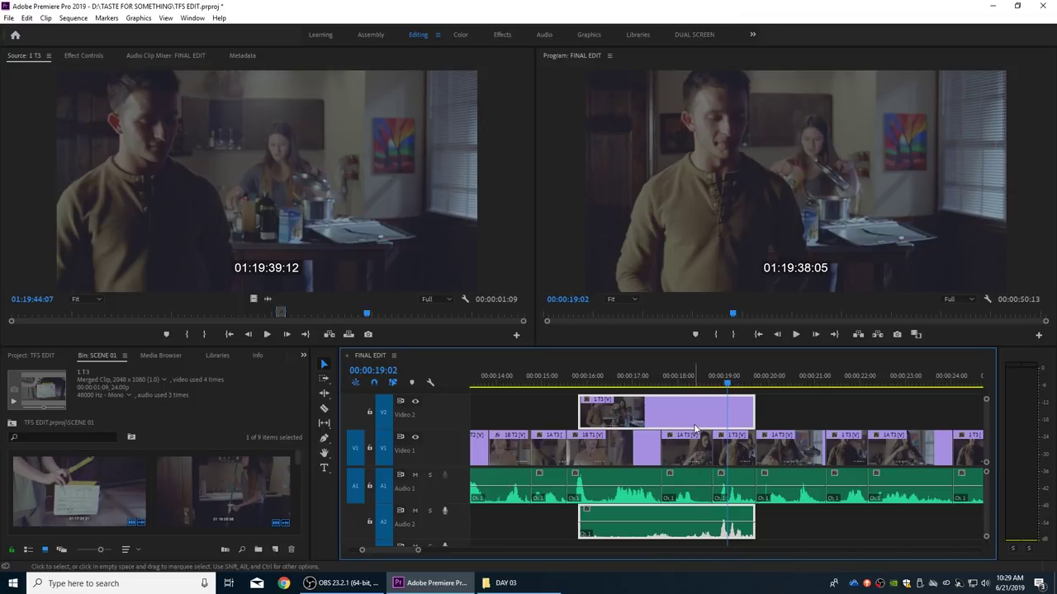
Step: Push all later clips 2:15 later and extend the cutaway's start 15 frames earlier
key("a")
left_click_drag(687, 413, 919, 421)
key("v")
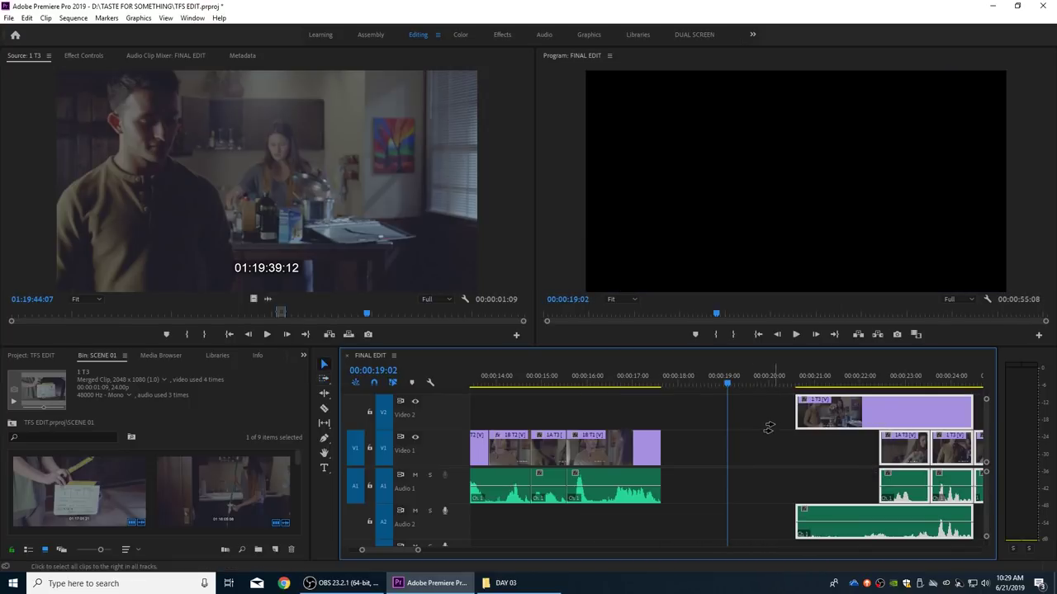
left_click(770, 417)
left_click_drag(795, 412, 662, 414)
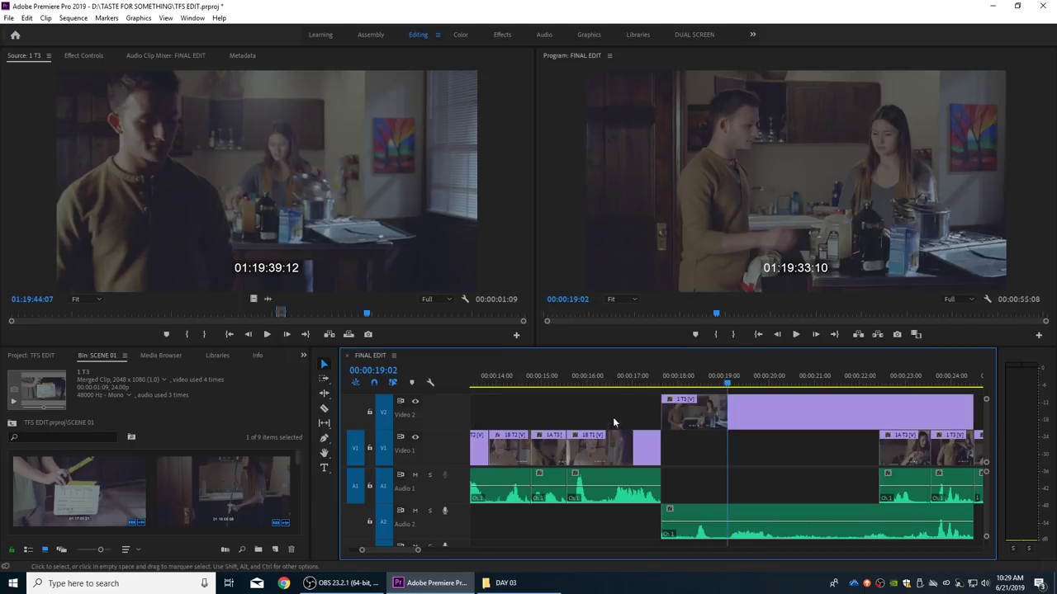
Step: Review the edit from about 17 seconds and park one frame before the 19:02 edit point
left_click_drag(613, 380, 646, 501)
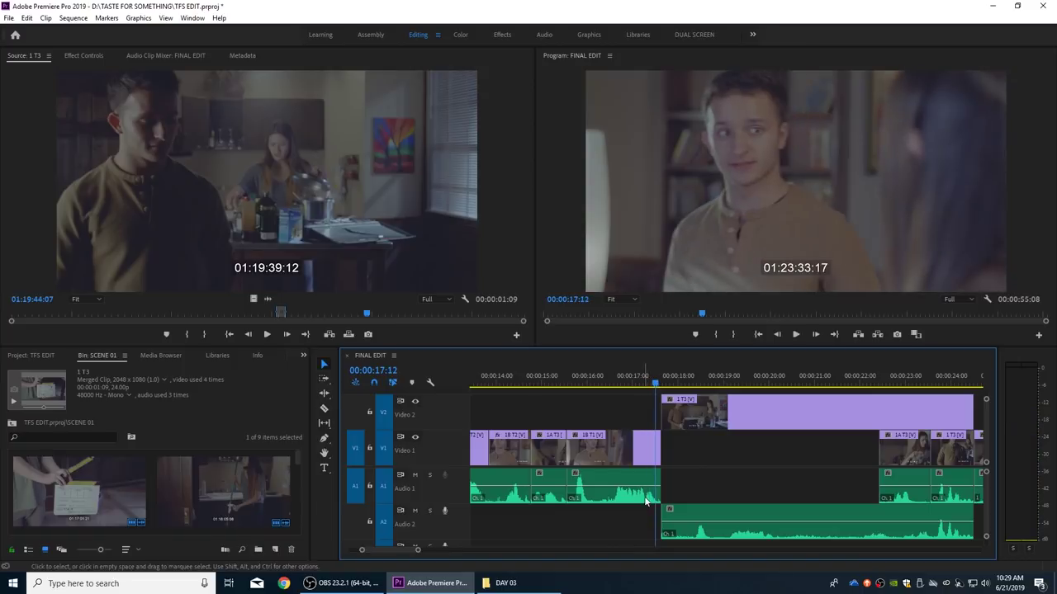
left_click(723, 378)
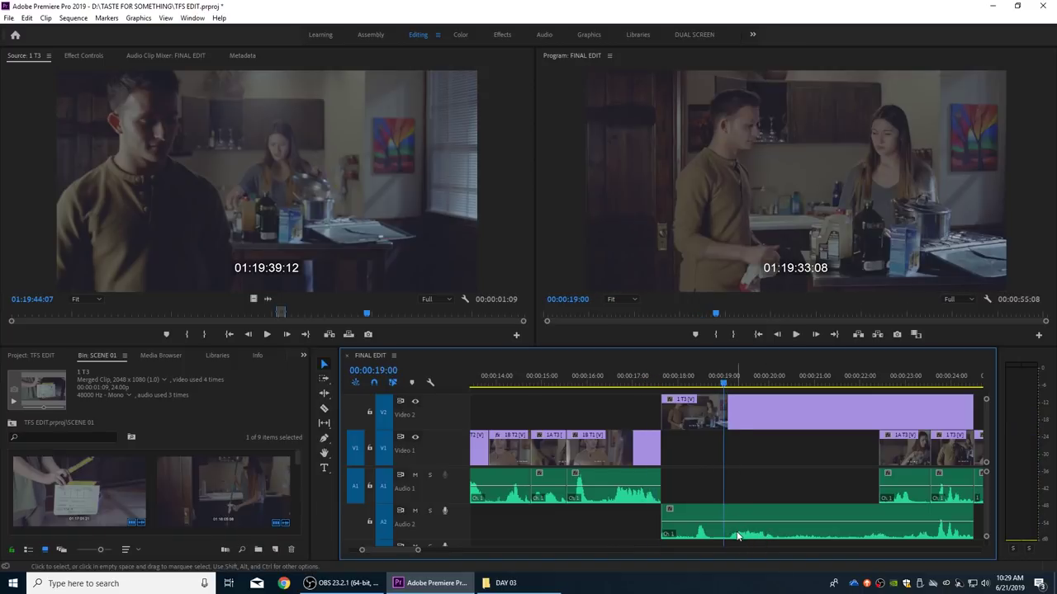
key("space")
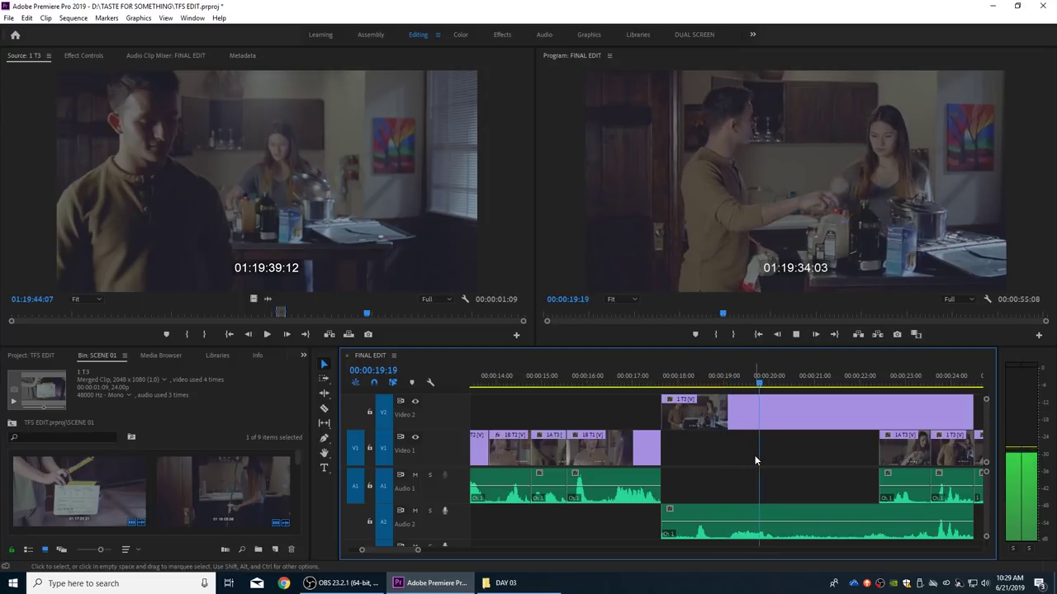
left_click(617, 387)
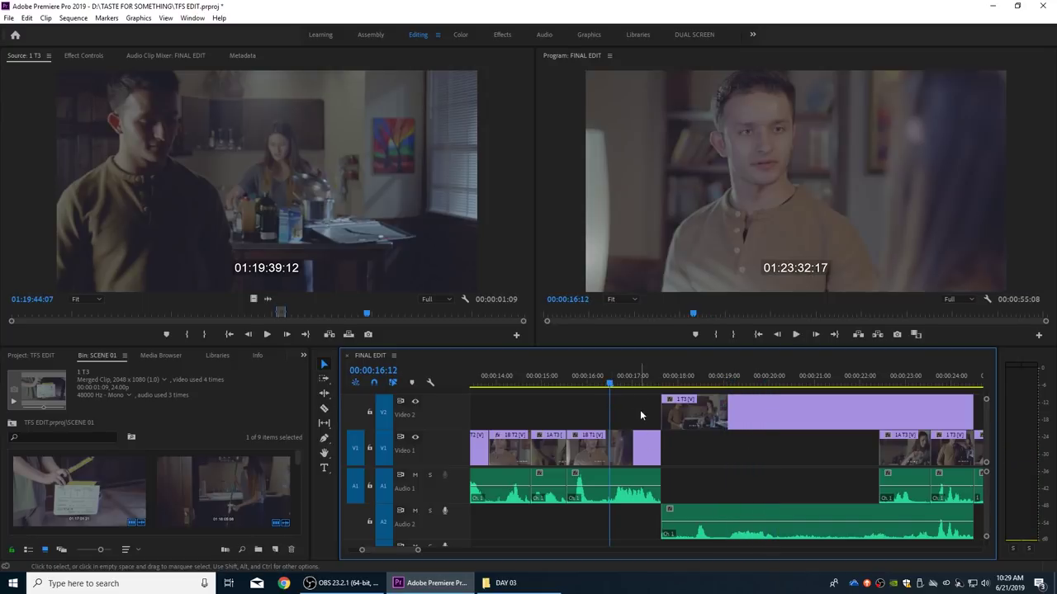
key("space")
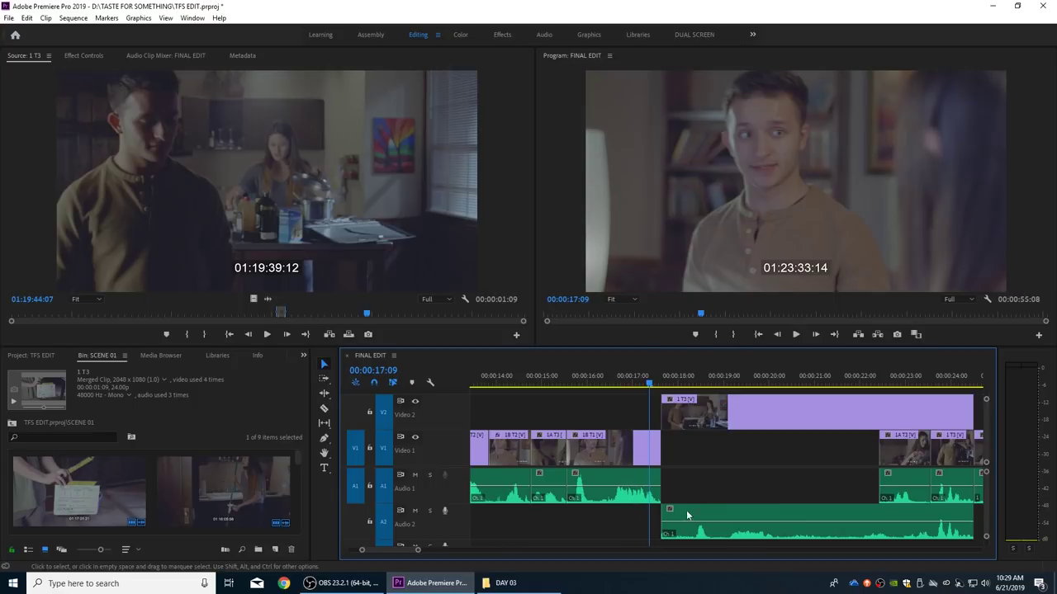
left_click(728, 385)
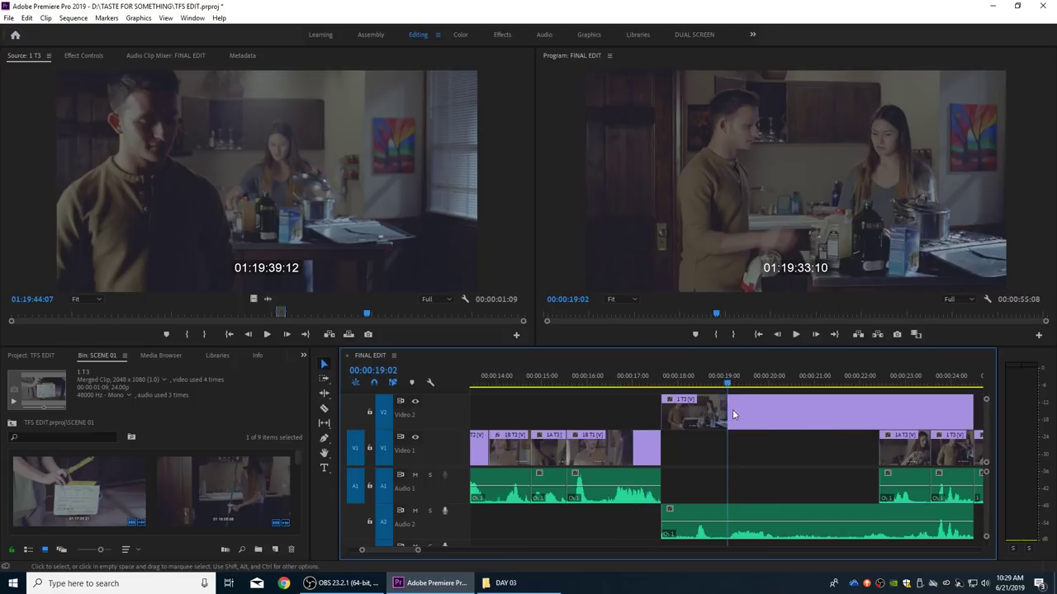
key("Left")
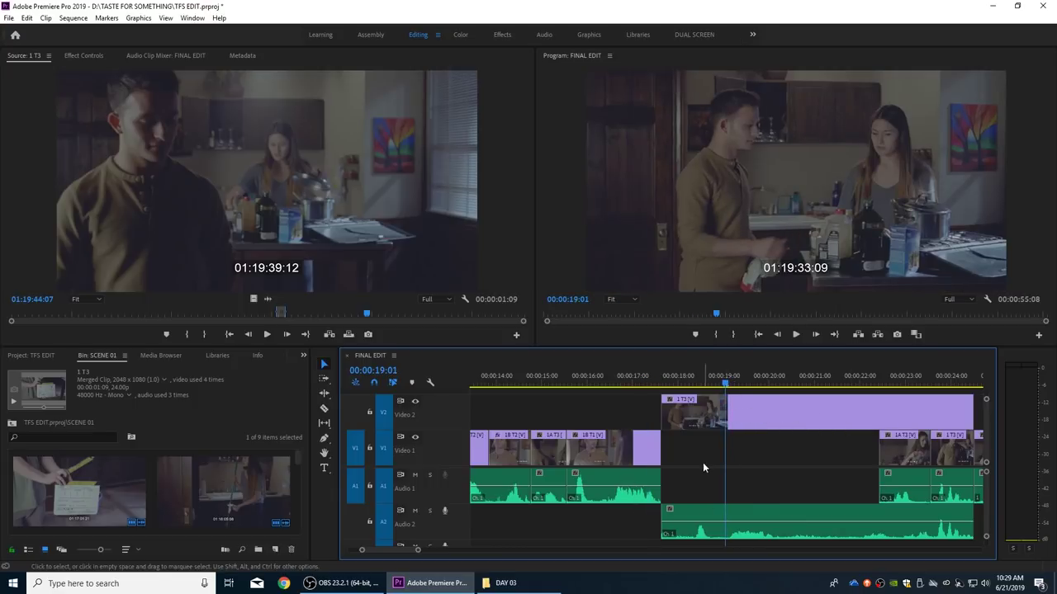
Step: Pull the later clips back left, nudge them one frame earlier, and review the tightened section
key("a")
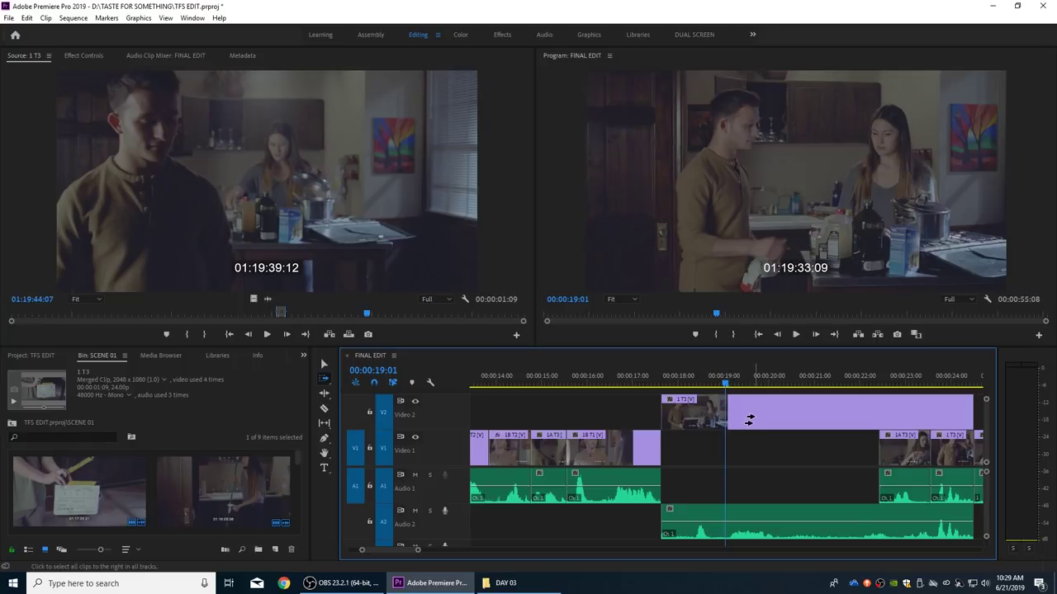
left_click_drag(749, 419, 681, 422)
key("Up")
key("Up")
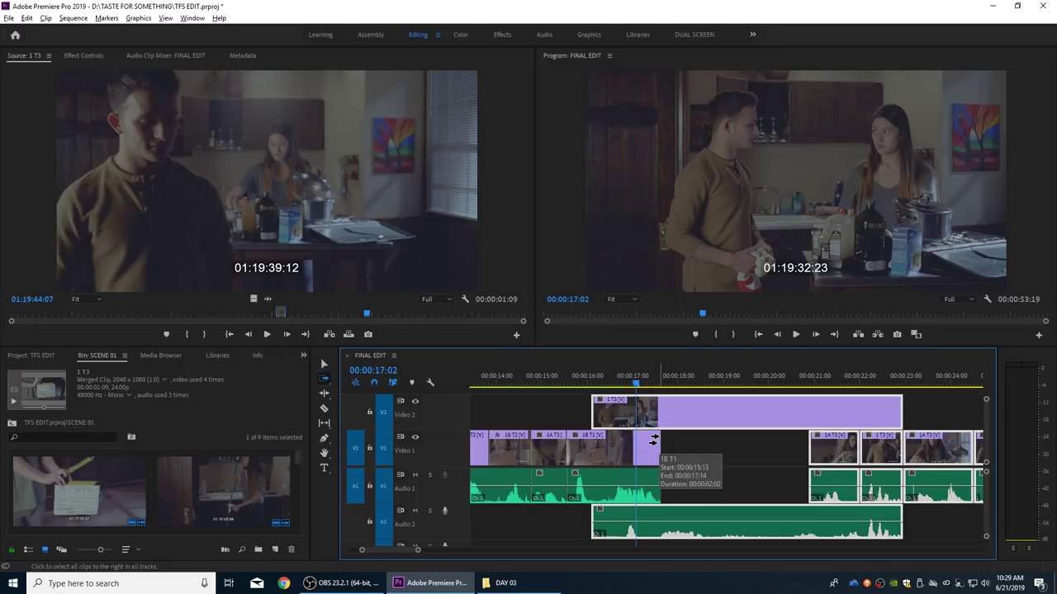
key("alt+Left")
key("alt+Left")
key("alt+Left")
key("alt+Left")
key("alt+Left")
key("alt+Left")
key("alt+Left")
key("alt+Left")
key("alt+Left")
key("alt+Left")
key("alt+Left")
key("alt+Left")
key("alt+Left")
key("alt+Left")
key("alt+Left")
key("alt+Left")
key("alt+Left")
key("alt+Left")
key("alt+Left")
key("alt+Left")
key("alt+Left")
key("alt+Left")
key("alt+Left")
key("alt+Left")
key("alt+Left")
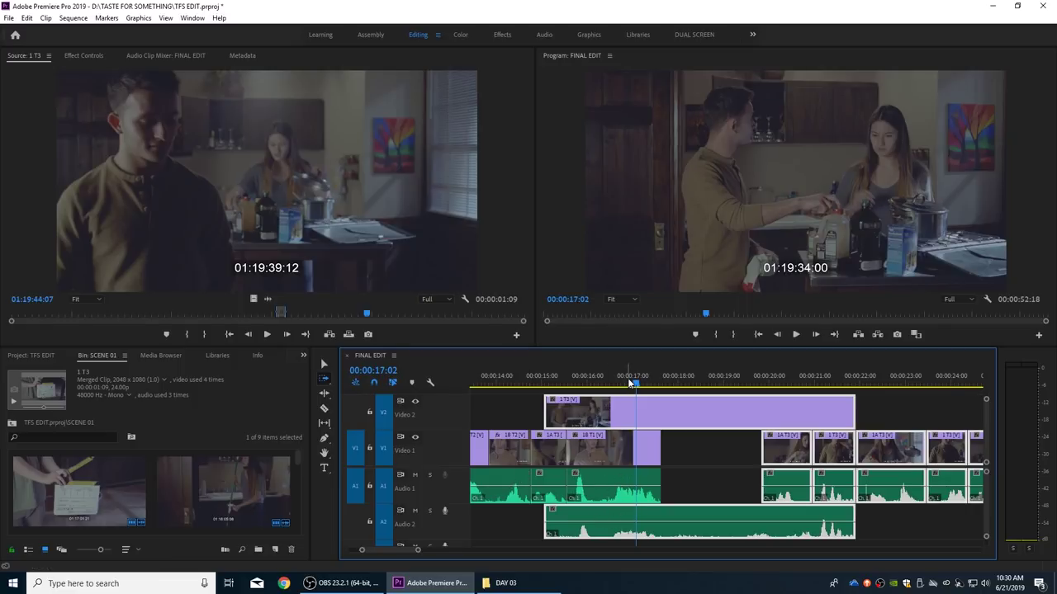
key("space")
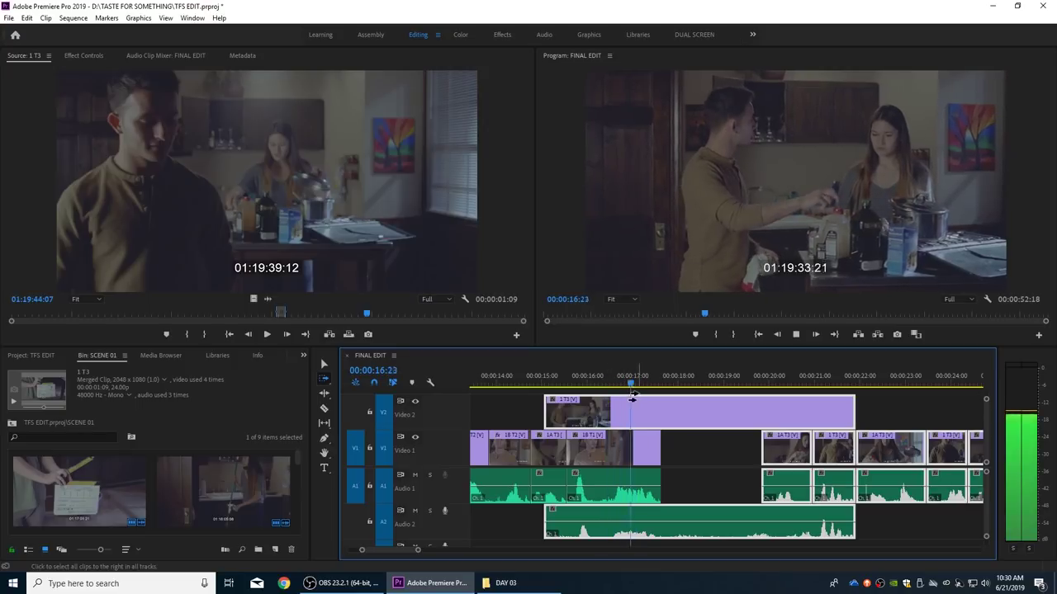
key("space")
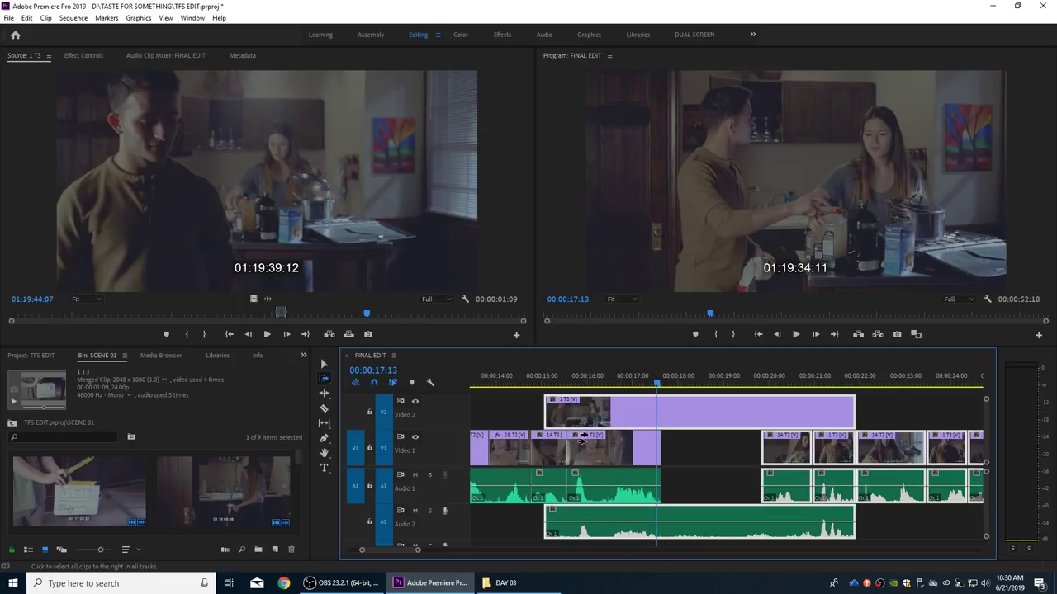
key("v")
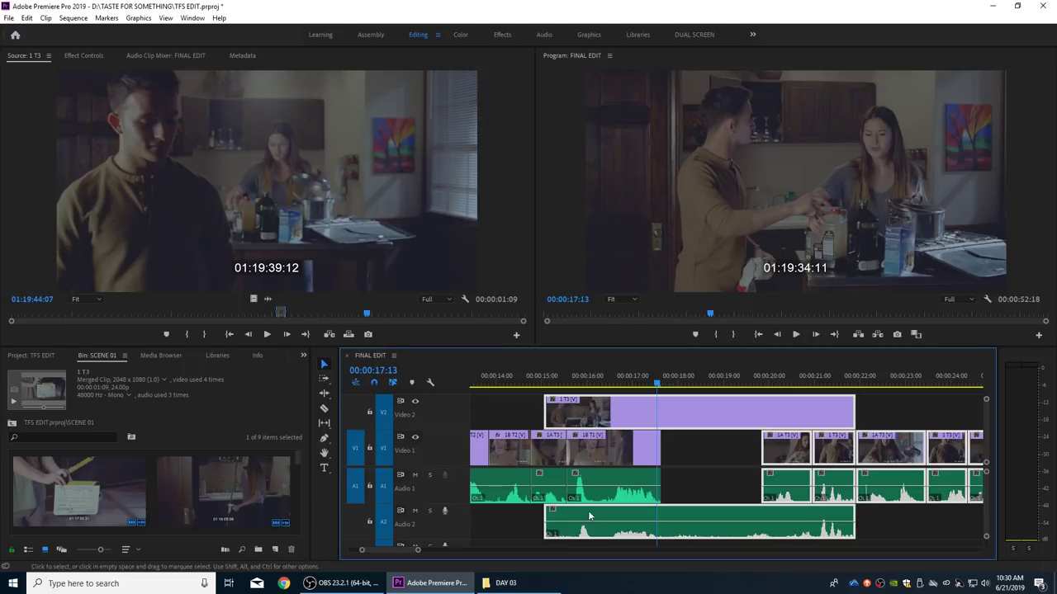
left_click(545, 513)
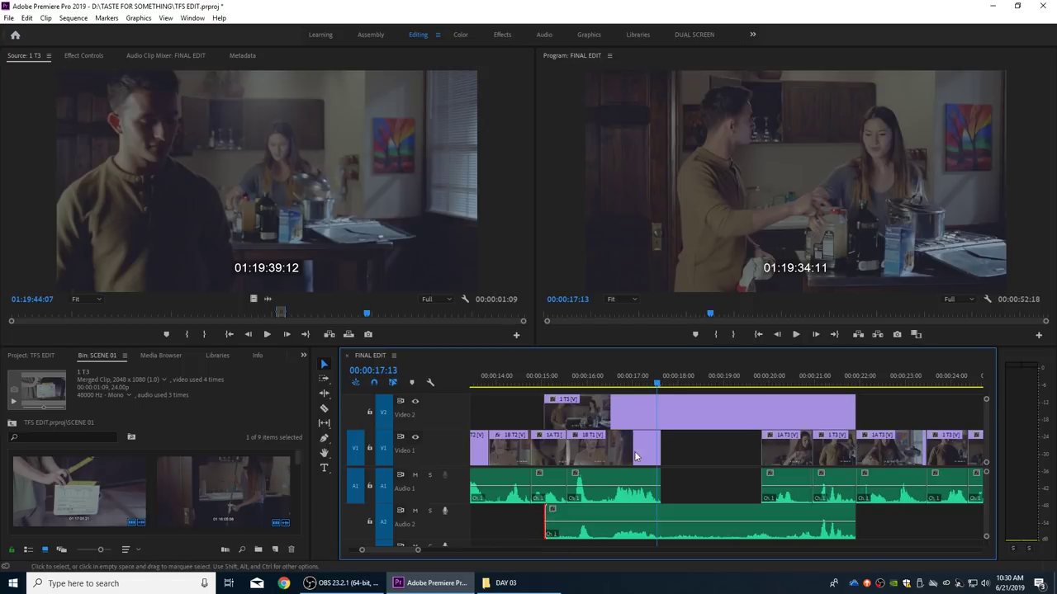
Step: Unlink the 1 T3 audio, trim both ends, and shift it into Audio 1's 17:13–19:20 gap
right_click(655, 421)
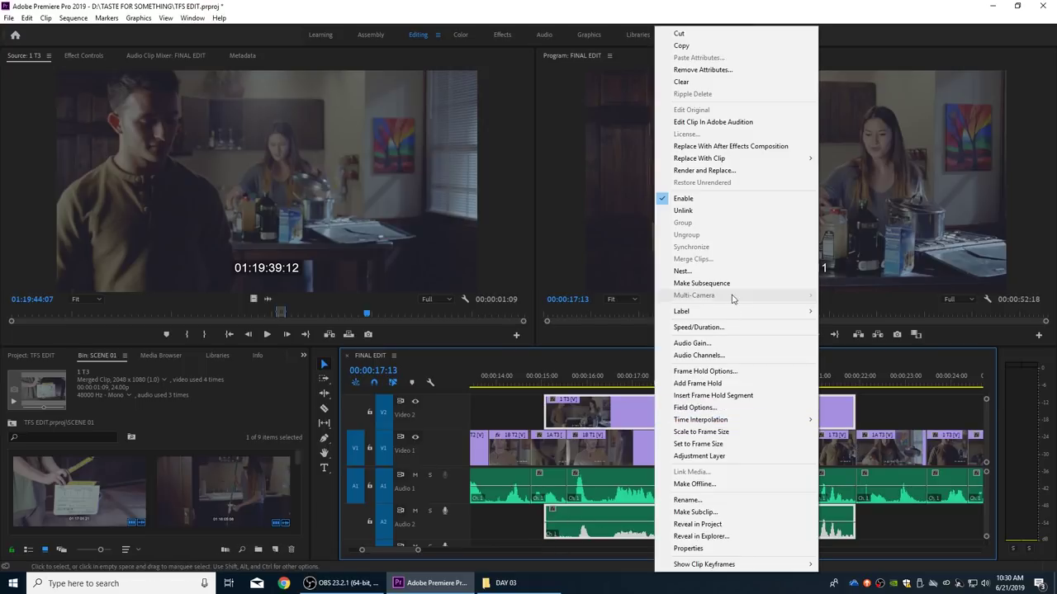
left_click(710, 212)
left_click_drag(545, 514, 661, 515)
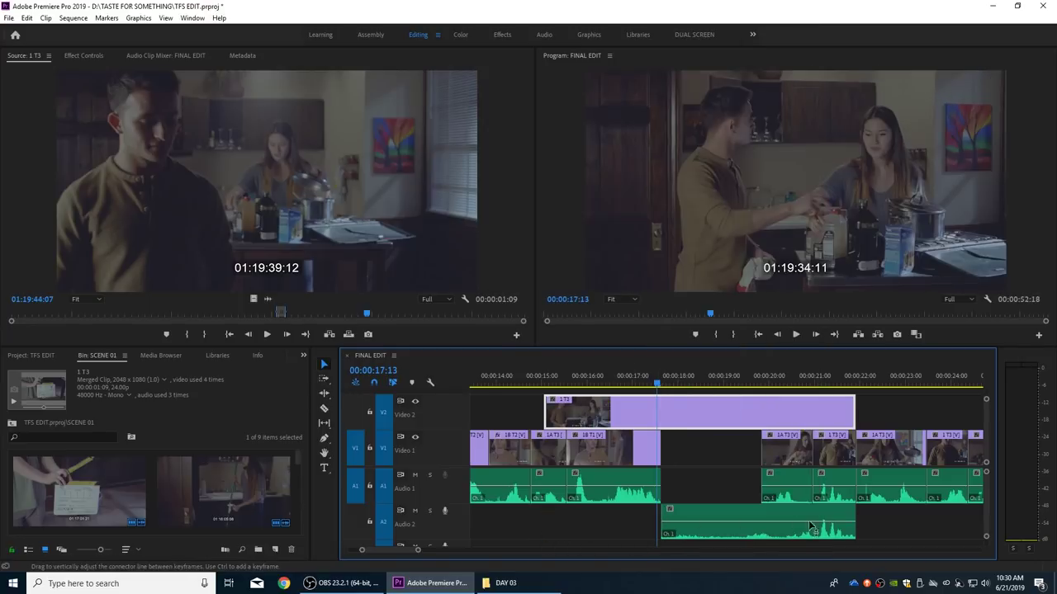
left_click_drag(848, 516, 758, 515)
left_click(732, 514)
key("alt+Up")
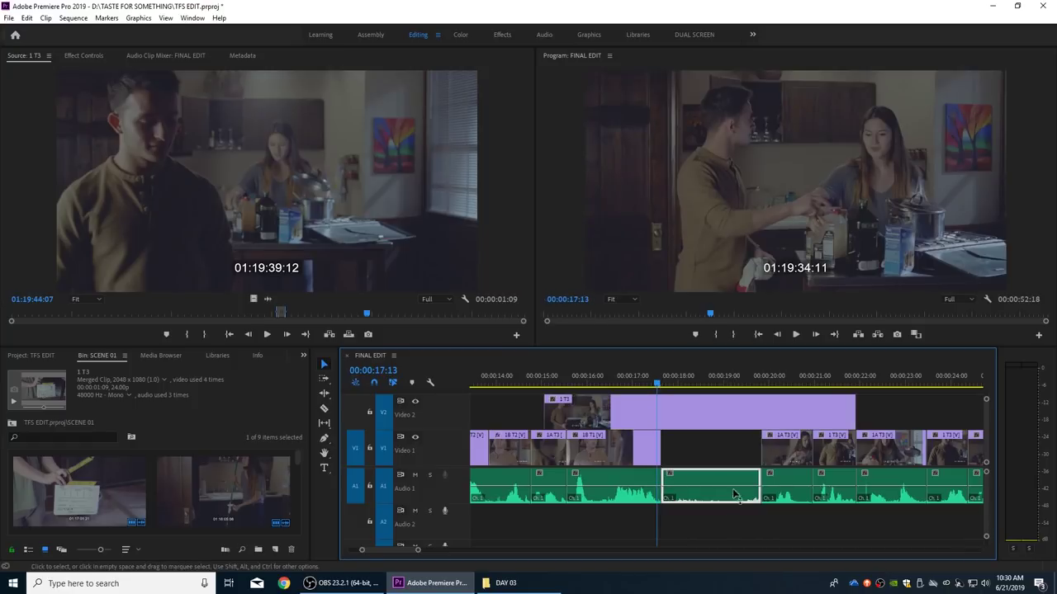
Step: Trim the cutaway video's start 1:13 later and review playback from 15:11 and 16:09
left_click_drag(547, 409, 619, 411)
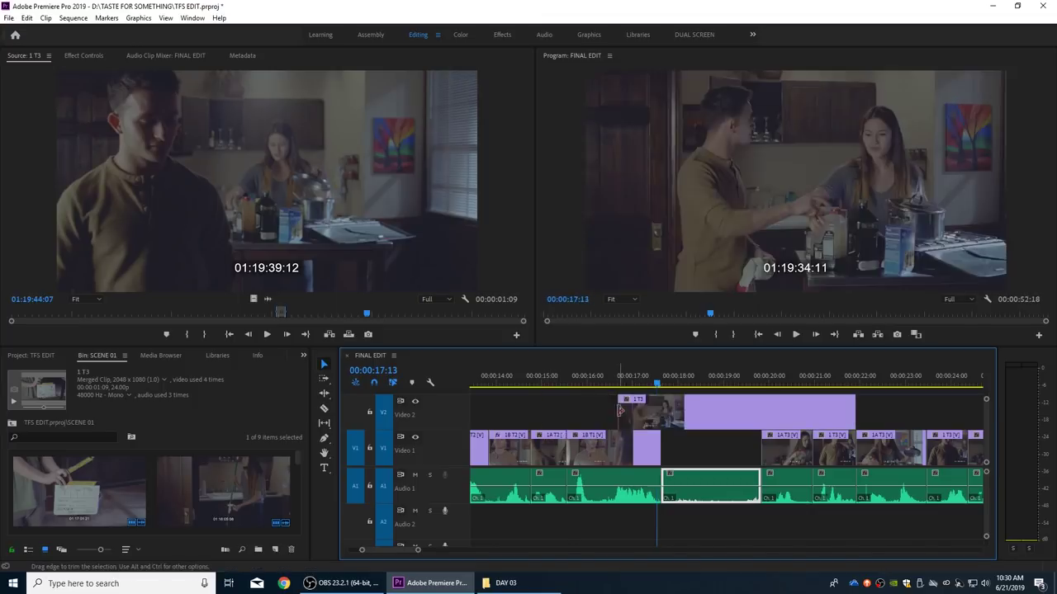
left_click(590, 381)
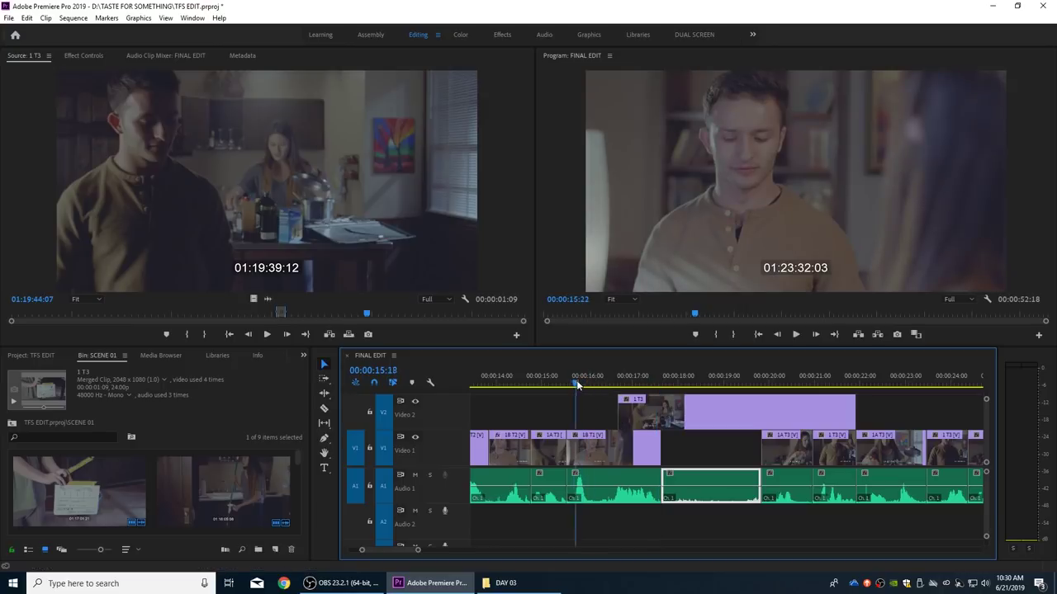
left_click(562, 381)
key("space")
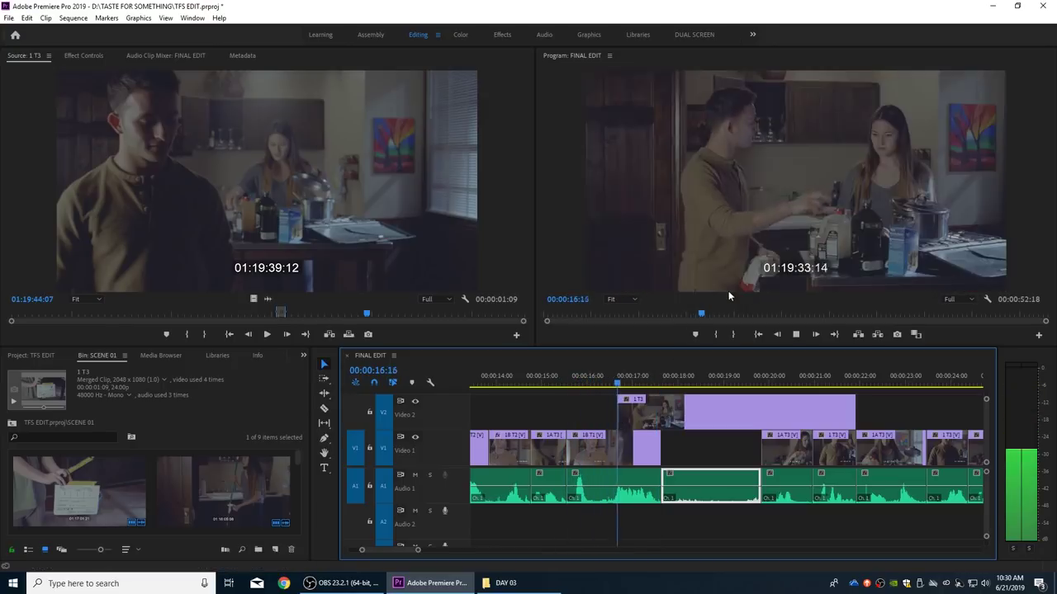
key("space")
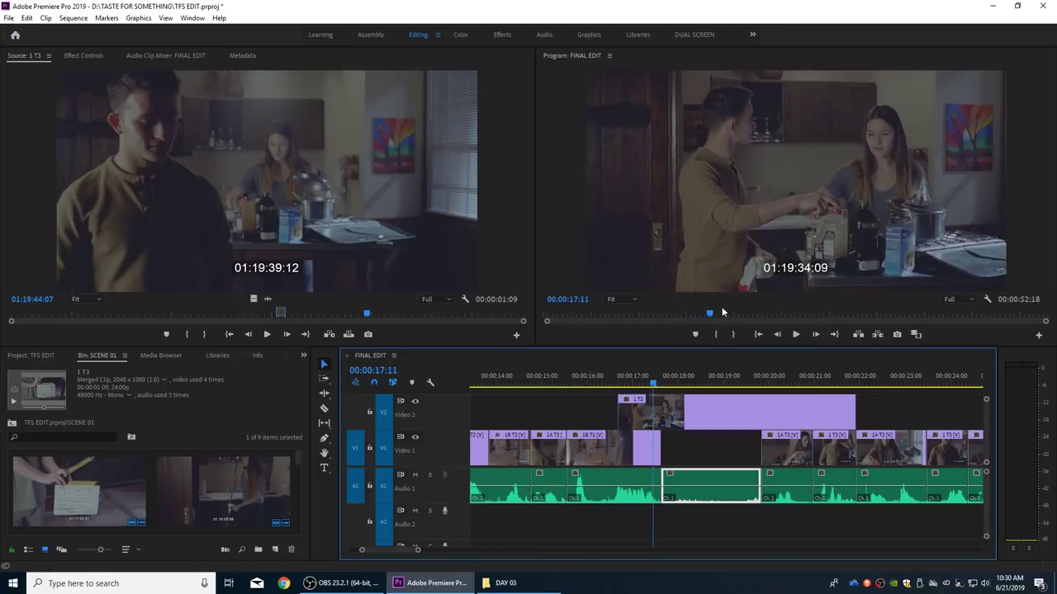
left_click(622, 409)
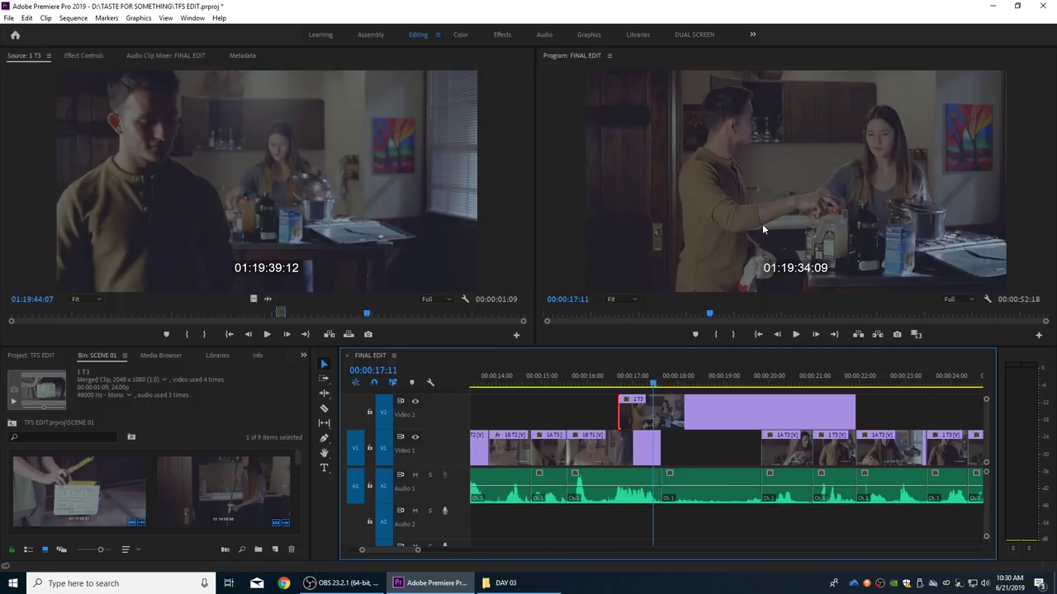
left_click(605, 380)
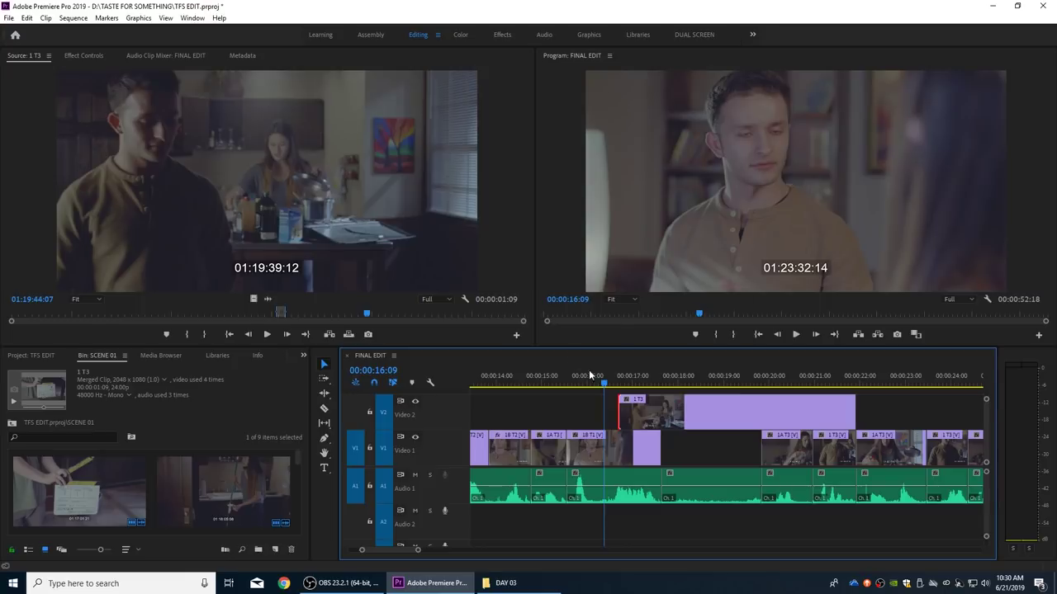
key("space")
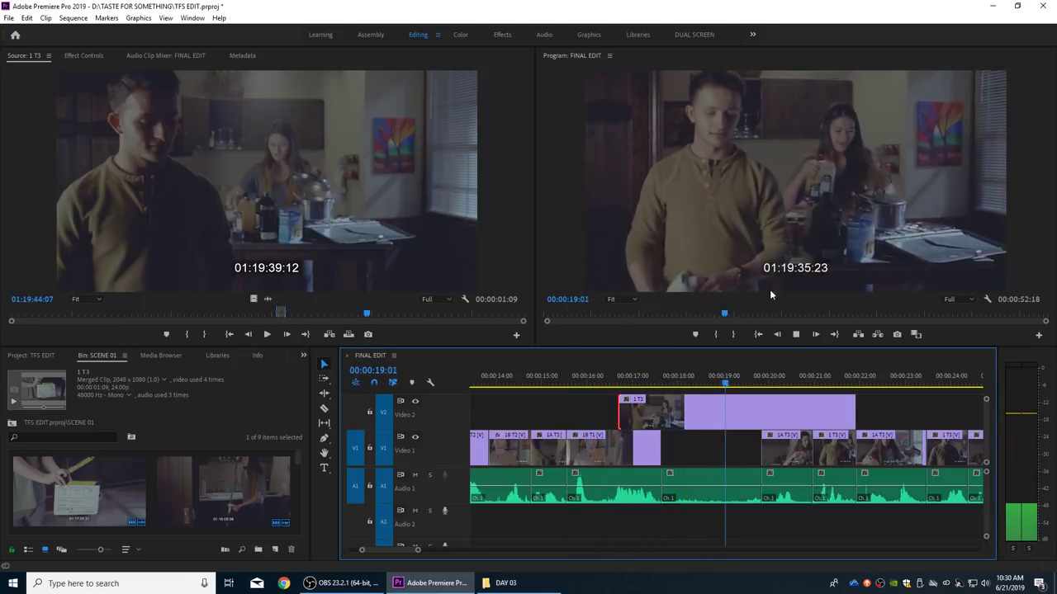
key("space")
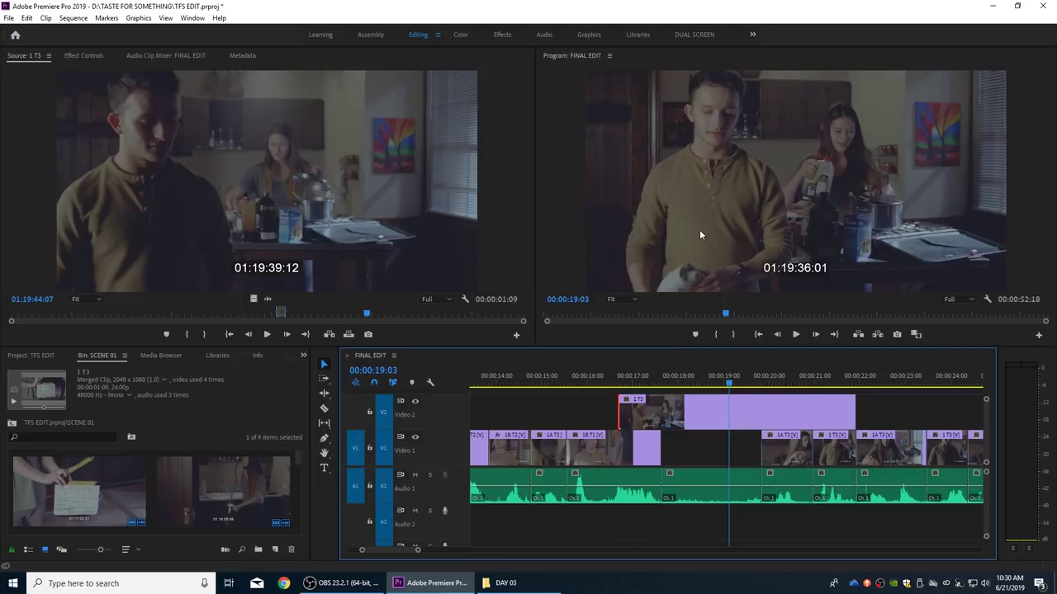
Step: Shorten the 1 T3 cutaway to 3:04 and move it down onto Video 1 at 16:16
left_click(852, 410)
left_click_drag(852, 410, 760, 410)
left_click(704, 417)
key("alt+Down")
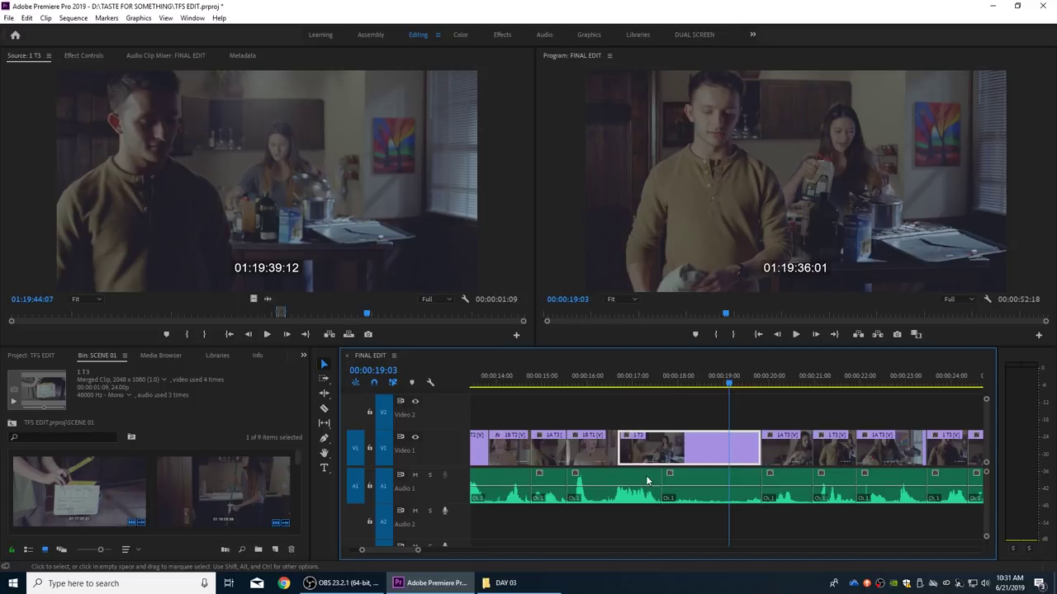
Step: Select the 1B T1 clip and review the sequence from about 16:05
left_click(595, 449)
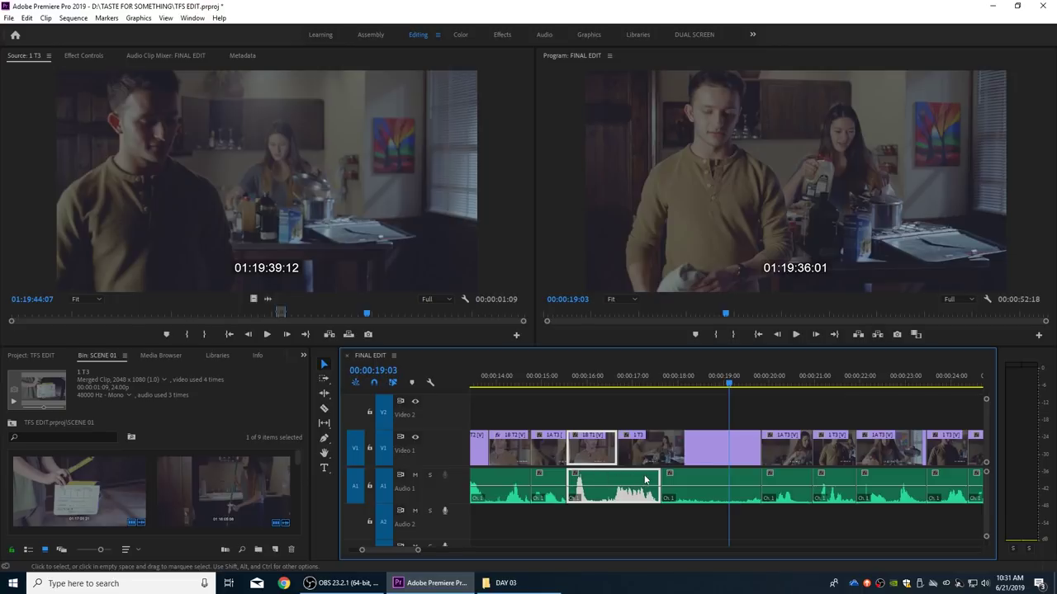
left_click(589, 376)
key("space")
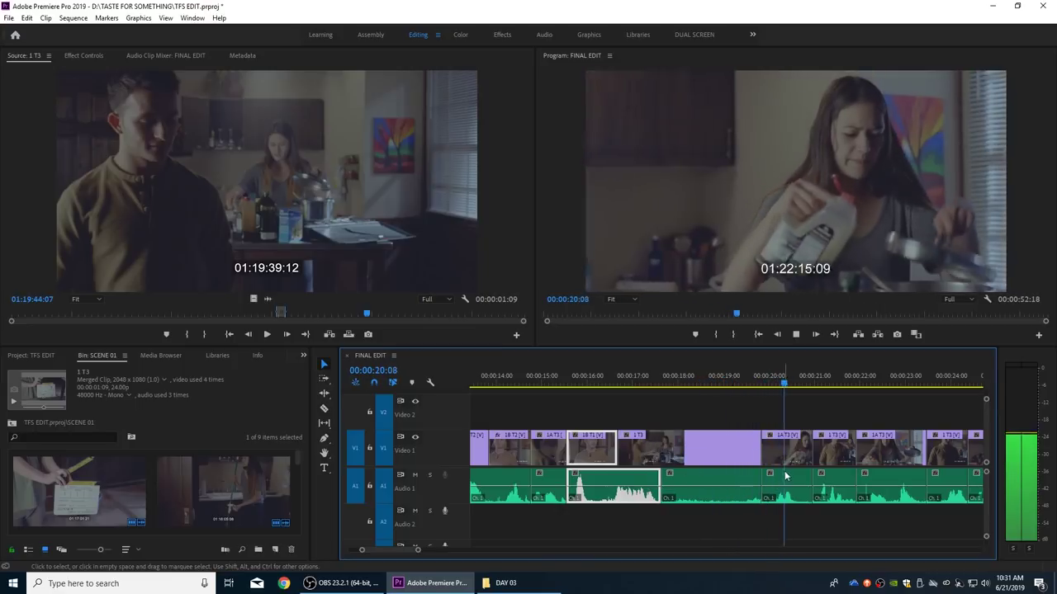
key("space")
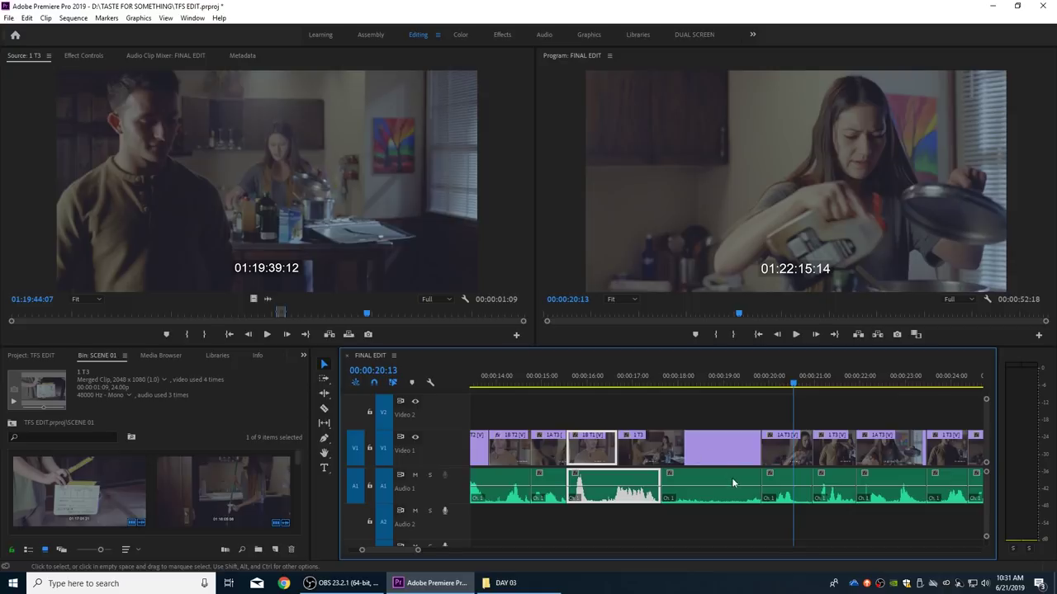
Step: Delete the 1A T3 video clip and extend the 1 T3 shot over the gap
left_click(775, 452)
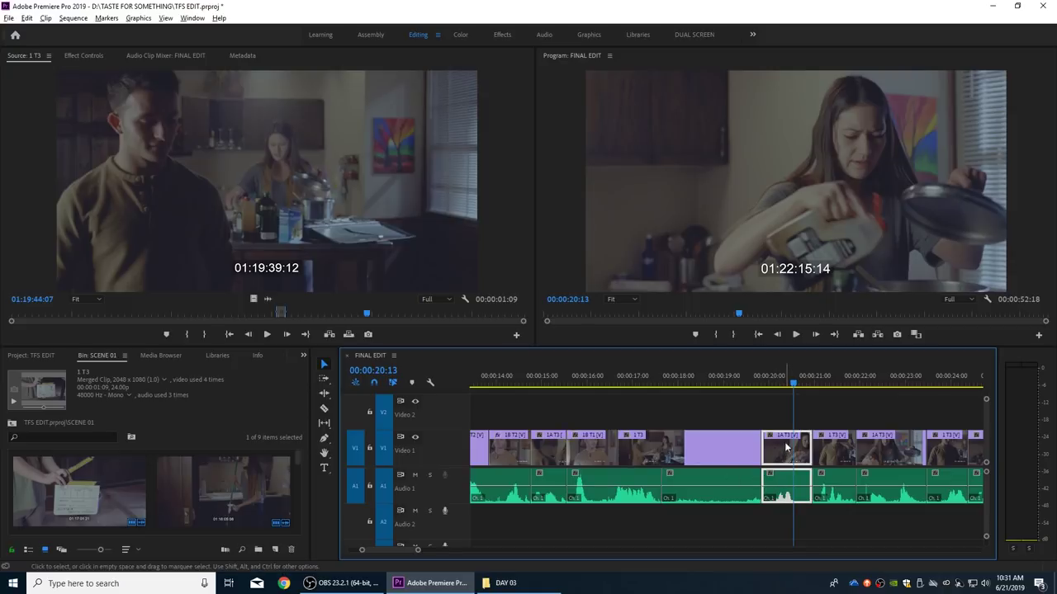
left_click(805, 422)
left_click(776, 455)
key("Delete")
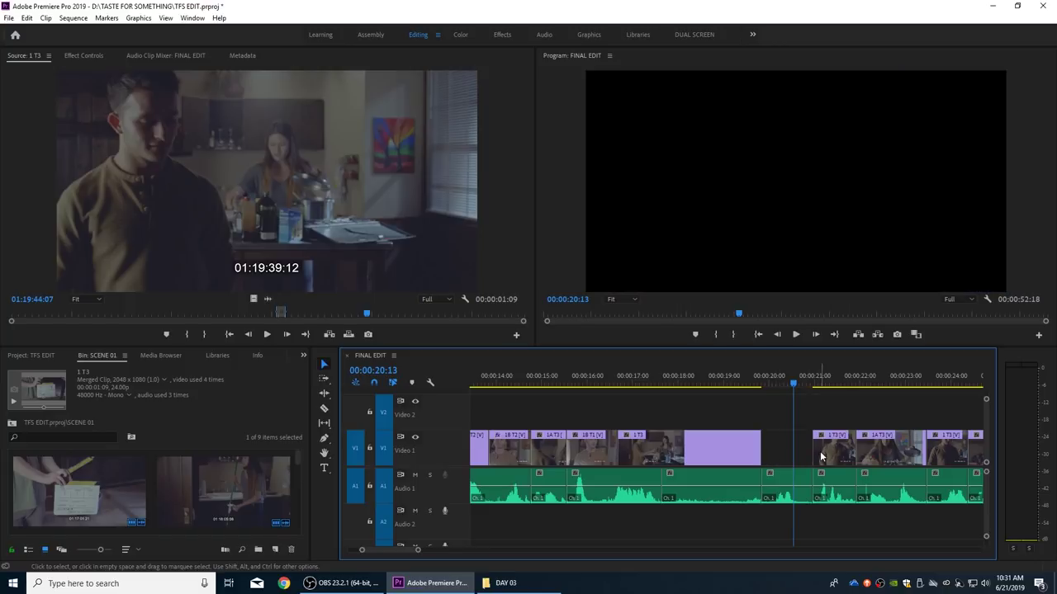
left_click_drag(760, 456, 822, 450)
key("alt")
key("alt")
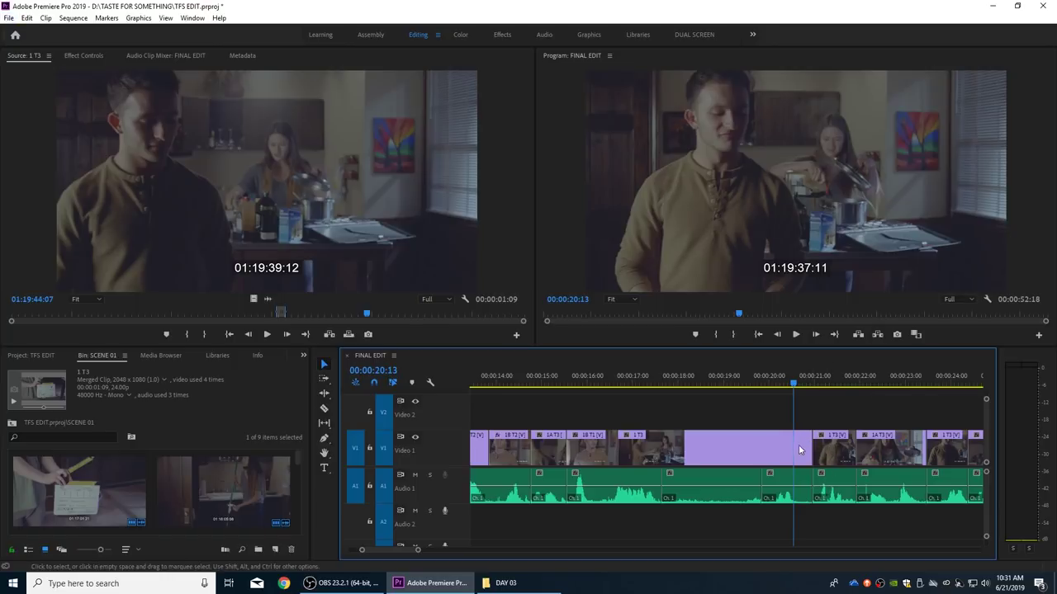
Step: Delete the following 1 T3 clip, extend the long 1 T3 shot to about 21:18, and review
left_click(824, 450)
key("Delete")
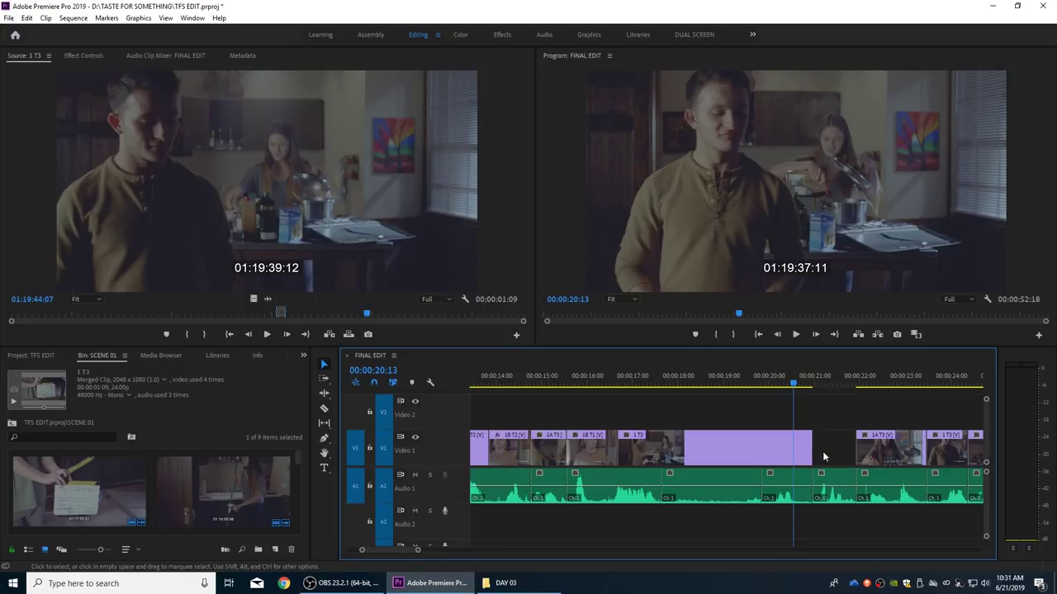
left_click_drag(814, 450, 859, 446)
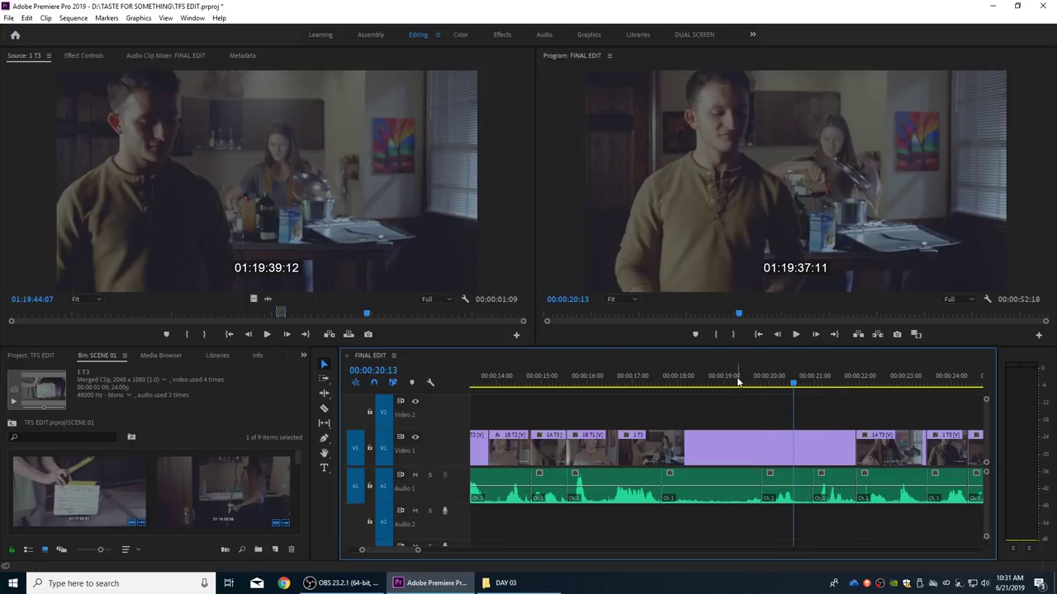
left_click(606, 377)
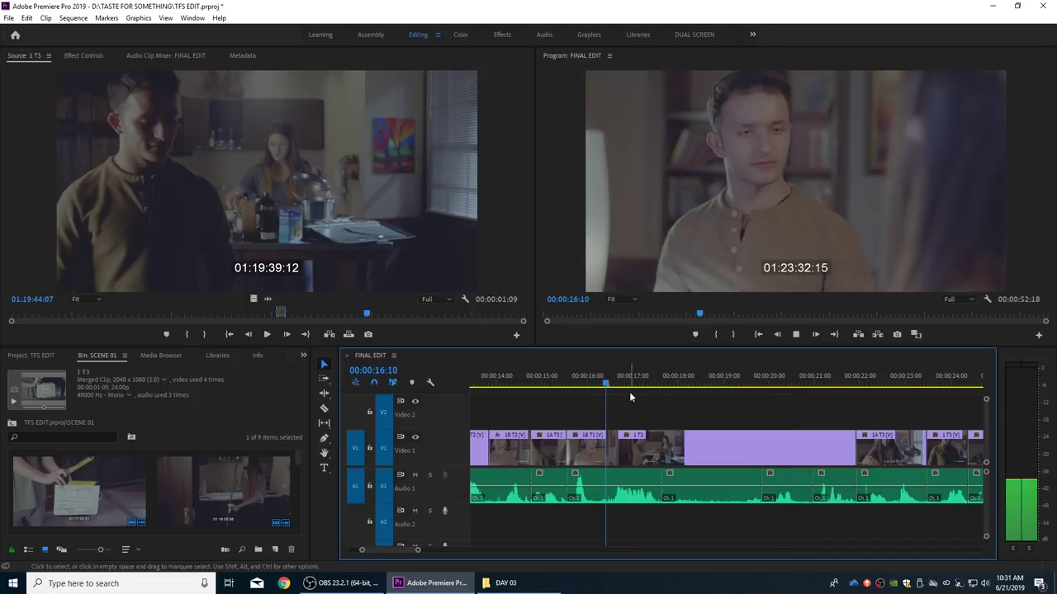
key("space")
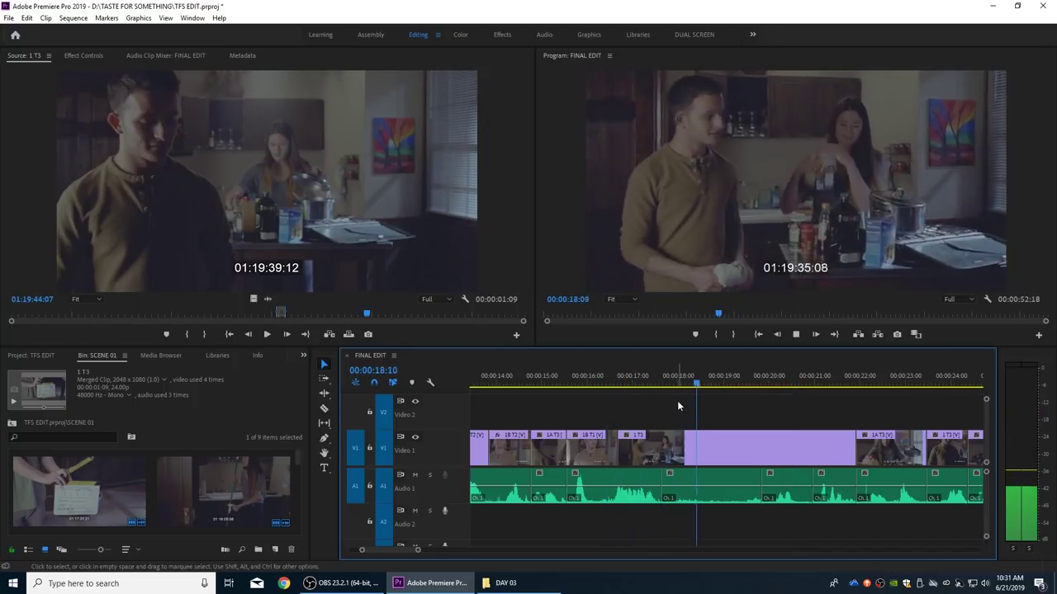
key("space")
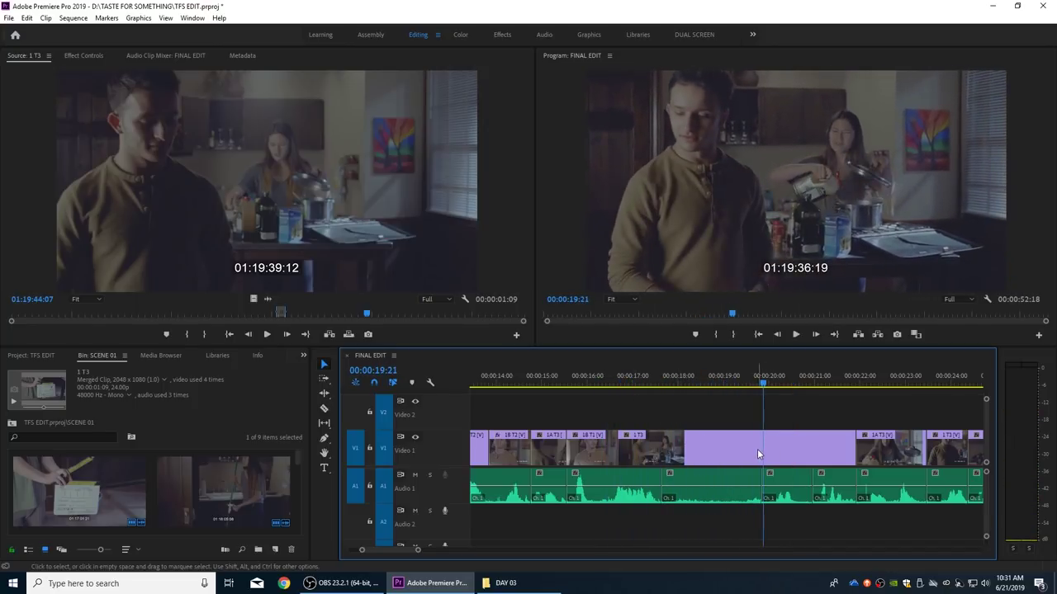
key("=")
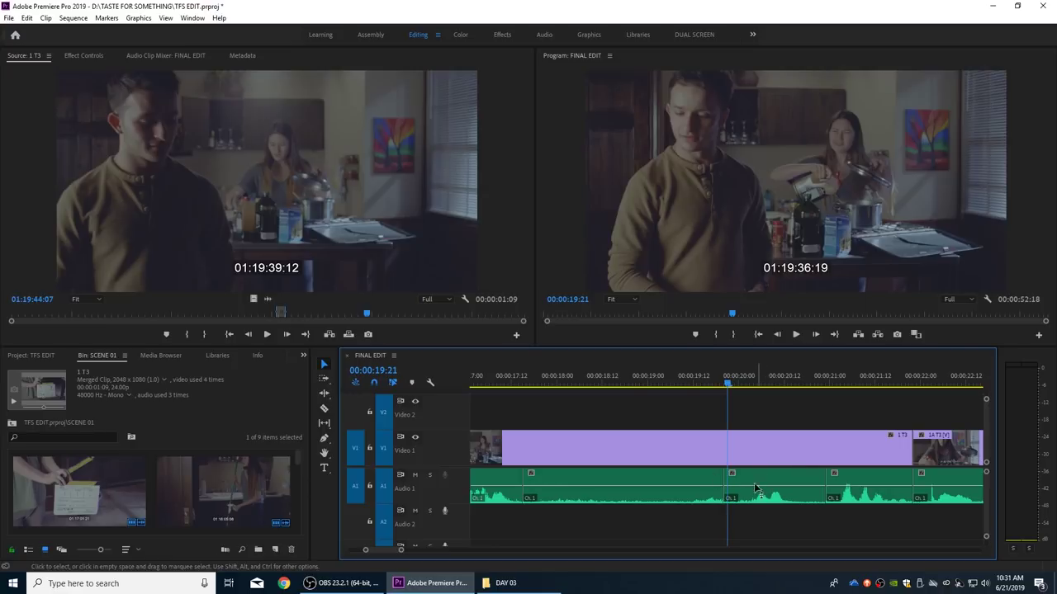
Step: Move the audio piece under 1 T3 to Audio 2, extend the preceding clip, and shift the piece 13 frames earlier
left_click(751, 481)
left_click_drag(751, 481, 751, 517)
left_click_drag(728, 479, 774, 479)
key("alt+Left")
key("alt+Left")
key("alt+Left")
key("alt+Left")
key("alt+Left")
key("alt+Left")
key("alt+Left")
key("alt+Left")
key("alt+Left")
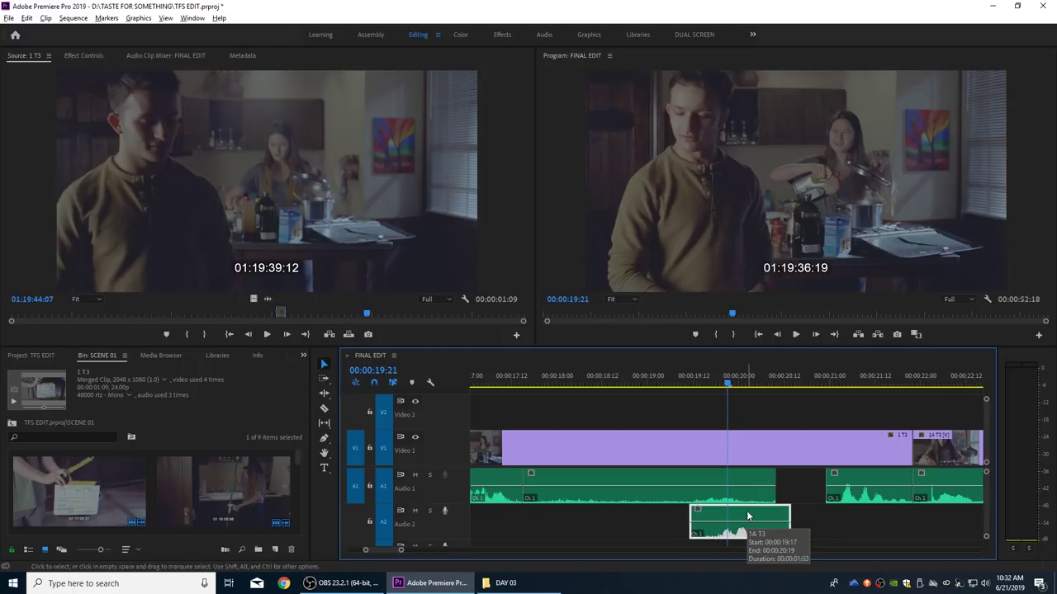
key("alt+Left")
key("alt+Left")
key("alt+Left")
key("alt+Left")
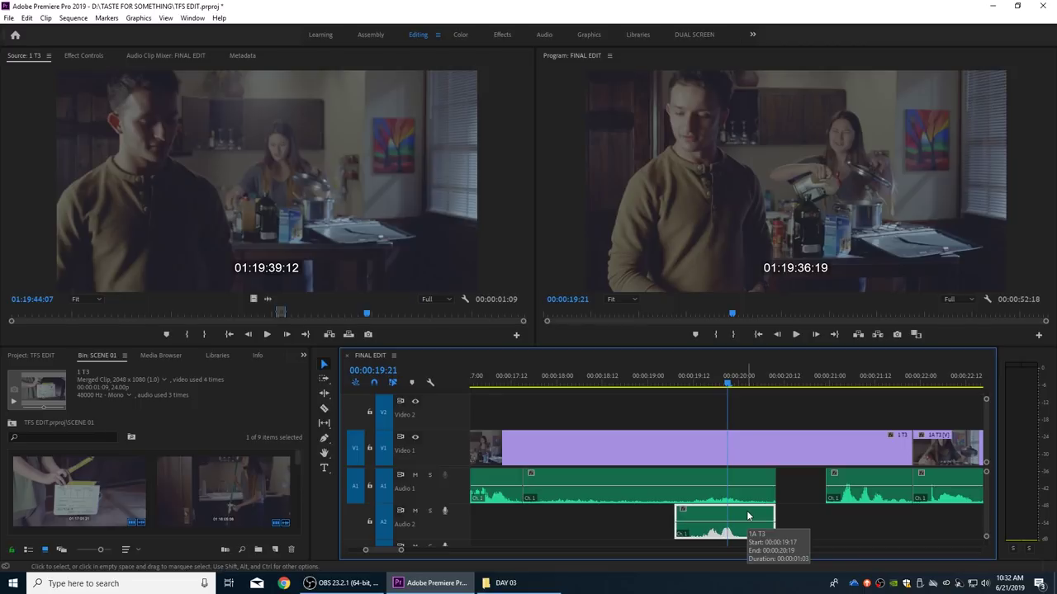
Step: Review from 00:00:19:06, then trim the neighbouring Audio 1 clip edges around the moved piece
left_click(670, 383)
key("space")
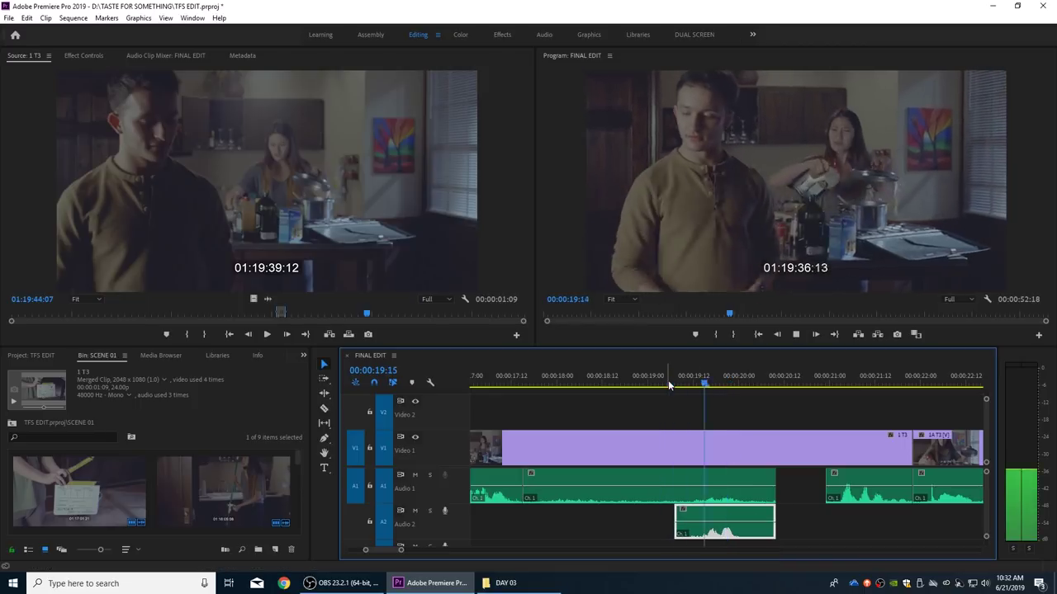
key("space")
left_click_drag(782, 482, 703, 478)
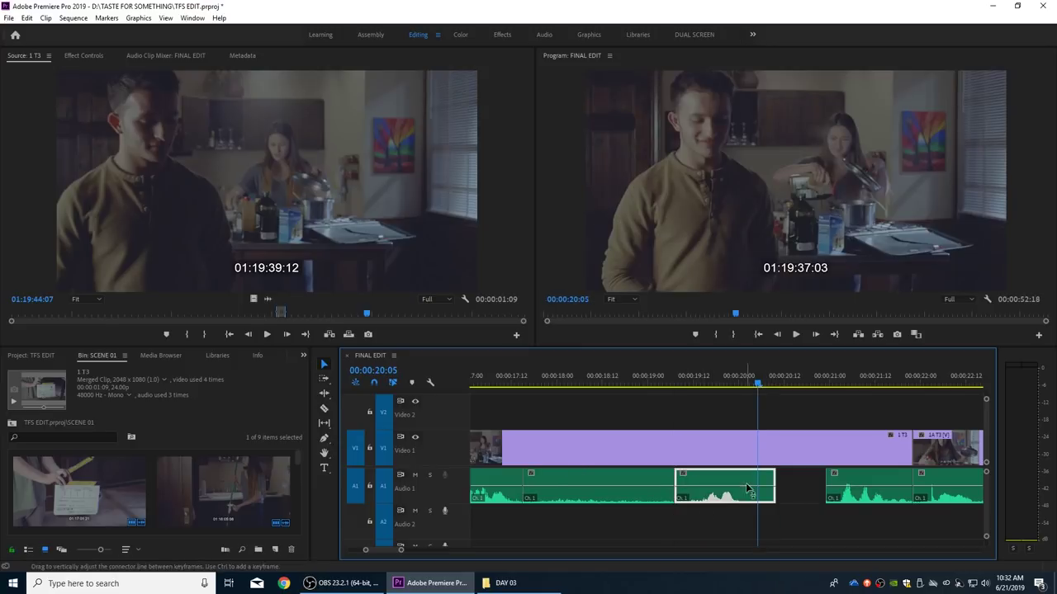
left_click_drag(822, 476, 776, 477)
Step: Play back the audio edit, remove the extra segment, and zoom the timeline back out
key("space")
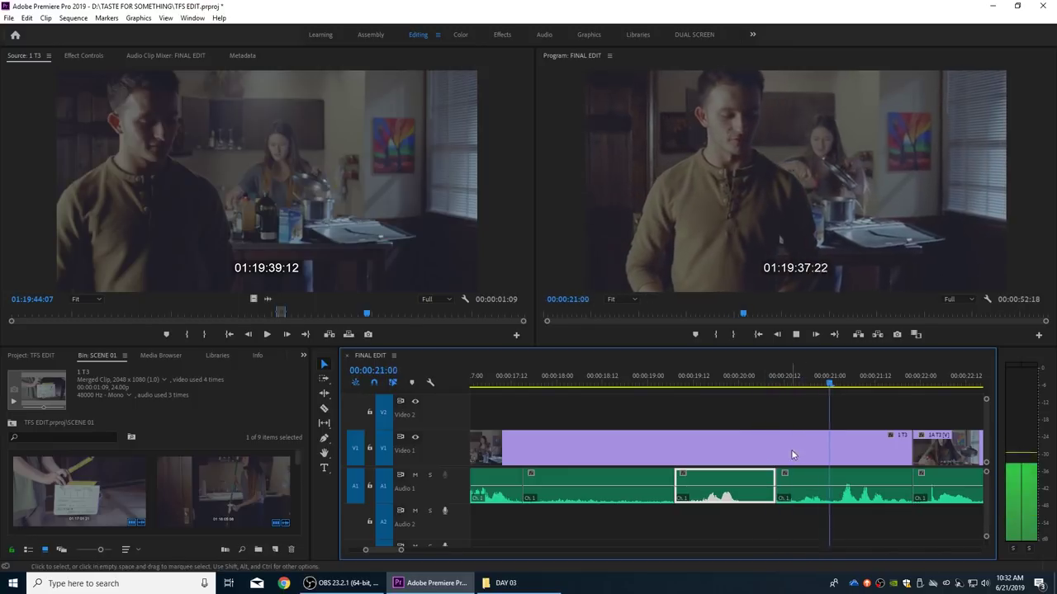
key("space")
key("ctrl+z")
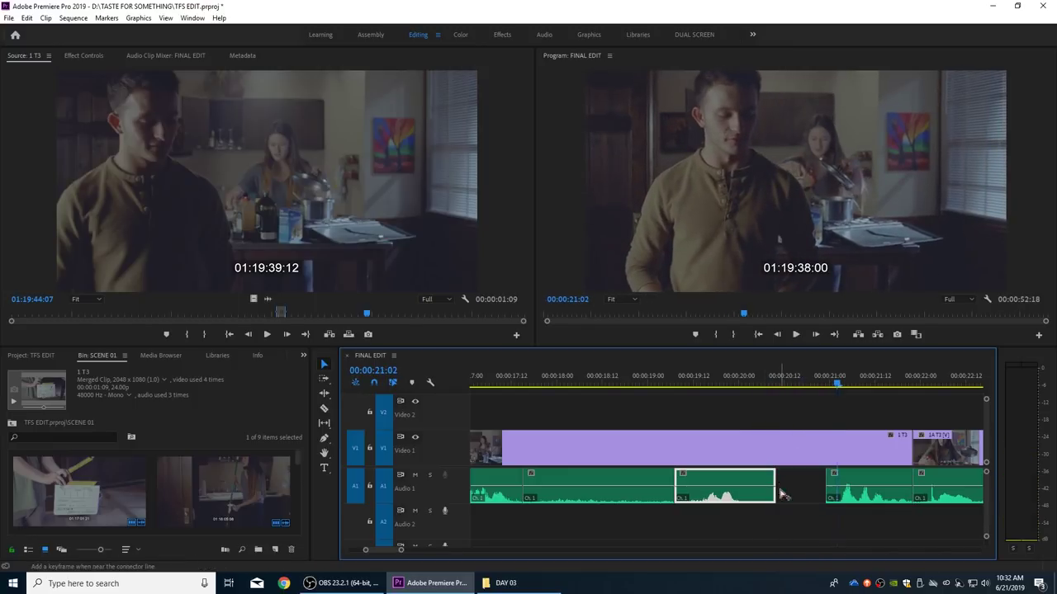
key("minus")
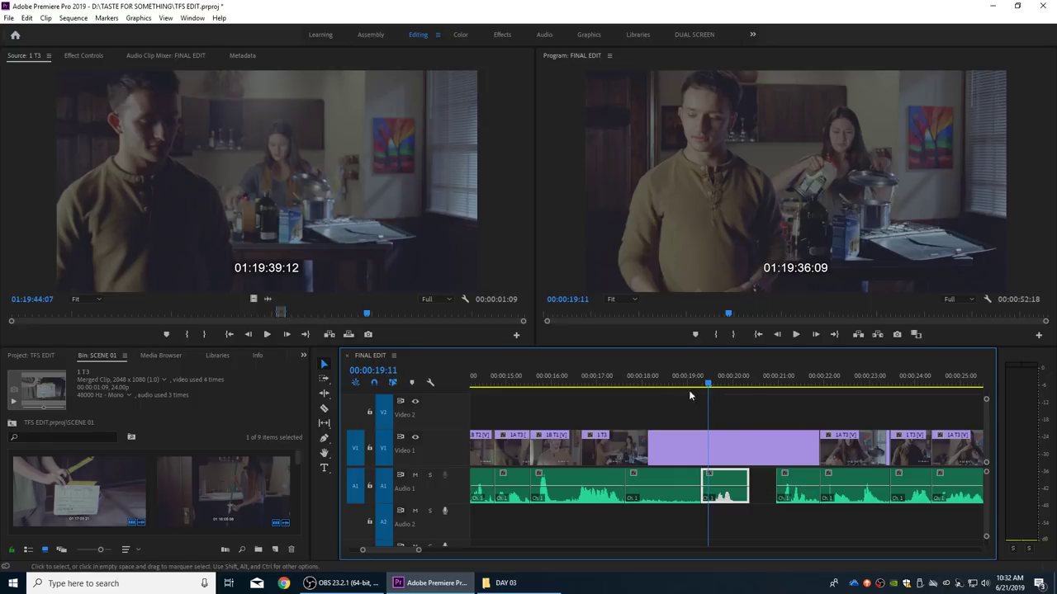
Step: Roll the Video 1 cut before 1 T3 one frame earlier and play through it around 00:00:16
left_click(578, 375)
key("space")
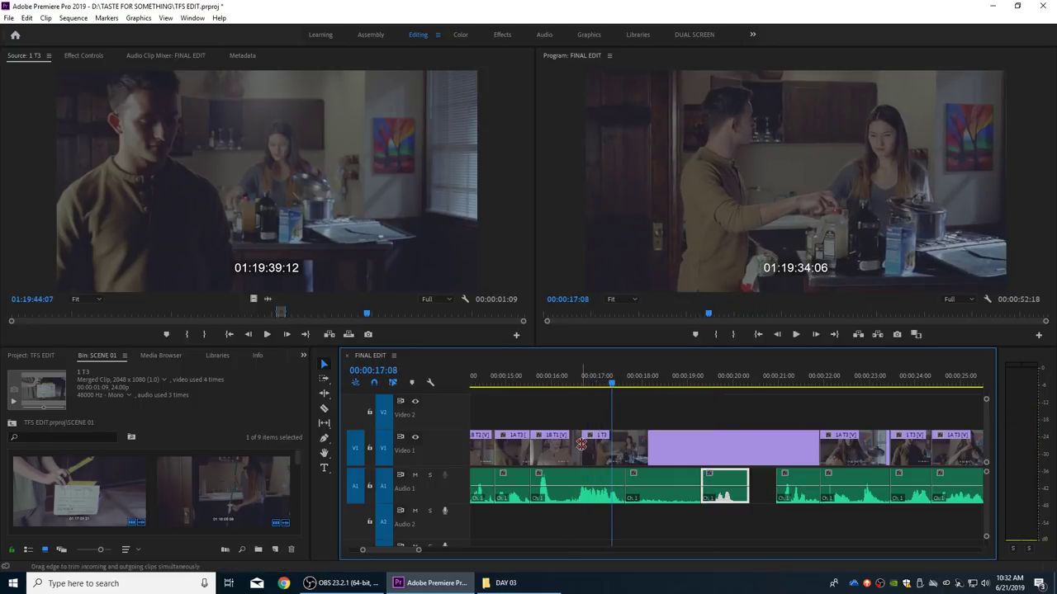
left_click_drag(581, 446, 575, 446)
left_click(555, 378)
key("j")
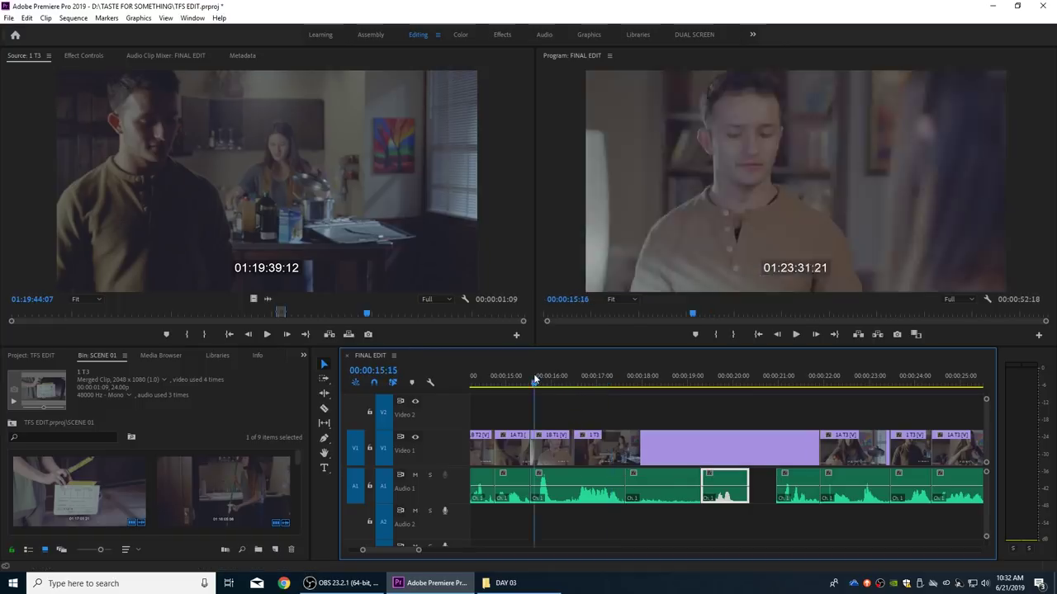
key("l")
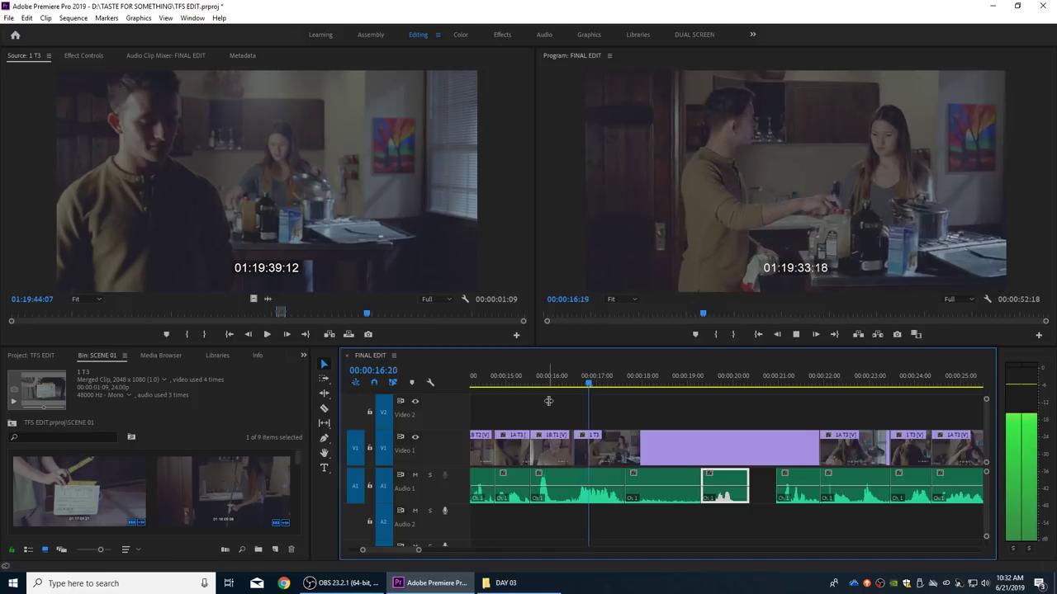
Step: Zoom in on the cut at 00:00:16:12 and lock the Audio 1 track
left_click(566, 378)
key("=")
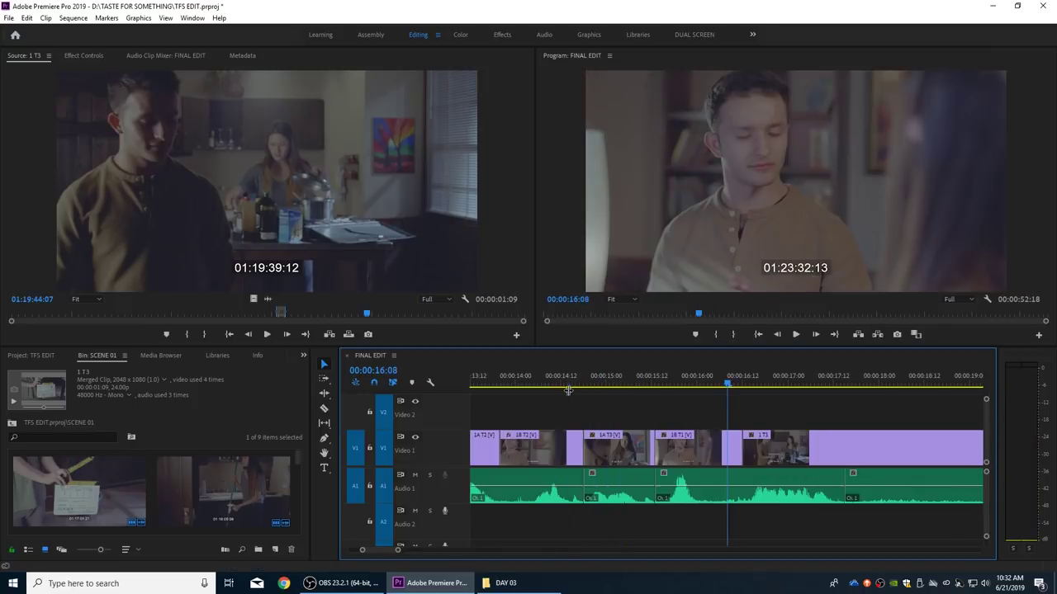
key("Down")
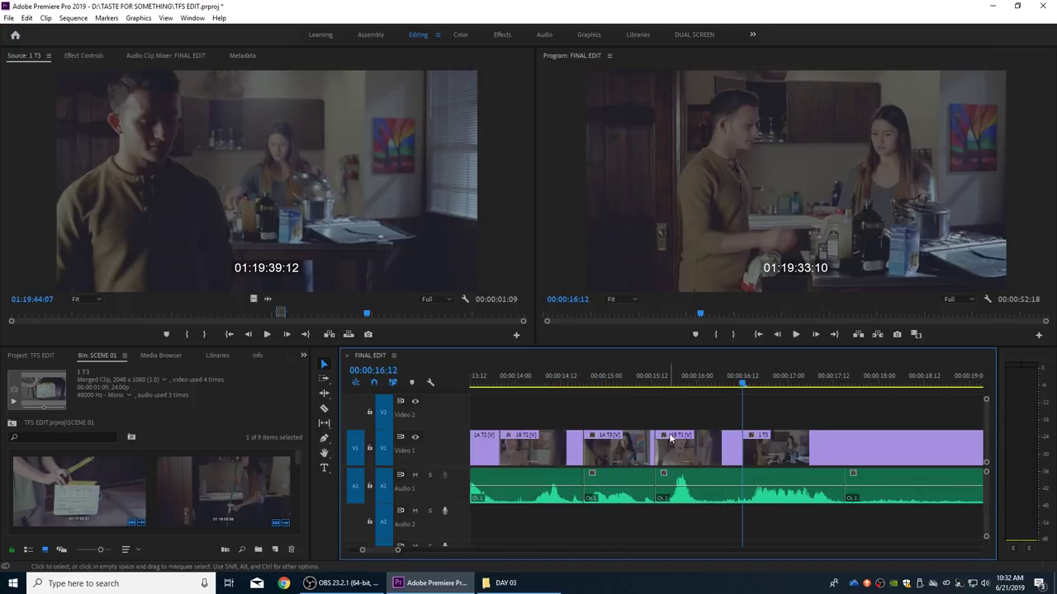
left_click(370, 487)
Step: Trim the cut at the playhead about four frames later in an enlarged Program monitor, then restore the layout
key("shift+t")
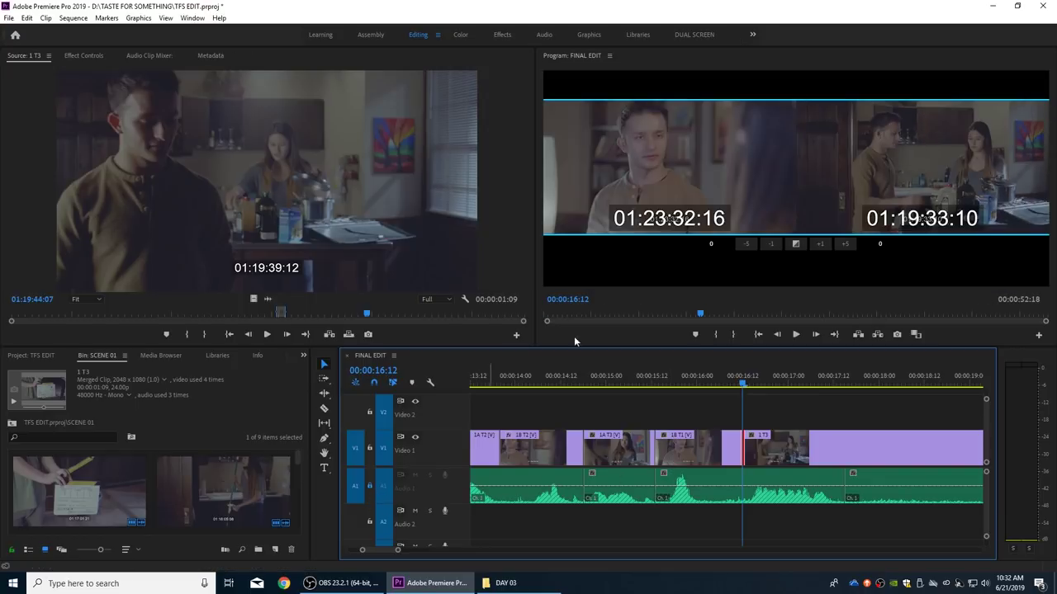
key("grave")
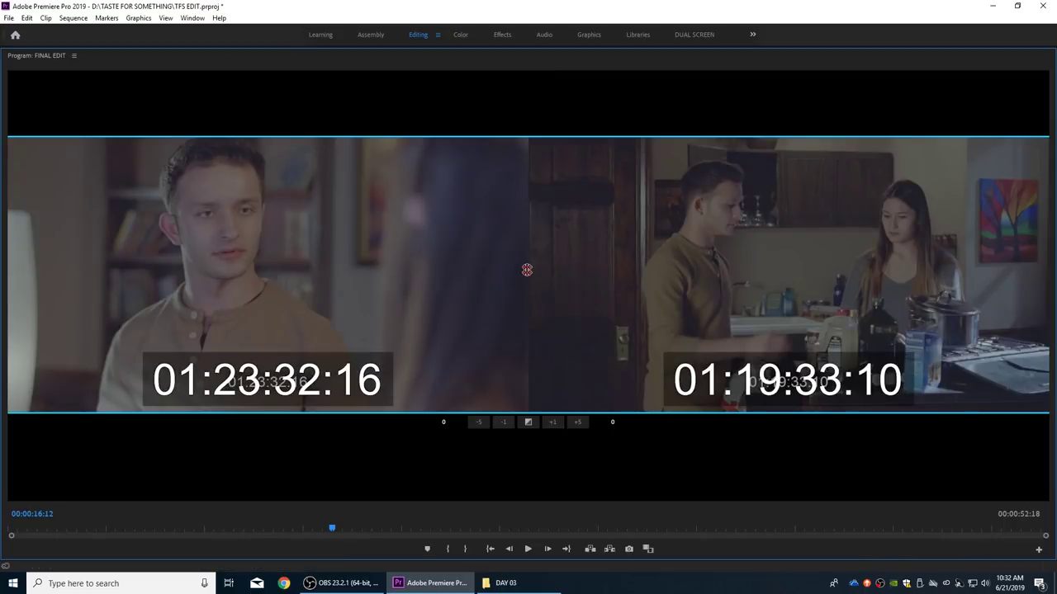
left_click_drag(525, 269, 530, 269)
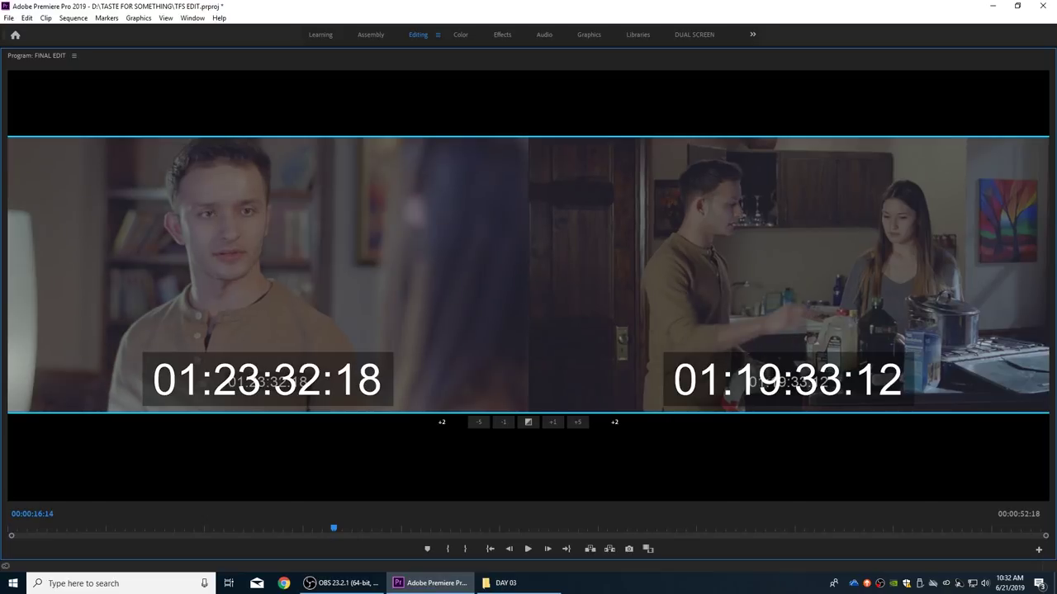
key("ctrl+Right")
key("ctrl+Right")
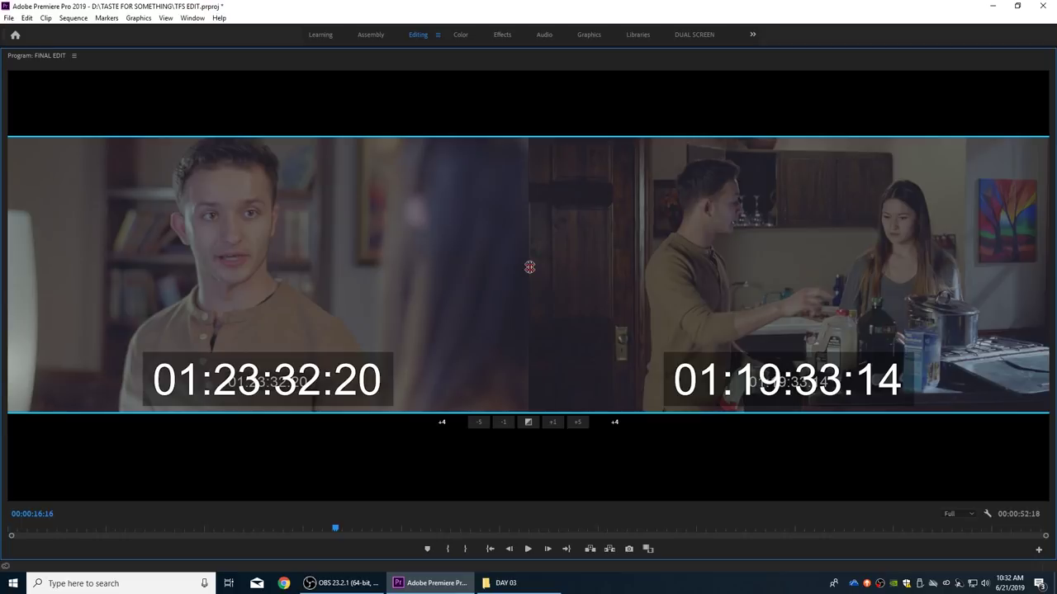
key("ctrl+grave")
key("ctrl+grave")
key("grave")
left_click(724, 377)
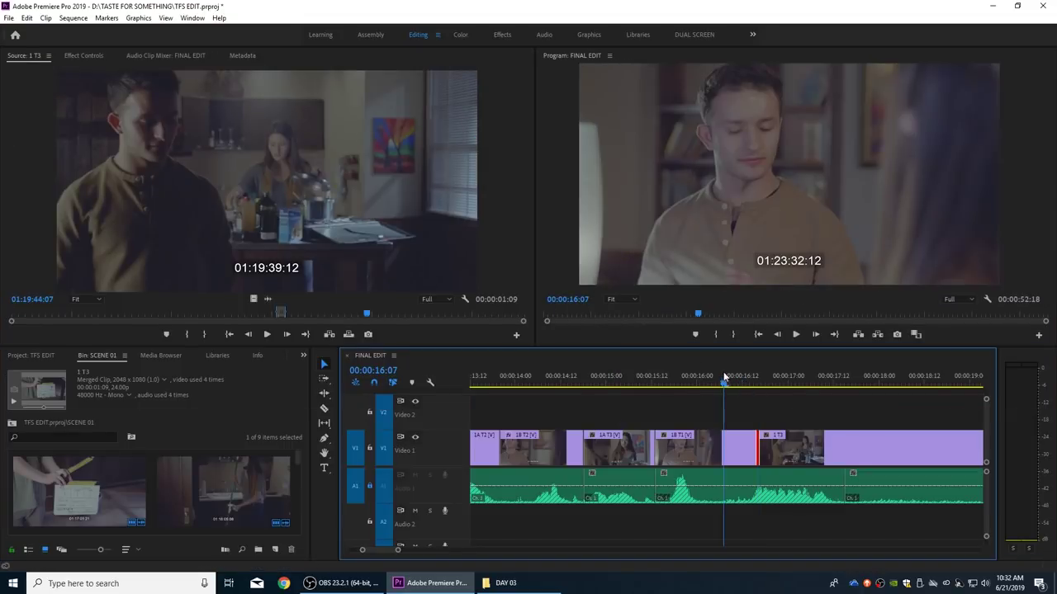
Step: Reselect the cut before 1T3 and roll it a net 5 frames later, then restore the layout
left_click(741, 378)
key("w")
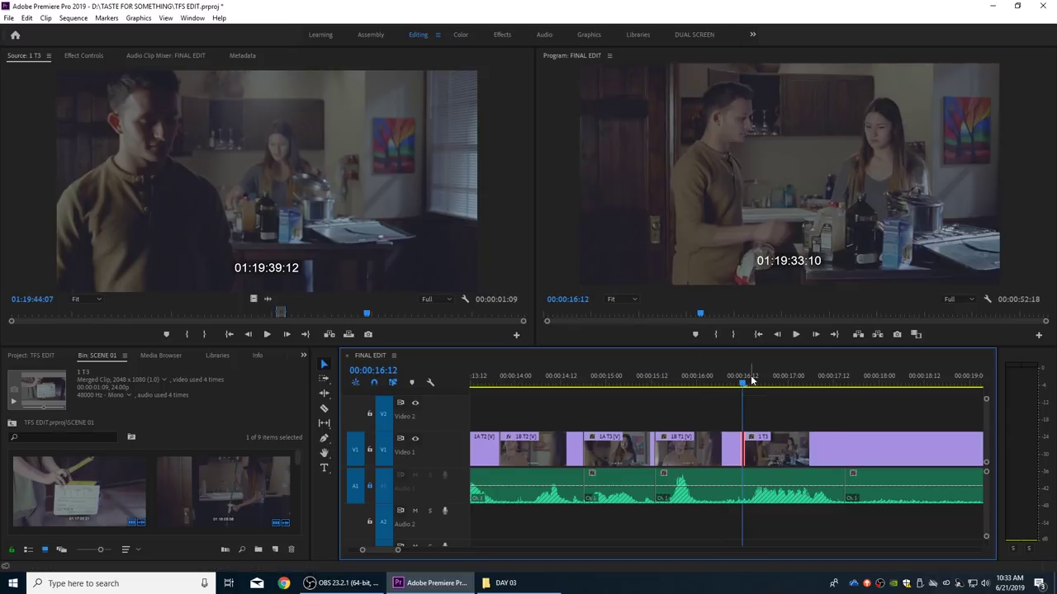
key("grave")
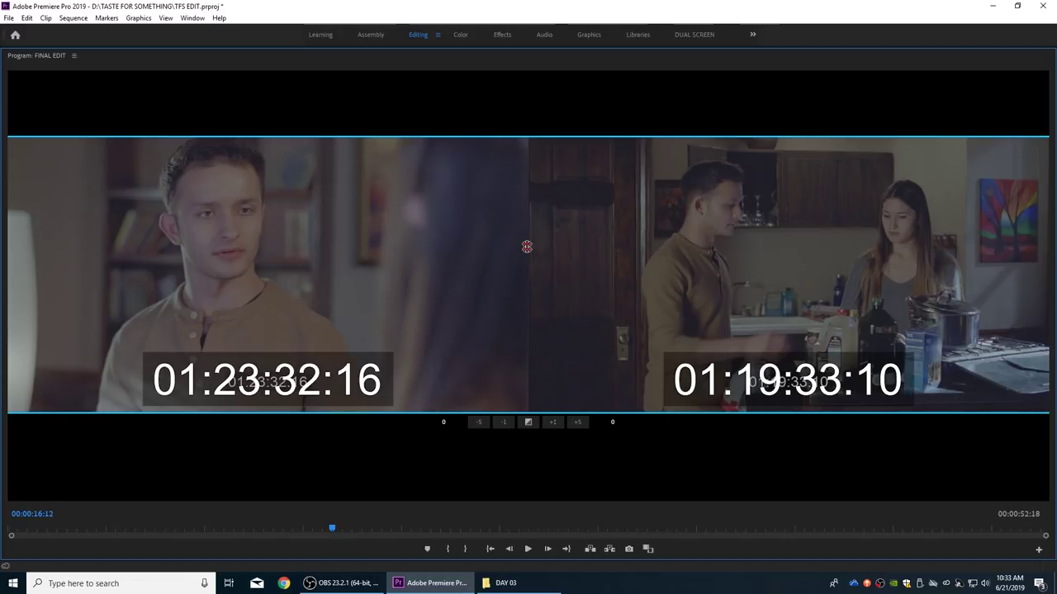
left_click_drag(526, 247, 536, 247)
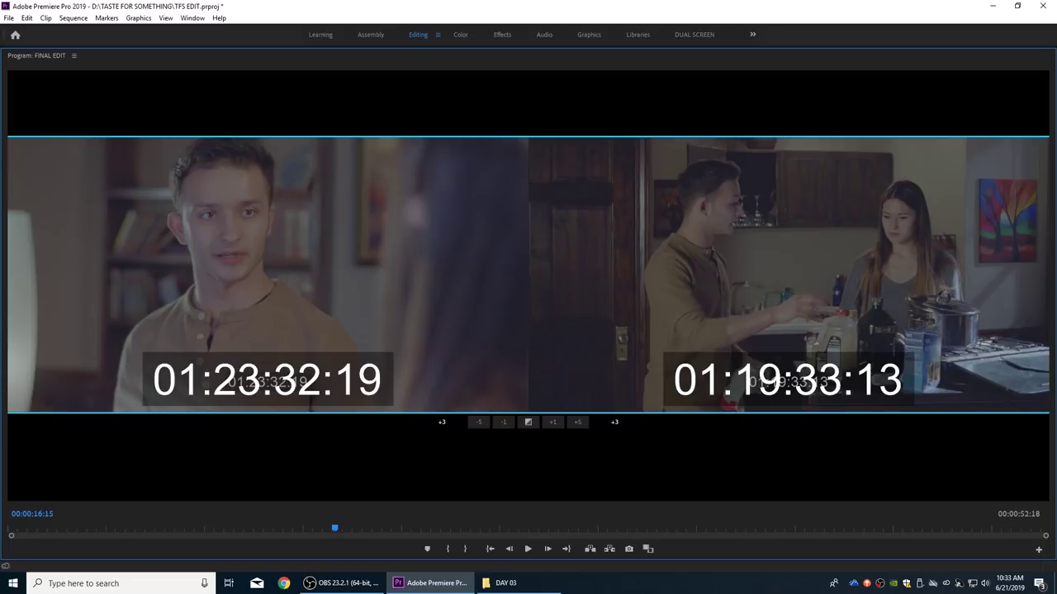
key("ctrl+Right")
key("ctrl+Right")
key("ctrl+Right")
key("ctrl+Right")
key("ctrl+Left")
key("ctrl+Left")
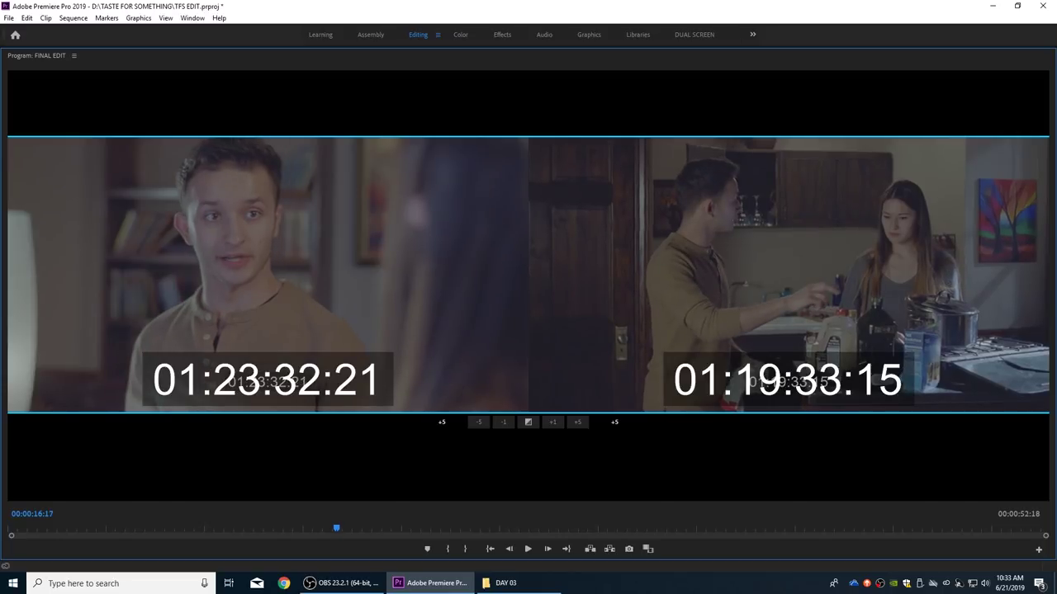
key("grave")
left_click(685, 386)
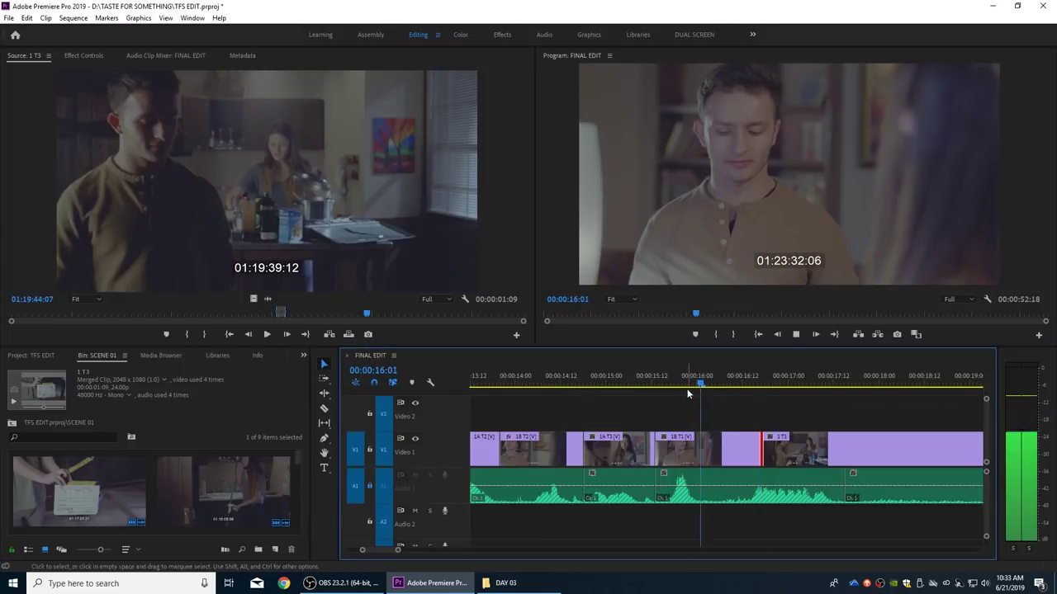
key("space")
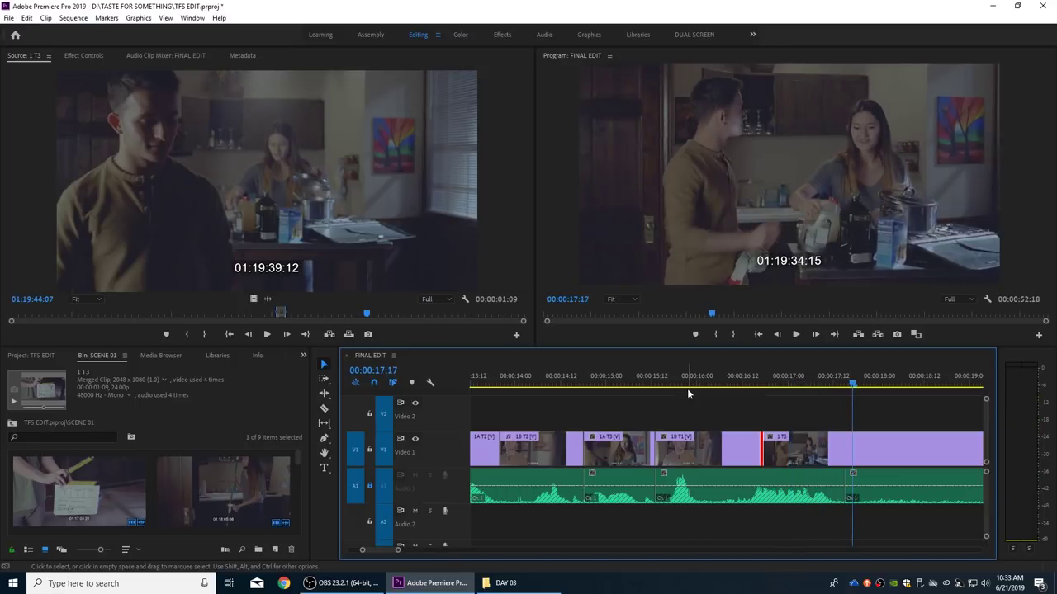
left_click(739, 380)
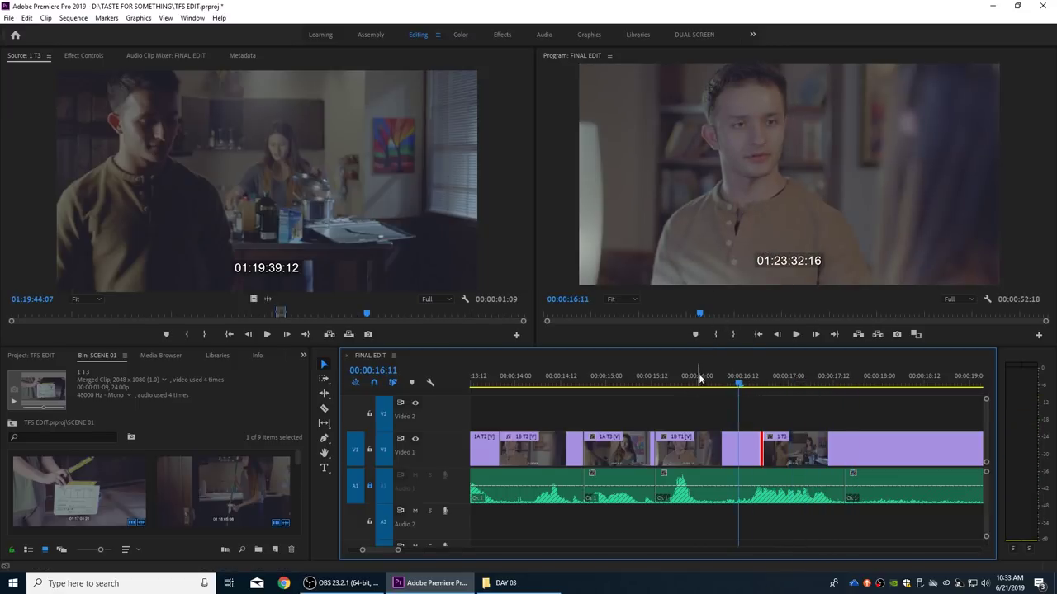
key("j")
key("k")
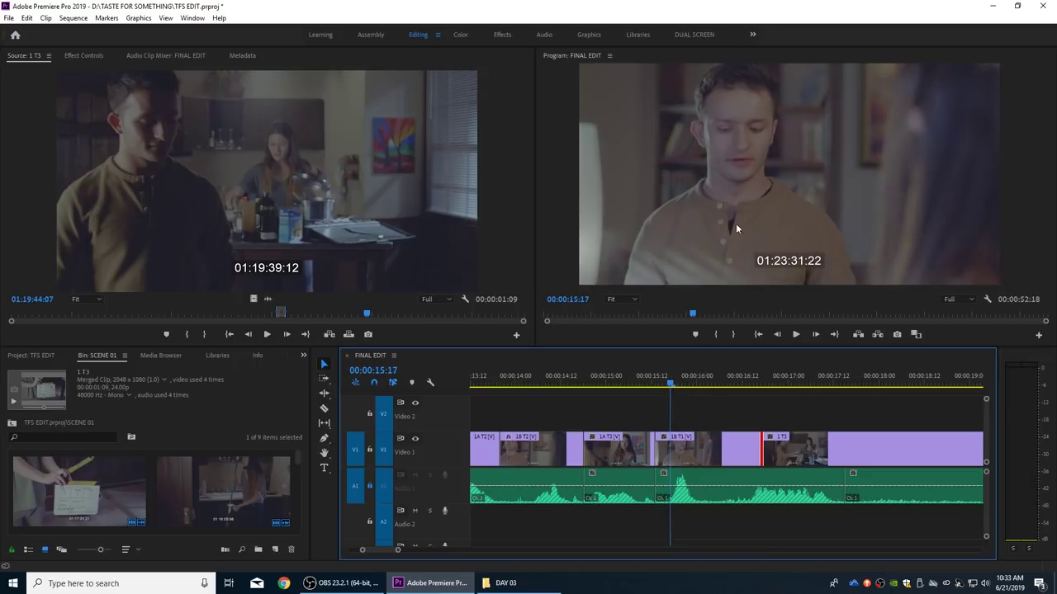
key("space")
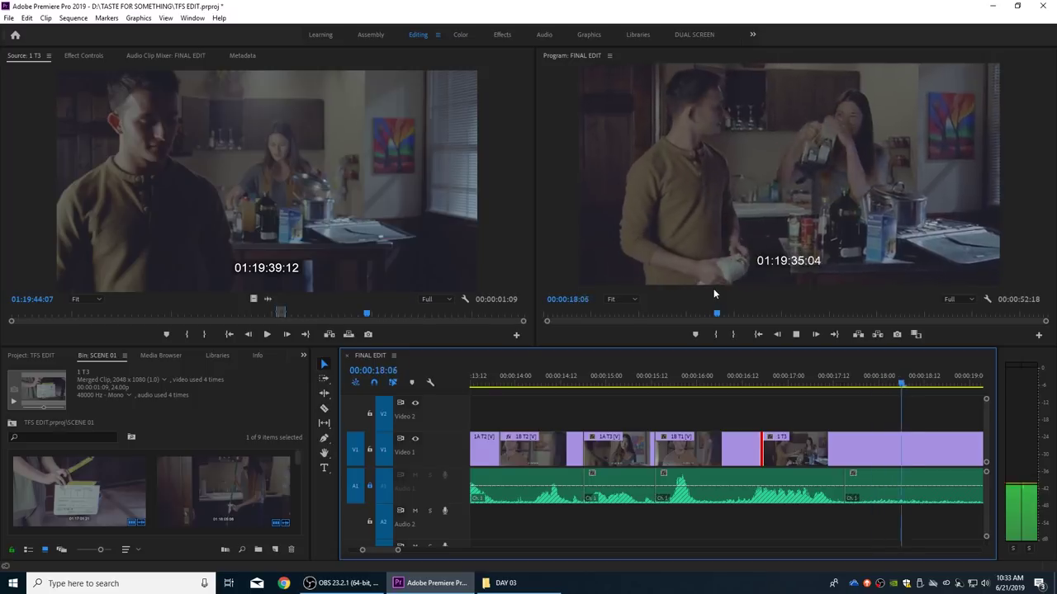
key("space")
key("minus")
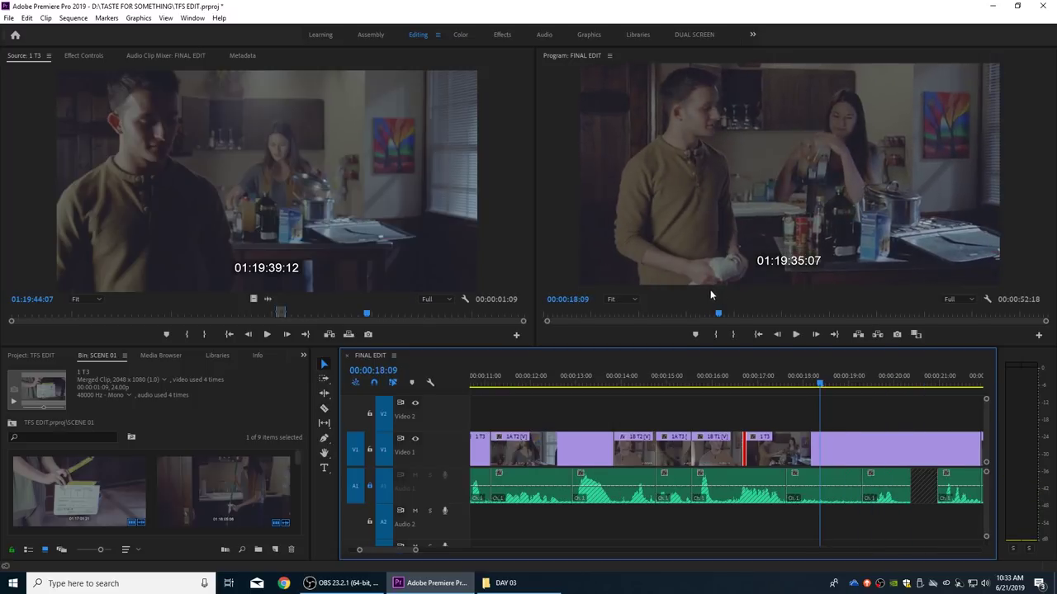
key("space")
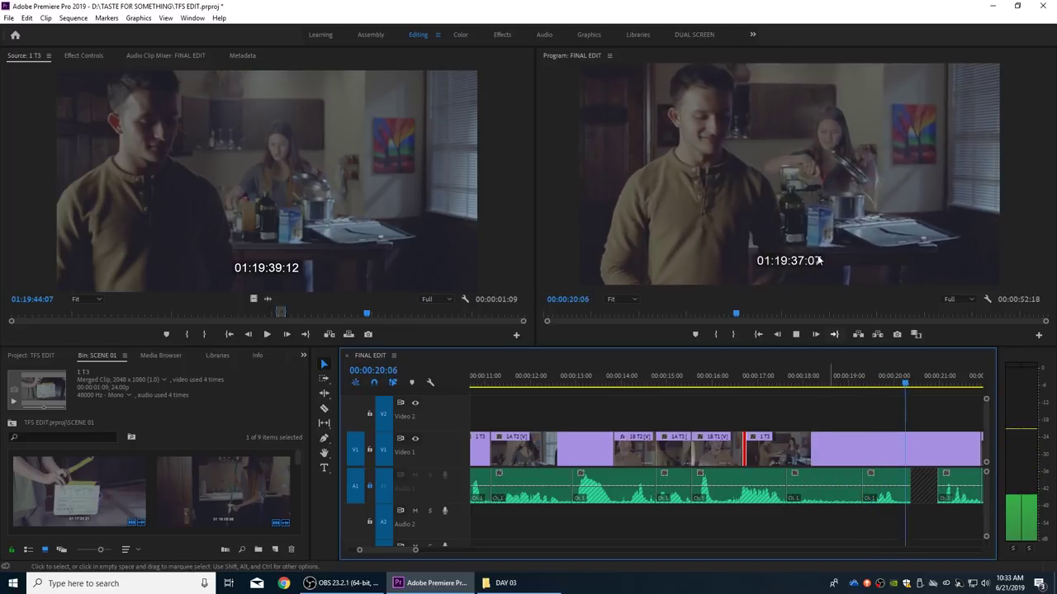
key("space")
key("space")
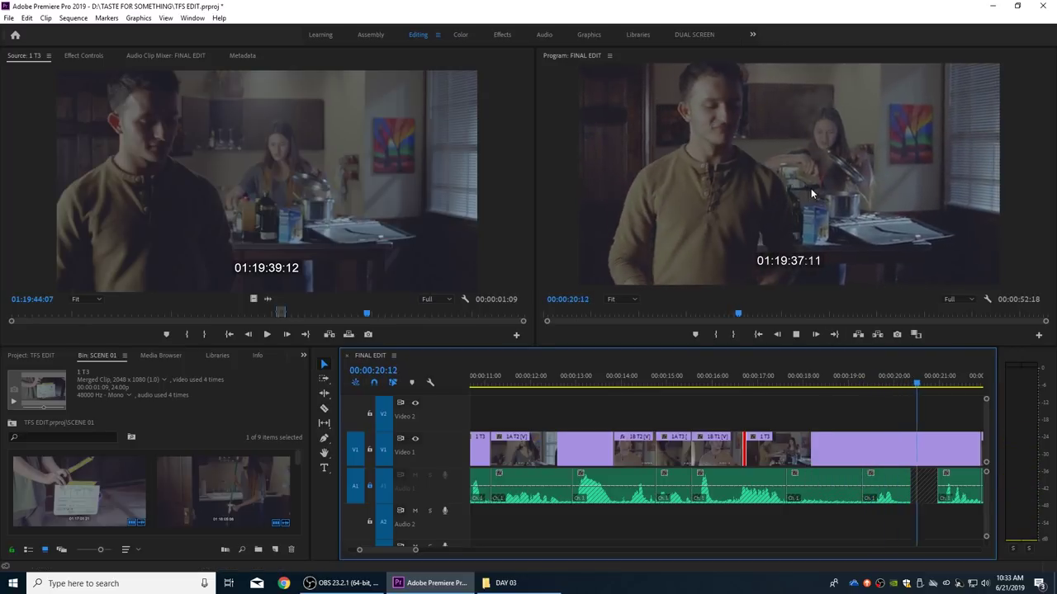
key("space")
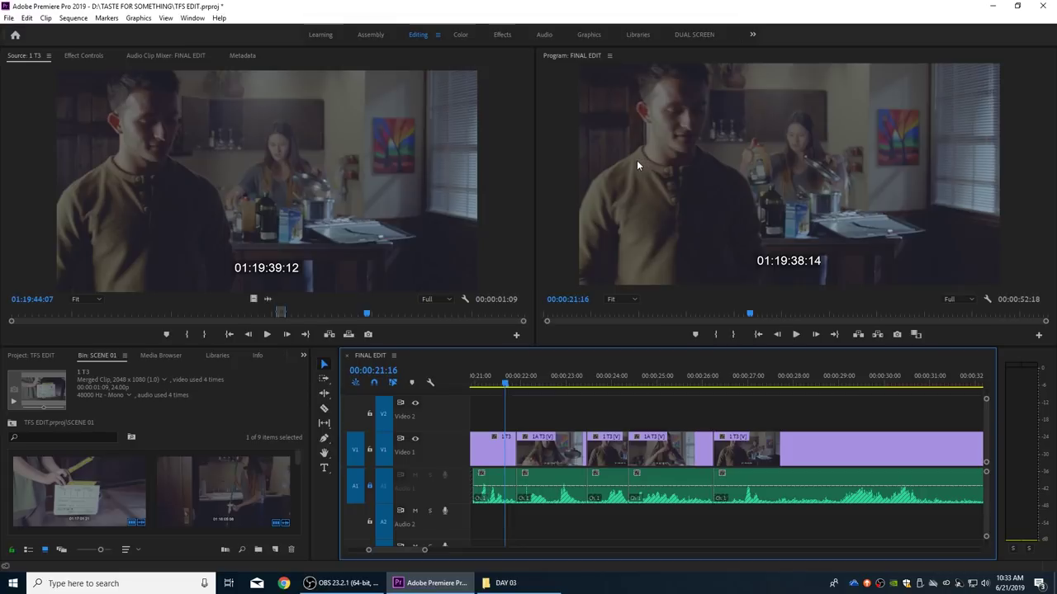
key("minus")
key("minus")
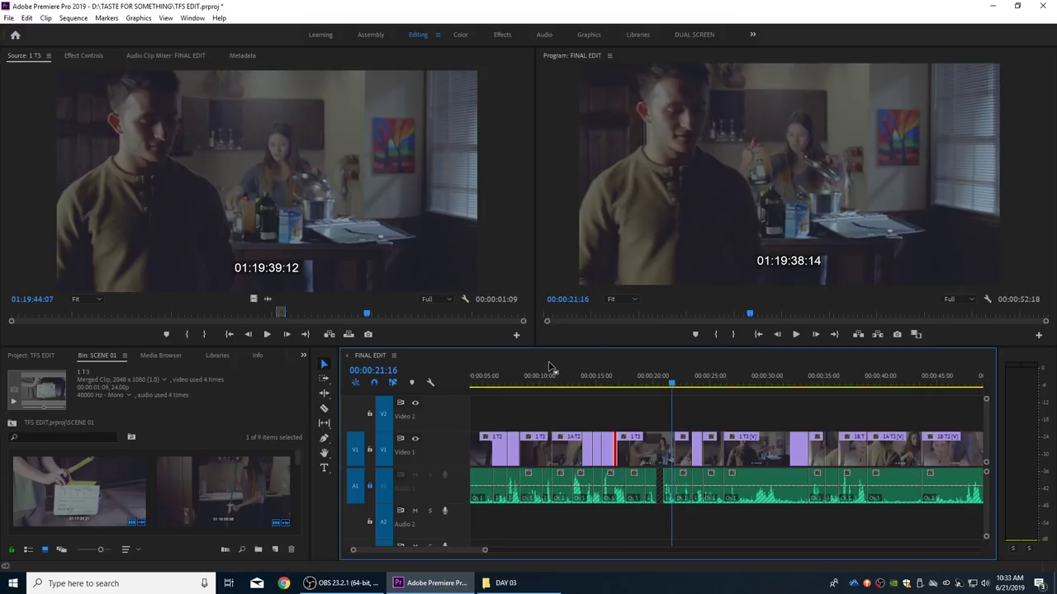
key("Home")
key("space")
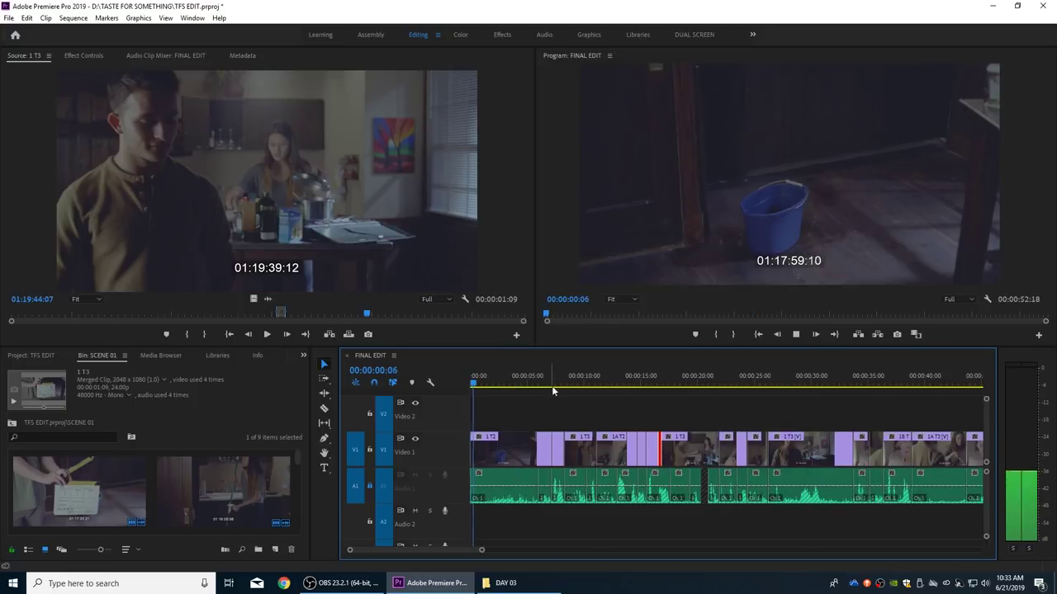
key("ctrl+grave")
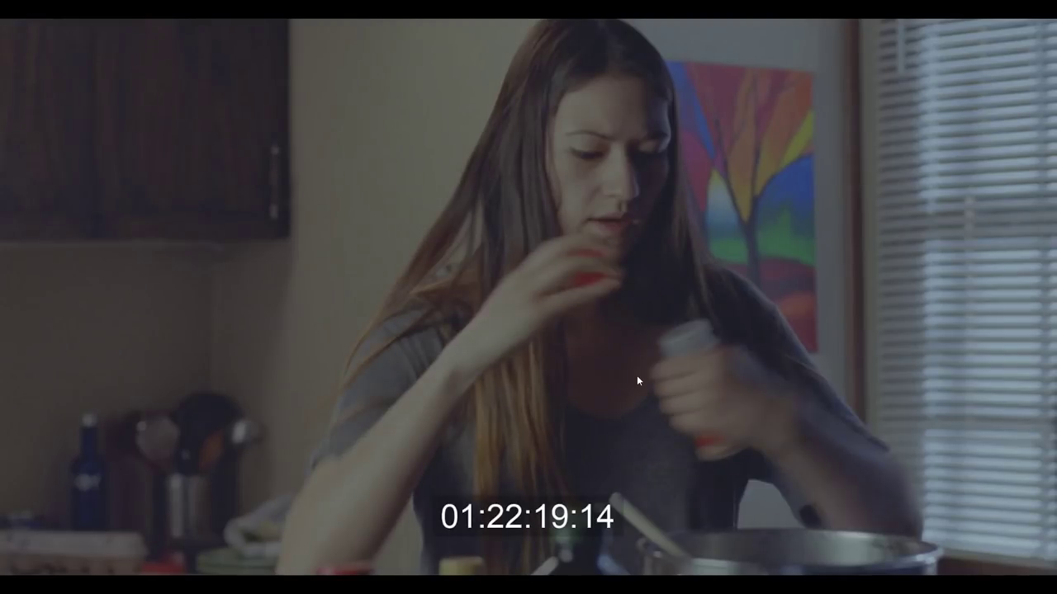
key("Escape")
left_click(619, 380)
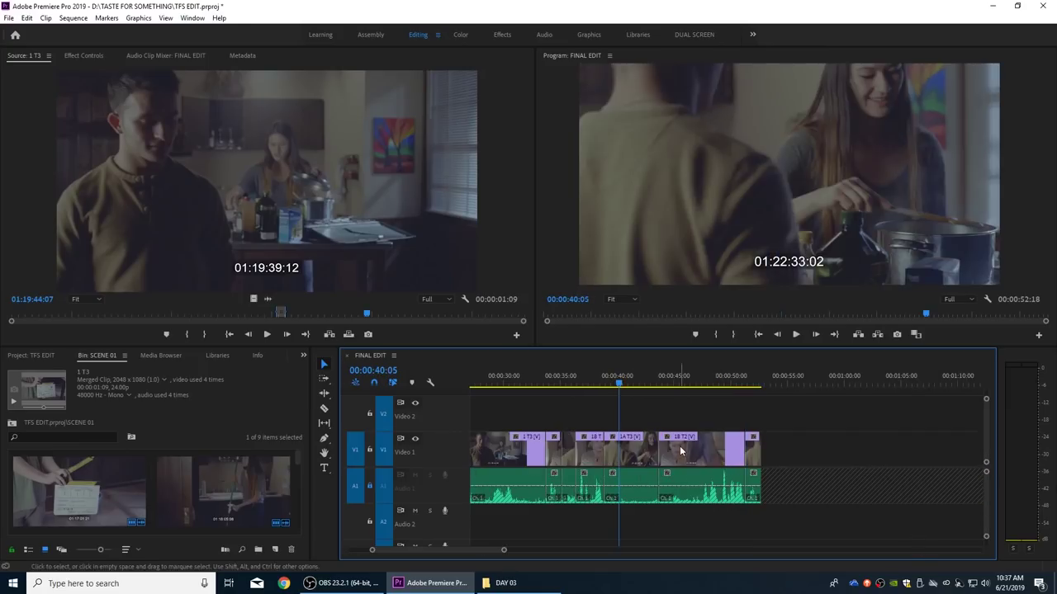
key("=")
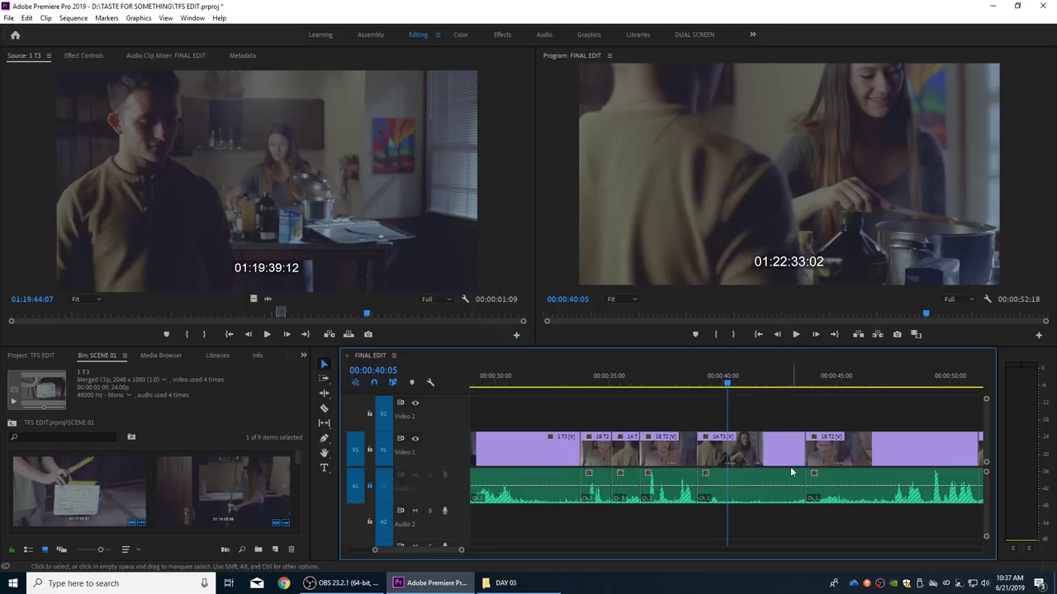
key("minus")
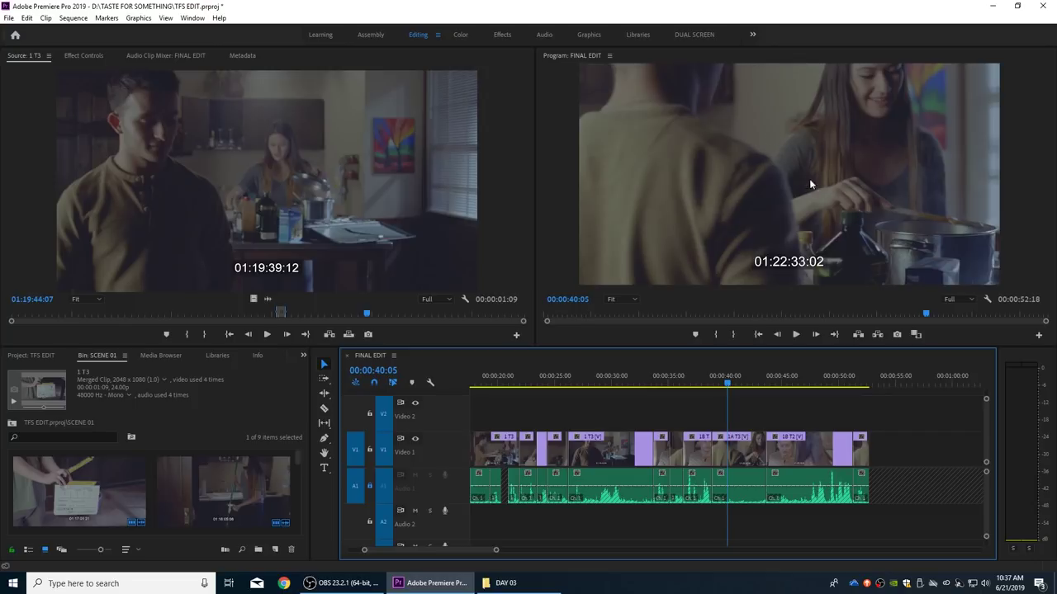
key("space")
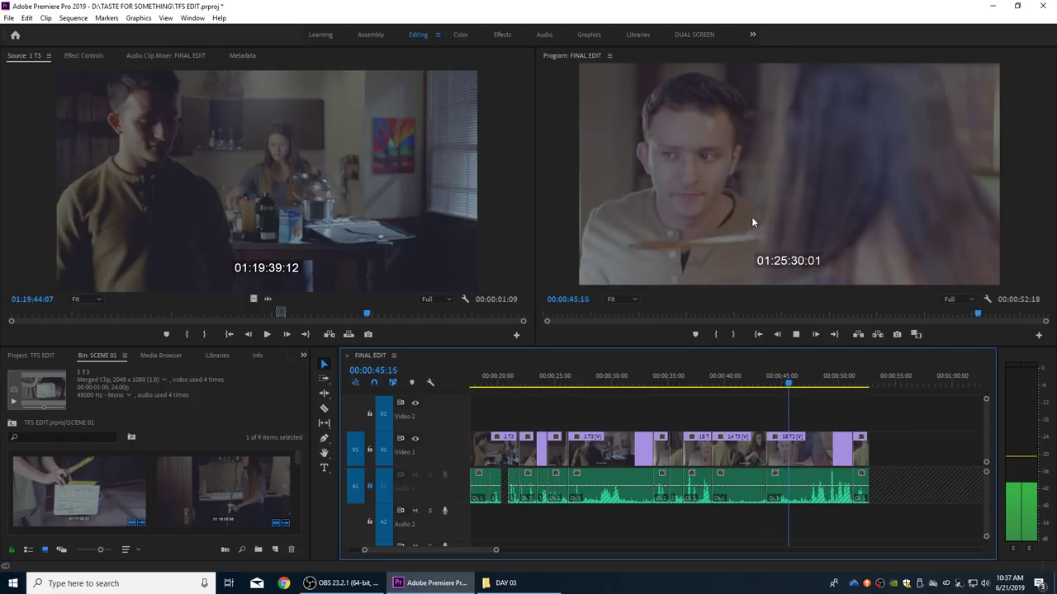
key("space")
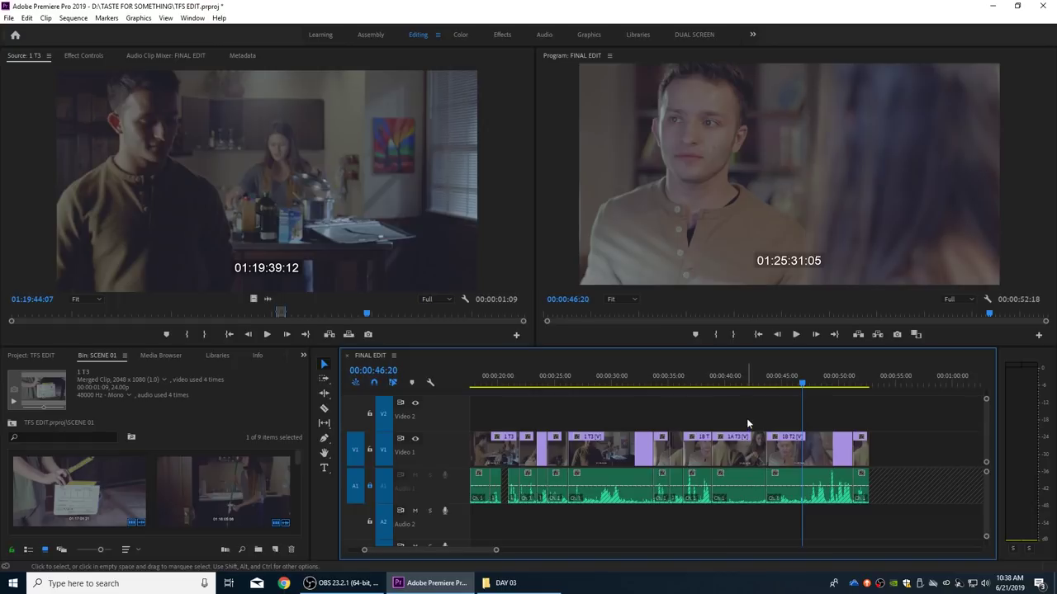
key("=")
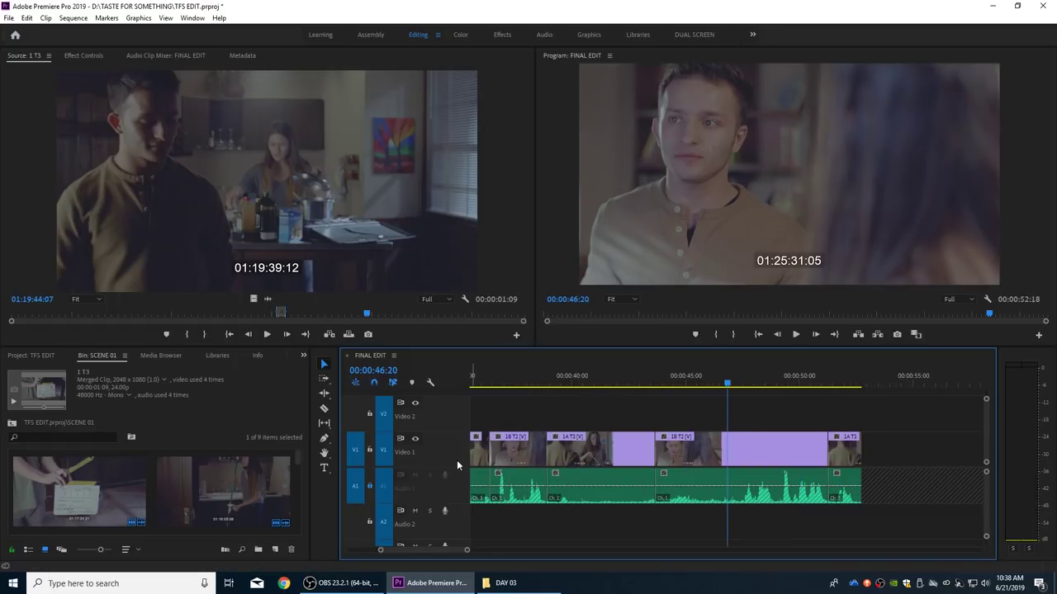
left_click(623, 449)
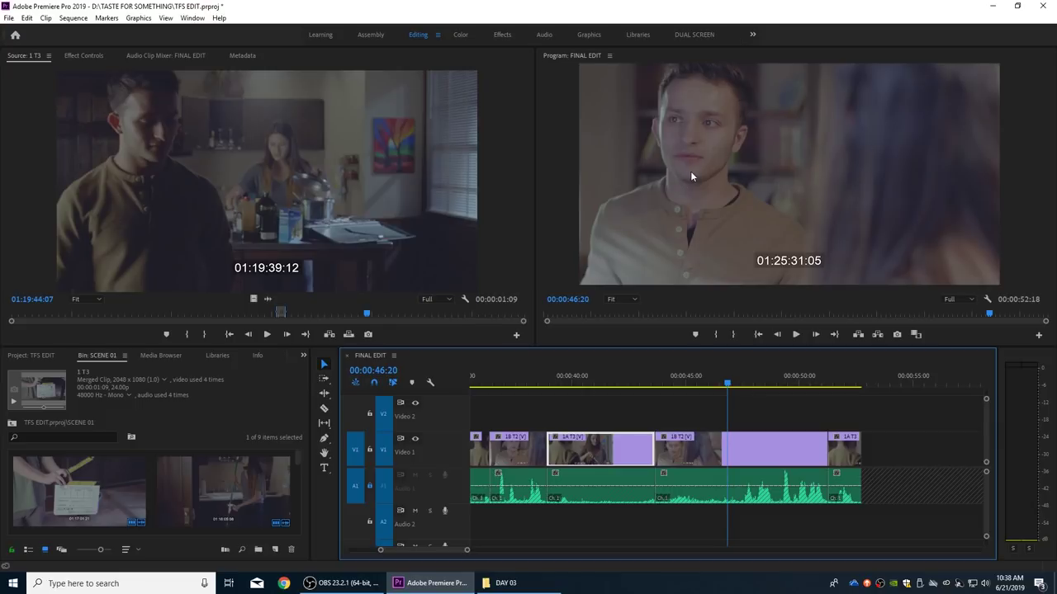
Step: Unlock Audio 1 and copy the 1A T3 clip to Video 2 and its audio to Audio 2
left_click(370, 487)
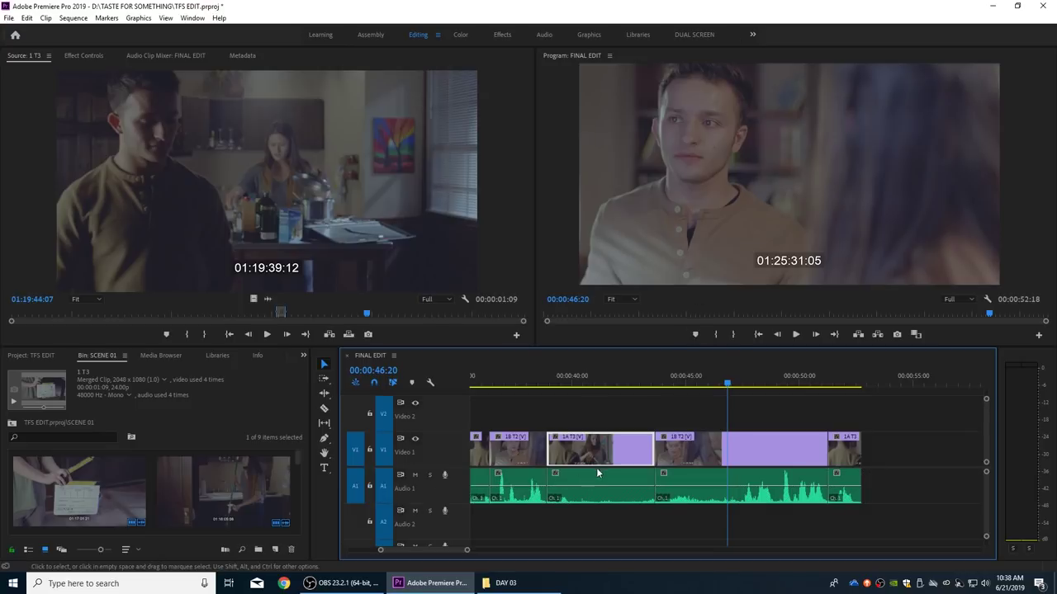
left_click_drag(603, 460, 601, 413)
left_click(594, 479)
left_click_drag(594, 480, 591, 517)
Step: Link the Video 2 and Audio 2 copies and extend the linked clip's end to about 44 seconds
left_click(612, 423)
left_click(609, 512, "shift")
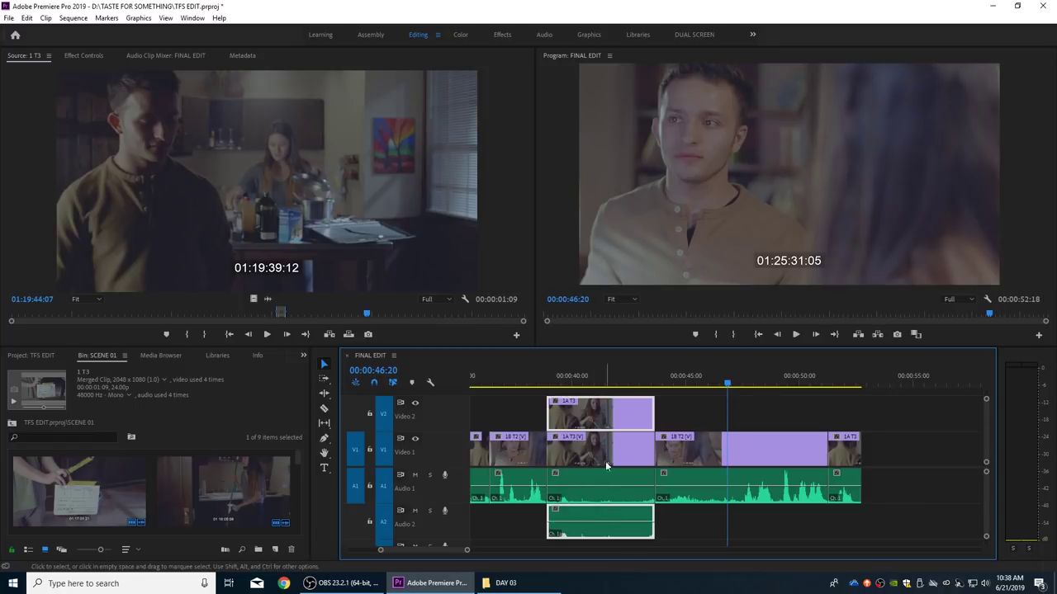
right_click(611, 407)
key("Escape")
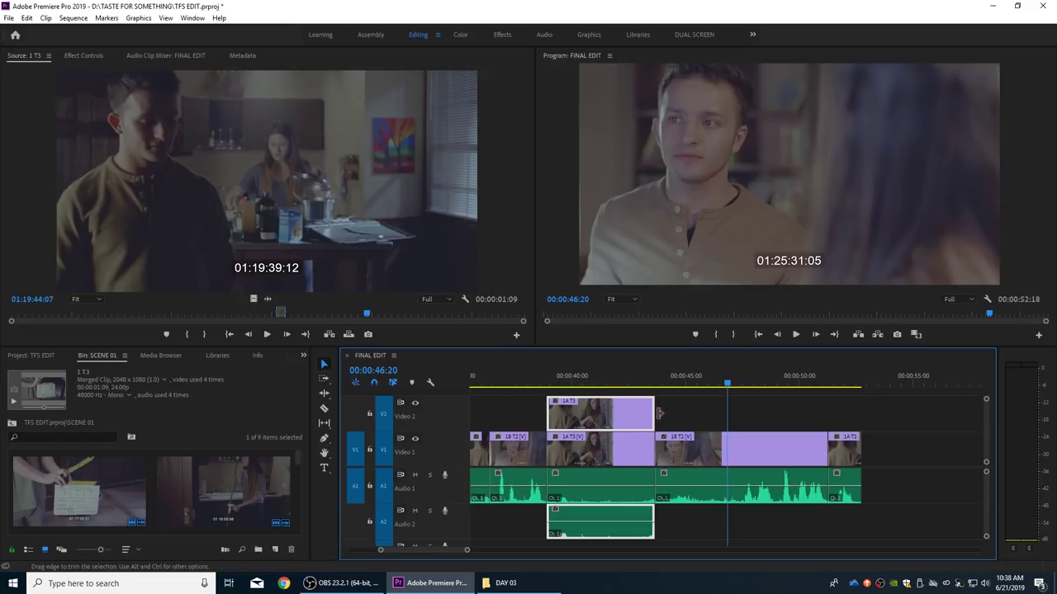
left_click(620, 509, "shift")
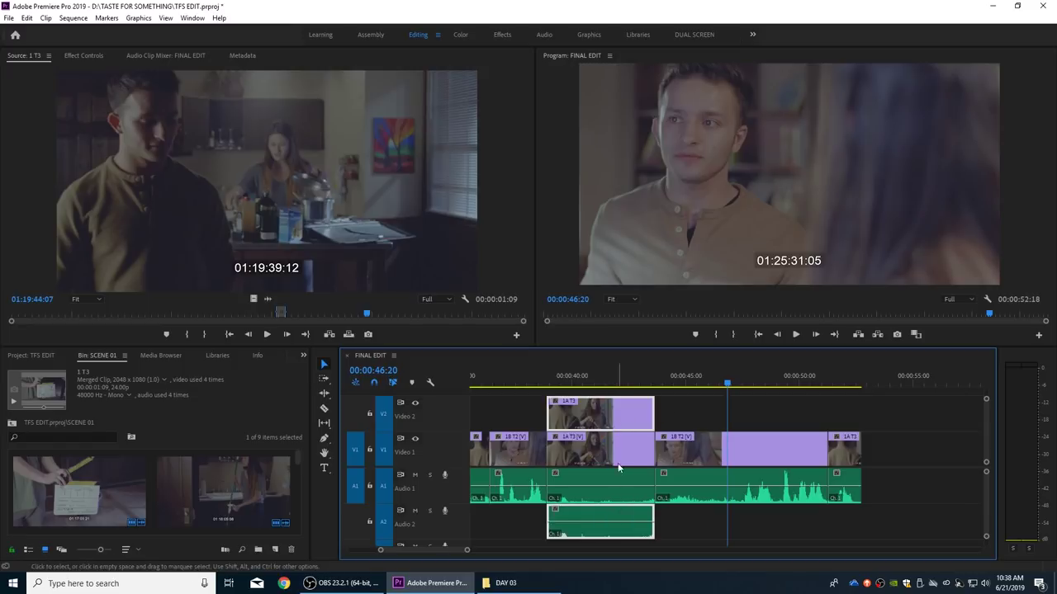
right_click(612, 417)
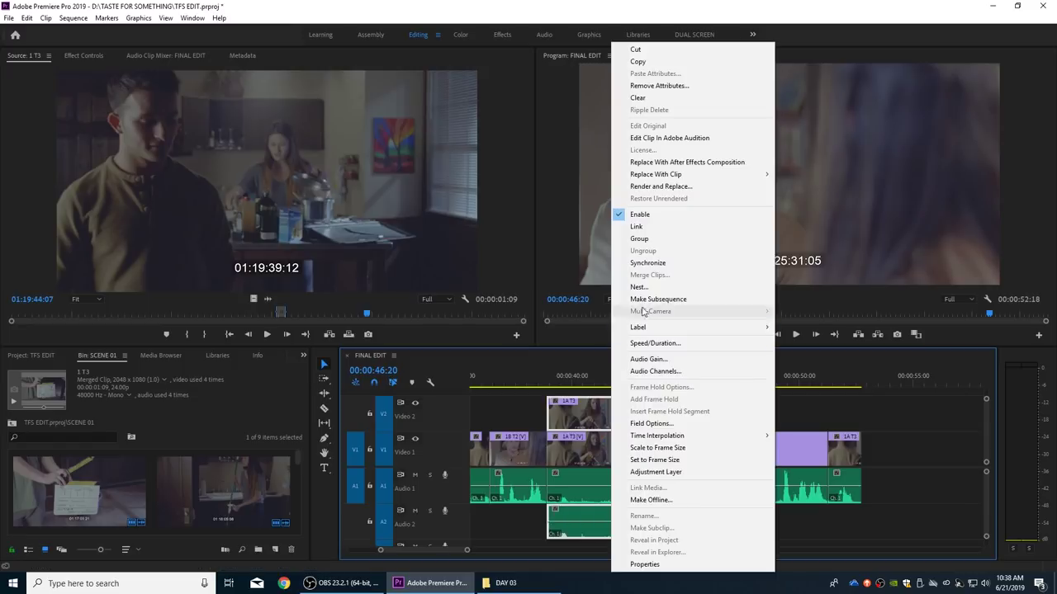
left_click(649, 228)
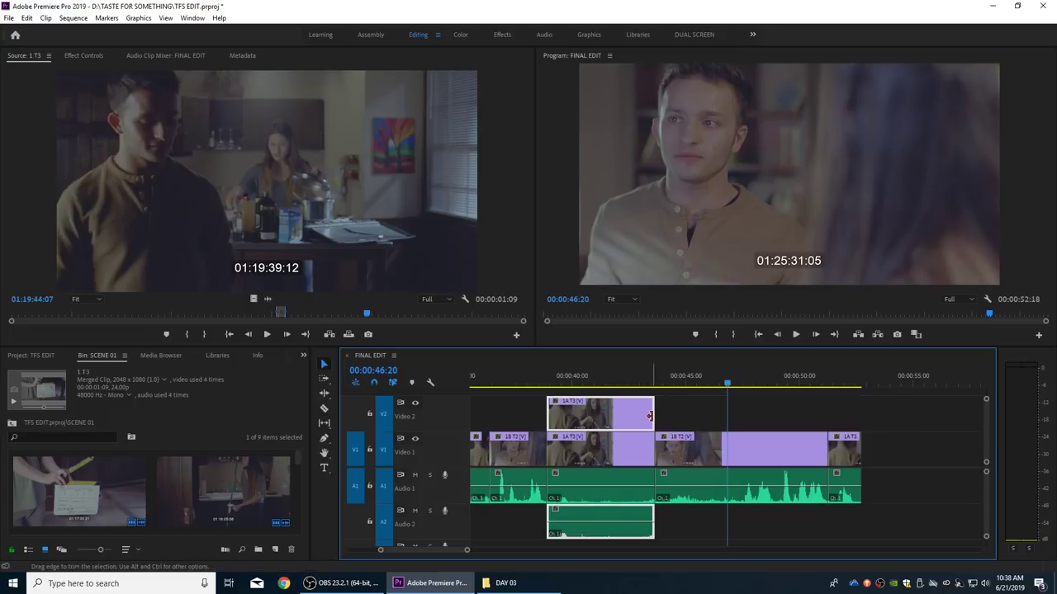
left_click_drag(650, 415, 674, 418)
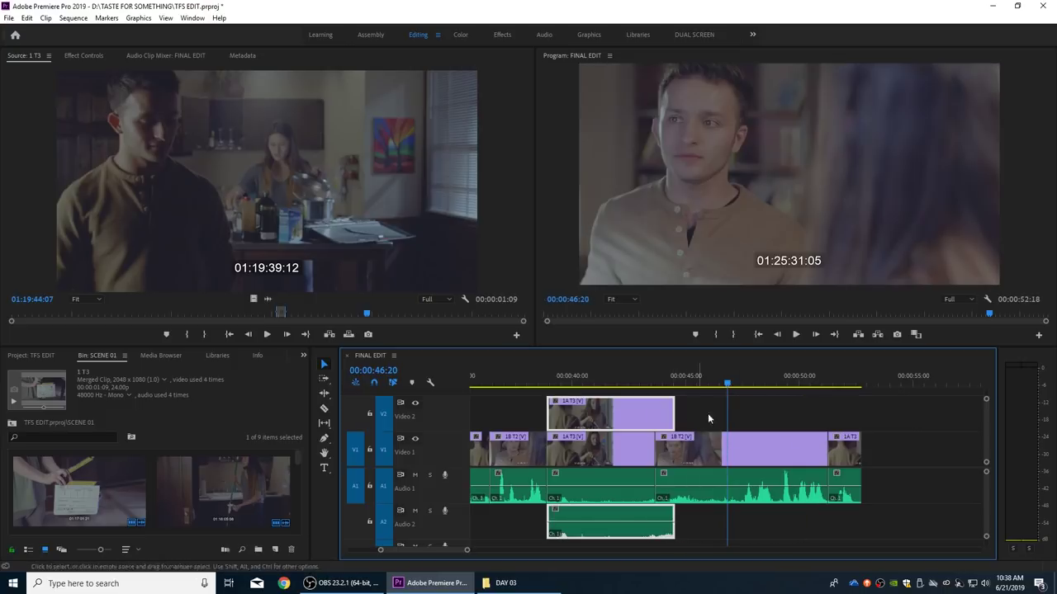
key("space")
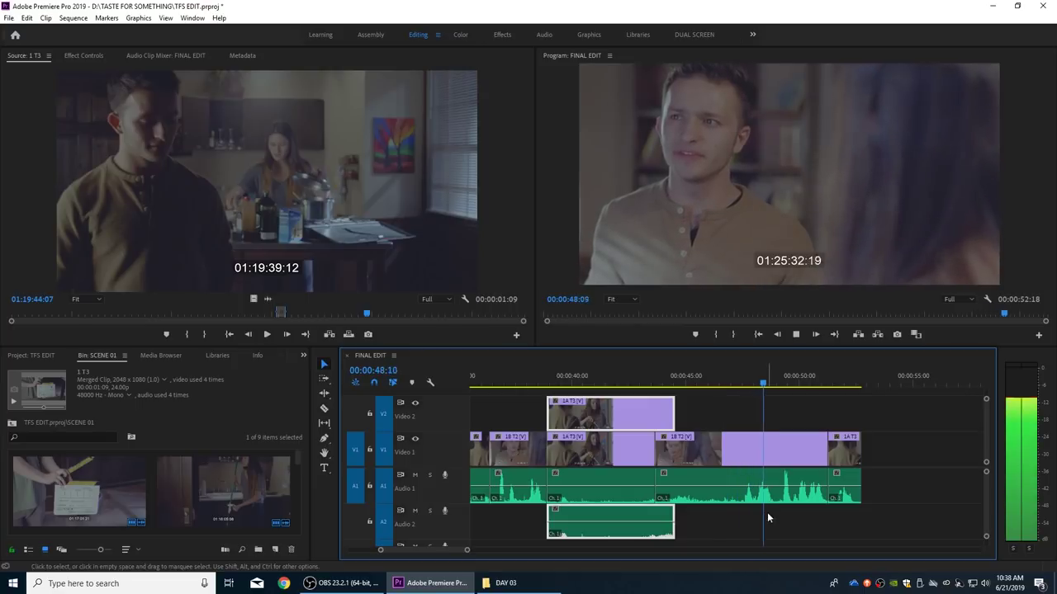
Step: Extend the Video 2 cutaway's end further and review it with Audio 1 muted
left_click_drag(675, 415, 809, 415)
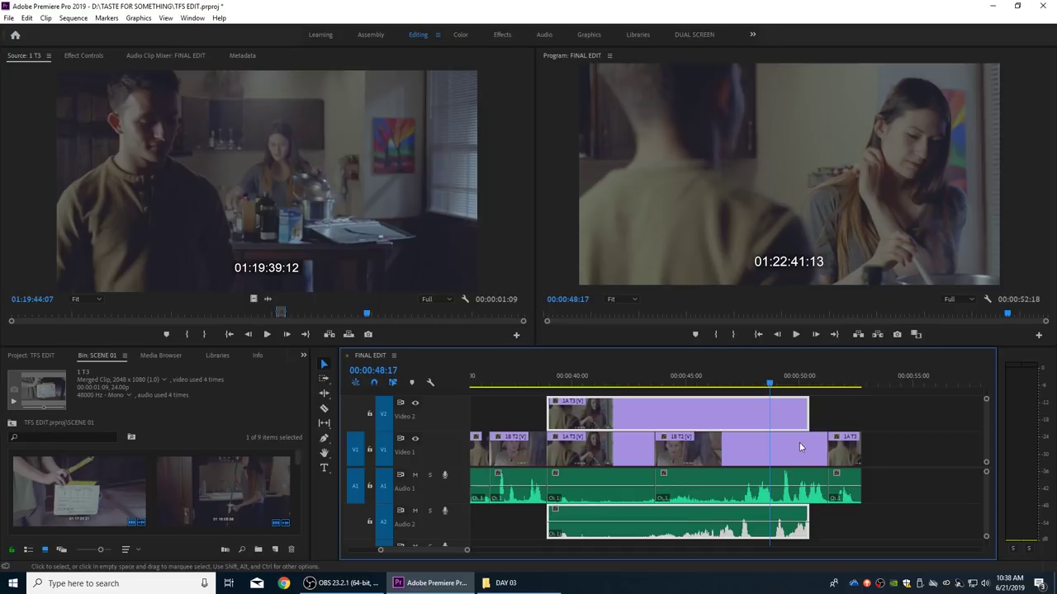
left_click(414, 475)
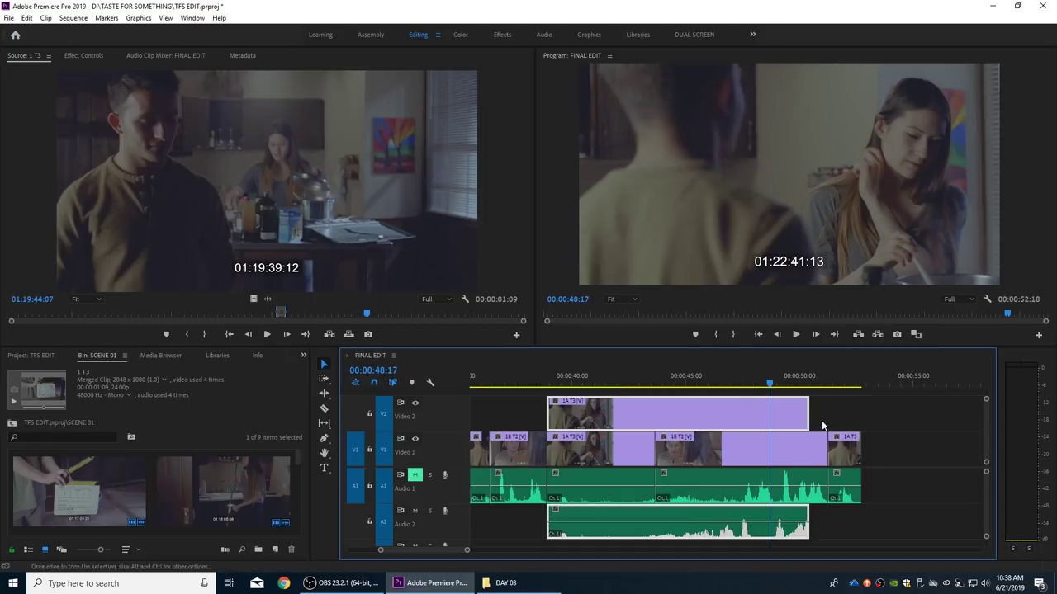
left_click(698, 379)
key("space")
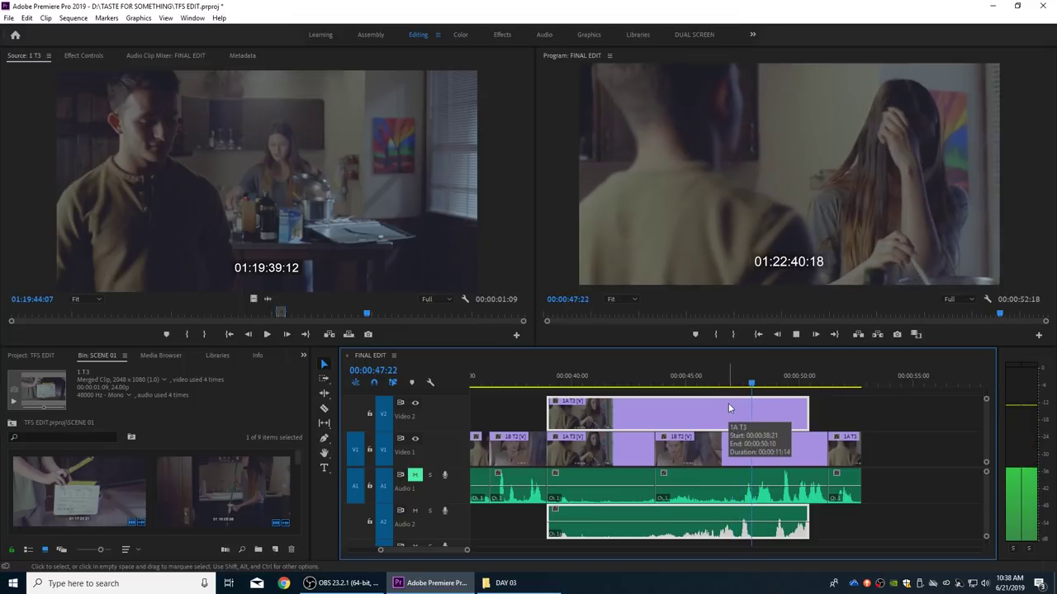
key("space")
key("ctrl+z")
Step: Slide the linked cutaway slightly later, nudge it a few more frames, and review around 00:00:47:11
left_click_drag(702, 512, 732, 511)
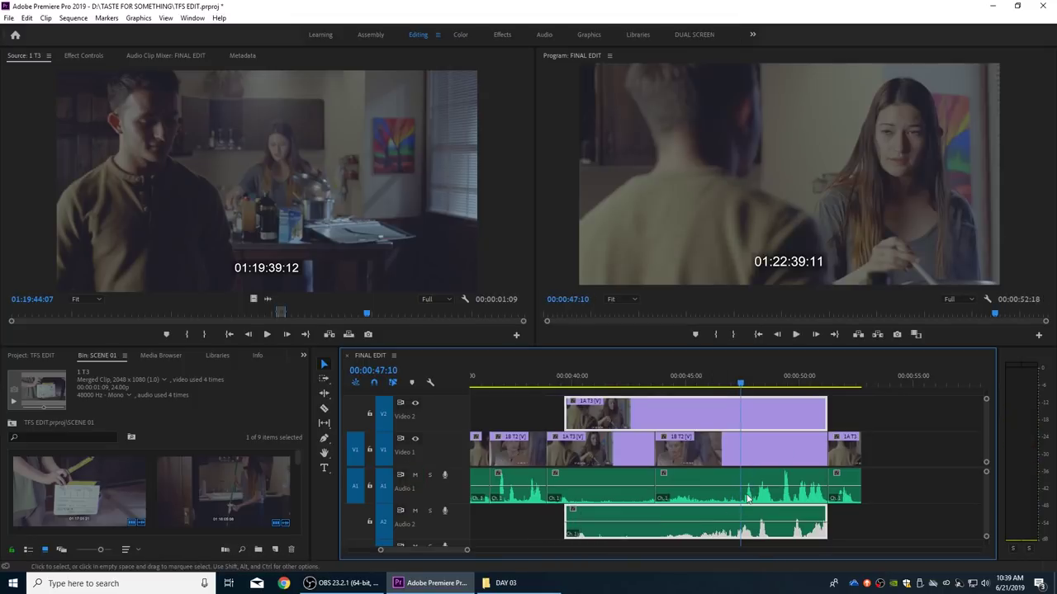
key("alt+Right")
key("alt+Right")
key("alt+Right")
key("alt+Right")
key("alt+Right")
key("alt+Right")
key("alt+Right")
key("alt+Right")
key("alt+Right")
key("alt+Right")
key("alt+Right")
key("alt+Right")
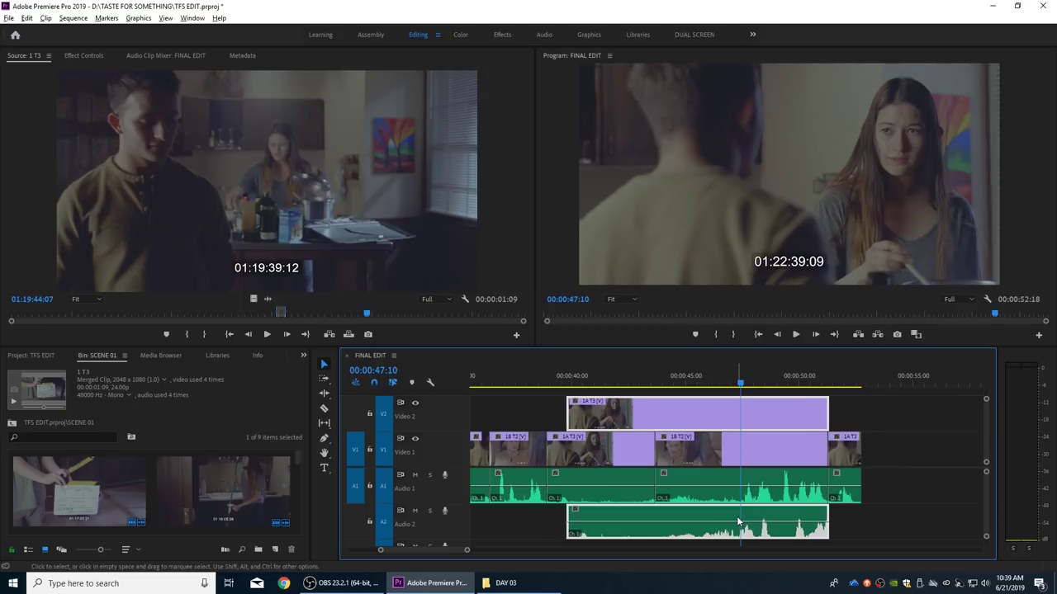
key("alt+Right")
key("alt+Right")
key("alt+Right")
key("alt+Right")
key("alt+Right")
key("alt+Right")
key("alt+Right")
key("alt+Right")
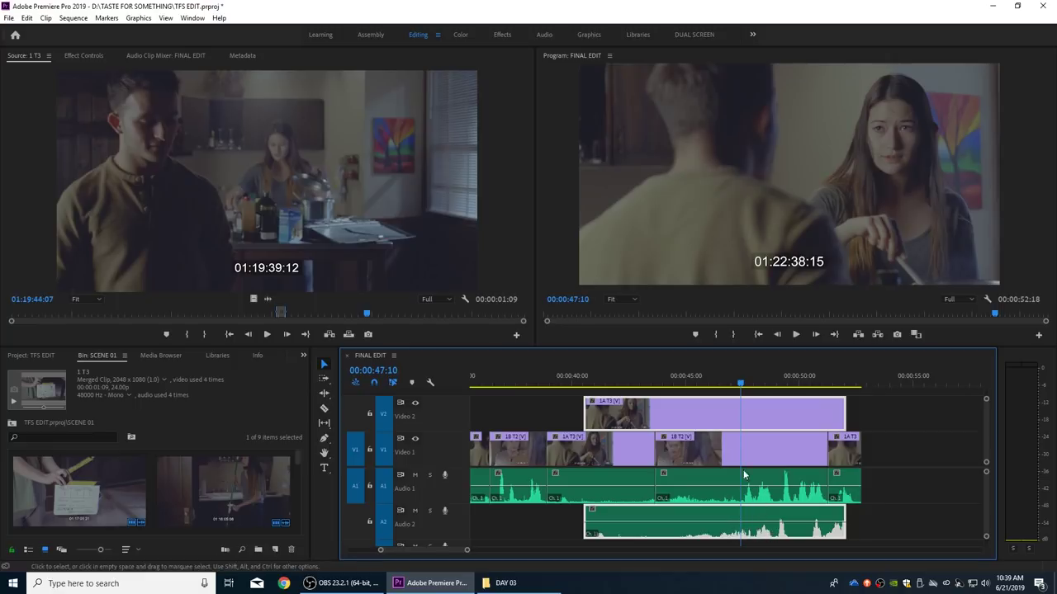
key("space")
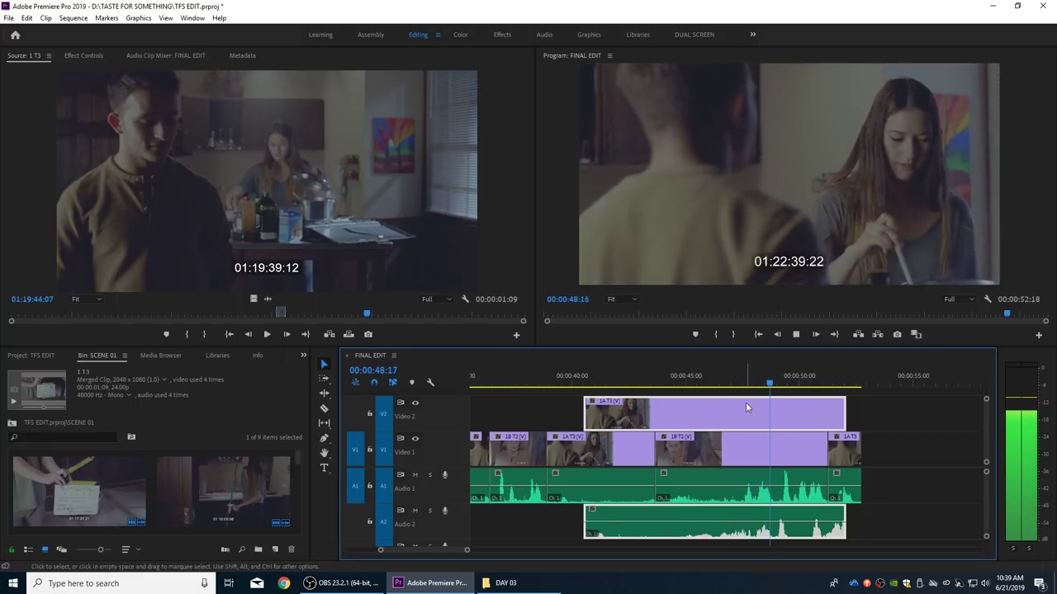
key("space")
left_click(762, 384)
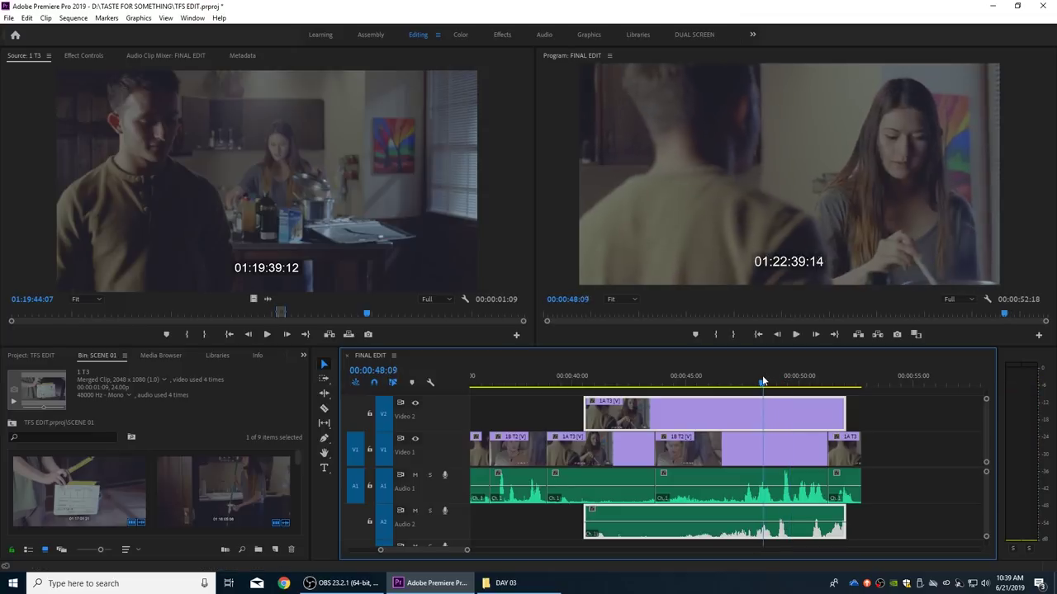
key("space")
left_click(746, 384)
left_click_drag(760, 384, 739, 385)
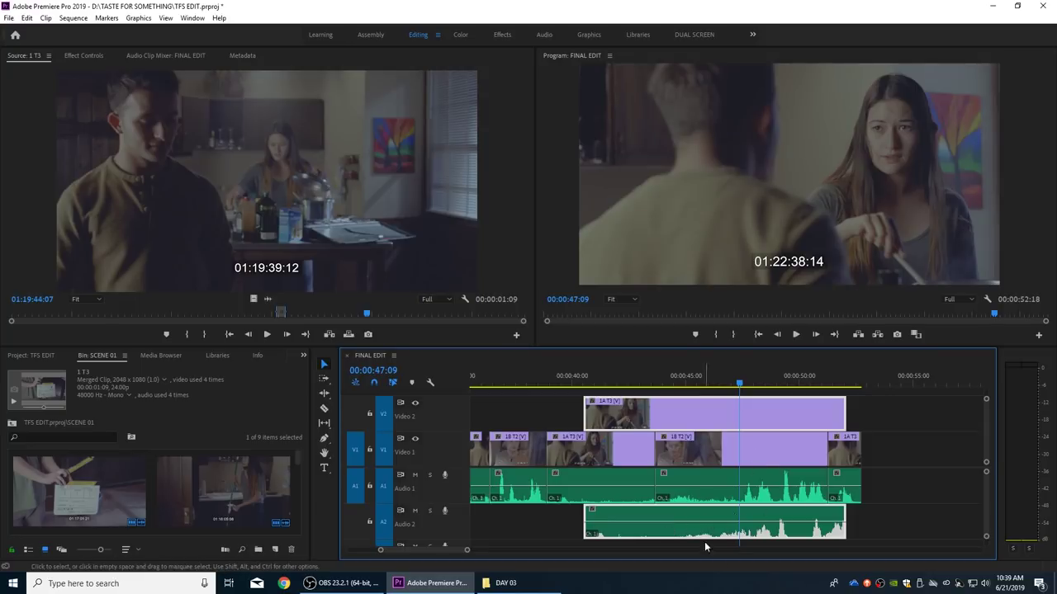
Step: Delete the cutaway's Audio 2 copy and trim the Video 2 clip's start later and end earlier
key("alt")
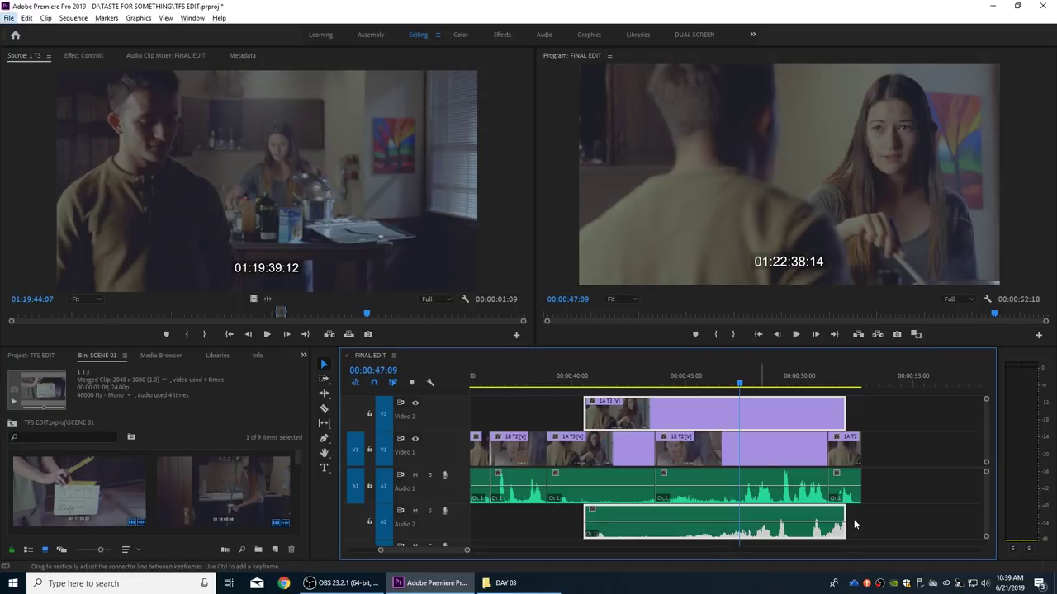
left_click(859, 521)
left_click(749, 517, "alt")
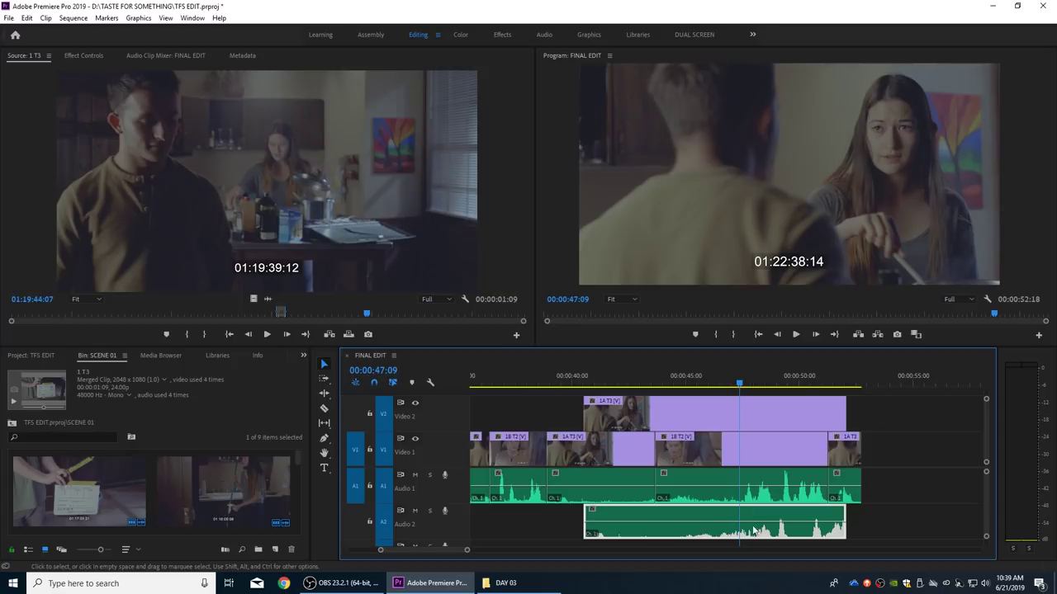
key("Delete")
left_click_drag(585, 412, 704, 415)
left_click_drag(844, 413, 756, 413)
Step: Trim the cutaway's start later and review it from about 00:00:45:04
key("shift+k")
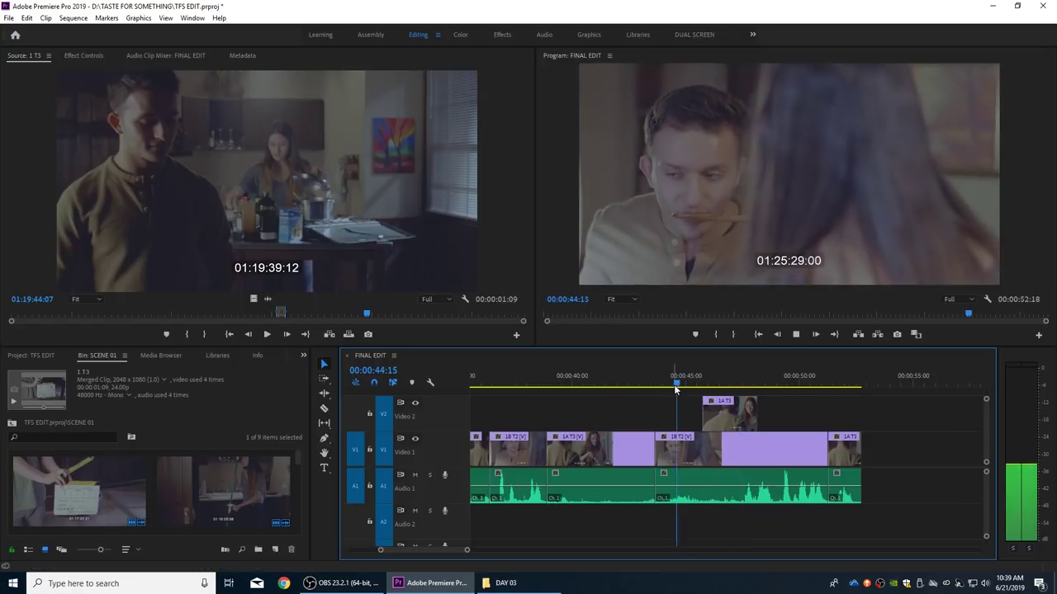
key("space")
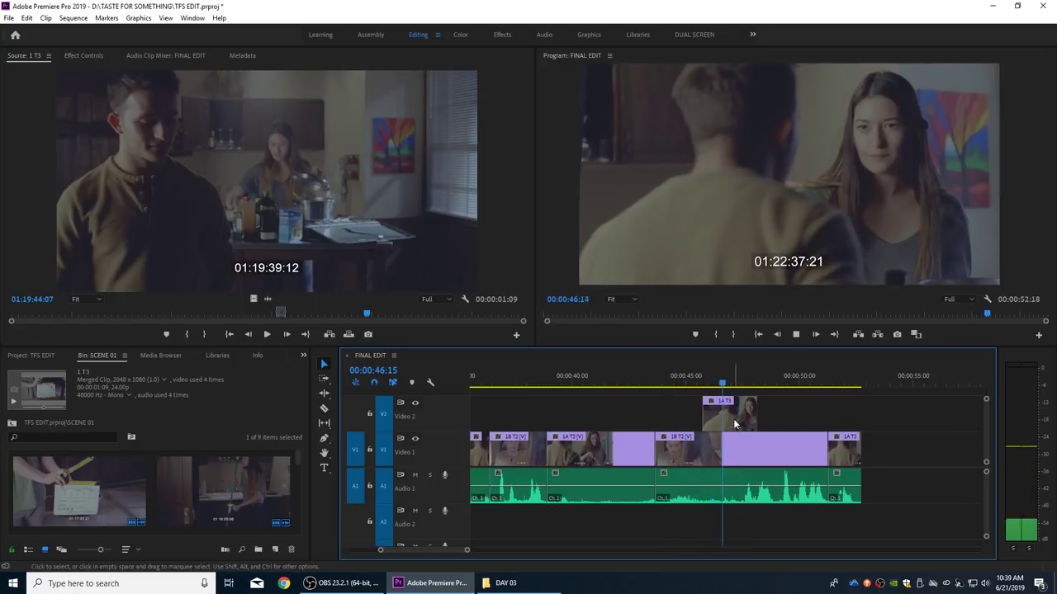
left_click_drag(705, 414, 771, 414)
left_click(690, 382)
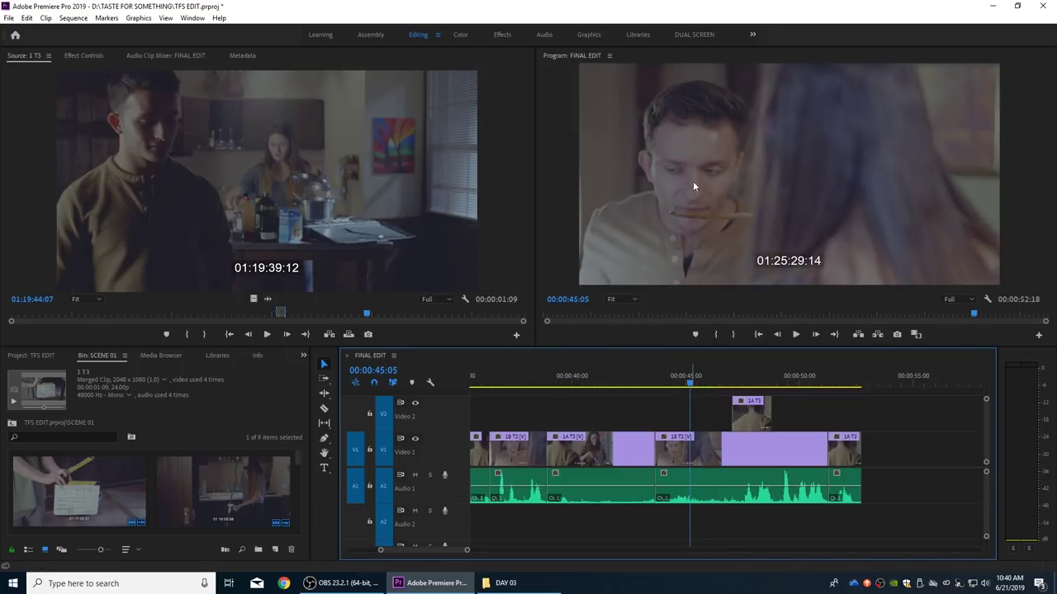
key("space")
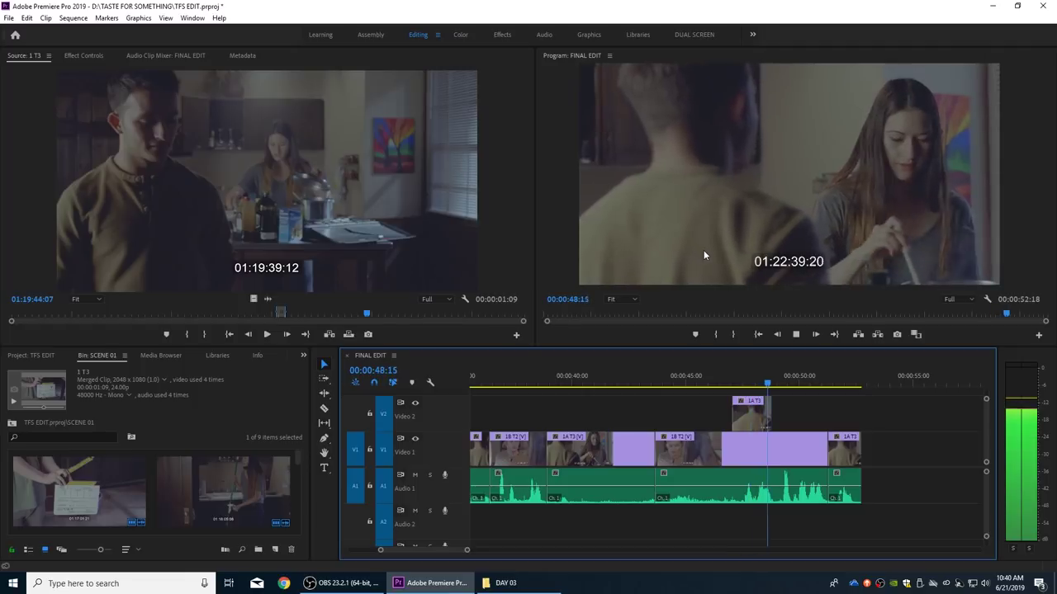
left_click(721, 368)
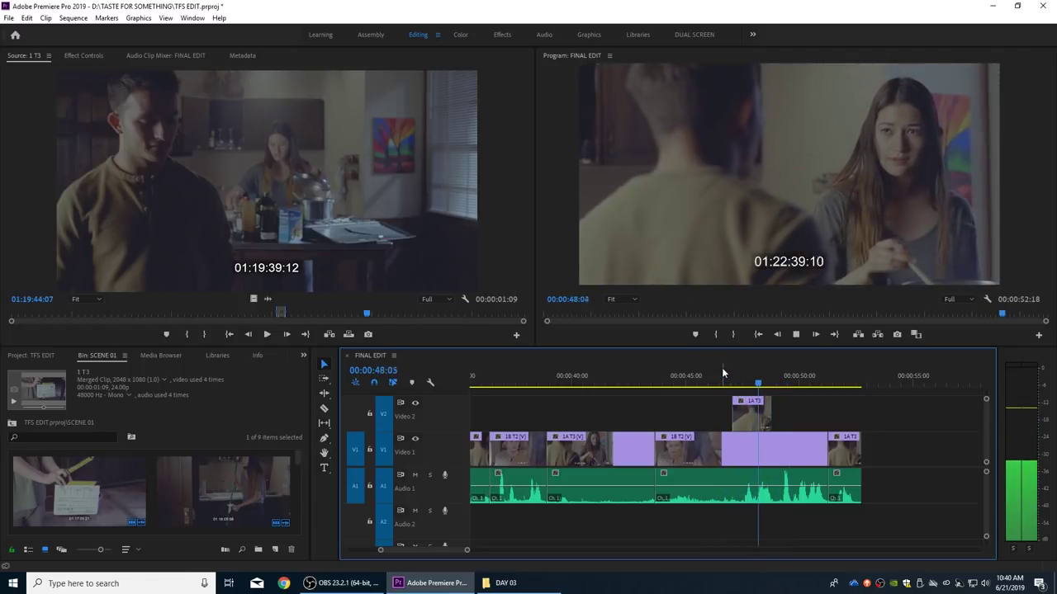
key("space")
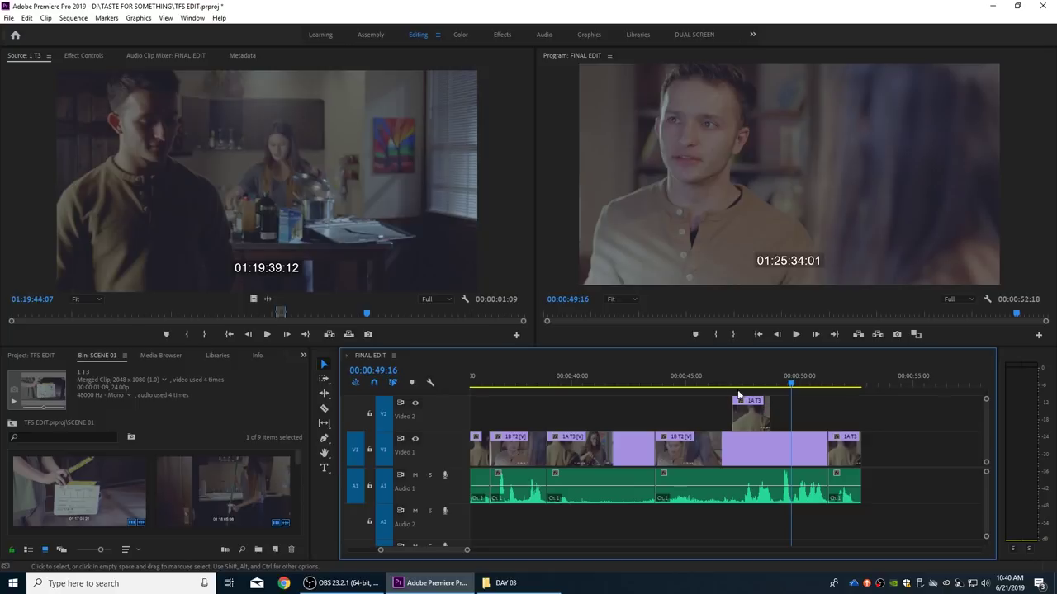
left_click(690, 377)
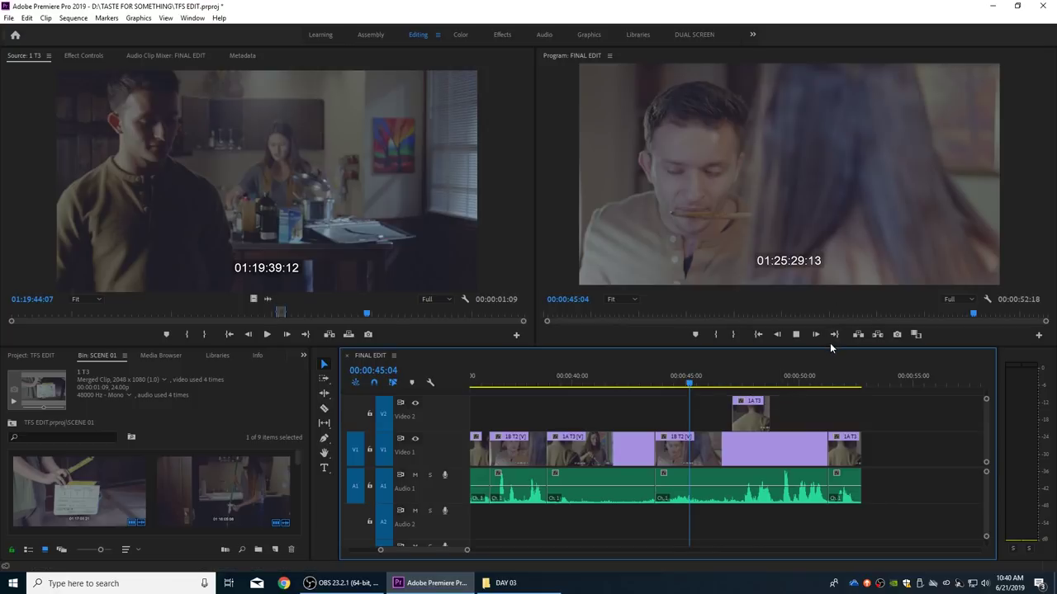
key("space")
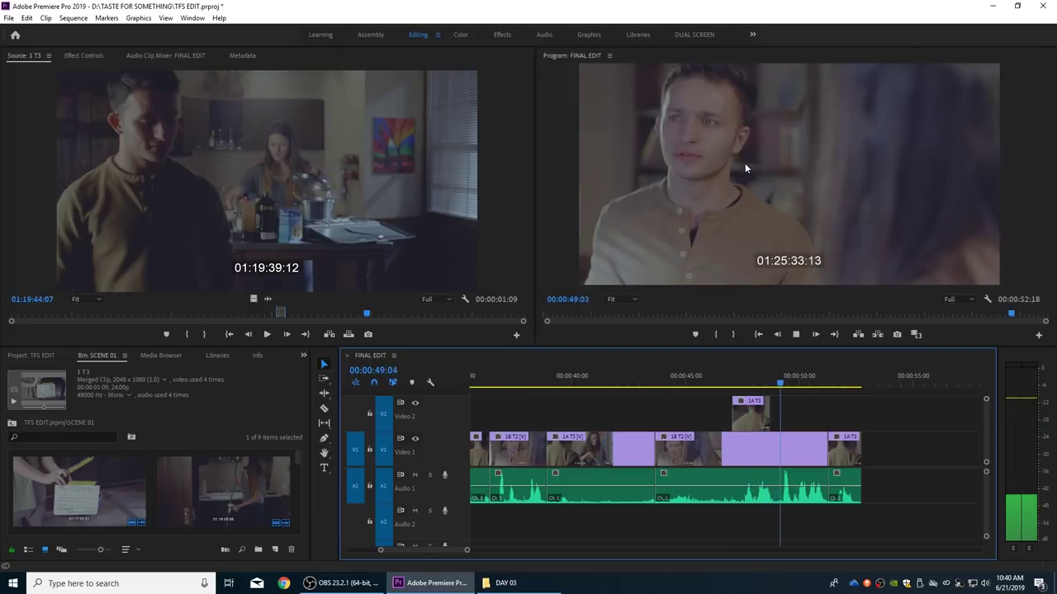
key("space")
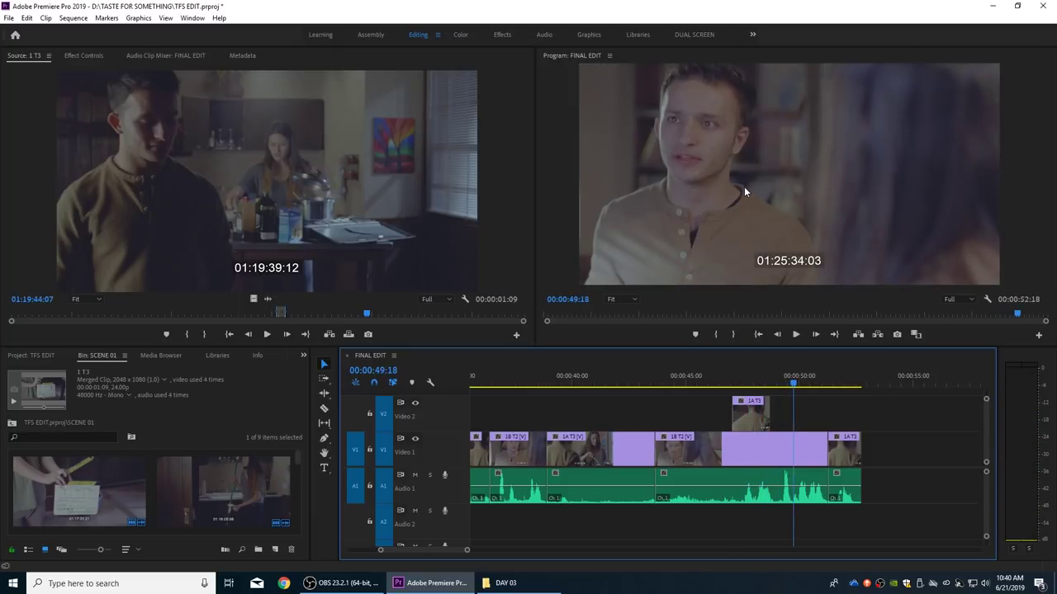
Step: Extend the cutaway's end by 9 frames, review the new ending, and zoom in near 00:00:37:22
left_click_drag(767, 413, 776, 414)
left_click(750, 376)
key("space")
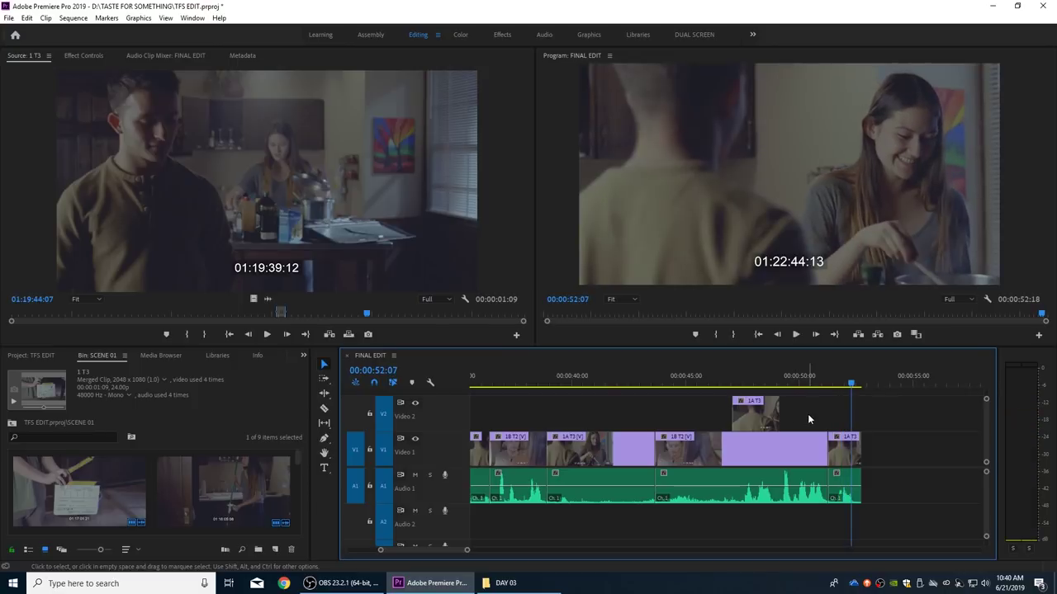
left_click(633, 381)
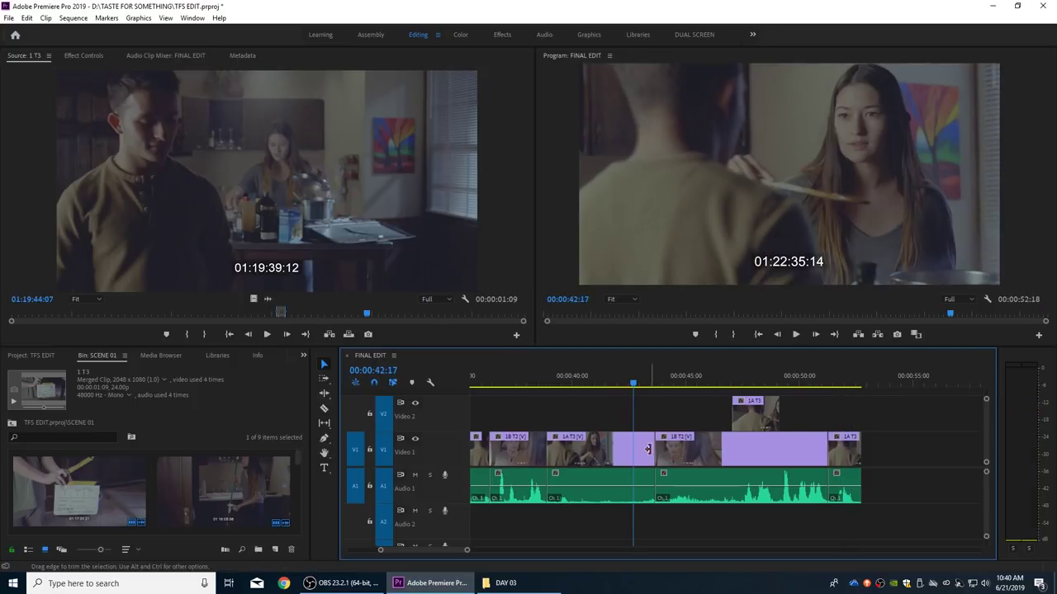
left_click(527, 385)
key("=")
key("=")
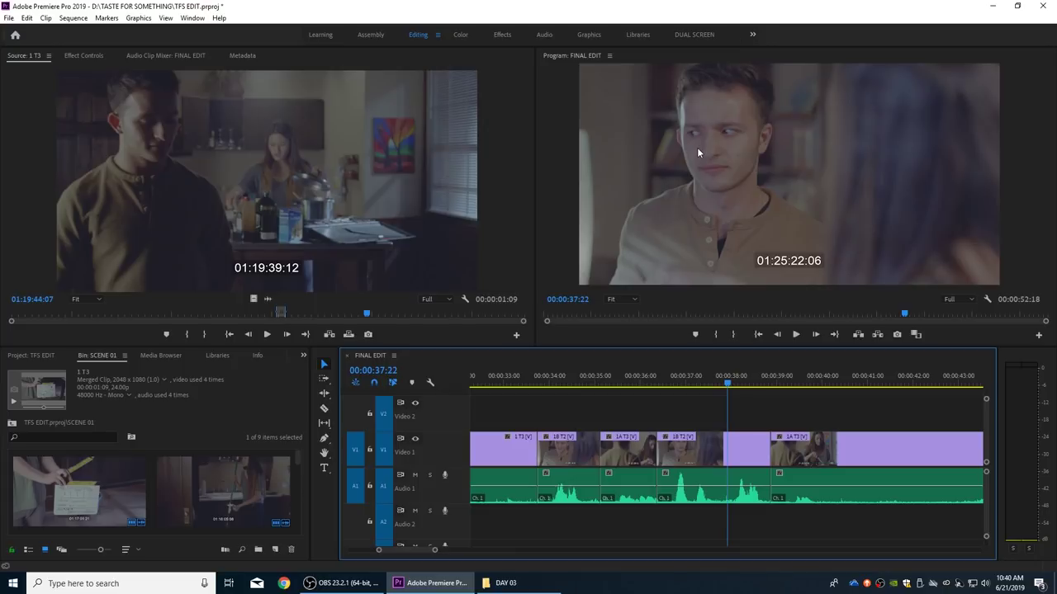
Step: Duplicate the 1A T3 clip onto Video 2 and Audio 2 and link the two copies
key("minus")
key("minus")
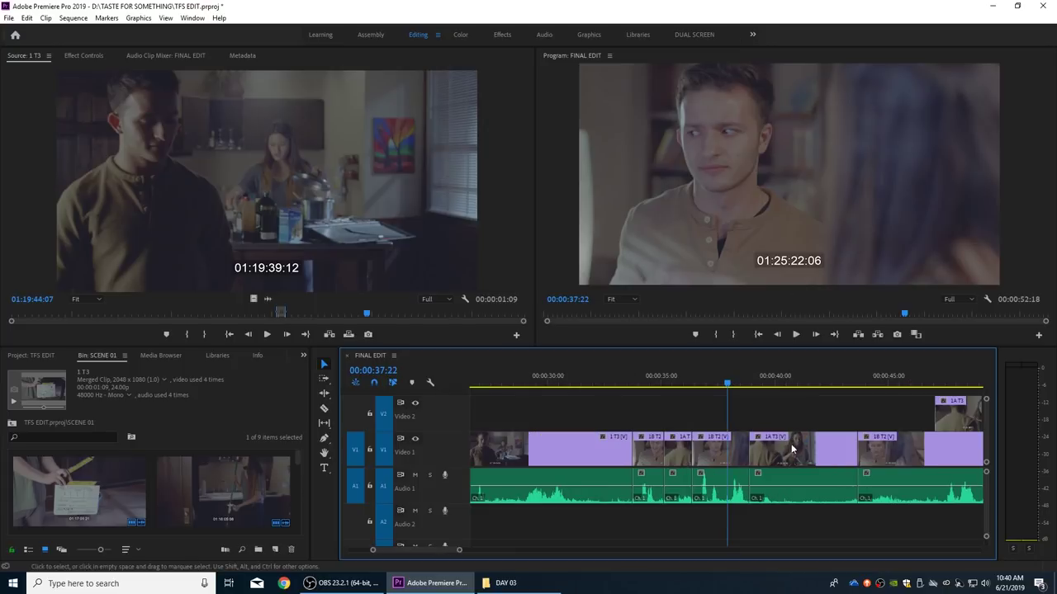
left_click_drag(774, 442, 774, 409)
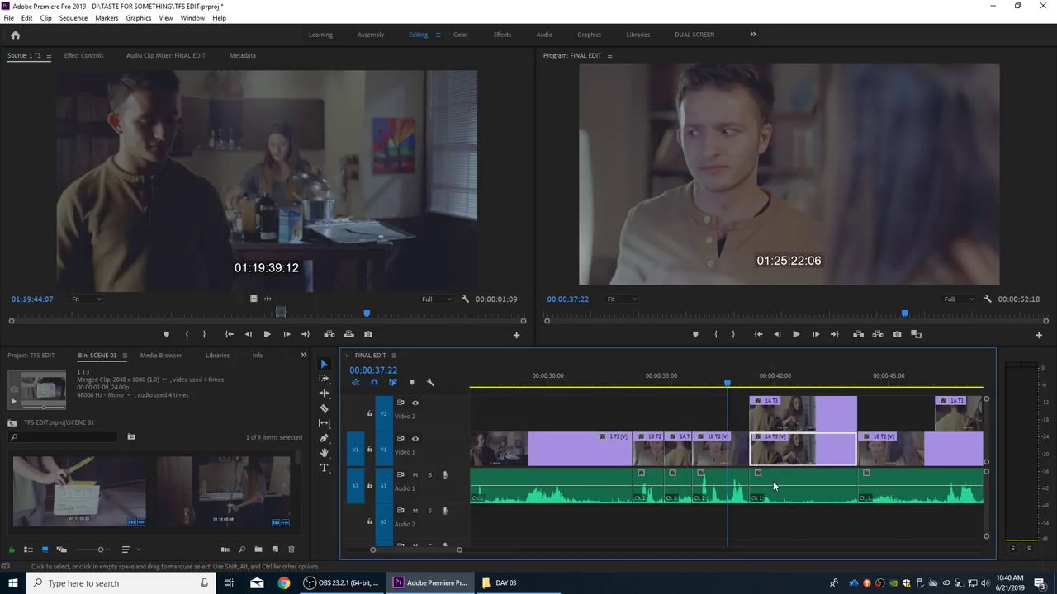
left_click_drag(774, 484, 774, 507)
left_click(782, 430)
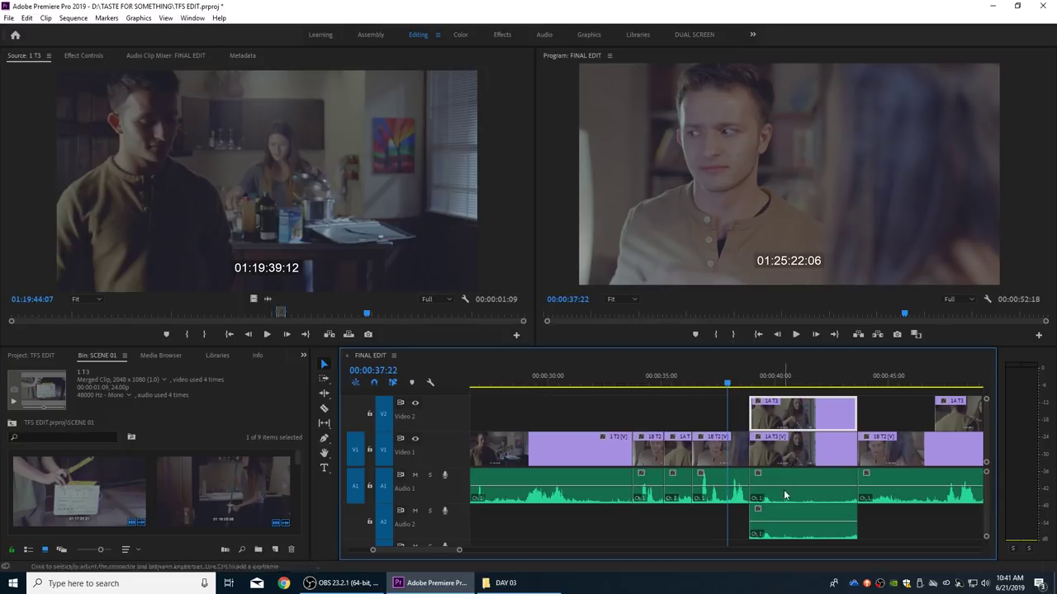
left_click(784, 516, "shift")
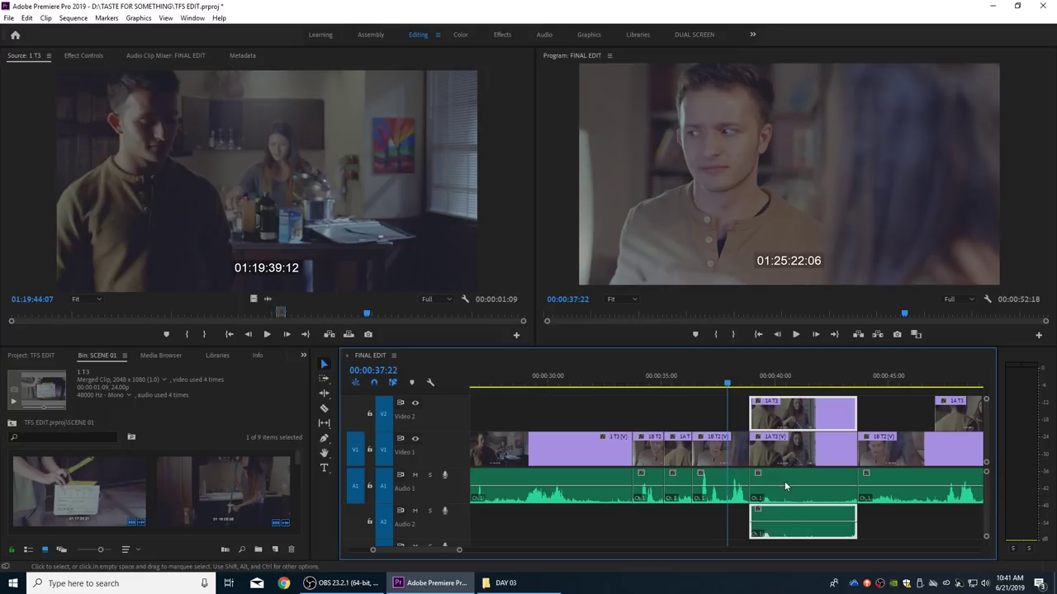
right_click(784, 444)
left_click(813, 238)
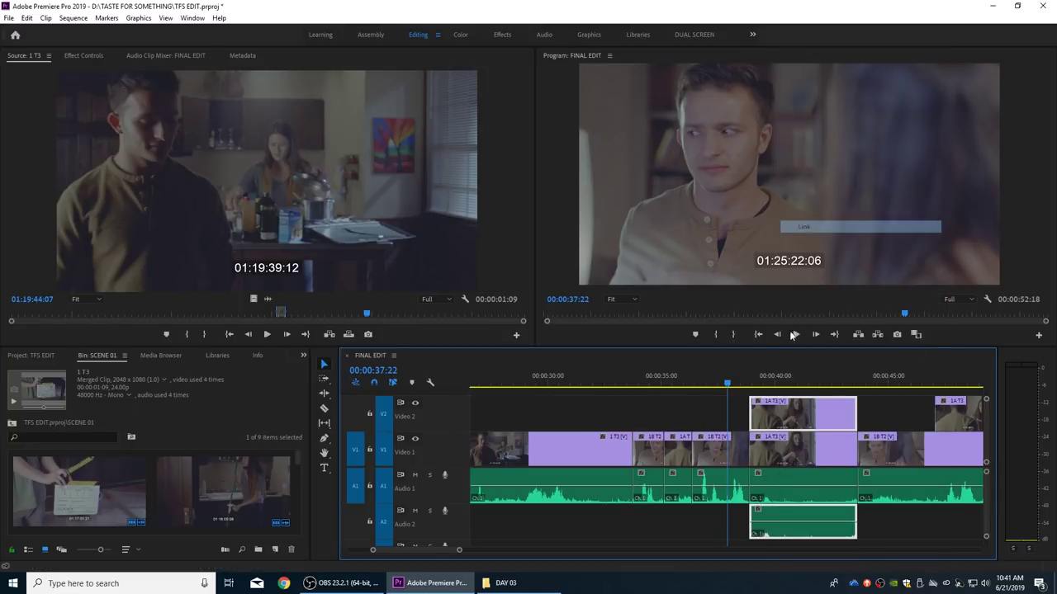
Step: Extend the copy's start earlier, then nudge it net one frame earlier
left_click_drag(750, 419, 715, 419)
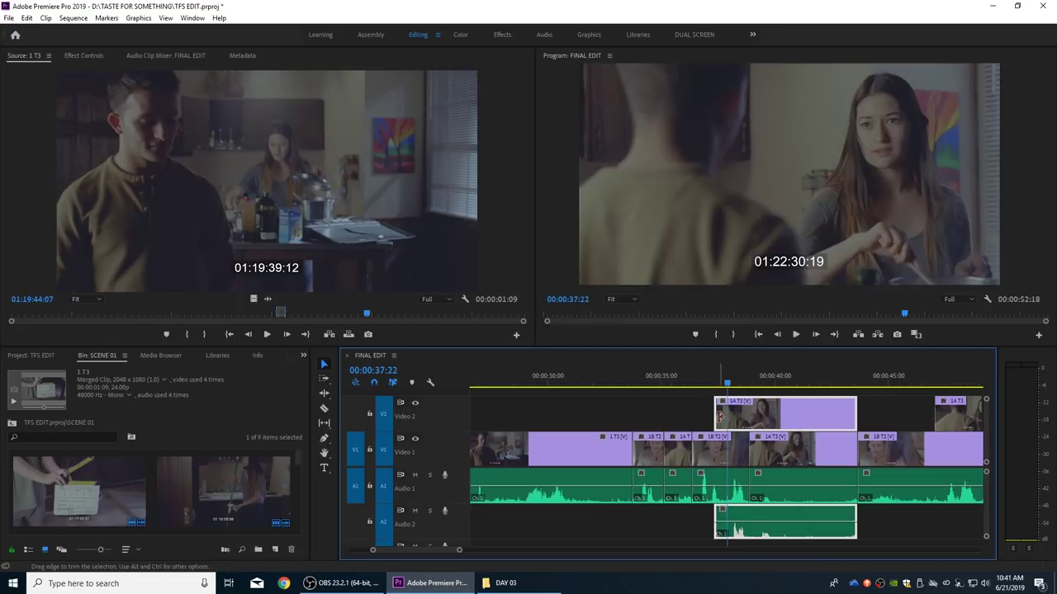
key("=")
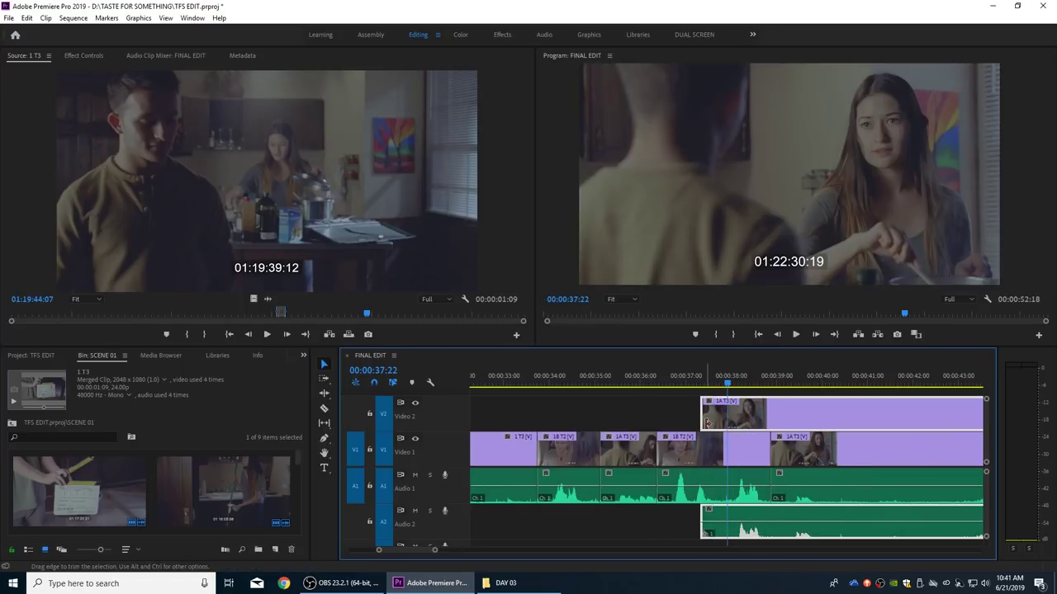
left_click_drag(700, 418, 695, 419)
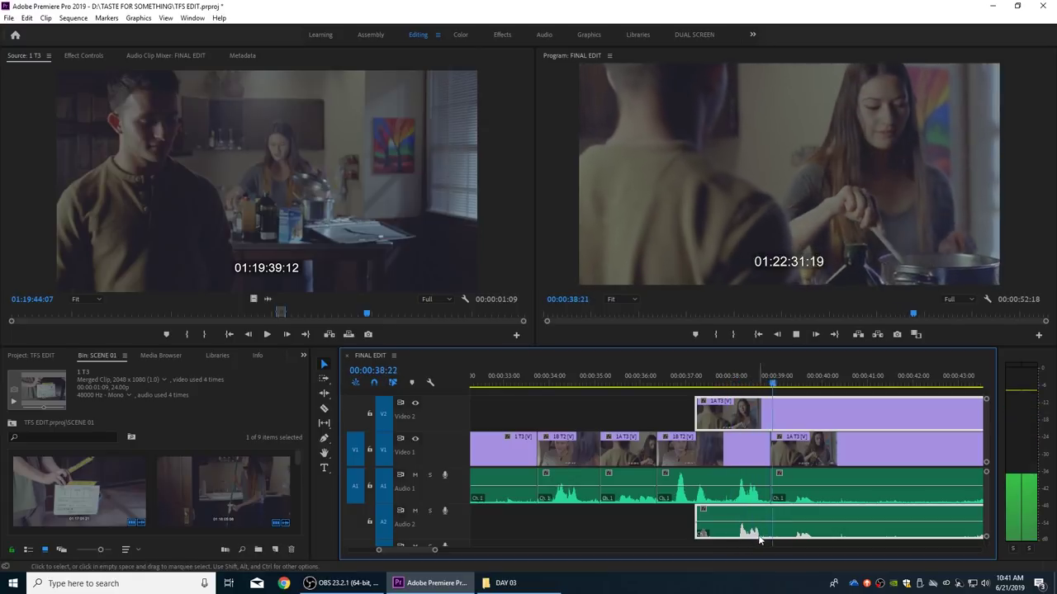
key("space")
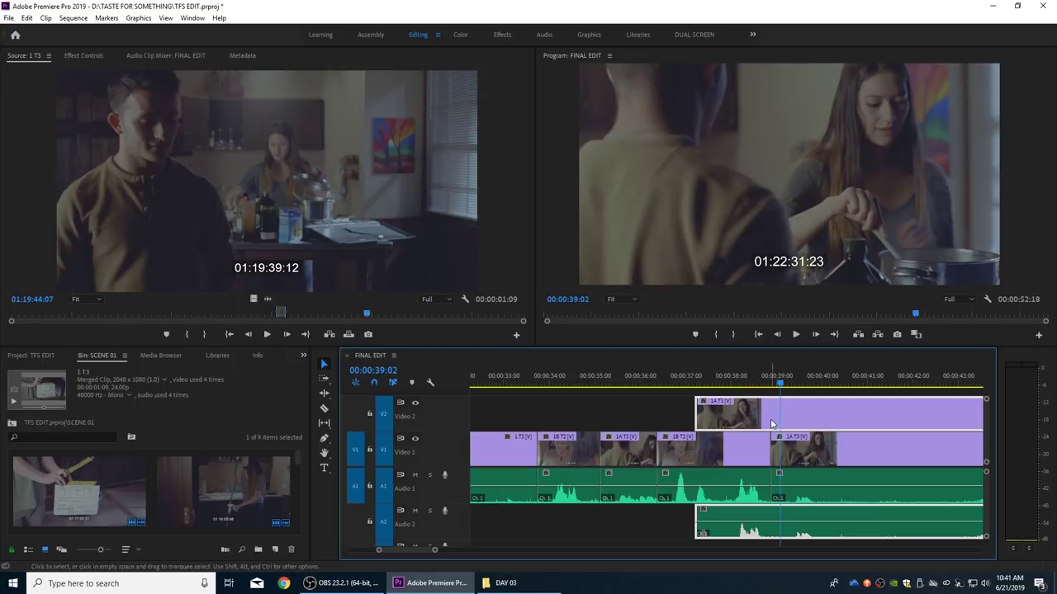
key("alt+Left")
key("alt+Left")
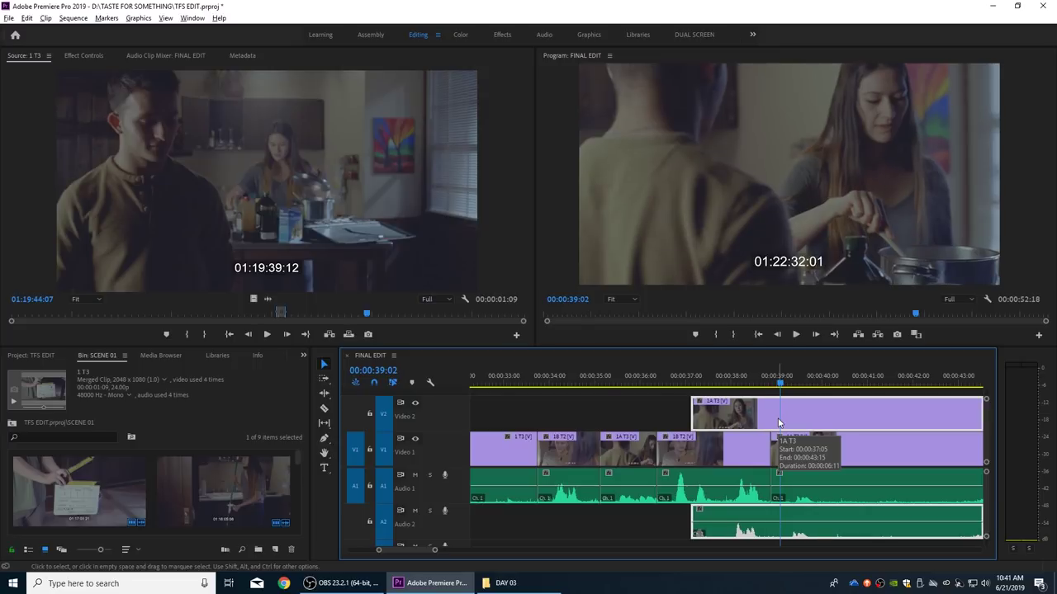
key("alt+Right")
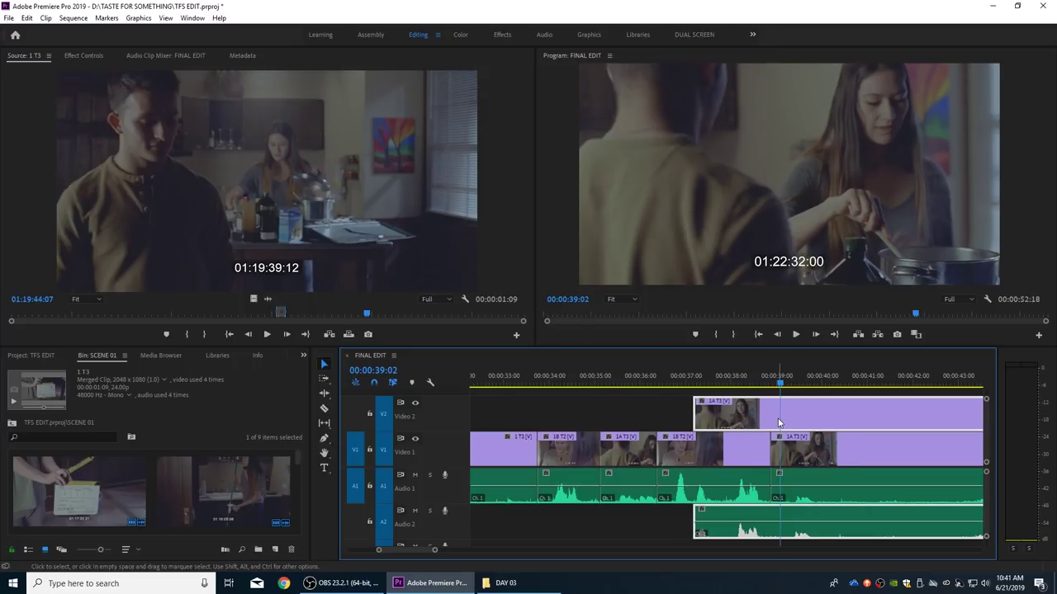
Step: Delete the copy's Audio 2 clip and move the 1A T3 clip down onto Video 1
key("minus")
left_click(735, 520, "alt")
key("Delete")
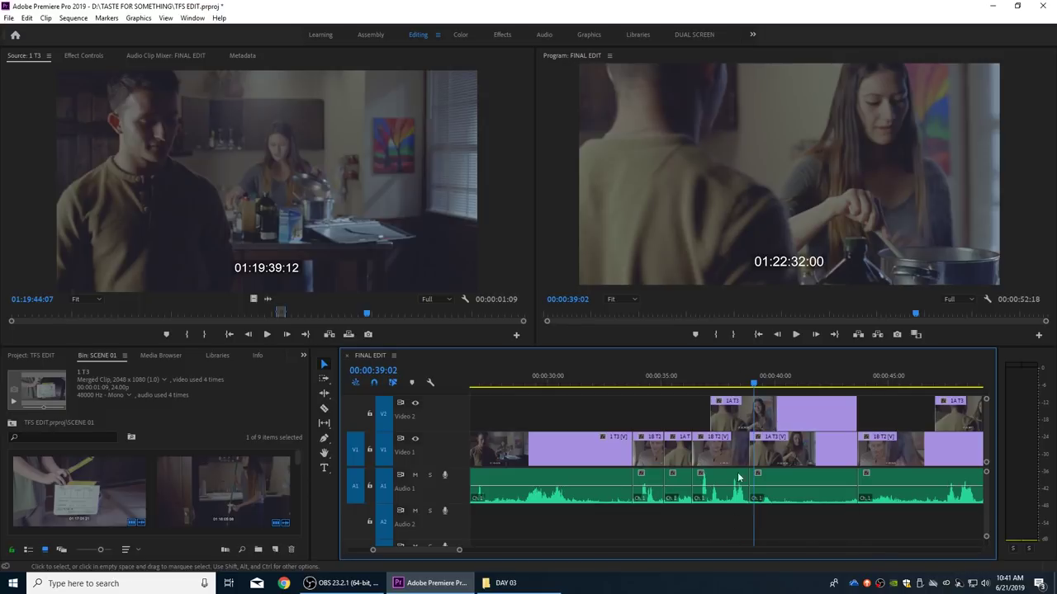
left_click(759, 425)
key("alt+Down")
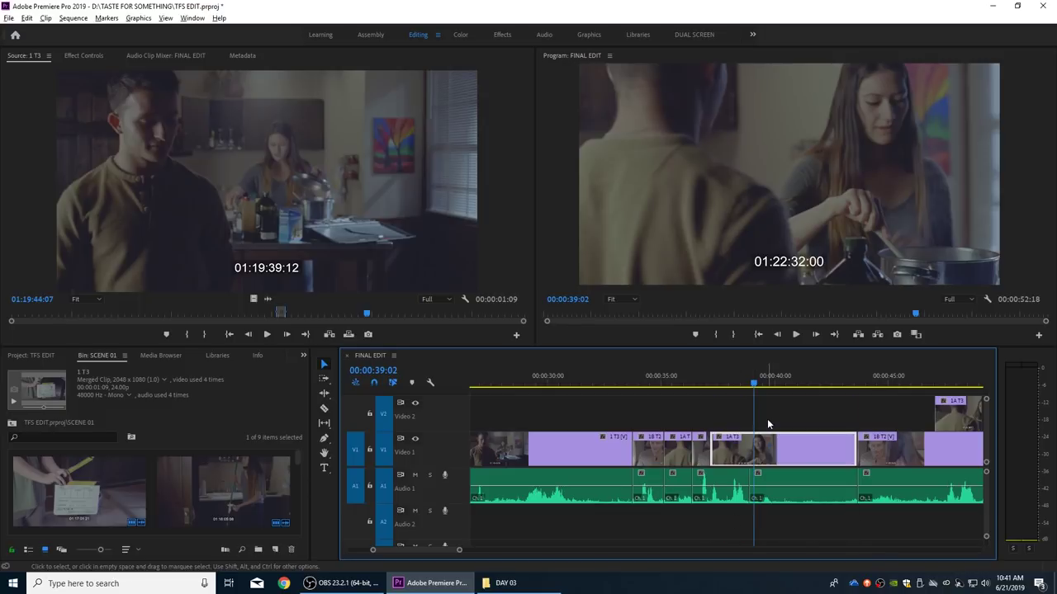
Step: Roll the Video 1 cut into 1A T3 22 frames later and play it from 00:00:37:00
key("equal")
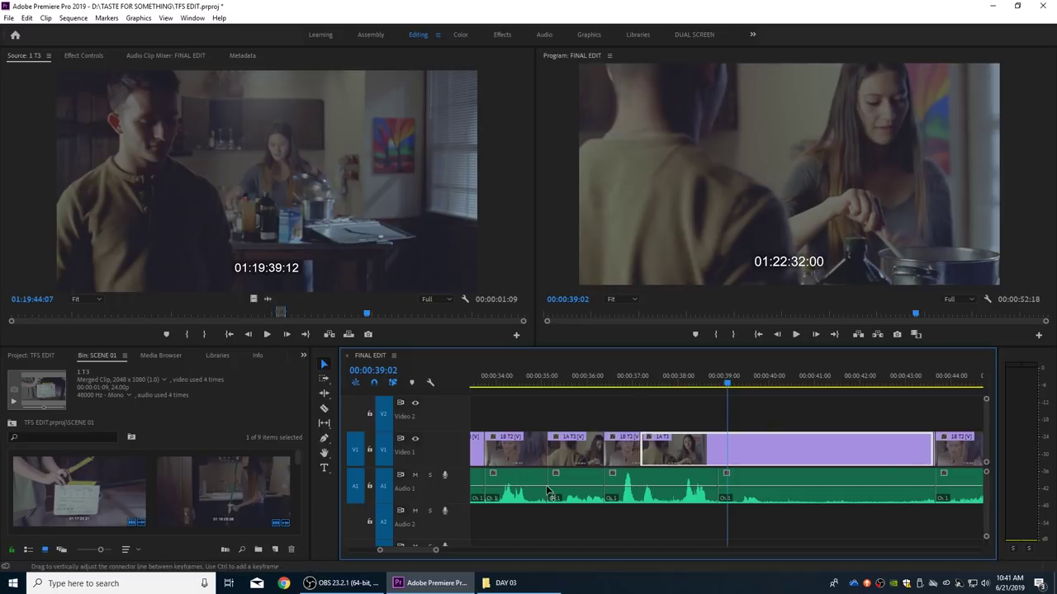
left_click(654, 422)
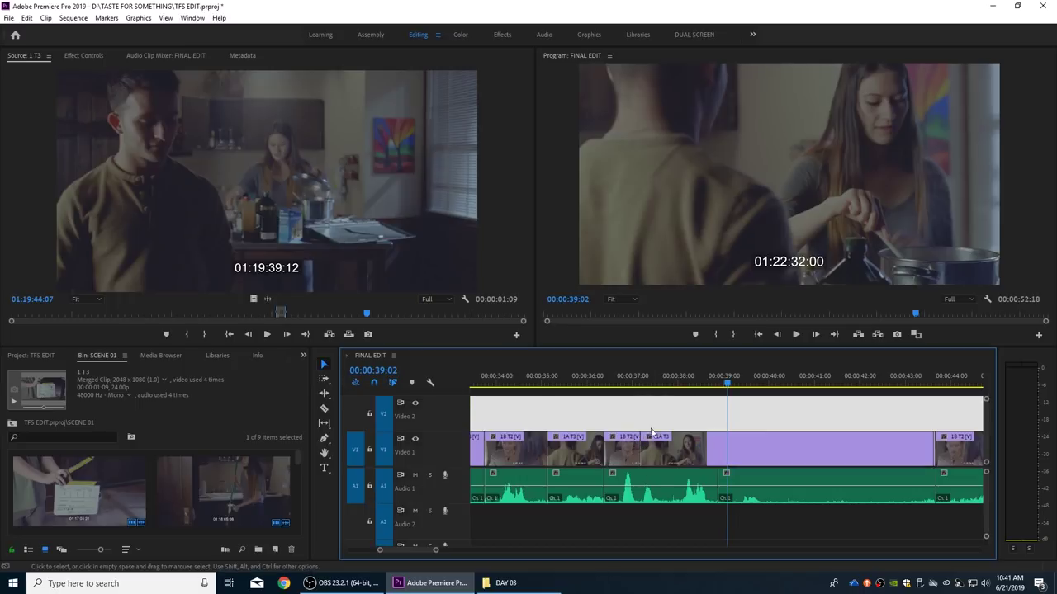
left_click_drag(640, 445, 693, 448)
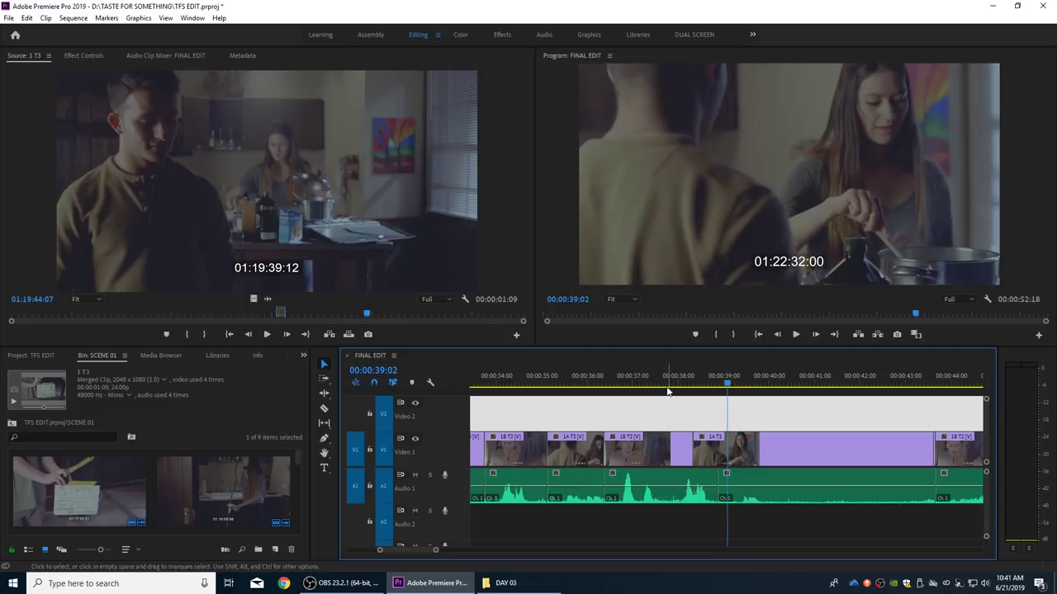
left_click(633, 379)
key("space")
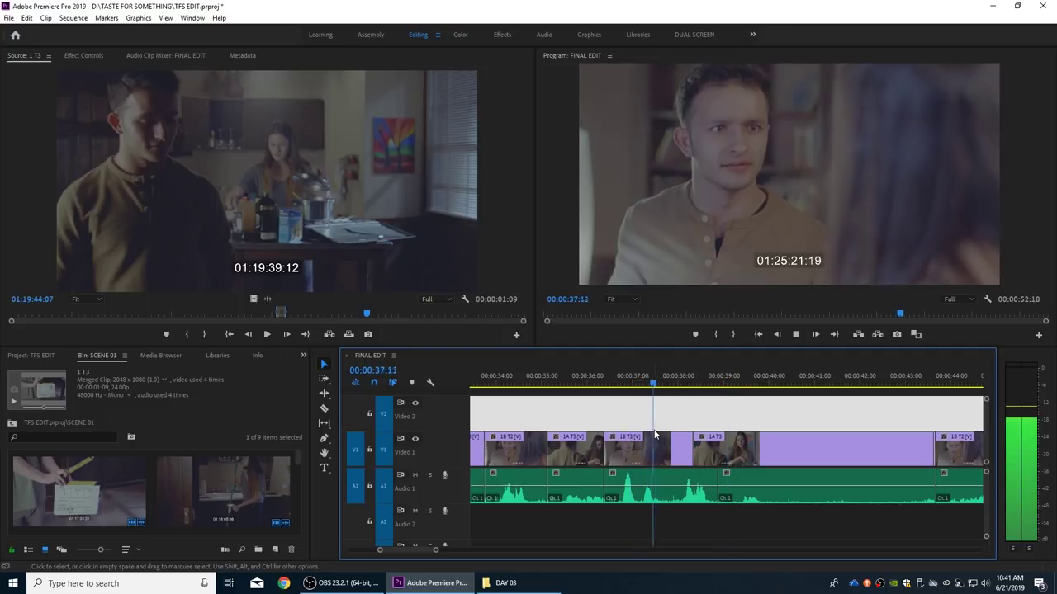
key("space")
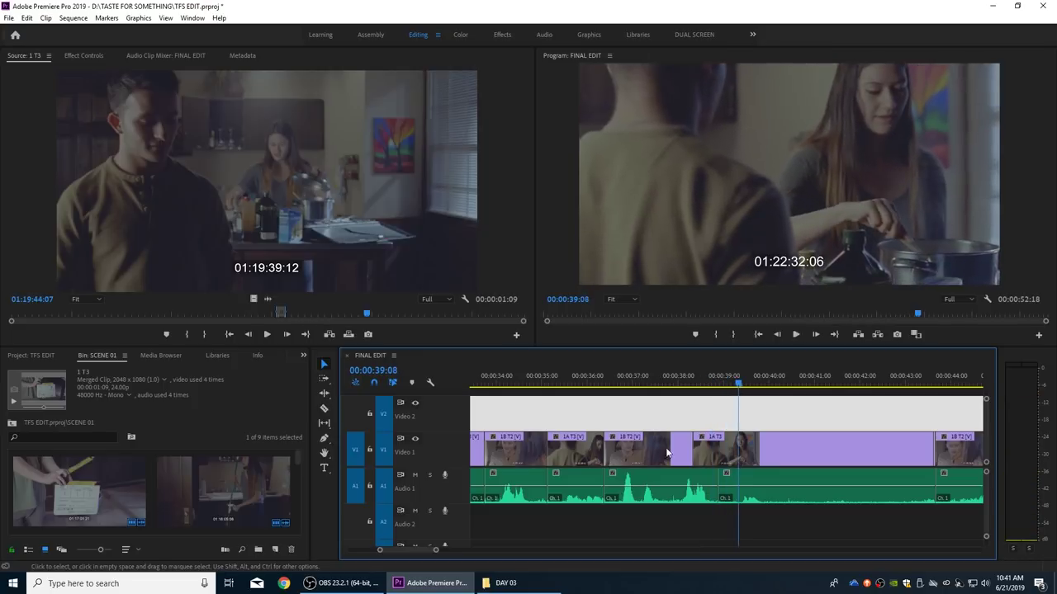
Step: Roll the cut 19 frames earlier and play back the adjusted edit
left_click_drag(693, 447, 658, 447)
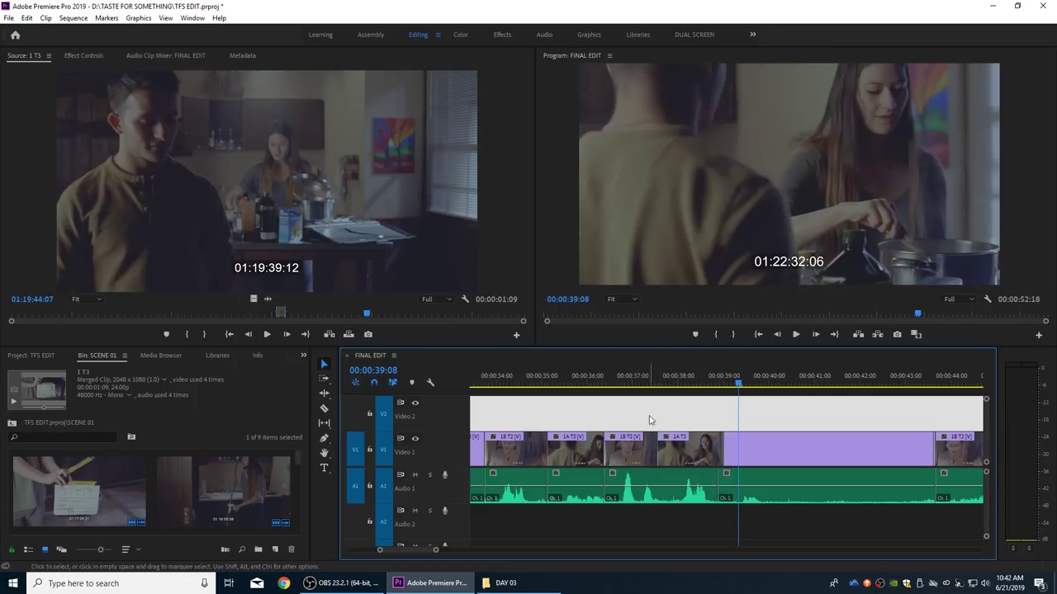
left_click(611, 376)
key("space")
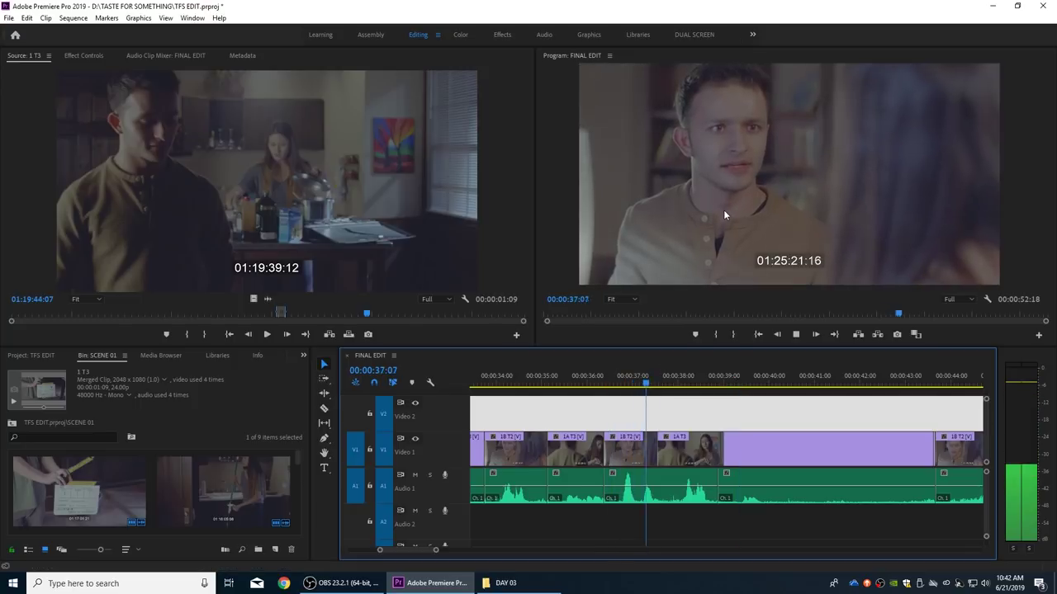
key("space")
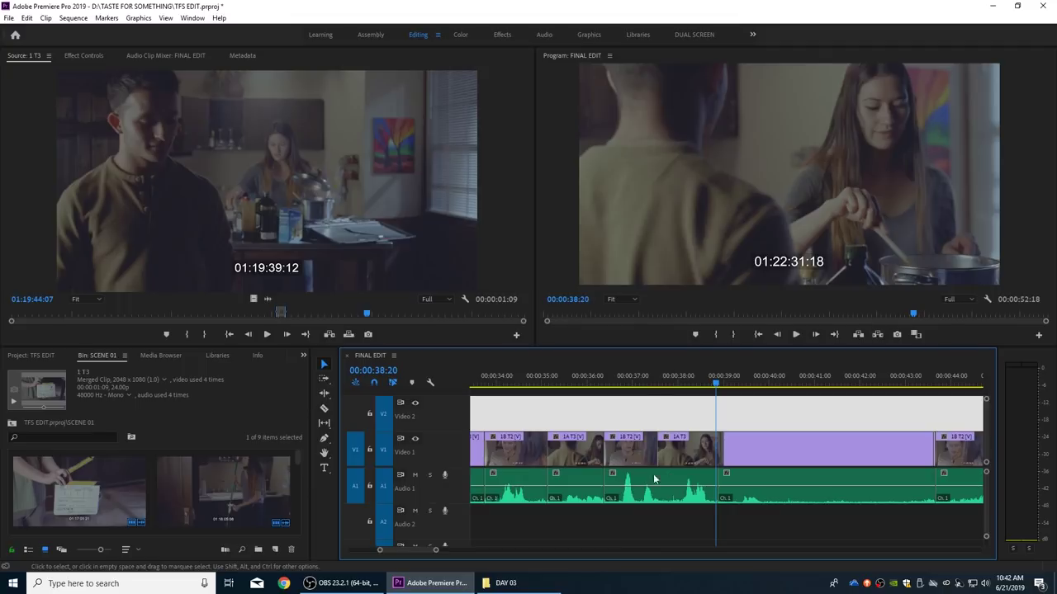
Step: Review the cut again, playing from 00:00:36:13 and then from 00:00:35:16
left_click(633, 378)
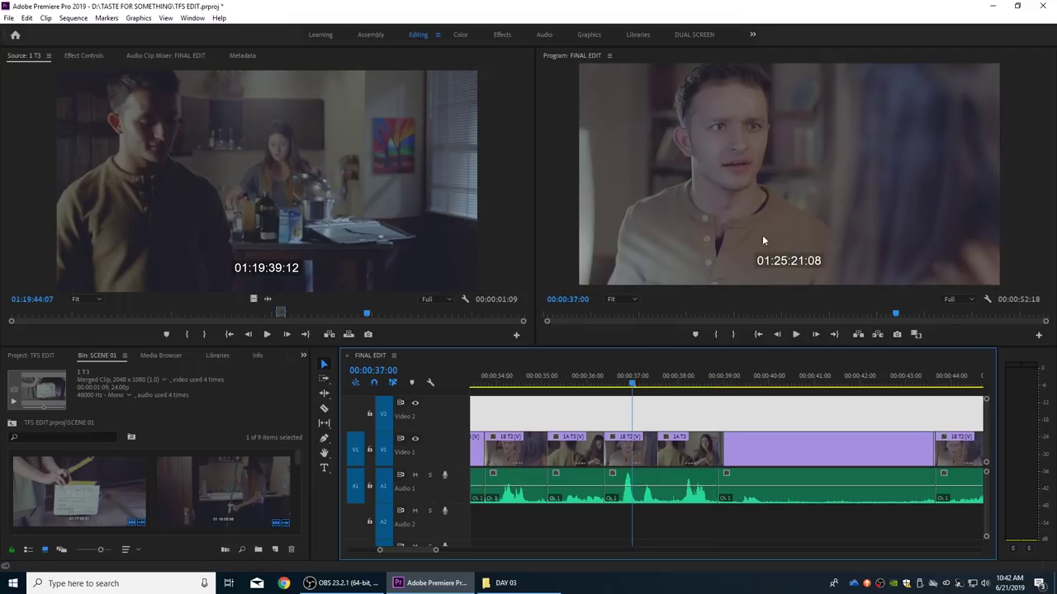
left_click(680, 378)
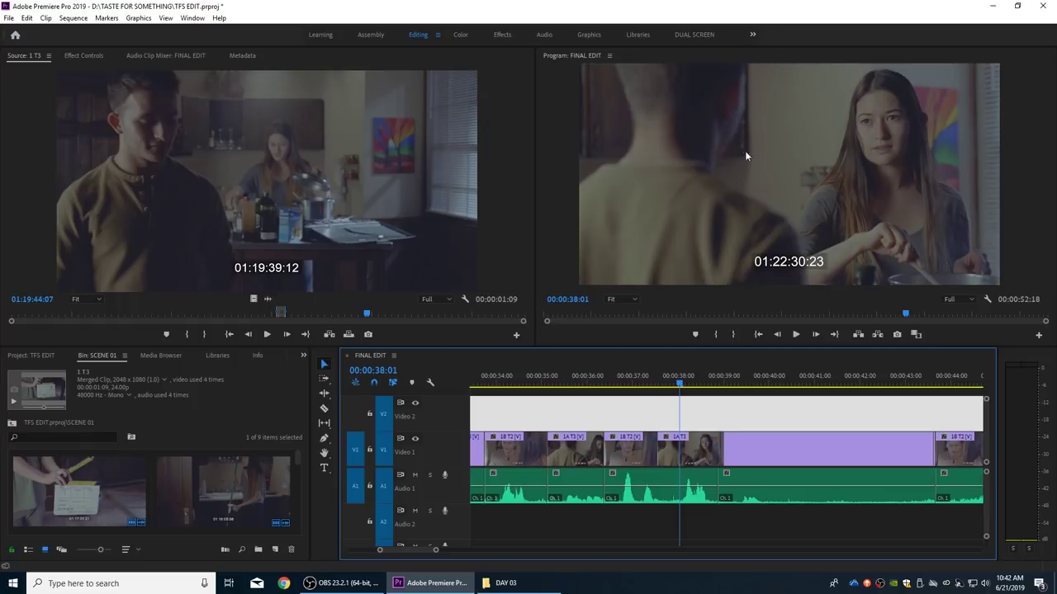
left_click(613, 381)
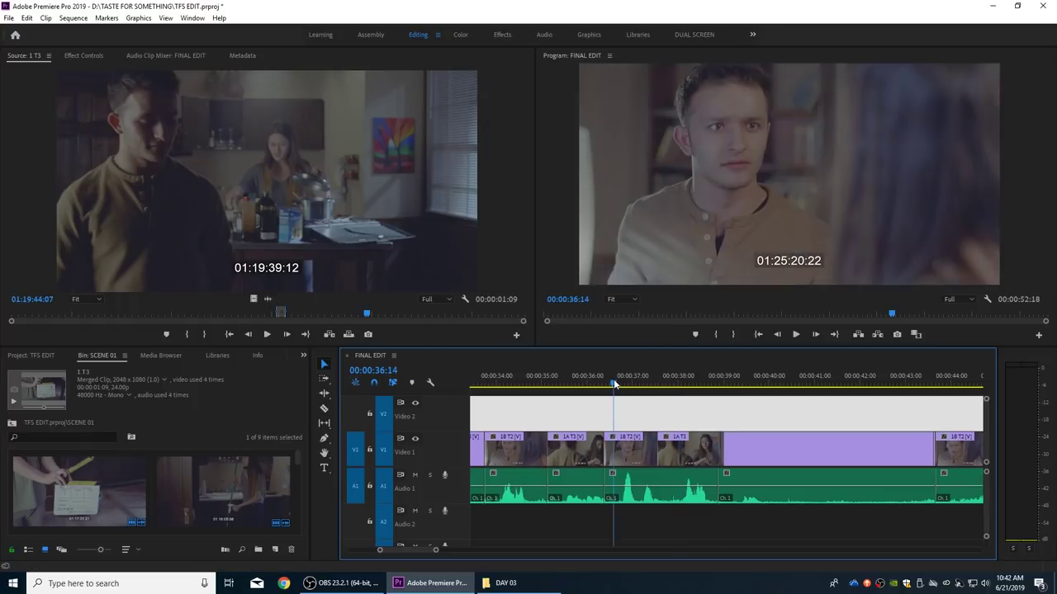
key("space")
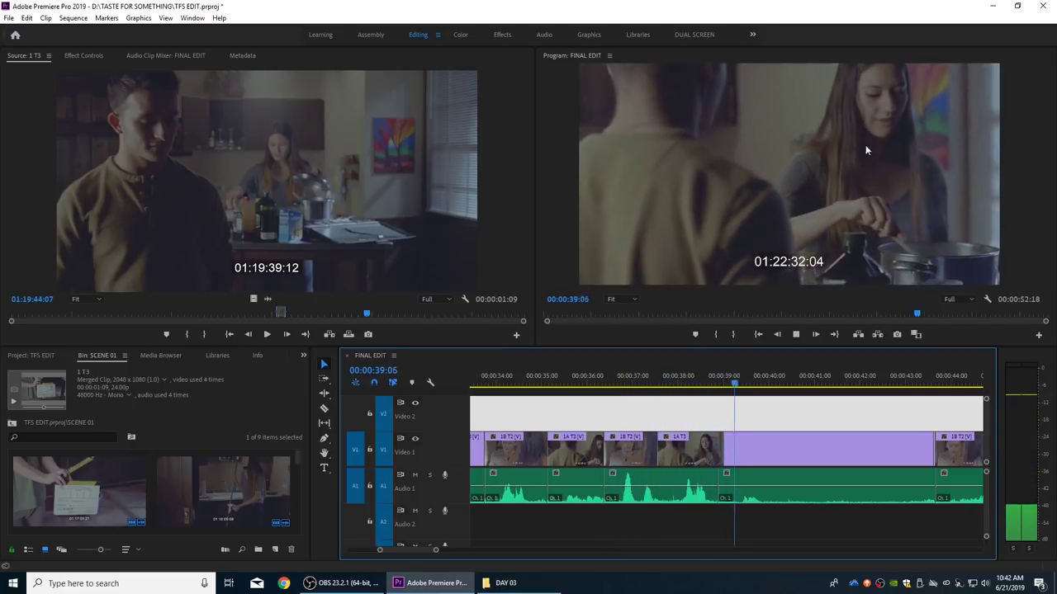
key("space")
left_click_drag(683, 376, 649, 378)
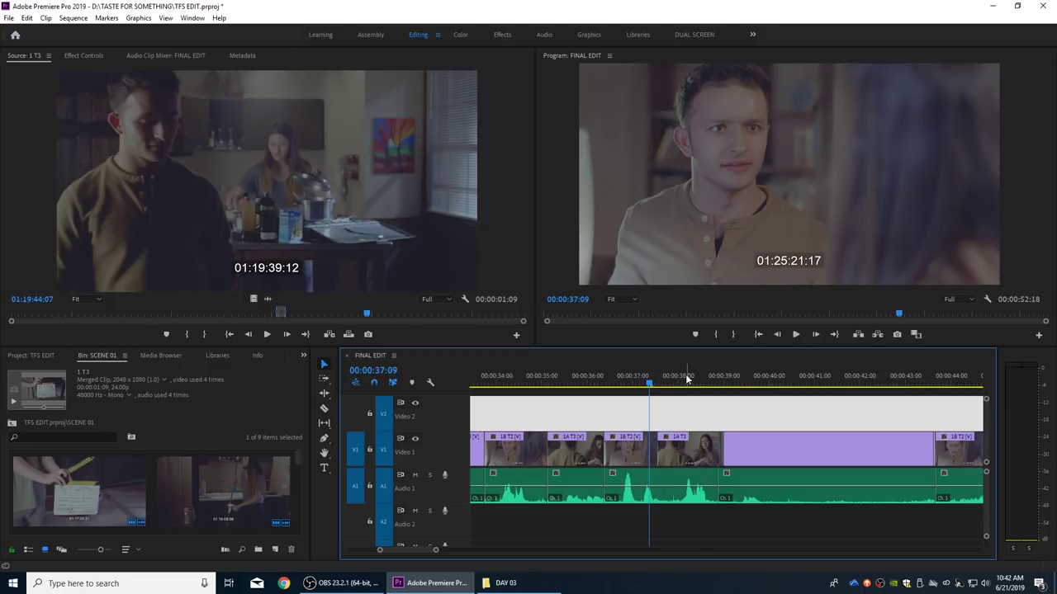
left_click_drag(671, 383, 575, 394)
key("space")
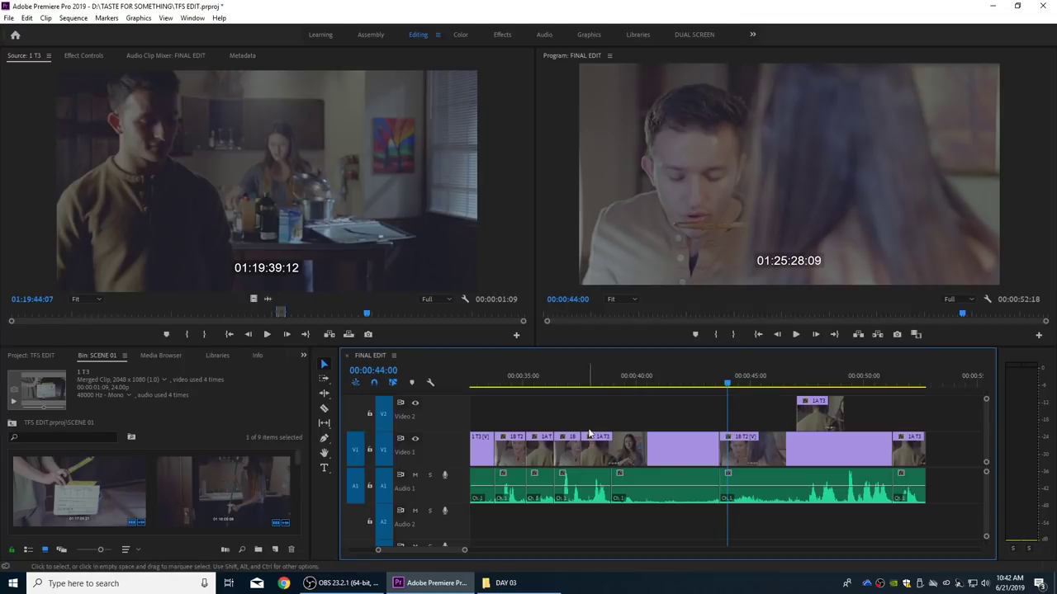
Step: Copy the 1B T2 clip onto Video 2 near 00:00:39:09 and trim both its ends
left_click(622, 381)
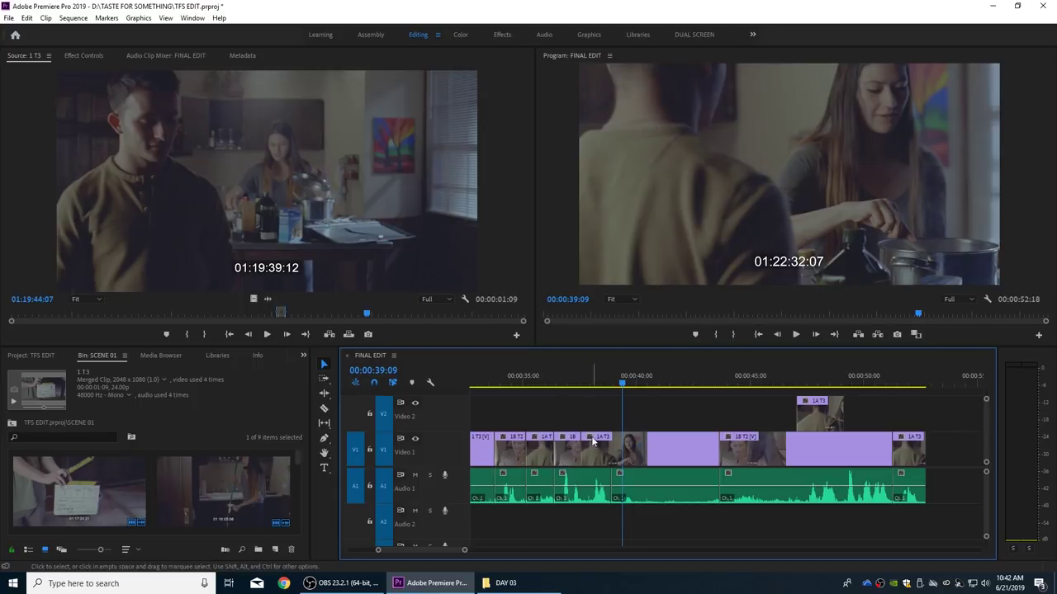
left_click_drag(569, 444, 689, 420)
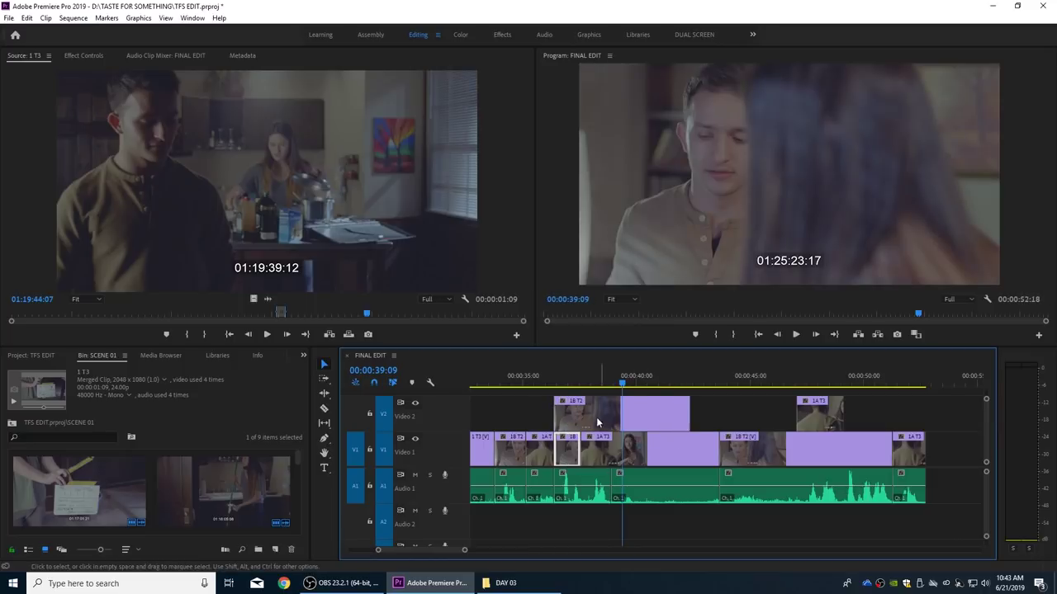
left_click_drag(558, 417, 630, 417)
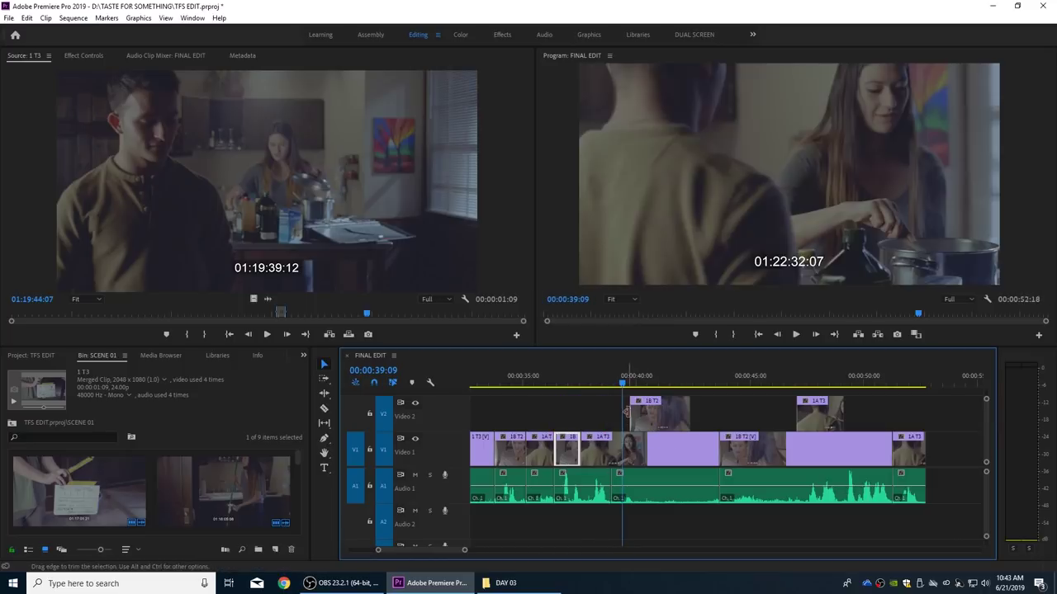
left_click_drag(689, 414, 669, 414)
Step: Review the 1B T2 cutaway, extend its end 1 second 4 frames, then delete it
left_click(590, 381)
key("space")
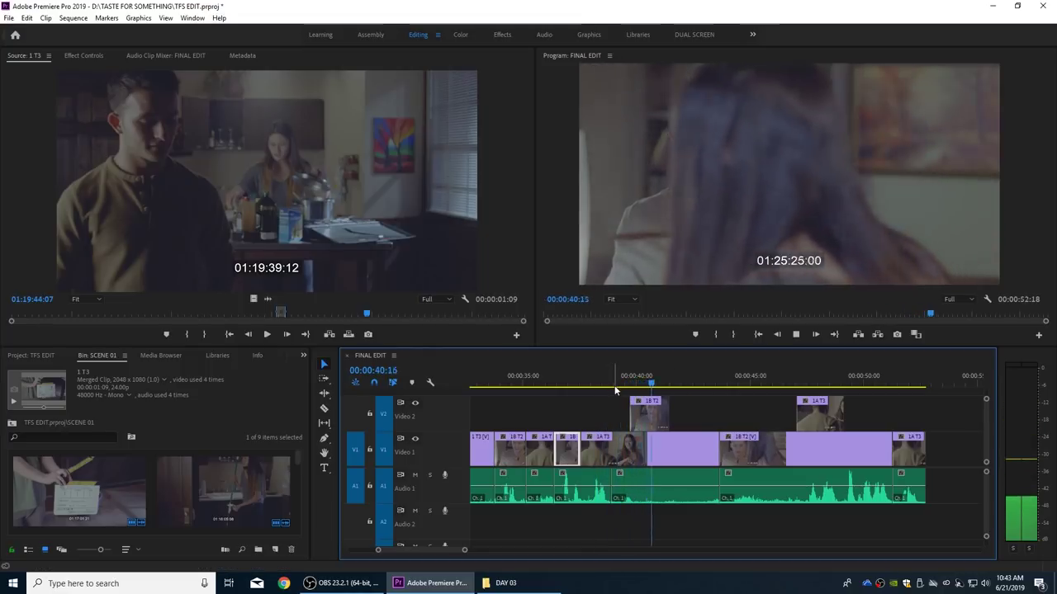
key("space")
left_click_drag(667, 410, 696, 410)
key("space")
key("space")
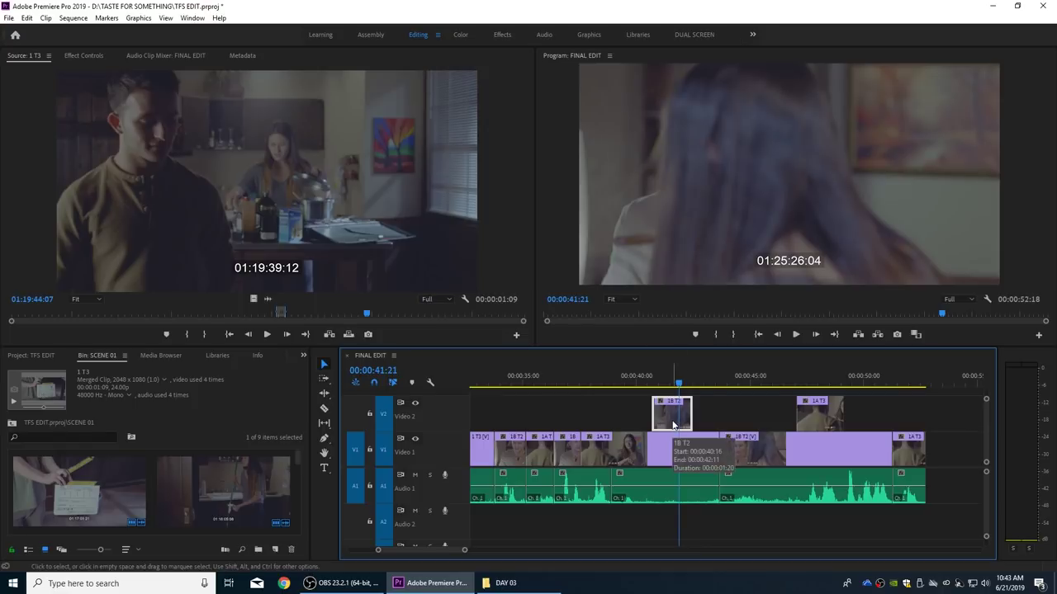
key("Delete")
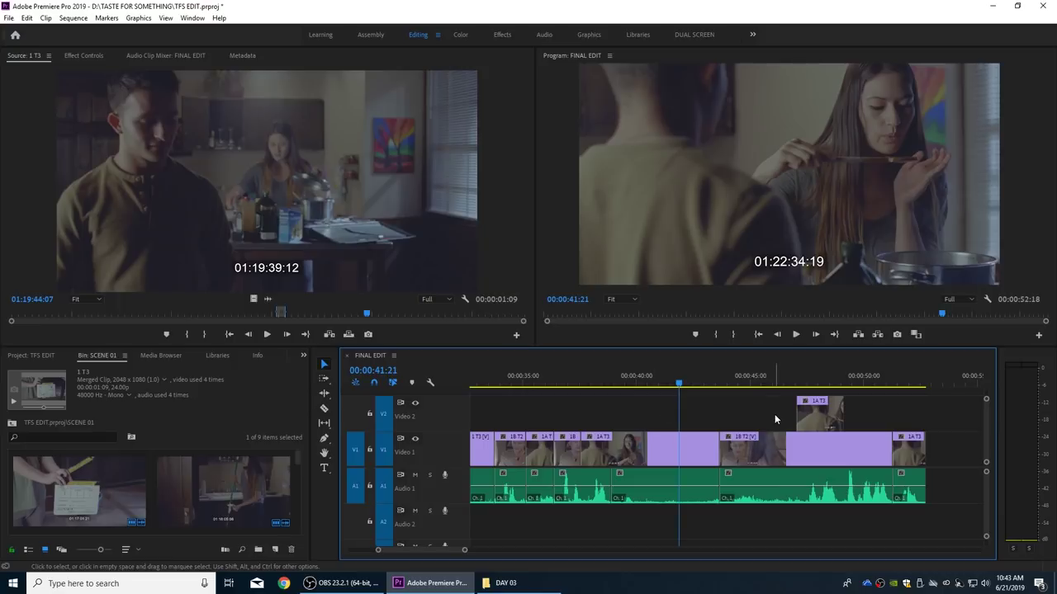
key("backslash")
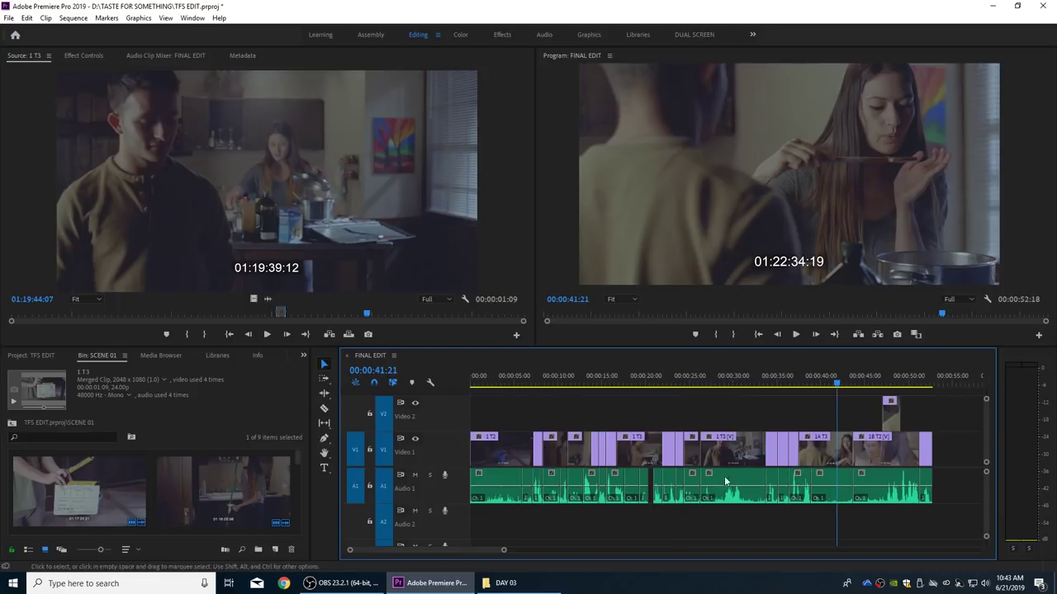